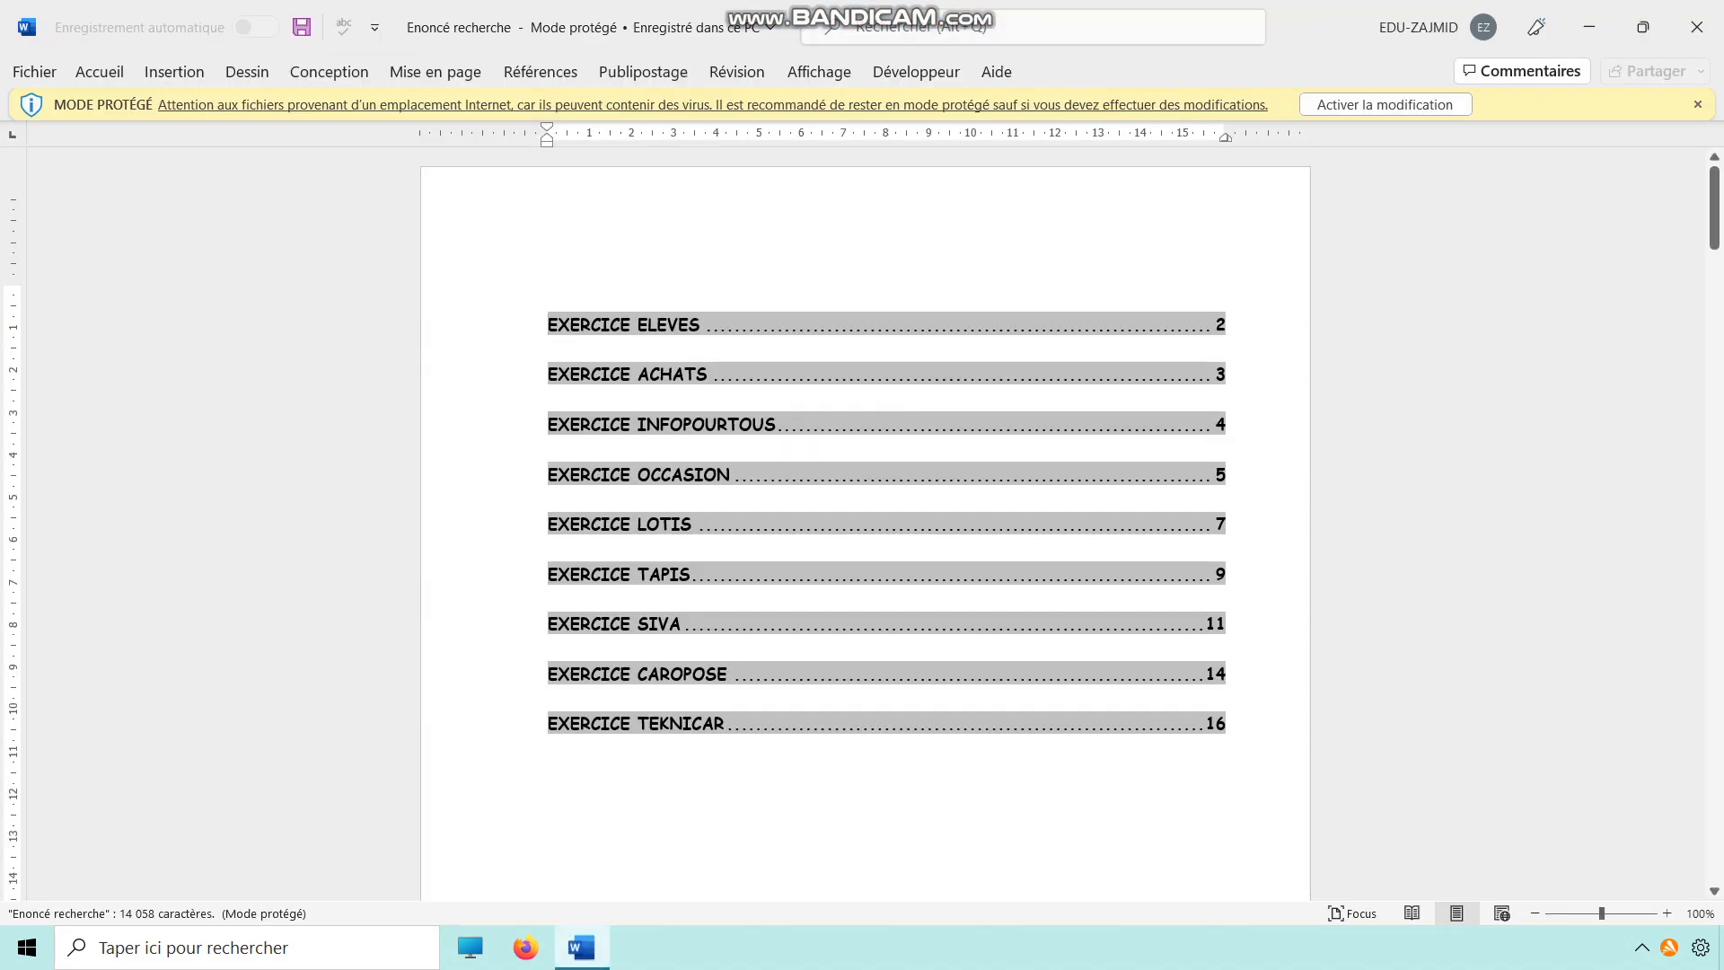
Enable editing of the exercise document and read the instructions of Exercice TEKNICAR
{"action": "left_click", "coordinate": [1384, 104]}
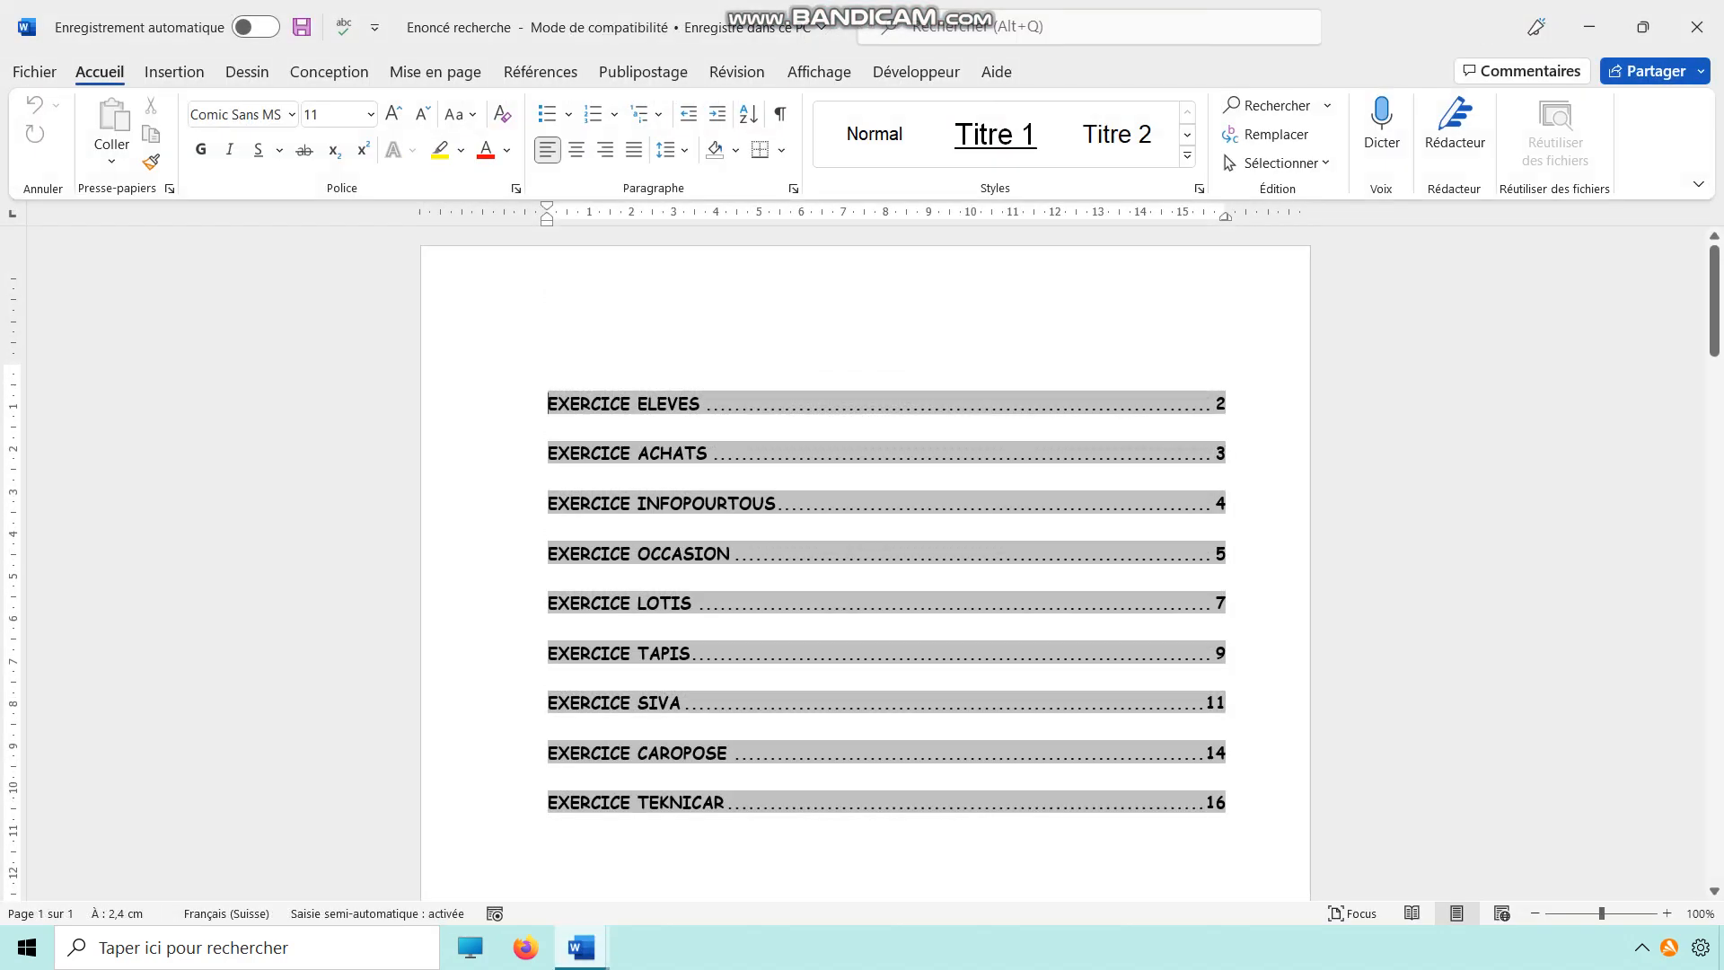
{"action": "left_click", "coordinate": [670, 802], "text": "ctrl"}
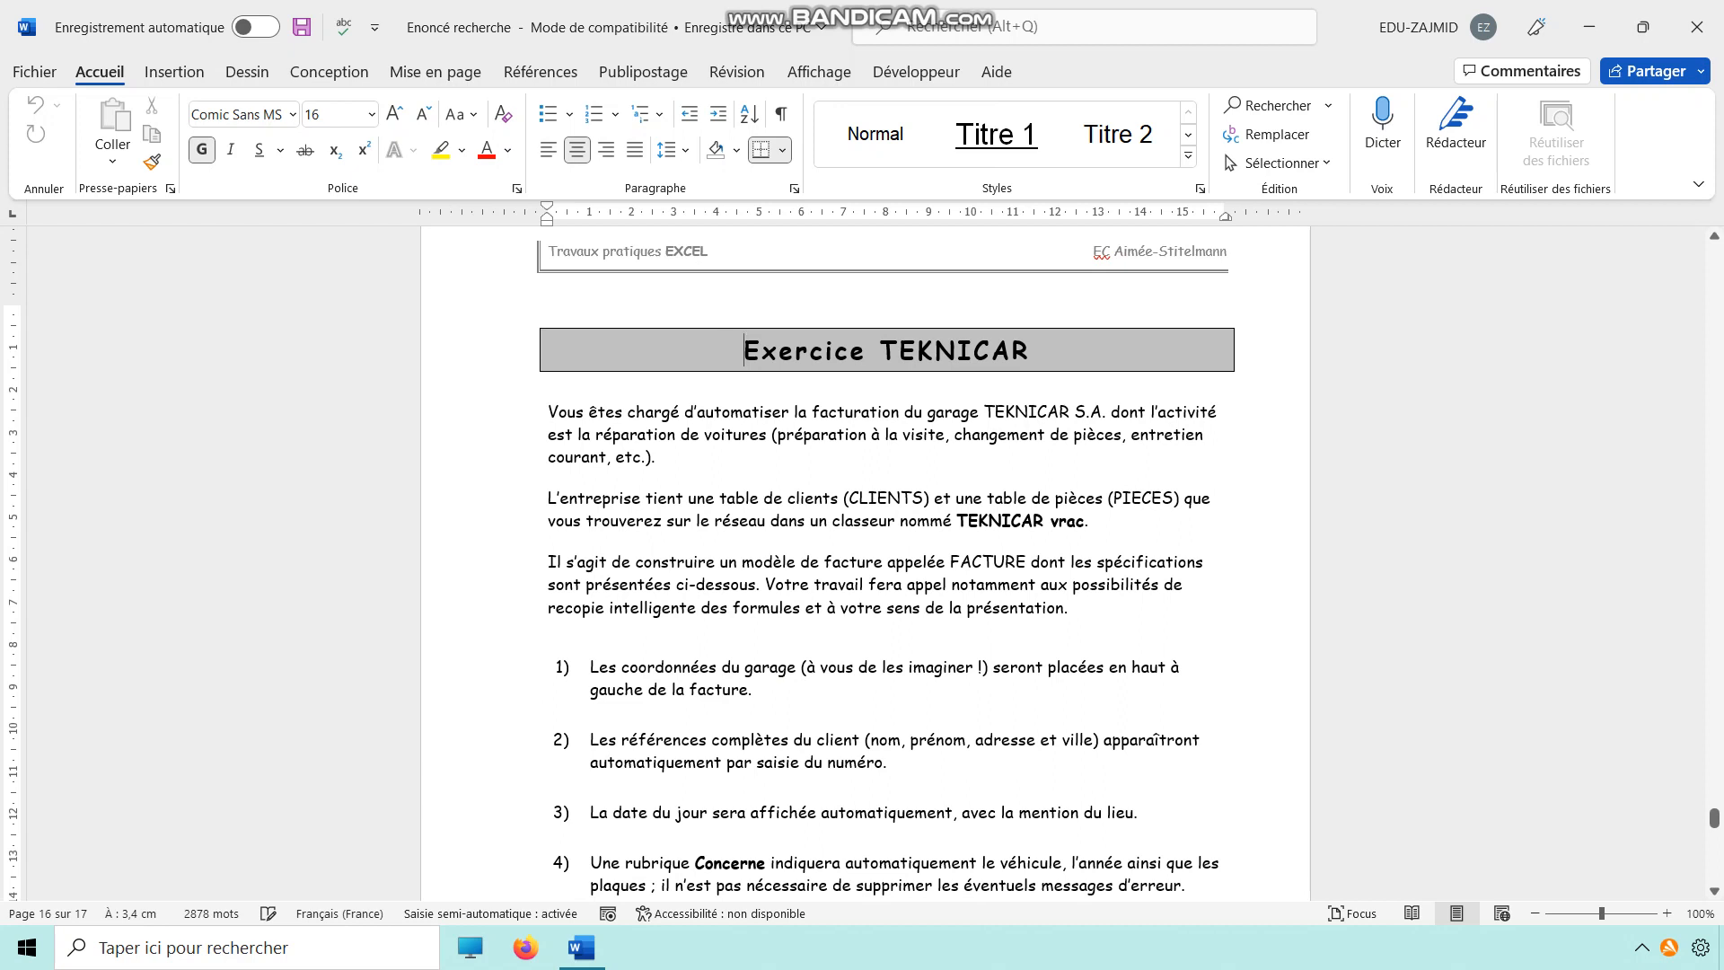
{"action": "left_click_drag", "start_coordinate": [987, 497], "coordinate": [1175, 497]}
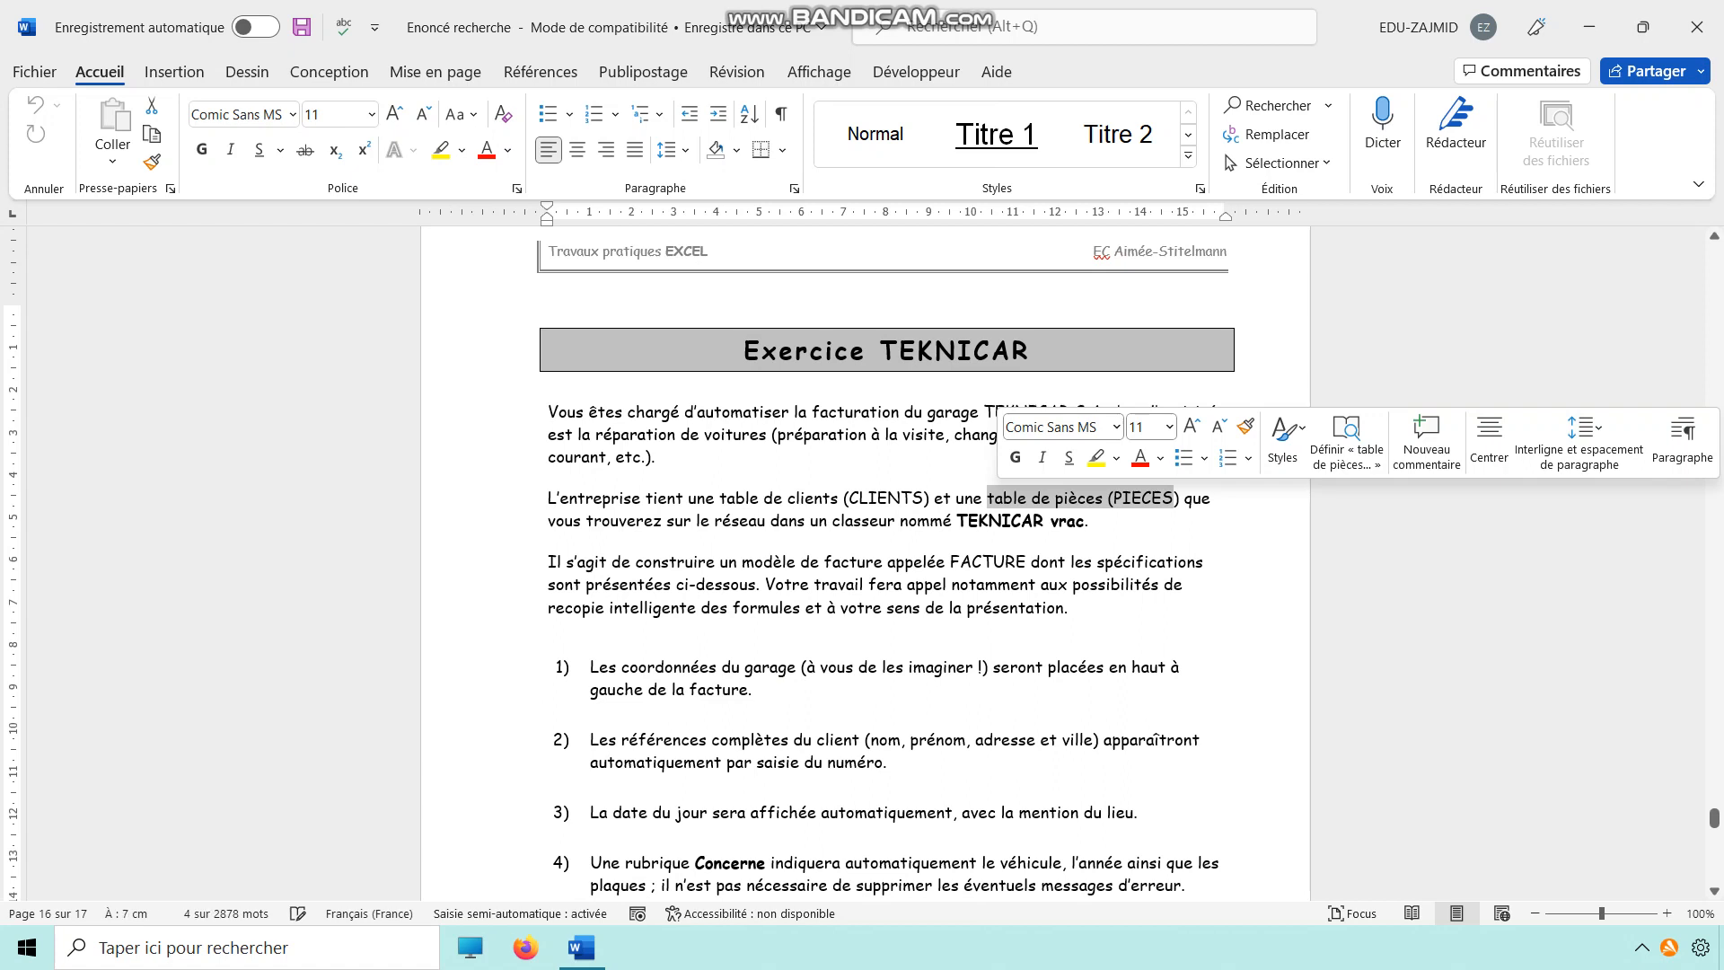
{"action": "left_click", "coordinate": [1085, 521]}
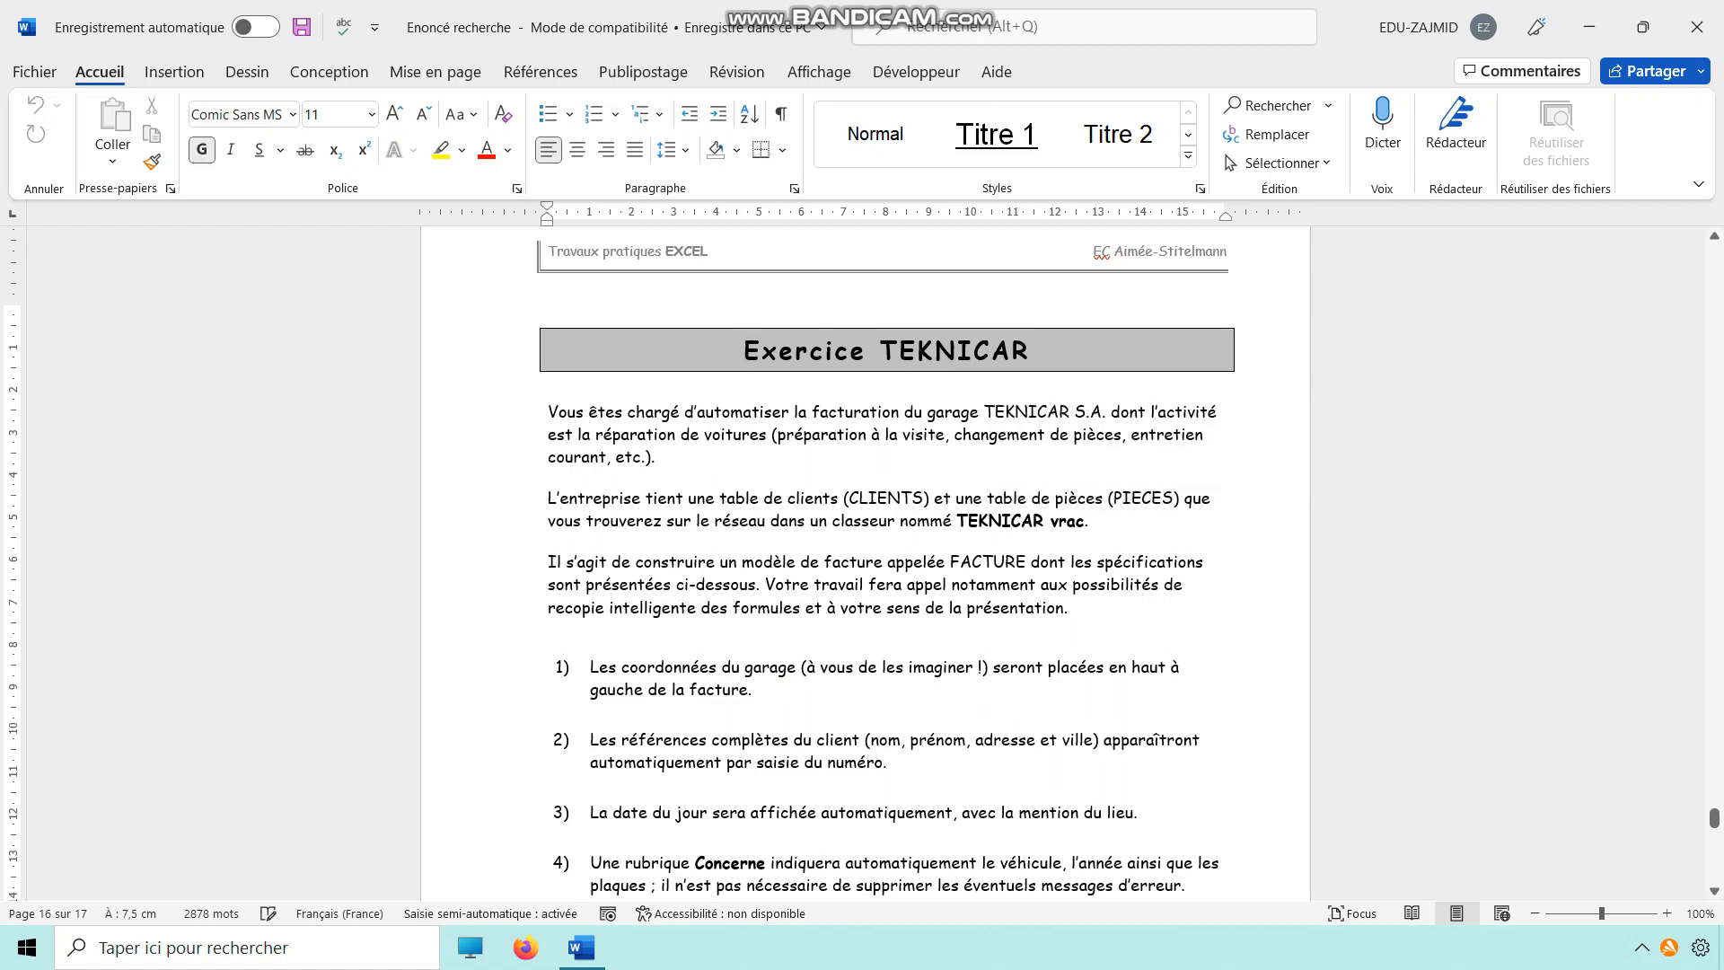
{"action": "scroll", "coordinate": [886, 568], "scroll_direction": "down", "scroll_amount": 1}
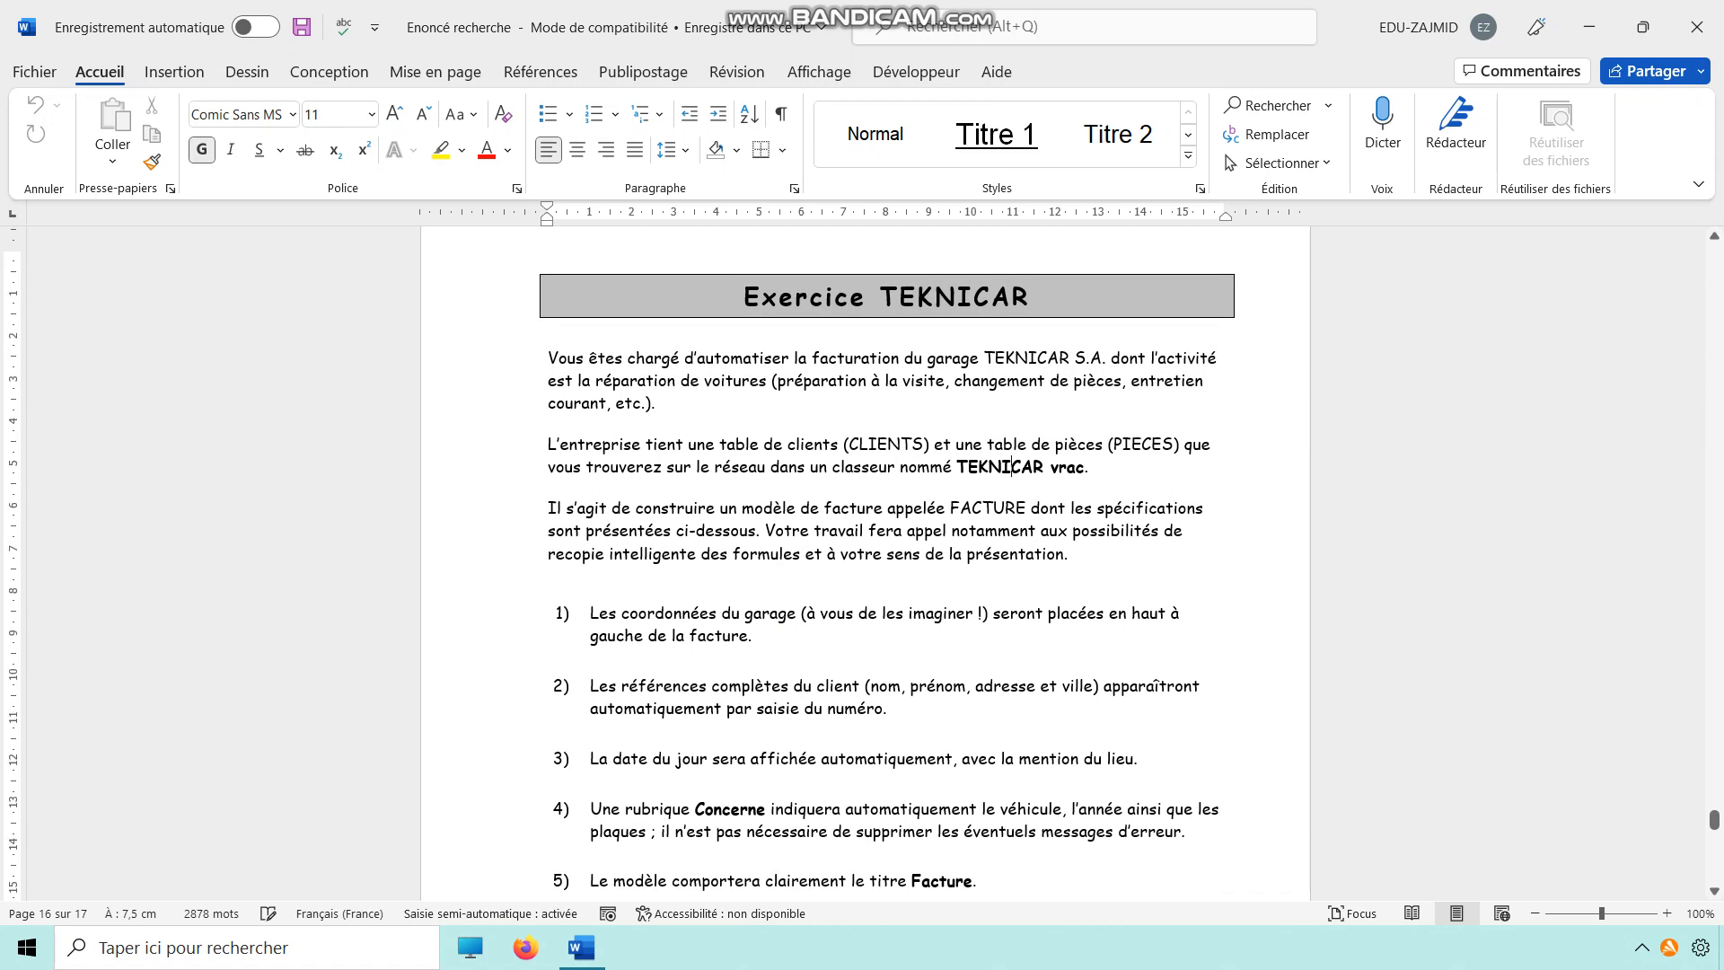
{"action": "left_click_drag", "start_coordinate": [745, 613], "coordinate": [970, 639]}
Open the TEKNICAR vrac workbook in Excel and review its PIECES, CLIENTS and FACTURE sheets
{"action": "key", "text": "super+d"}
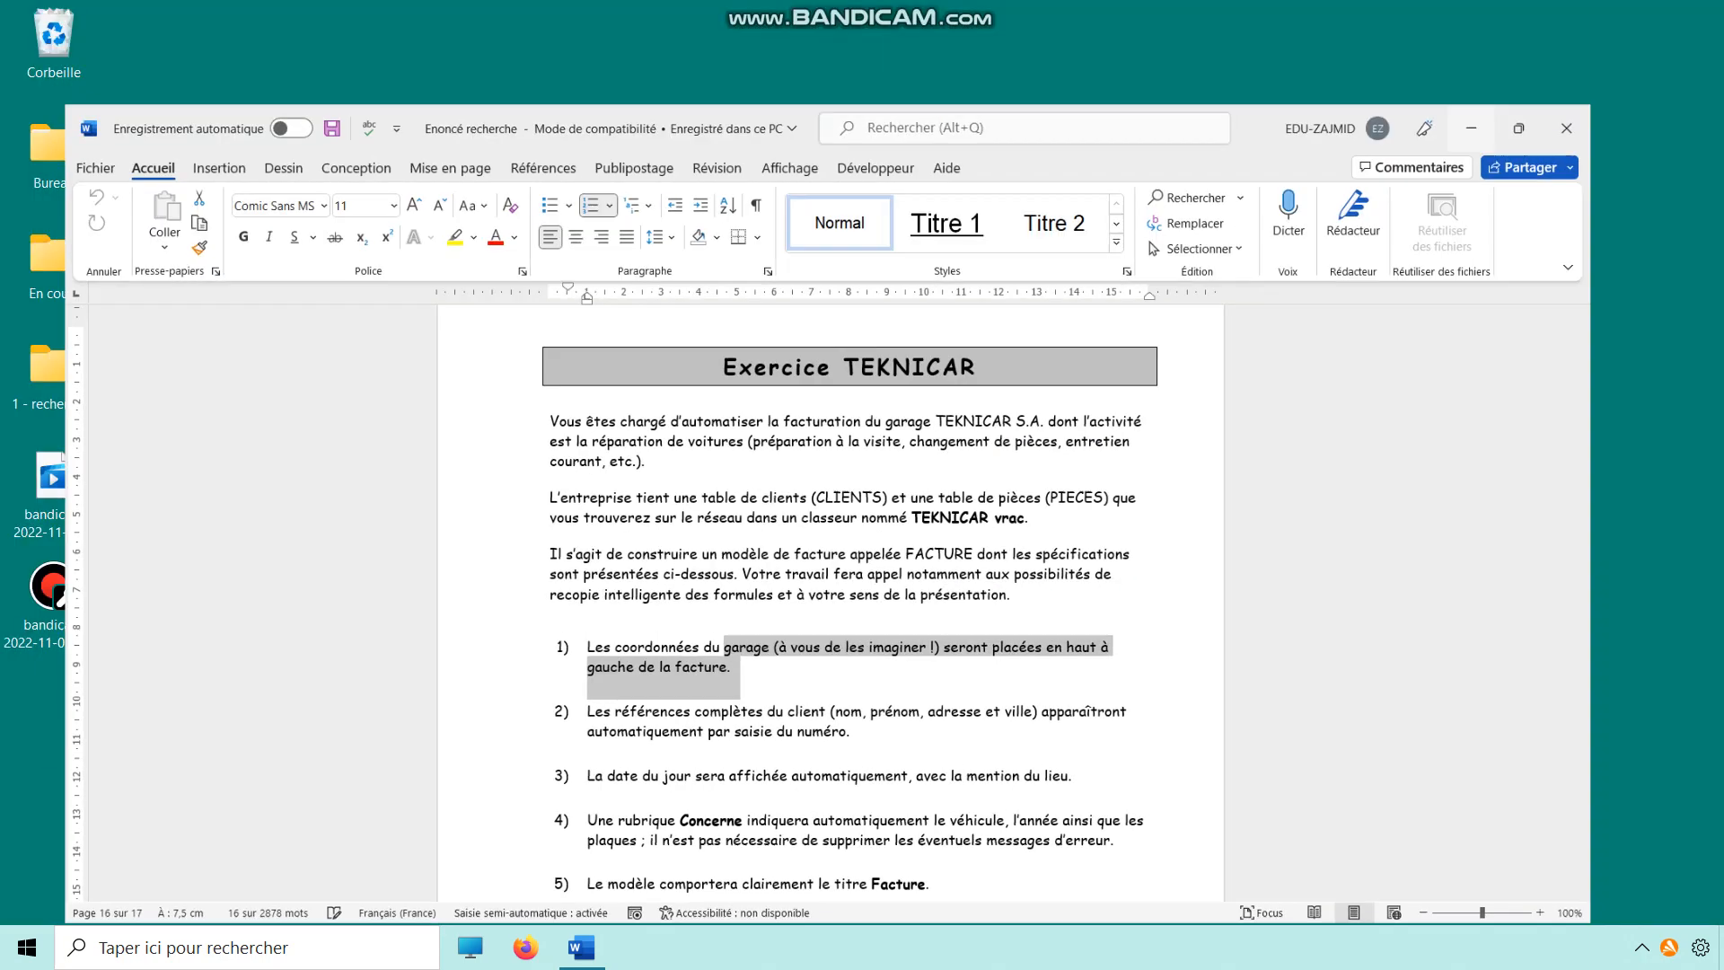
{"action": "double_click", "coordinate": [700, 373]}
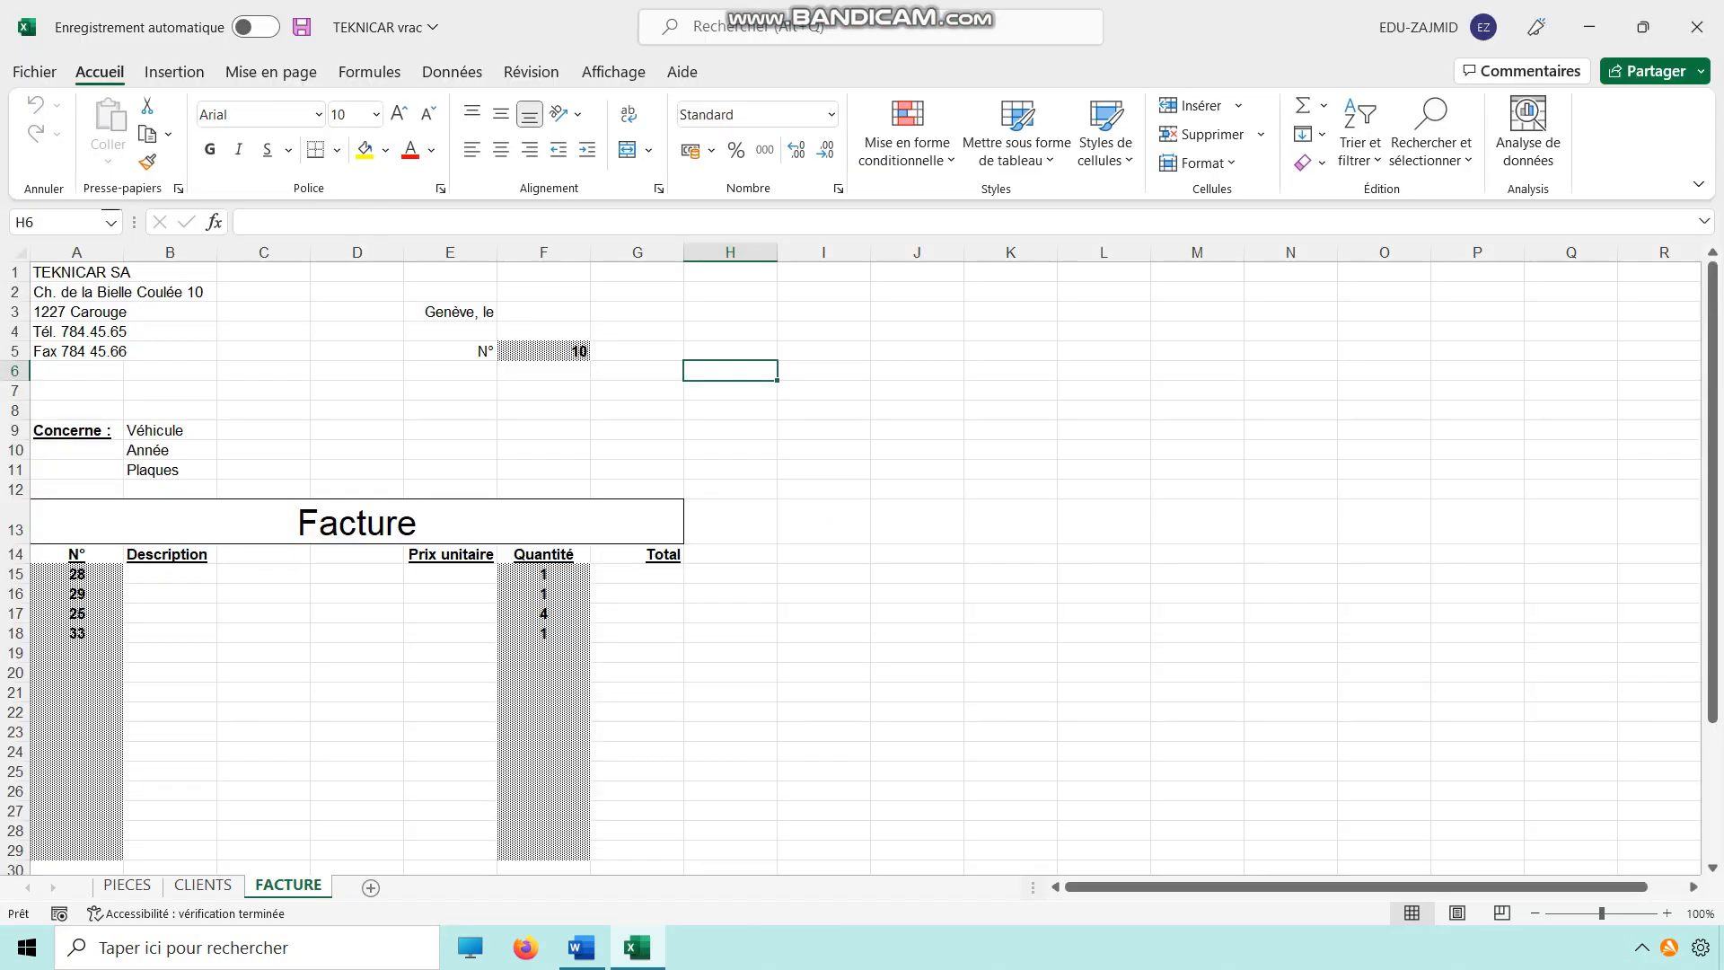
{"action": "left_click", "coordinate": [126, 884]}
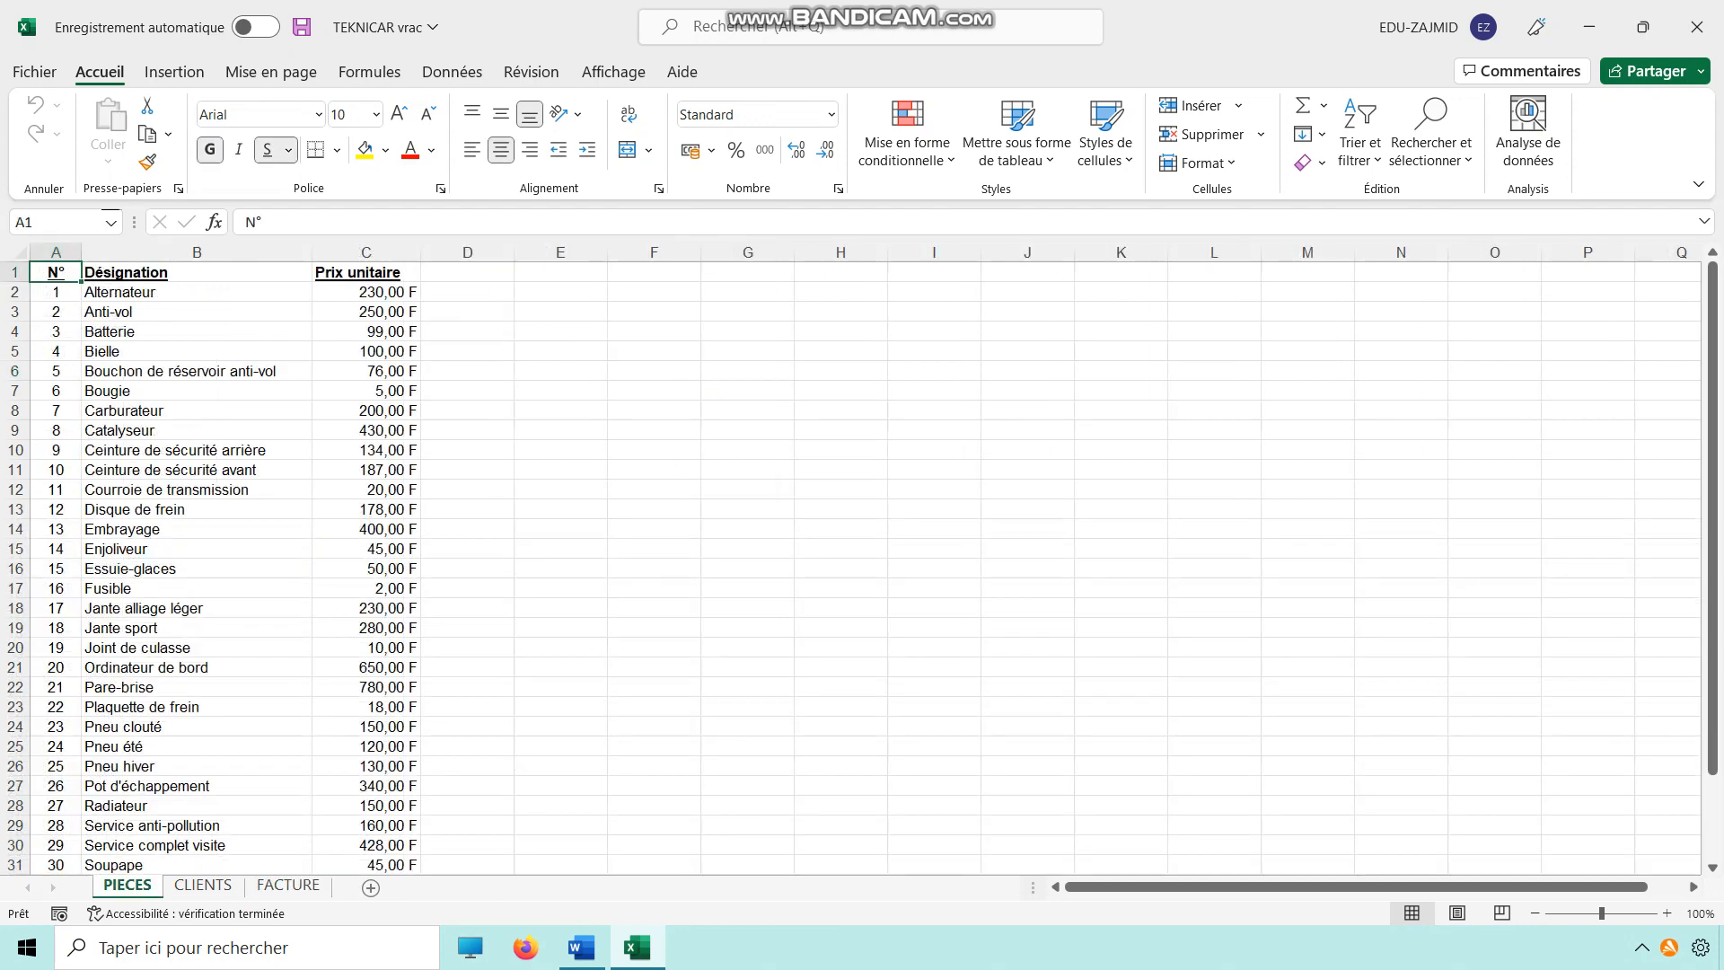
{"action": "left_click", "coordinate": [203, 884]}
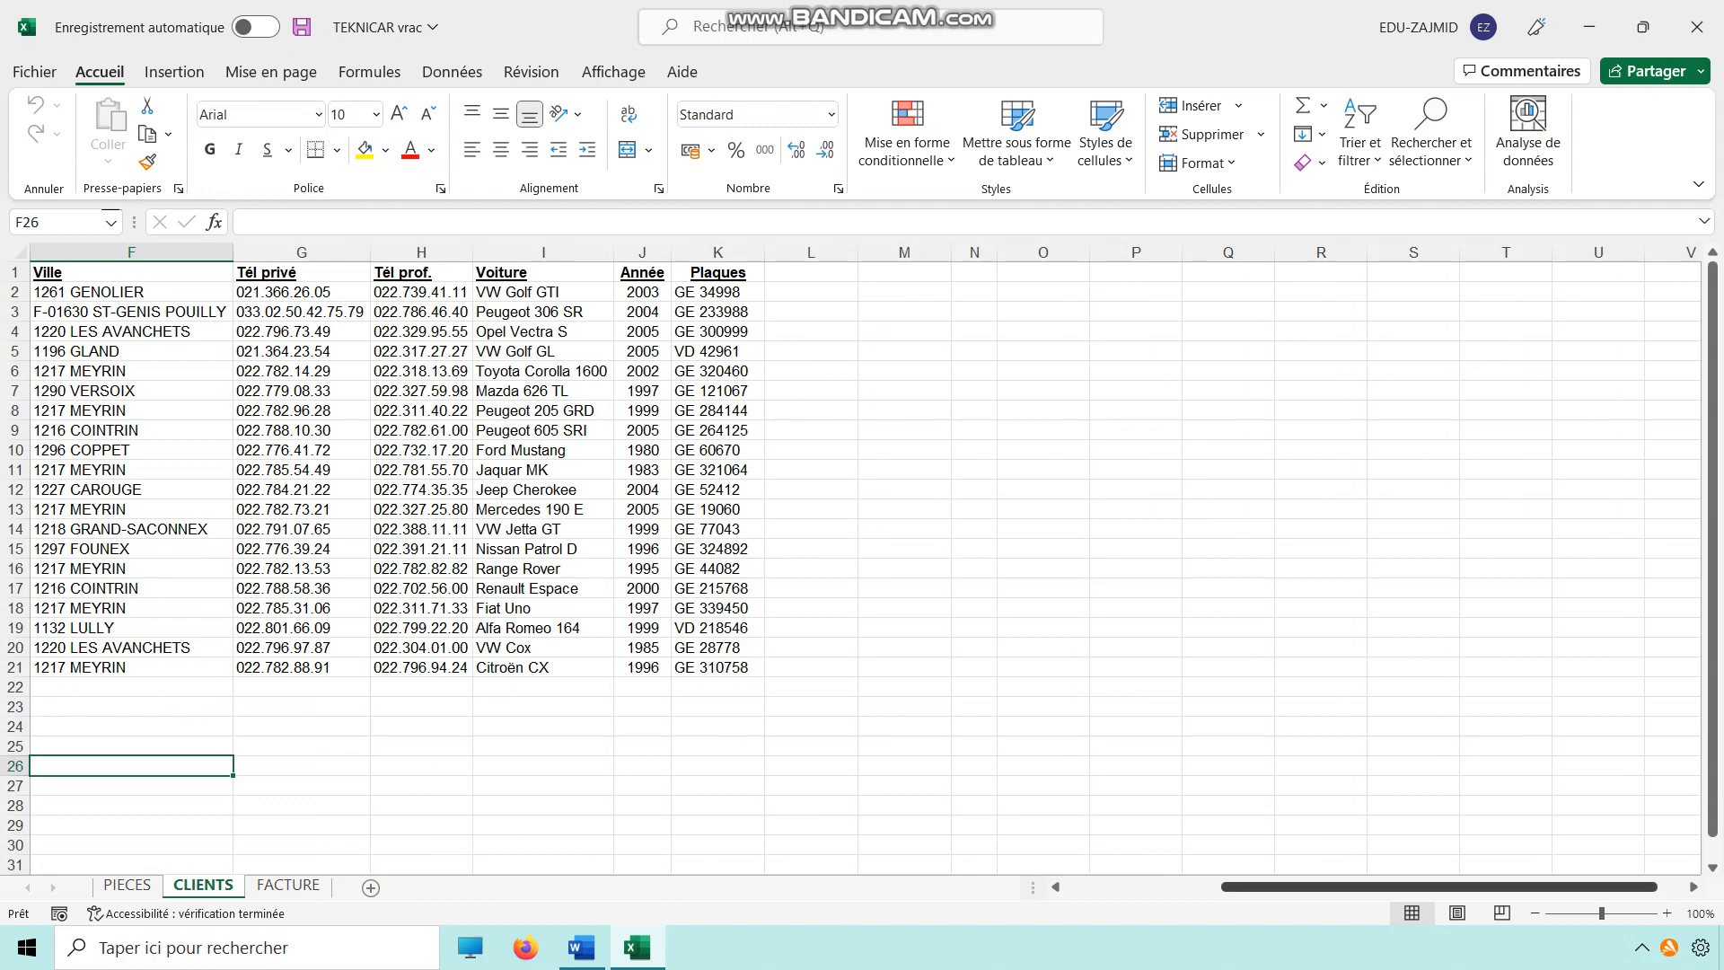
{"action": "left_click_drag", "start_coordinate": [1419, 888], "coordinate": [1225, 887]}
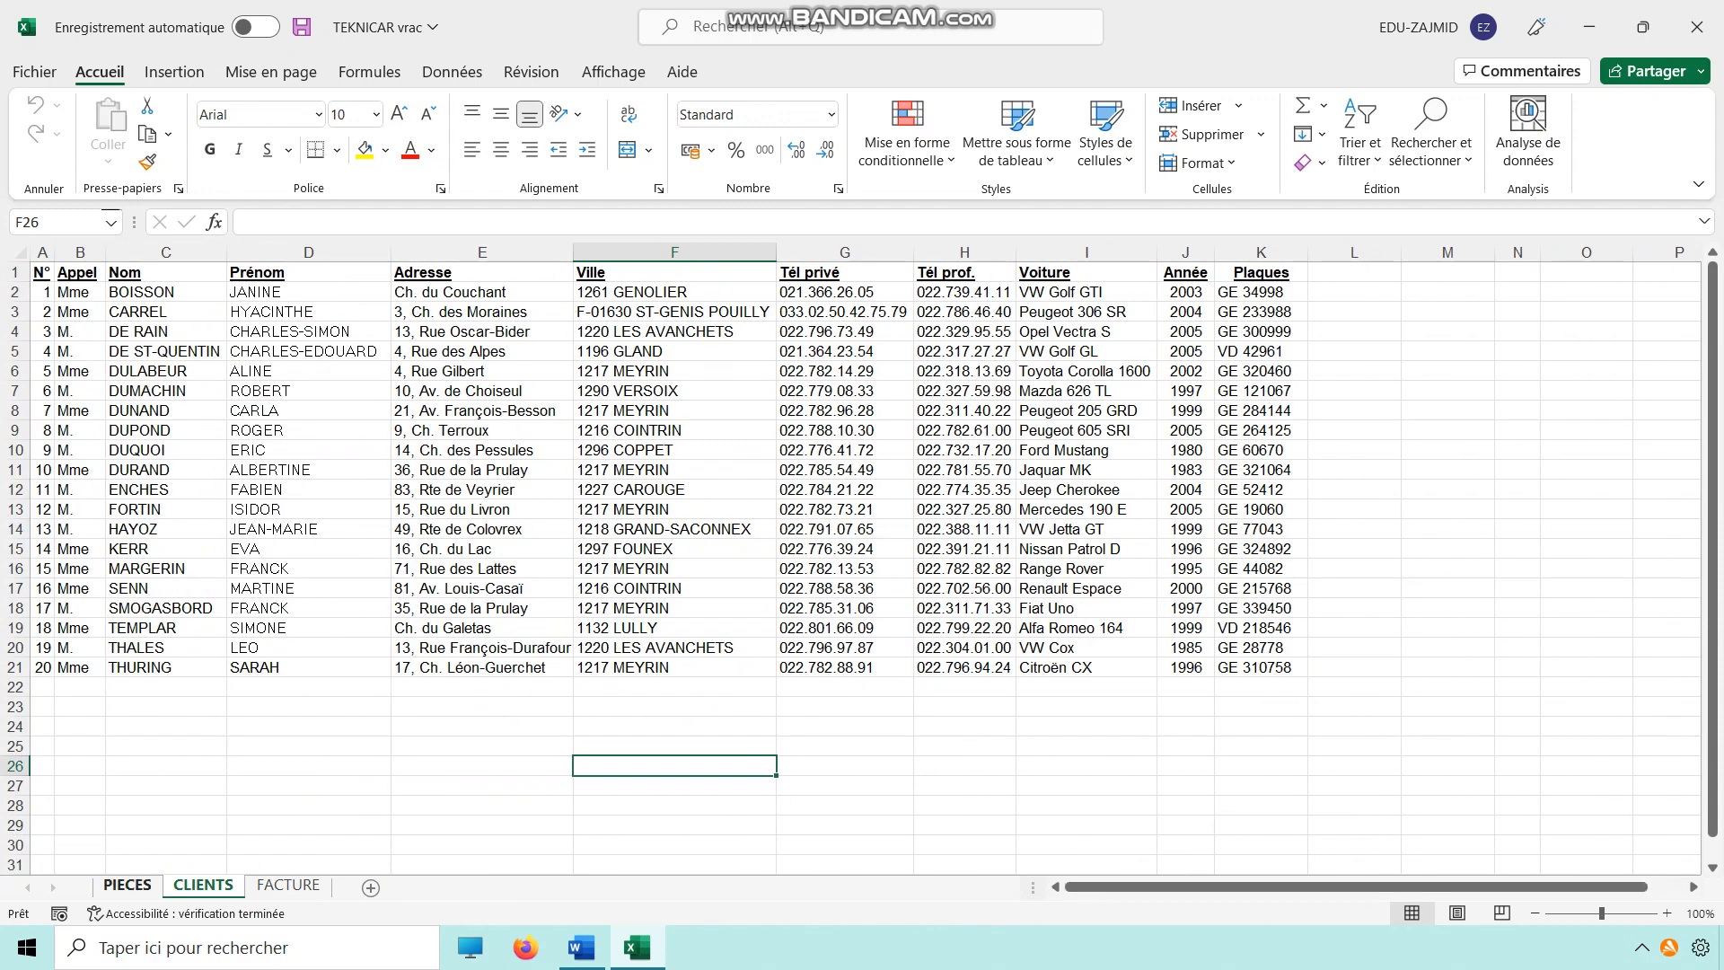
{"action": "left_click", "coordinate": [126, 885]}
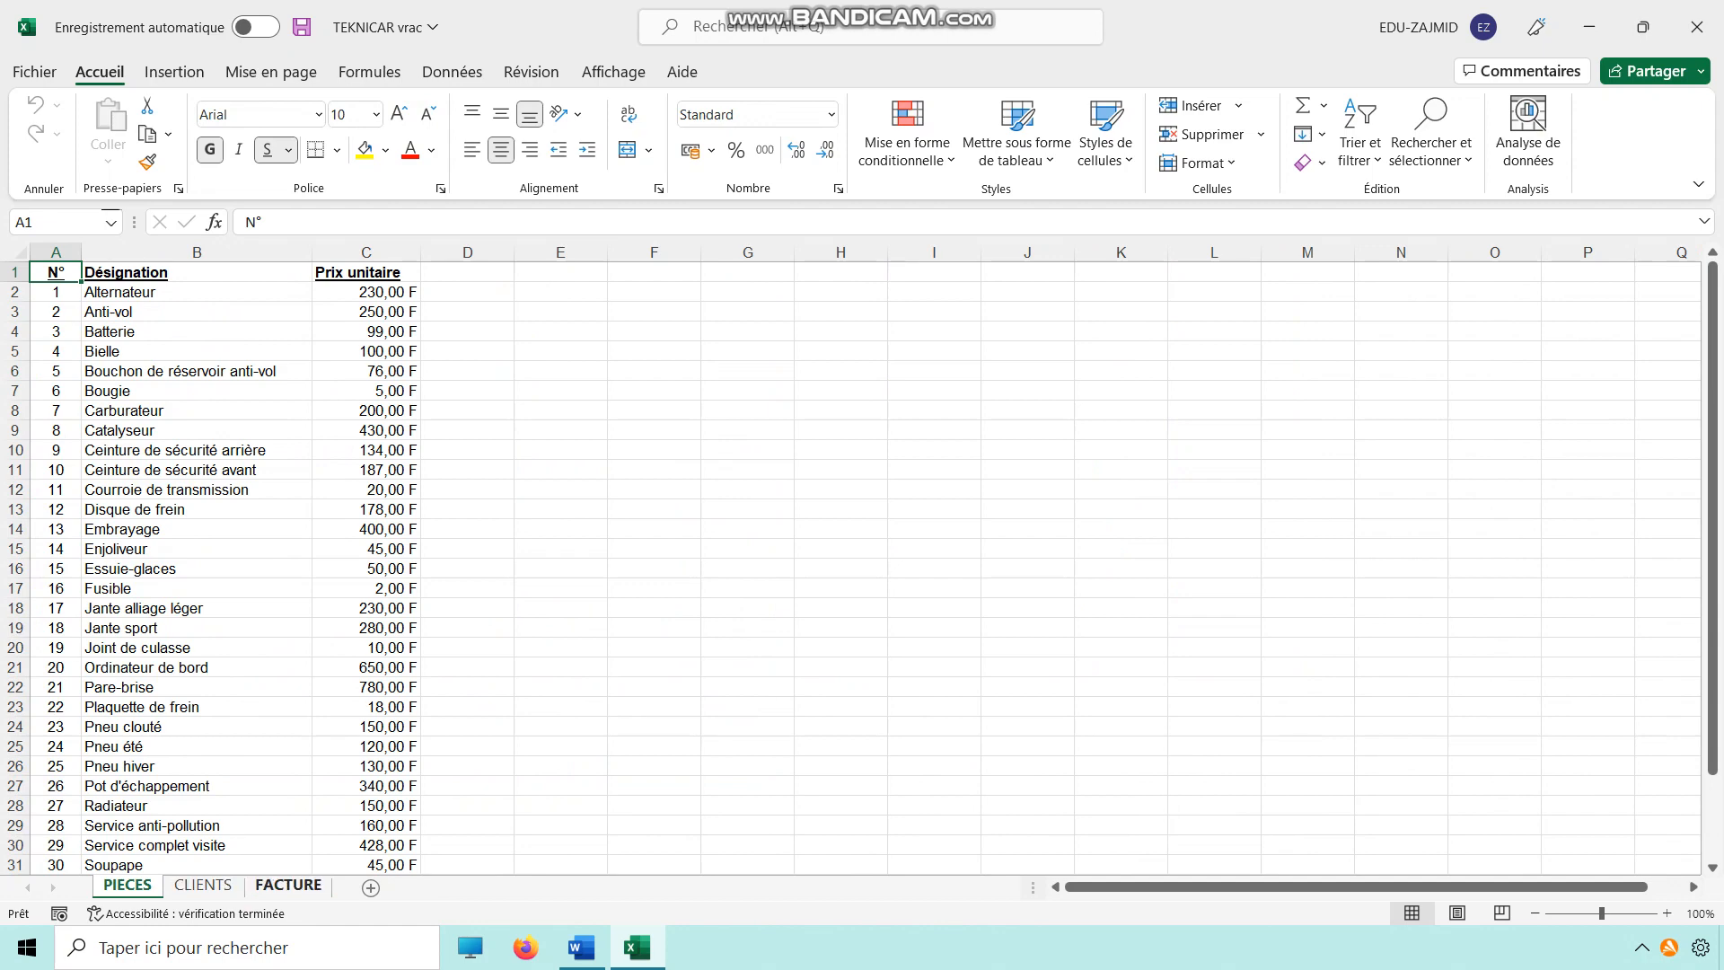
{"action": "left_click", "coordinate": [289, 884]}
{"action": "left_click", "coordinate": [730, 450]}
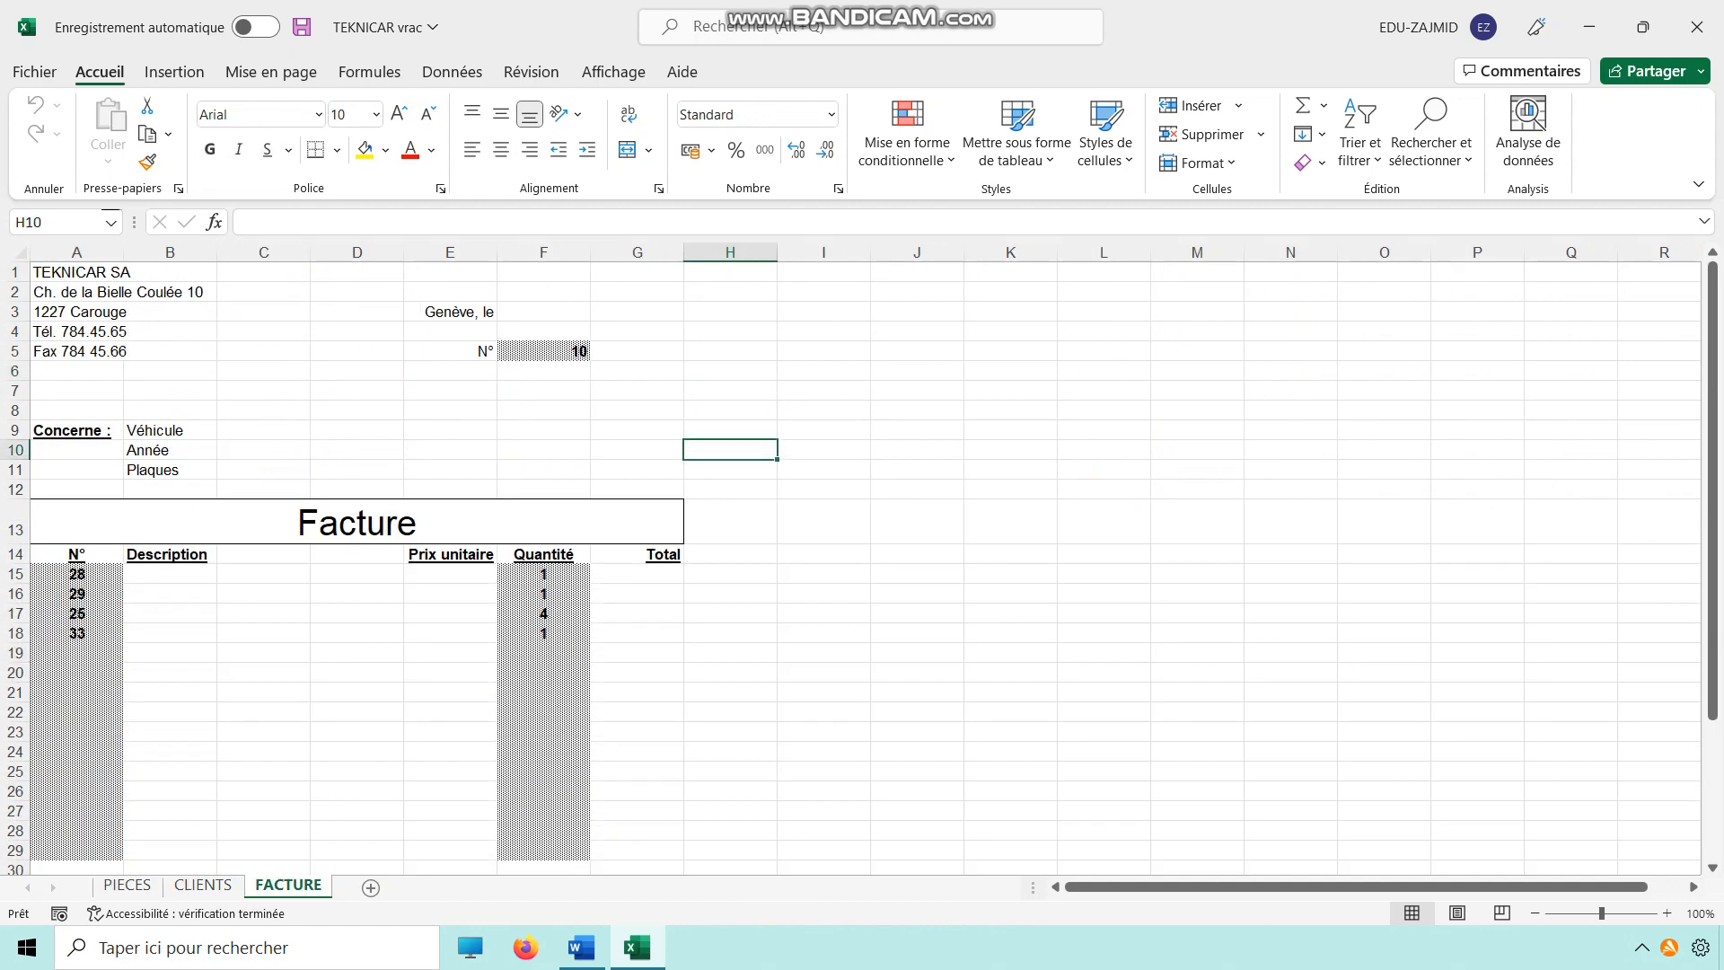
{"action": "left_click", "coordinate": [543, 351]}
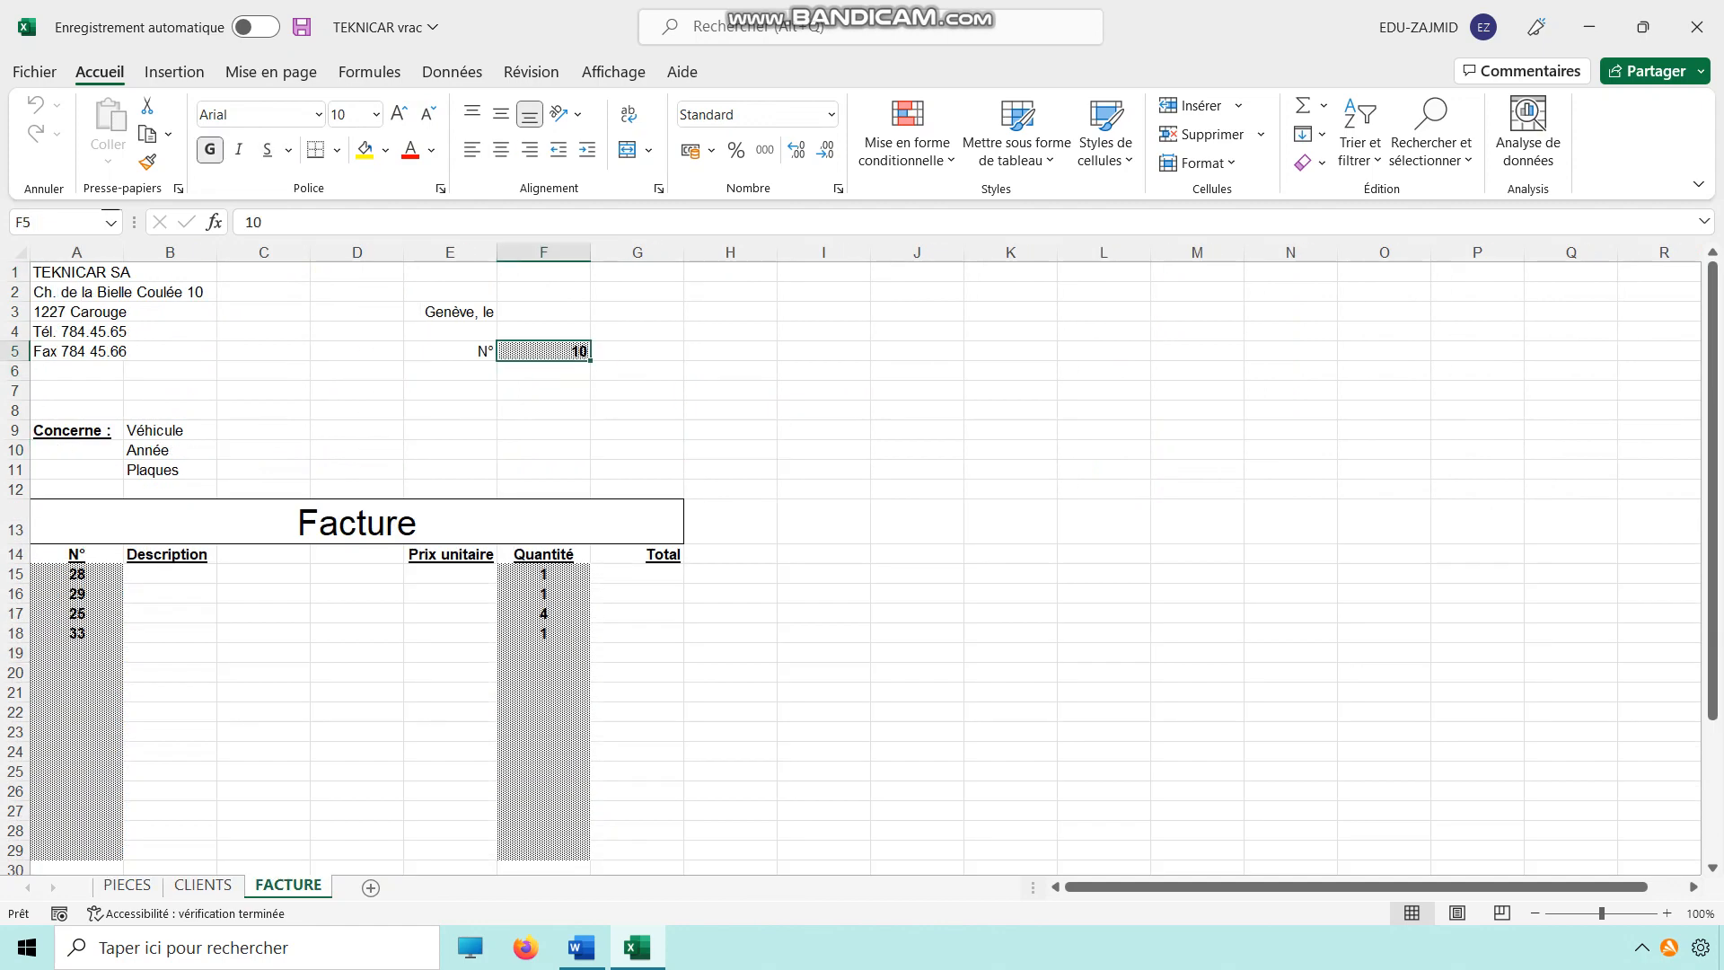
Try inserting a blank row above the garage's address block on the FACTURE sheet and undo the insertion
{"action": "left_click", "coordinate": [76, 272]}
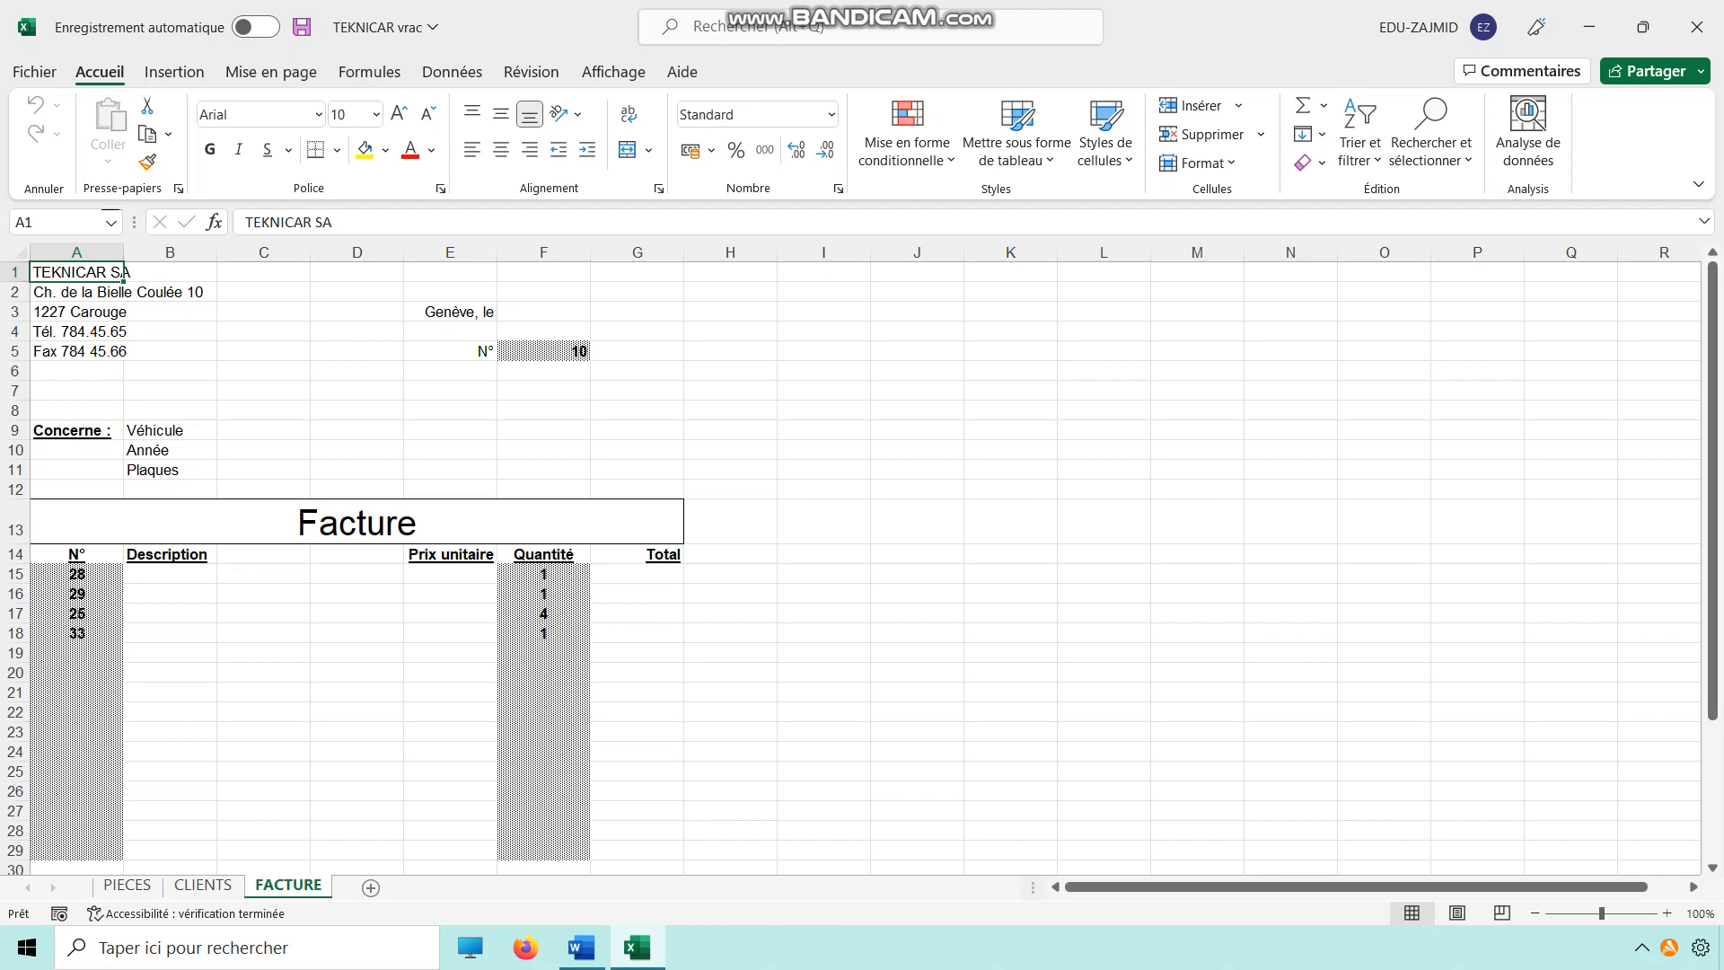
{"action": "left_click", "coordinate": [15, 272]}
{"action": "right_click", "coordinate": [15, 272]}
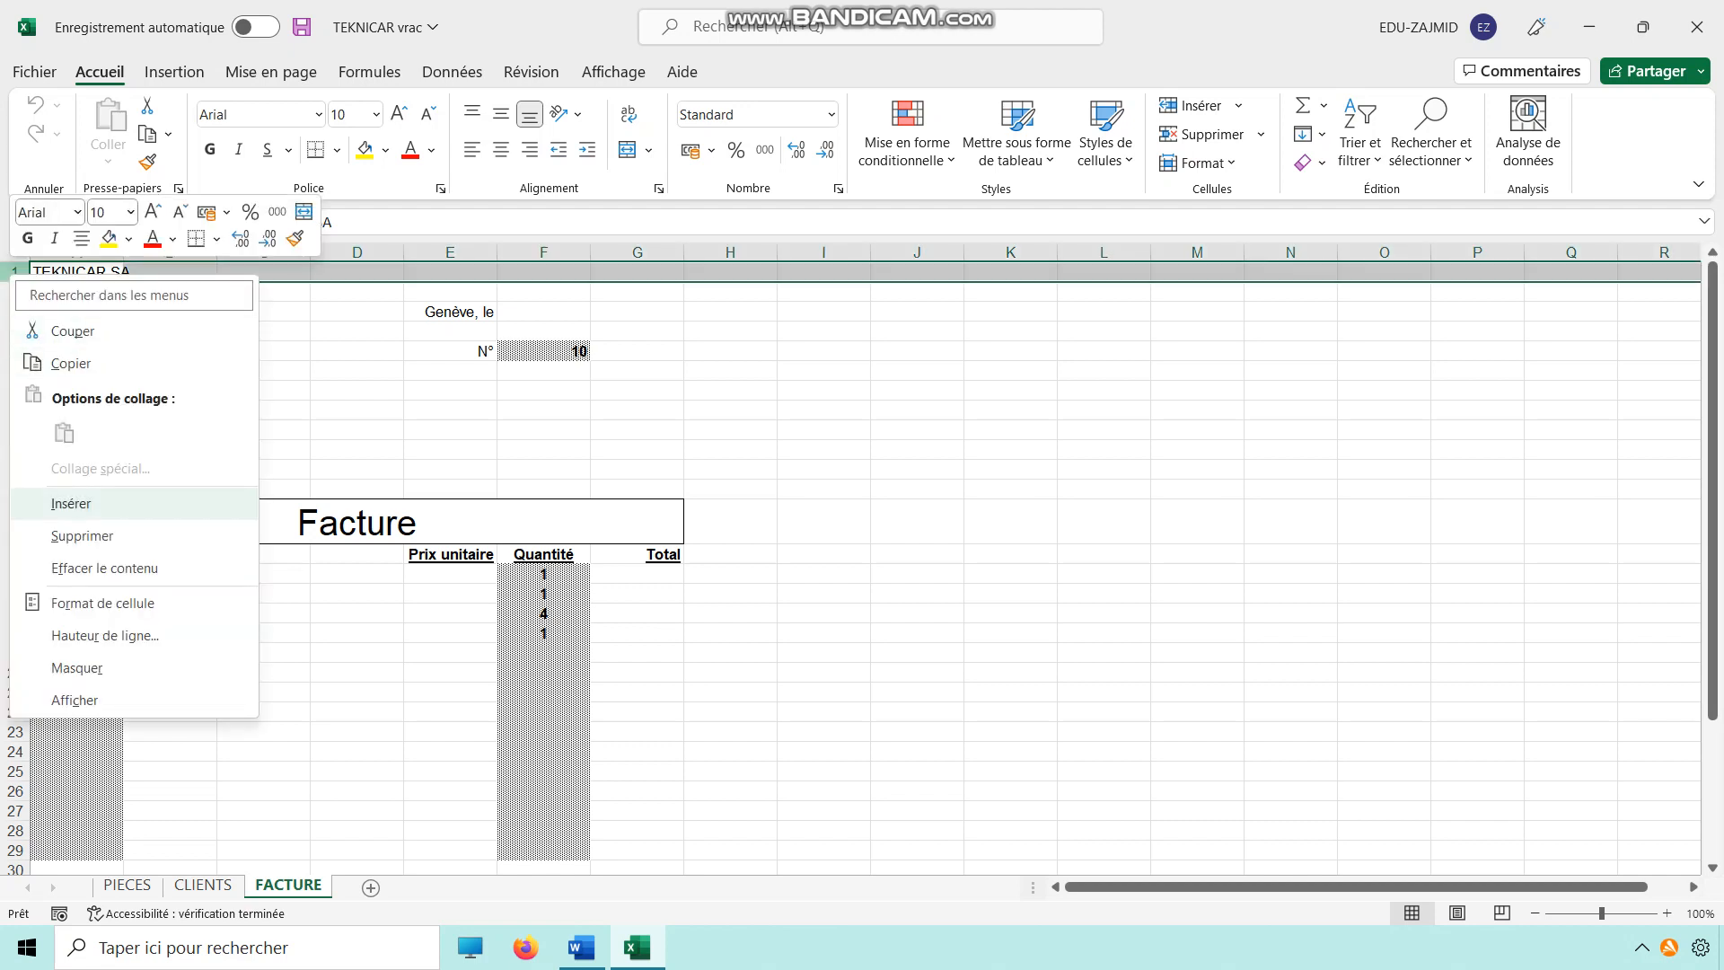
{"action": "left_click", "coordinate": [71, 503]}
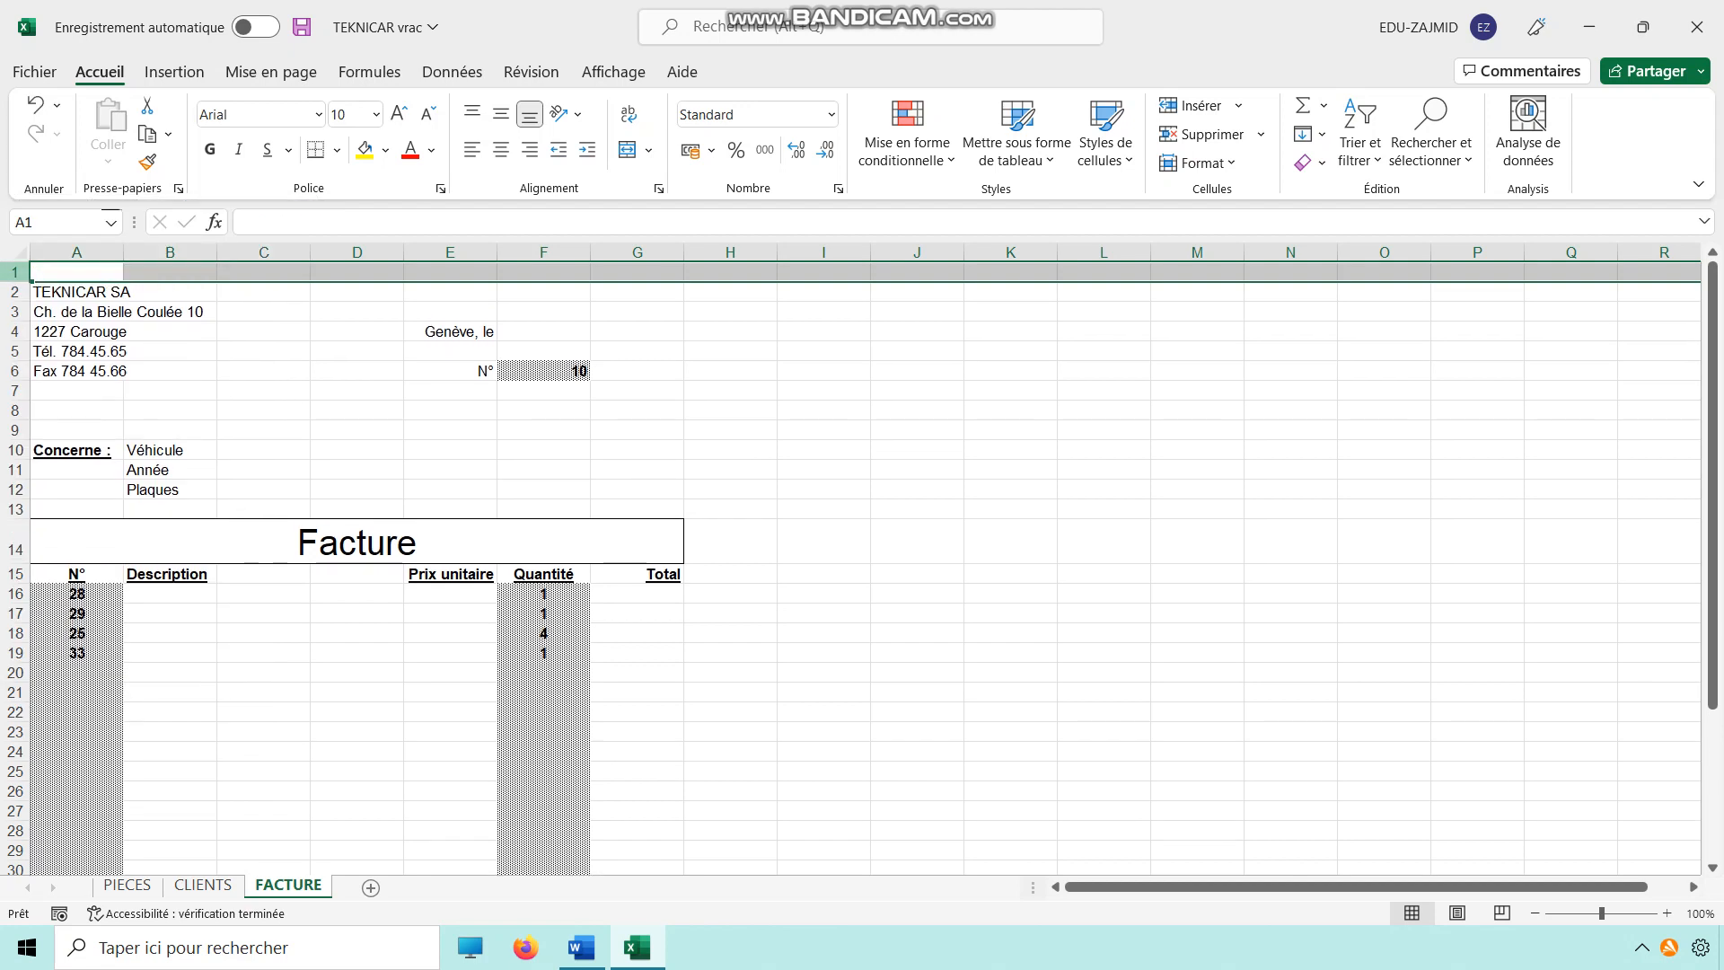
{"action": "key", "text": "ctrl+z"}
{"action": "key", "text": "Down"}
{"action": "key", "text": "Down"}
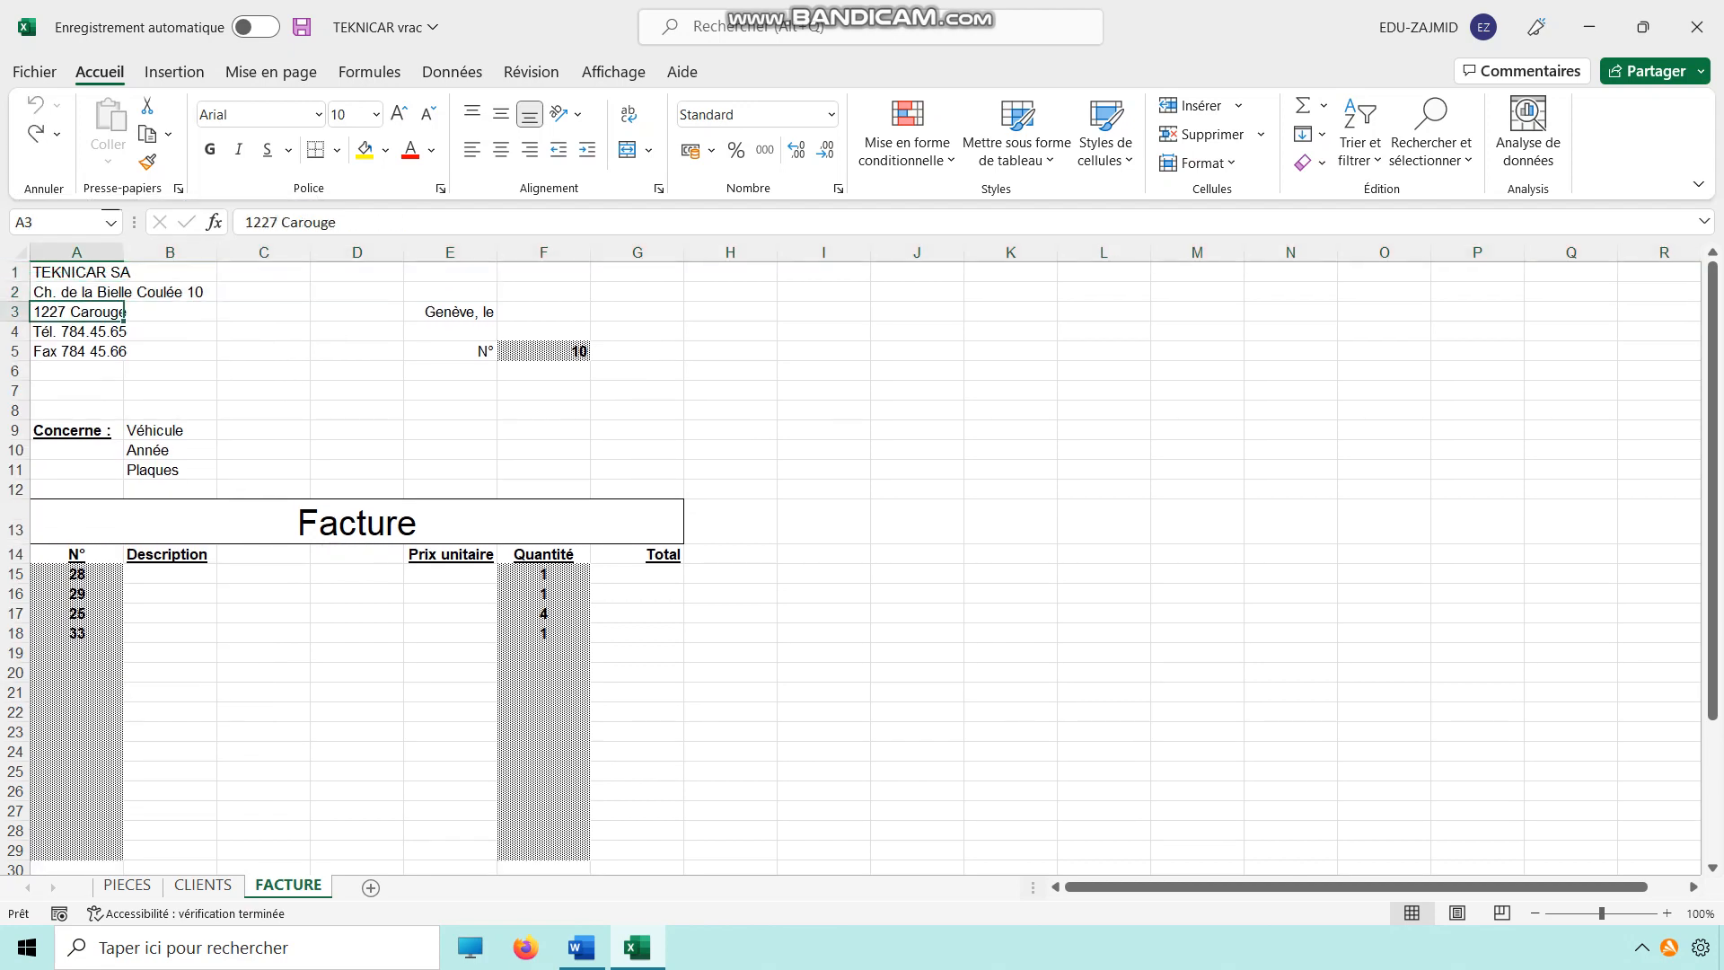
Enter =aujourdhui() in cell F3 of the FACTURE sheet, beside "Genève, le", for an automatic current date
{"action": "left_click", "coordinate": [543, 331]}
{"action": "left_click", "coordinate": [544, 311]}
{"action": "type", "text": "=auj"}
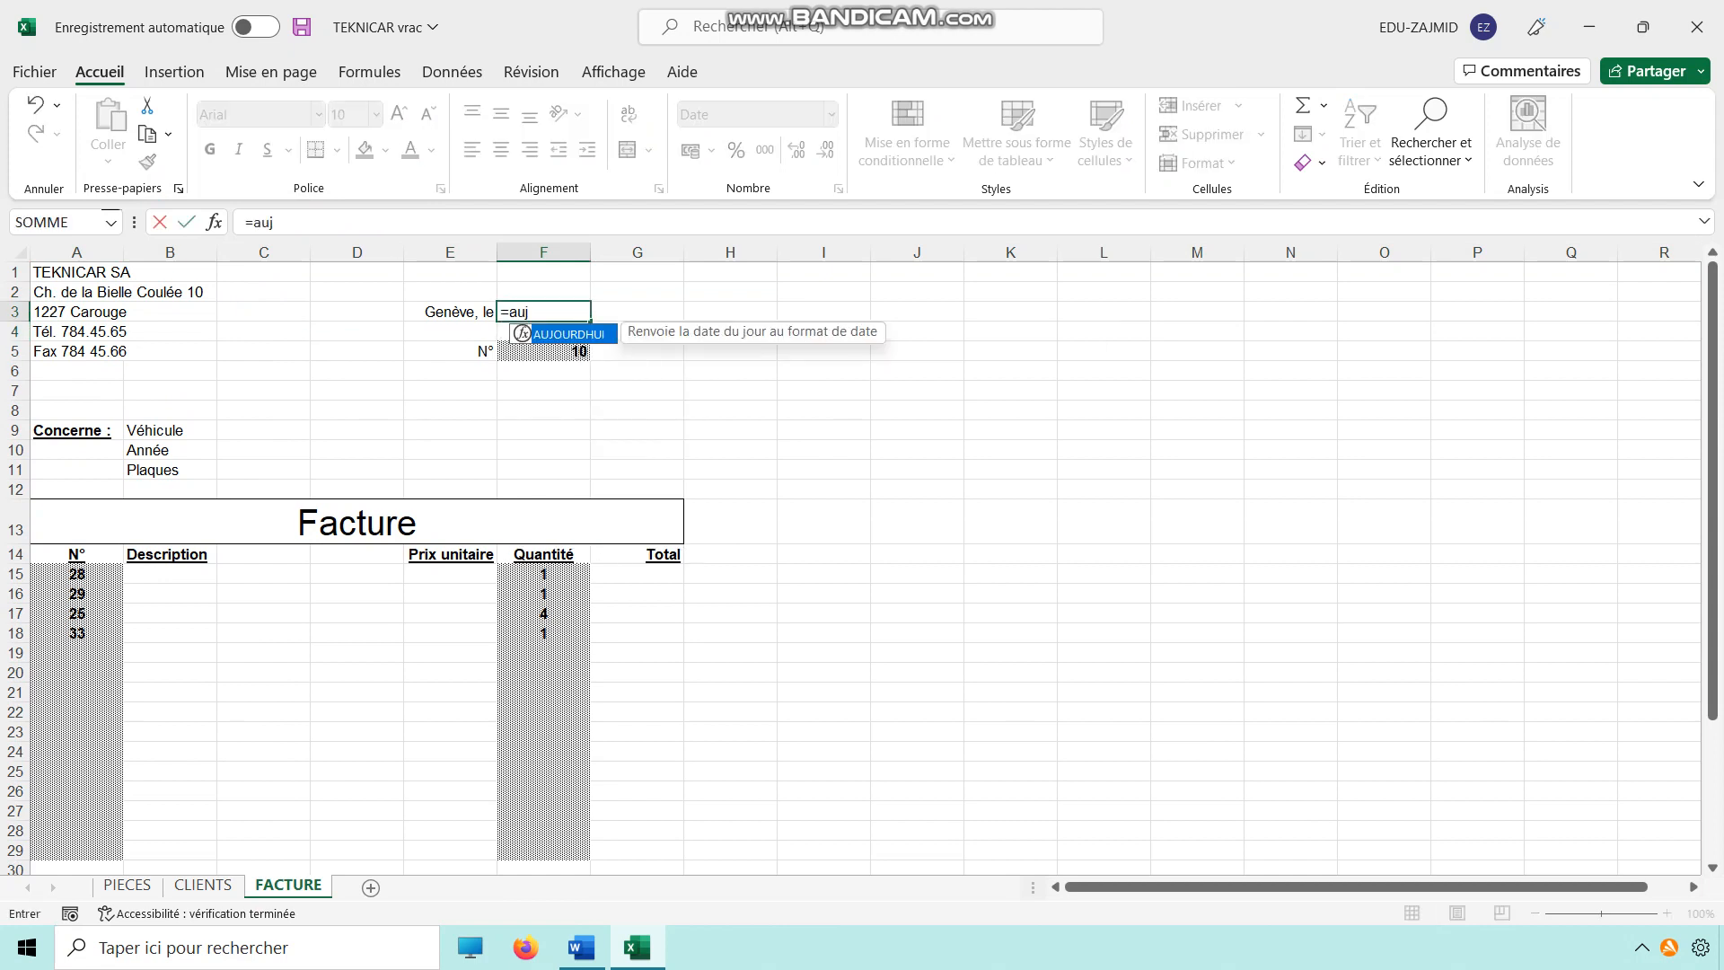
{"action": "type", "text": "ourdhui()"}
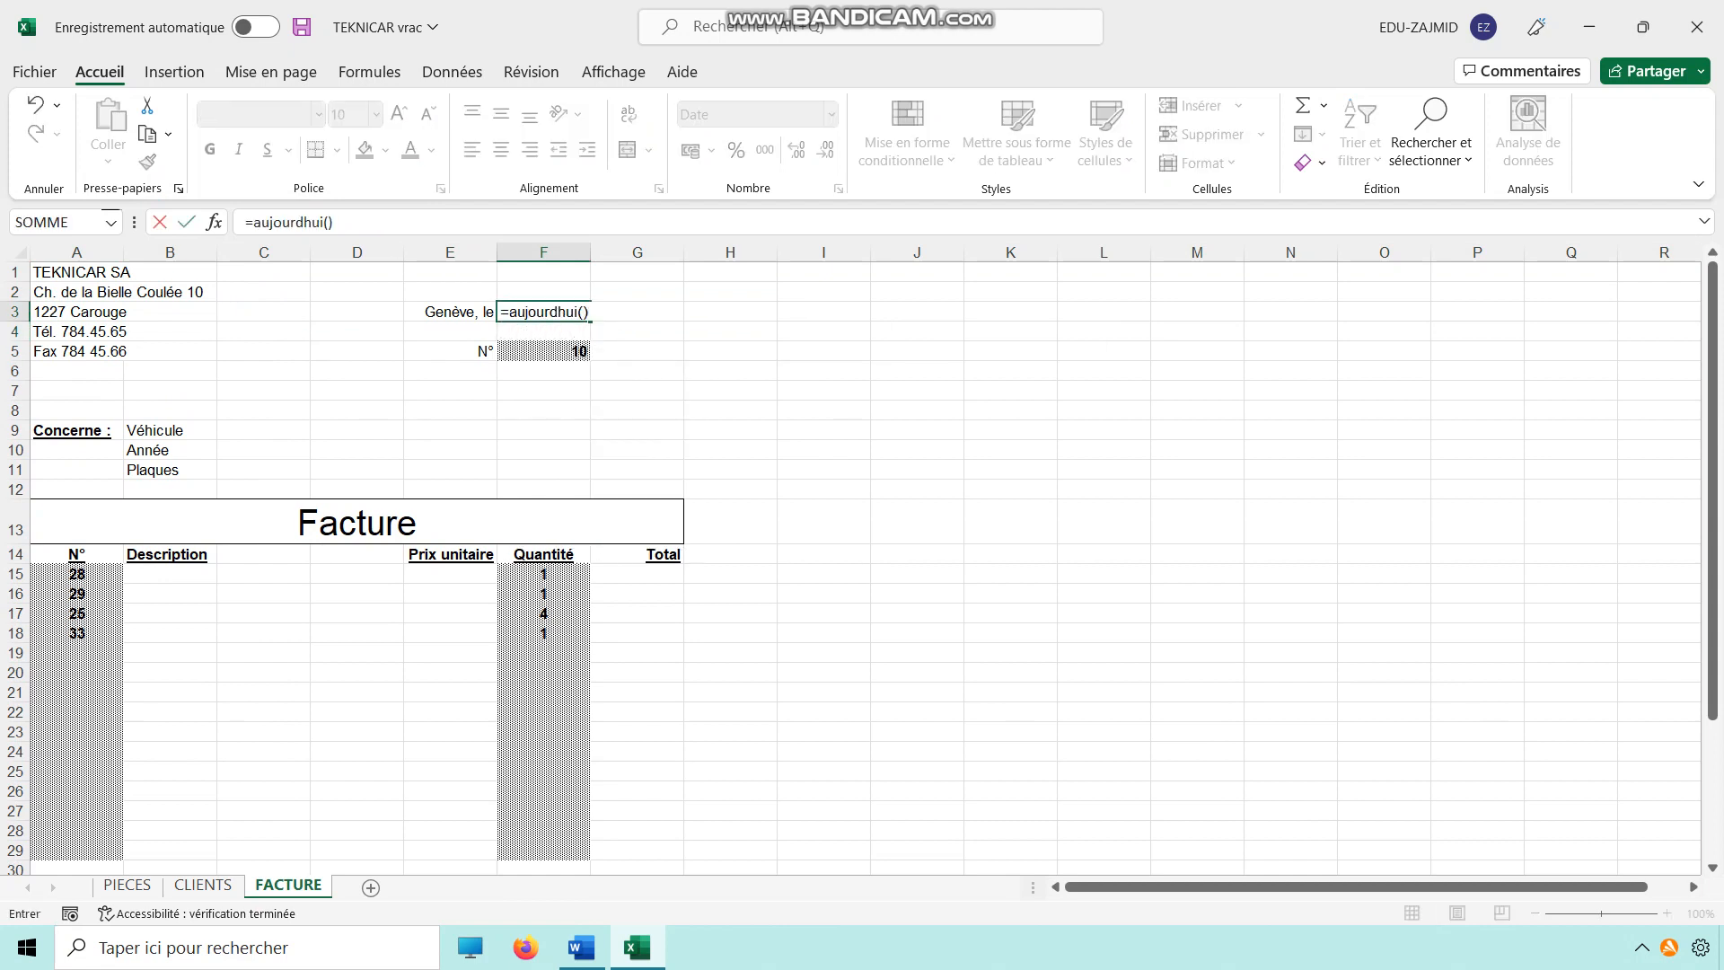
{"action": "key", "text": "Return"}
Start a RECHERCHEV formula in cell E7 with its function arguments dialog, using client number cell F5 as Valeur_cherchée
{"action": "left_click", "coordinate": [543, 351]}
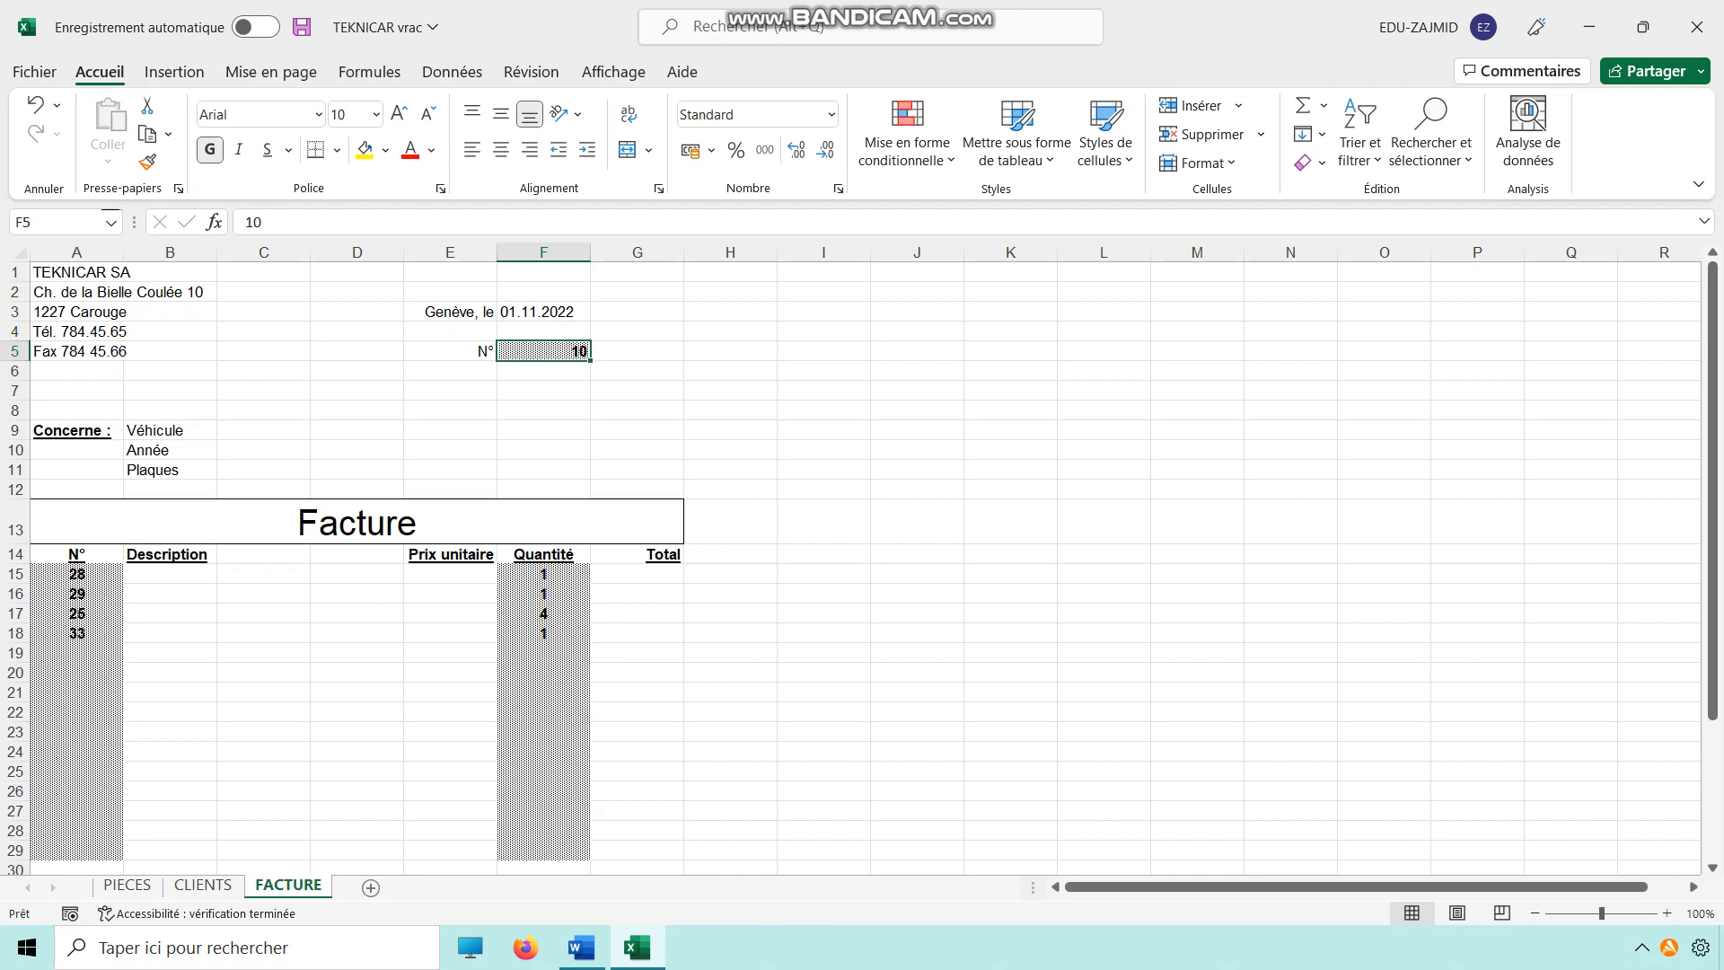
{"action": "left_click", "coordinate": [450, 391]}
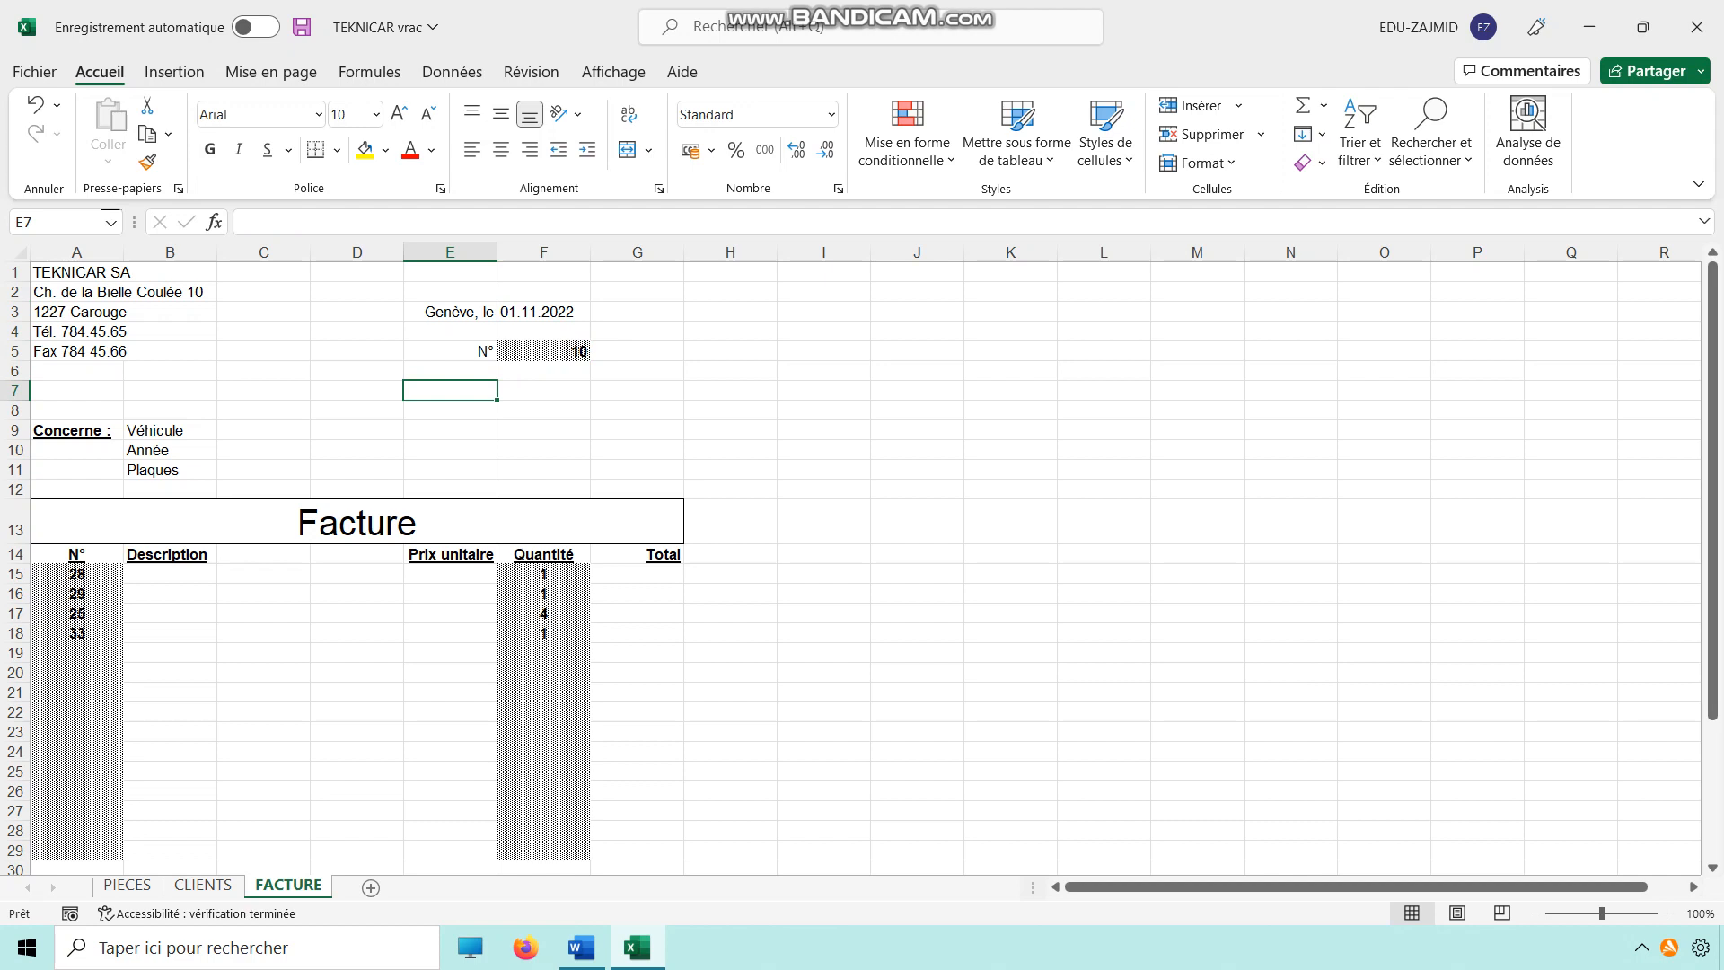
{"action": "type", "text": "="}
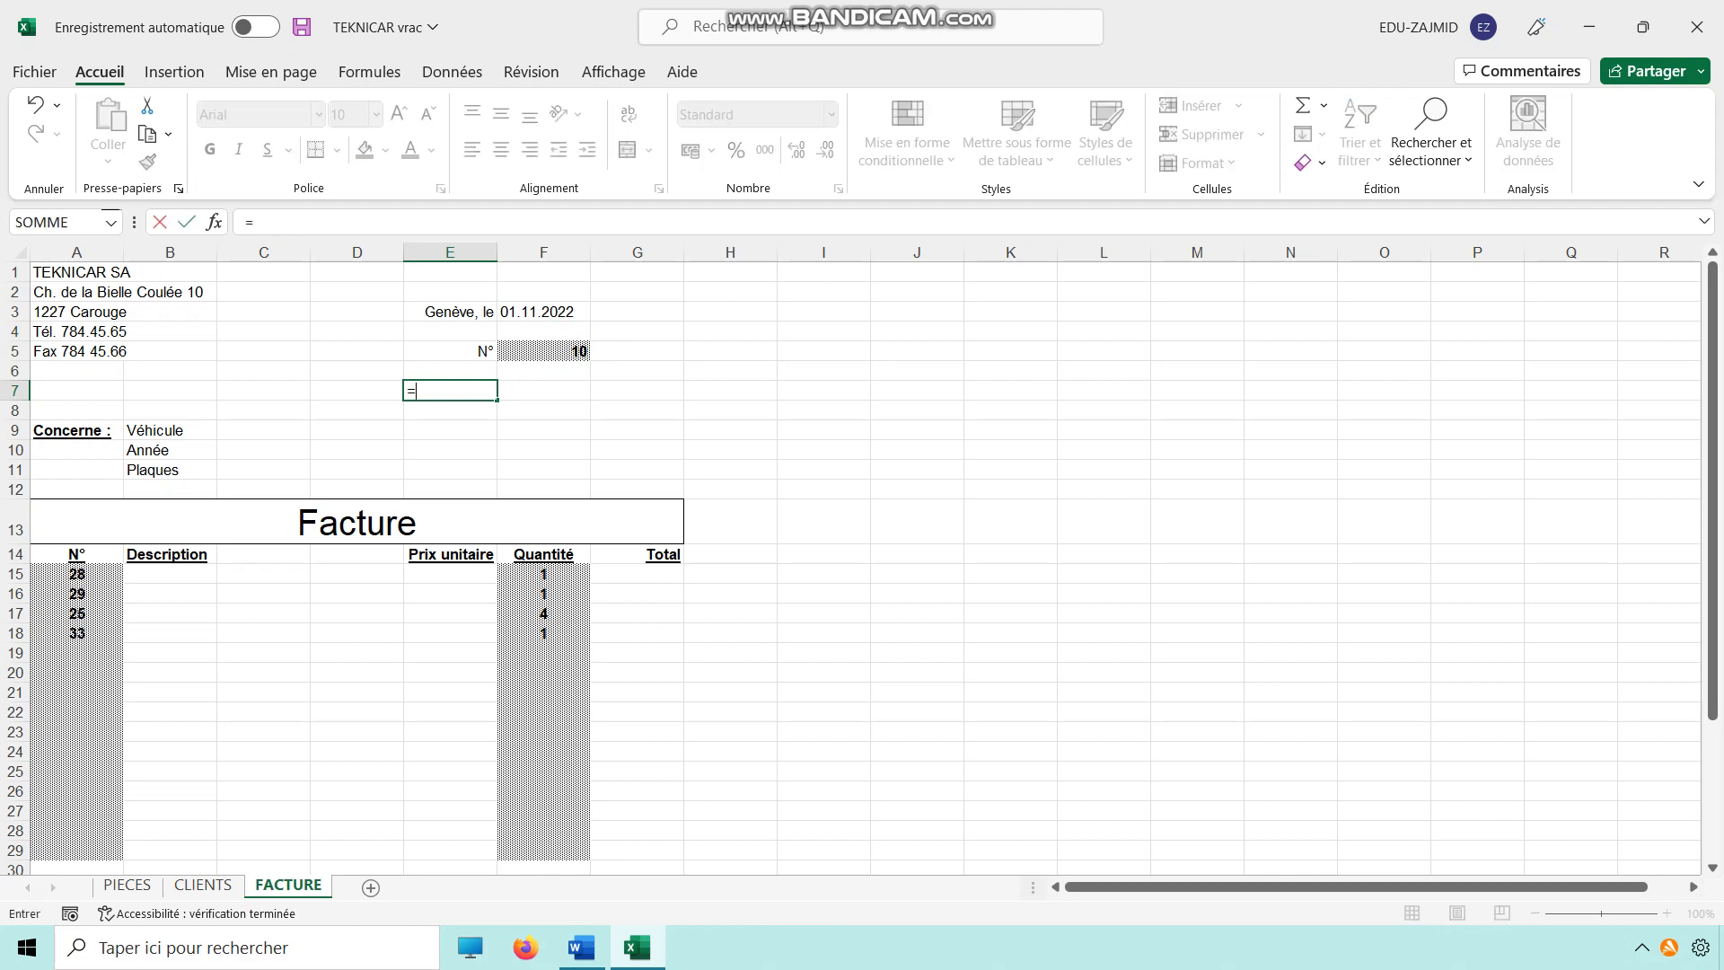
{"action": "type", "text": "recherc"}
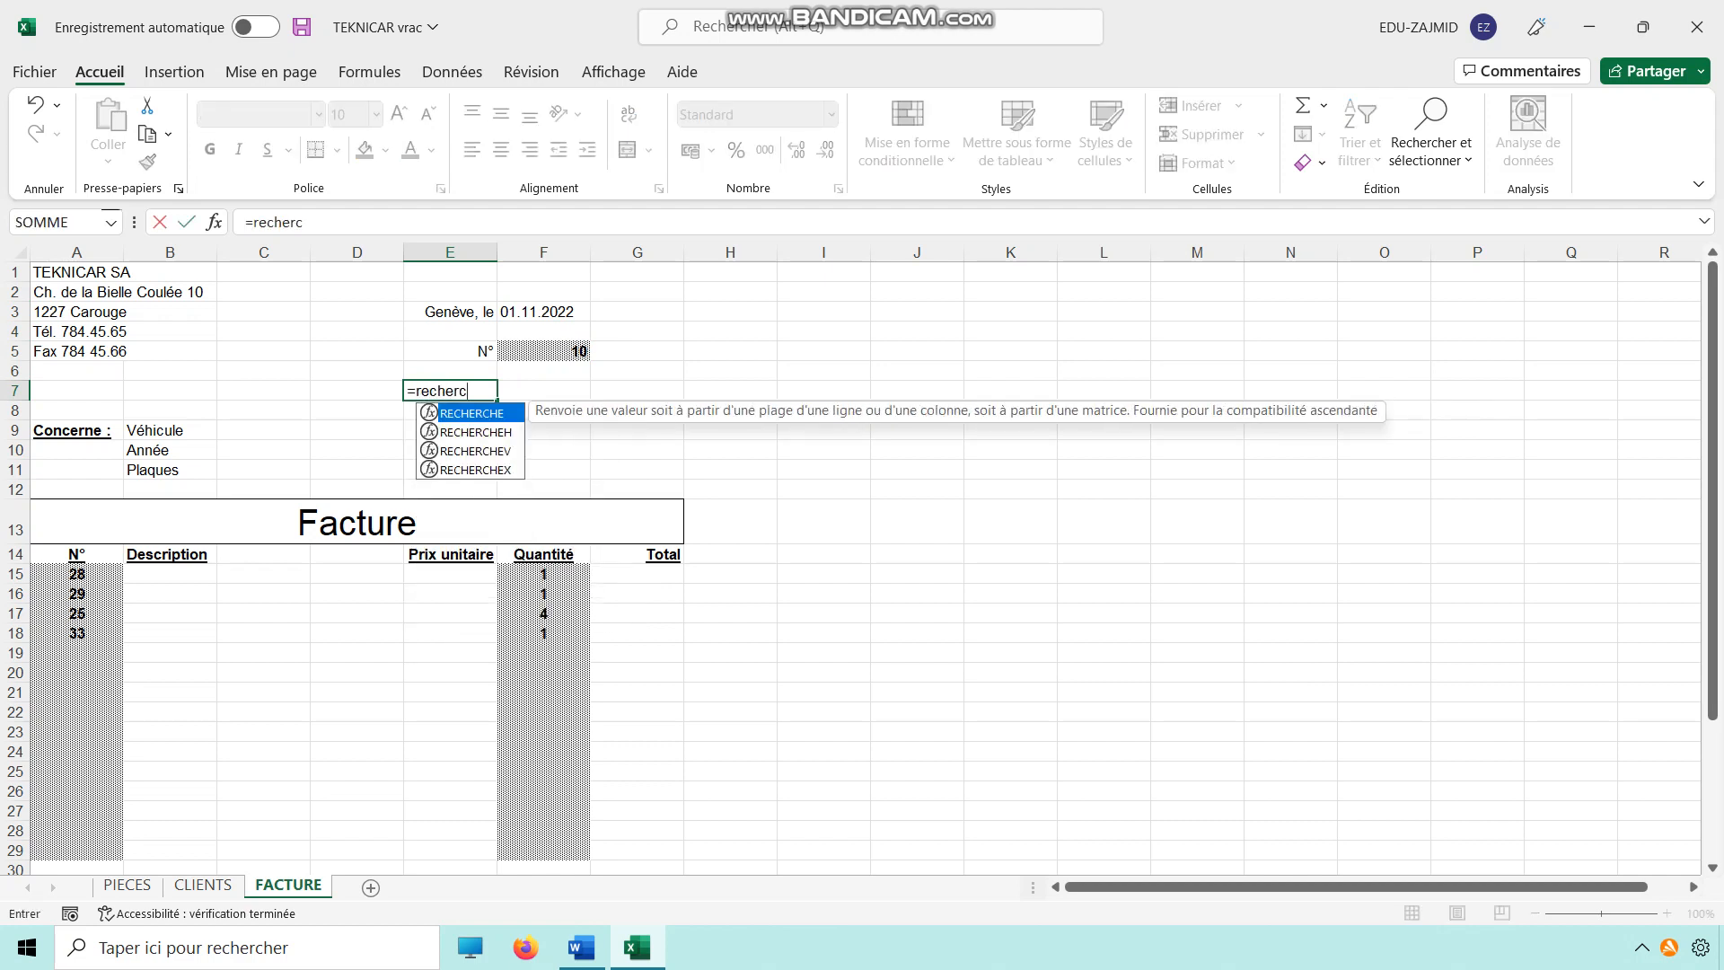
{"action": "type", "text": "hev("}
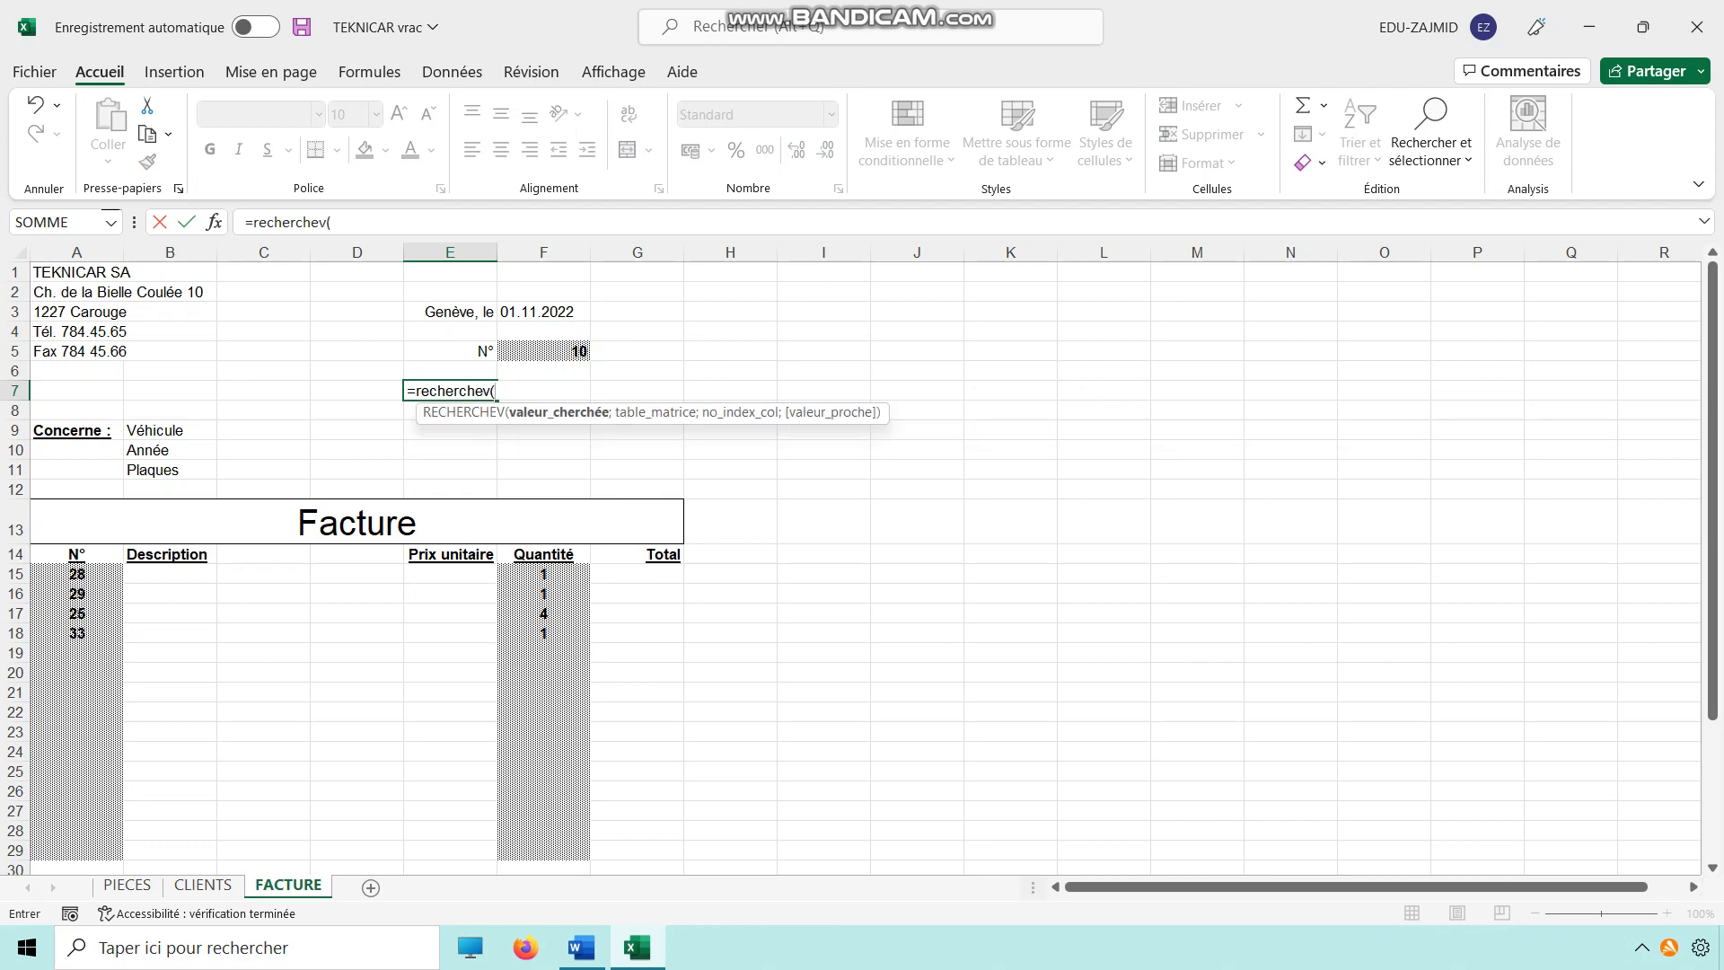
{"action": "left_click", "coordinate": [214, 221]}
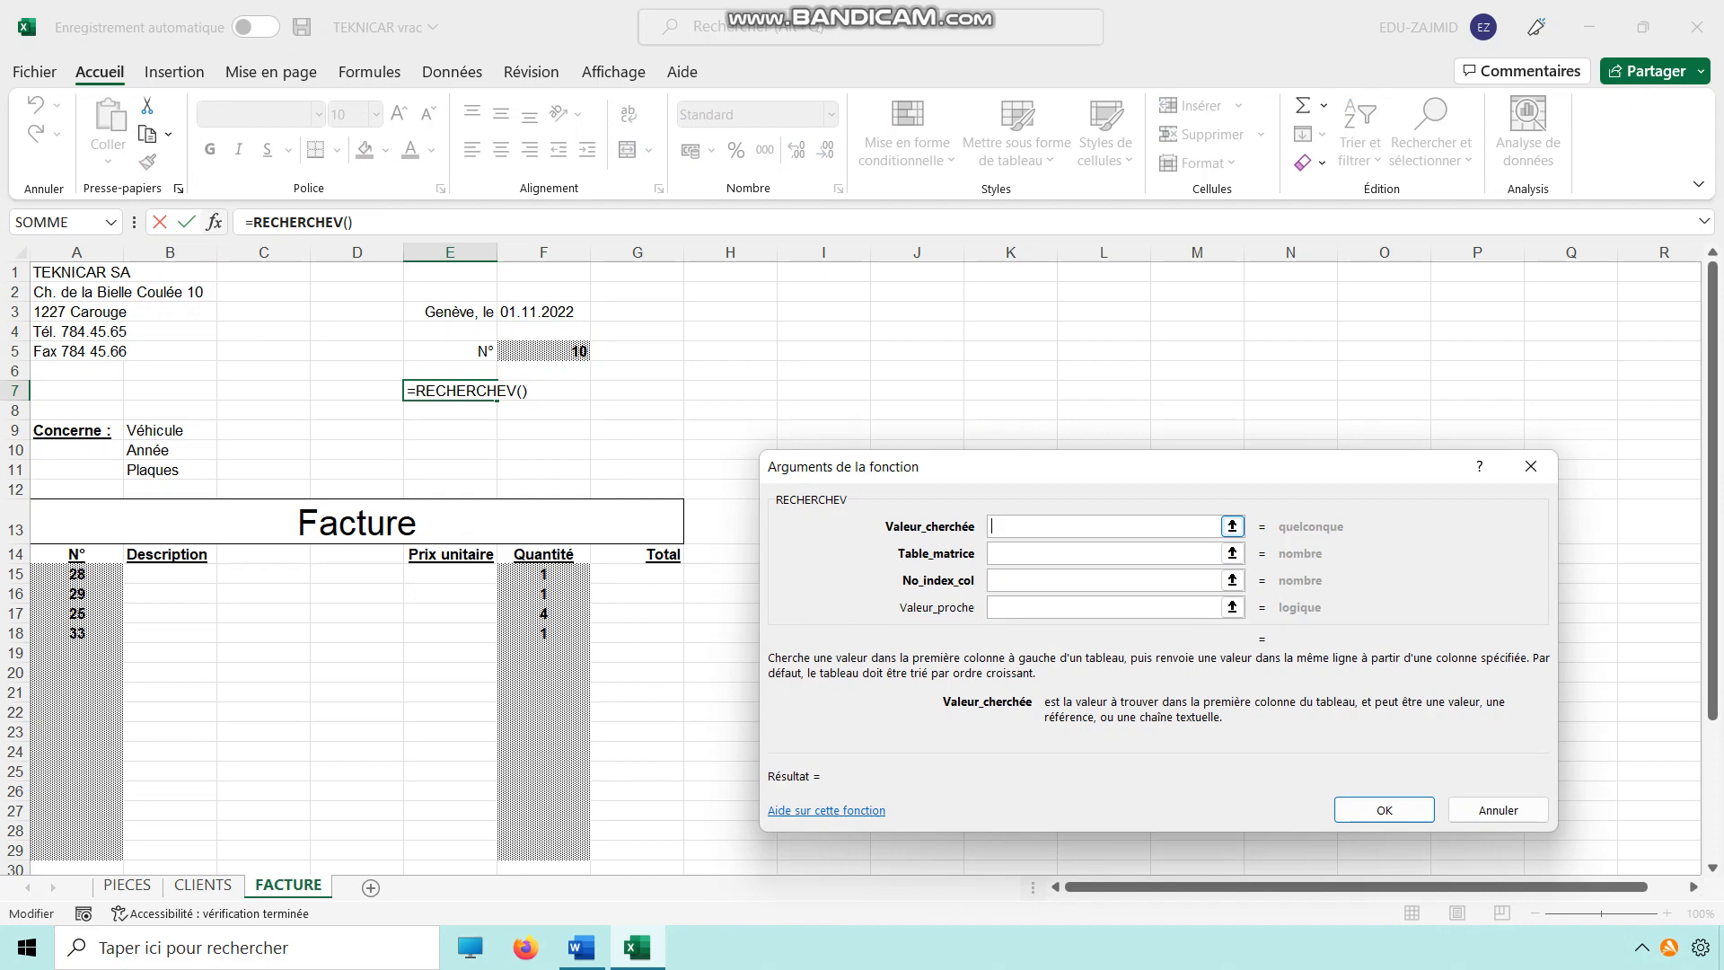
{"action": "left_click", "coordinate": [543, 351]}
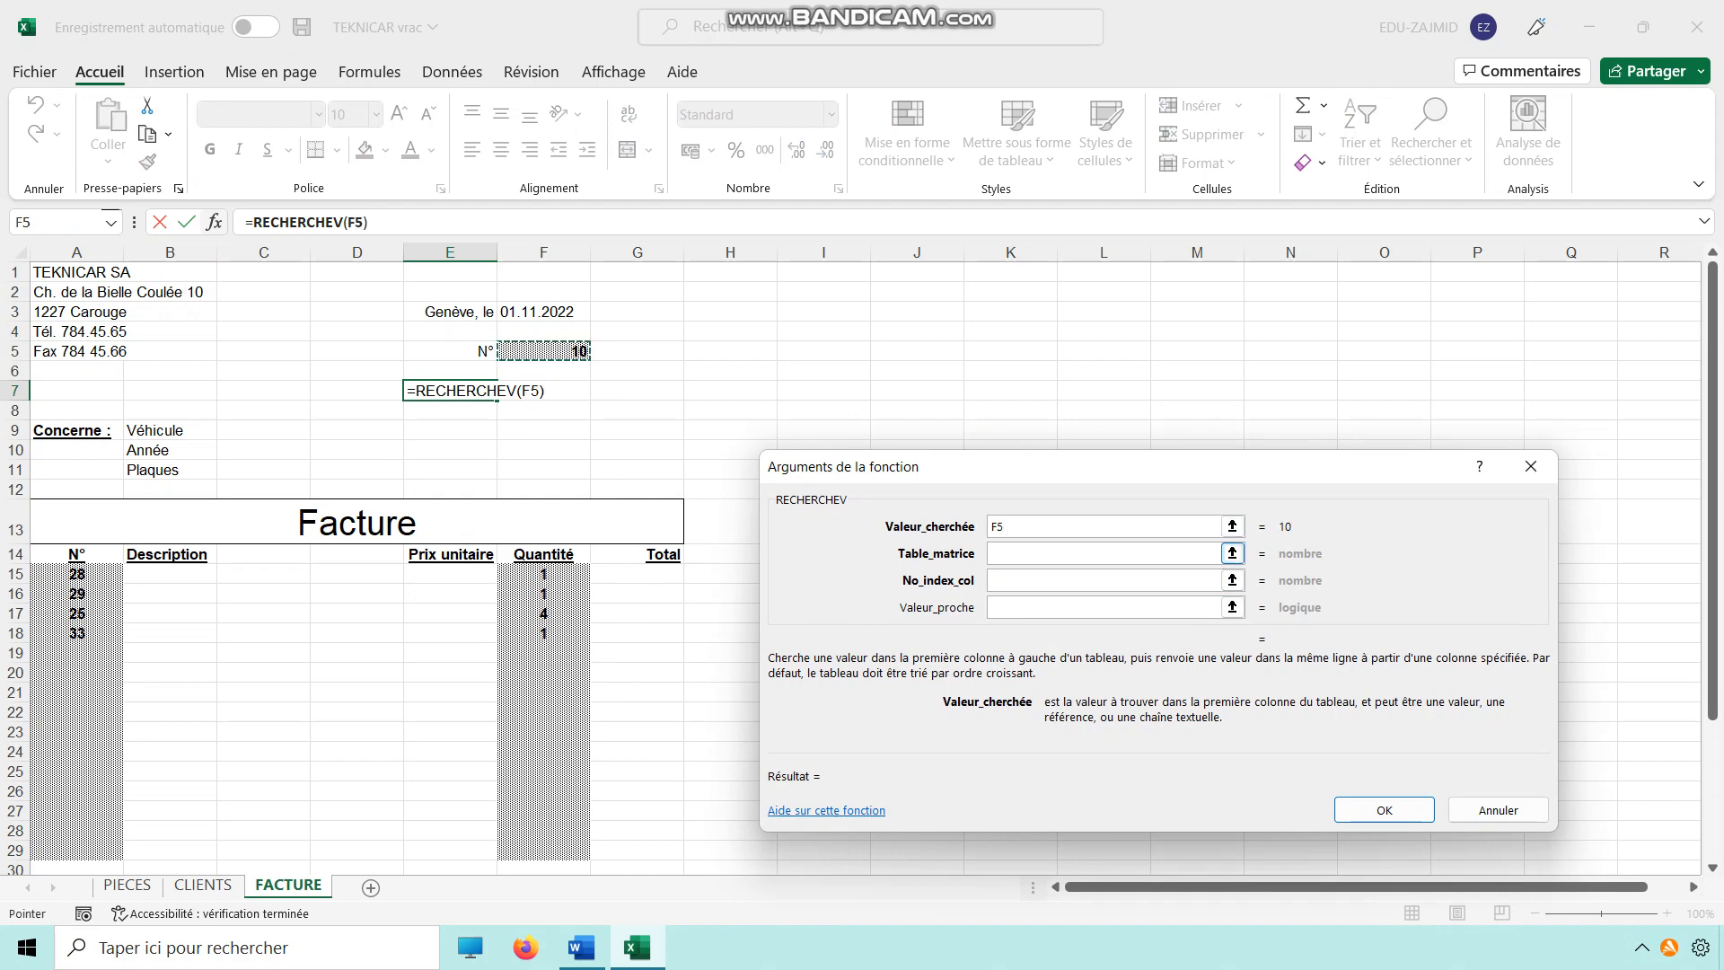
Set the formula's Table_matrice to the absolute range CLIENTS!$A$2:$K$21
{"action": "left_click", "coordinate": [1167, 553]}
{"action": "left_click", "coordinate": [203, 884]}
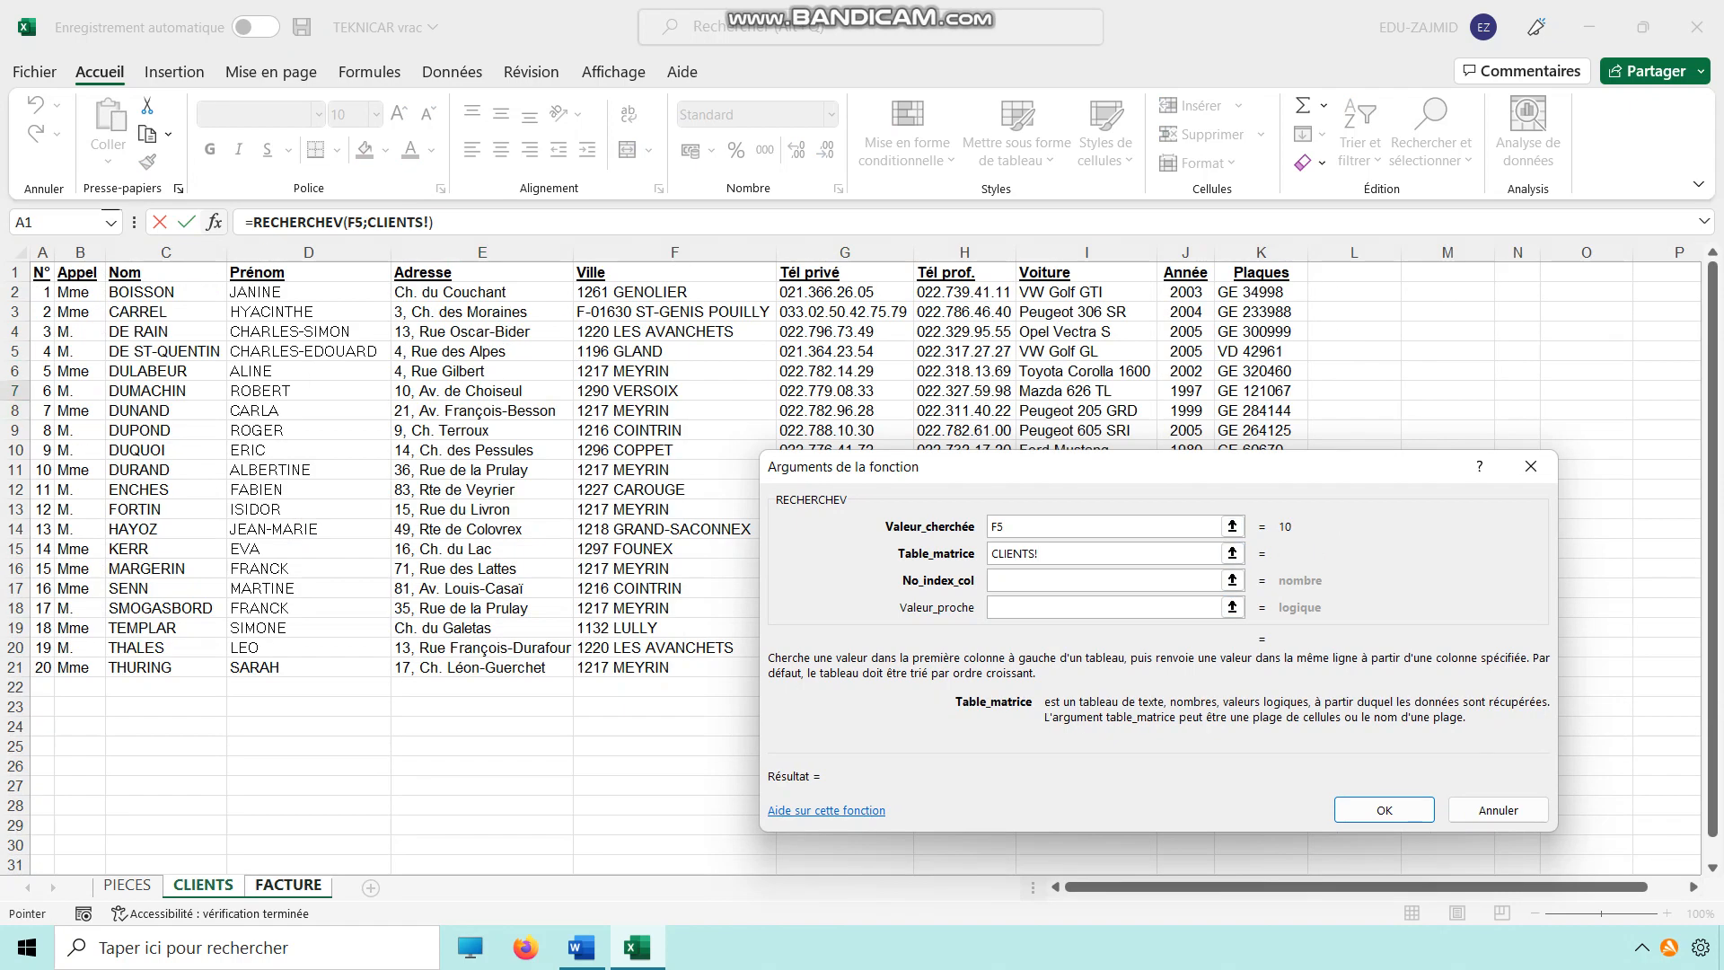
{"action": "left_click_drag", "start_coordinate": [41, 291], "coordinate": [1302, 669]}
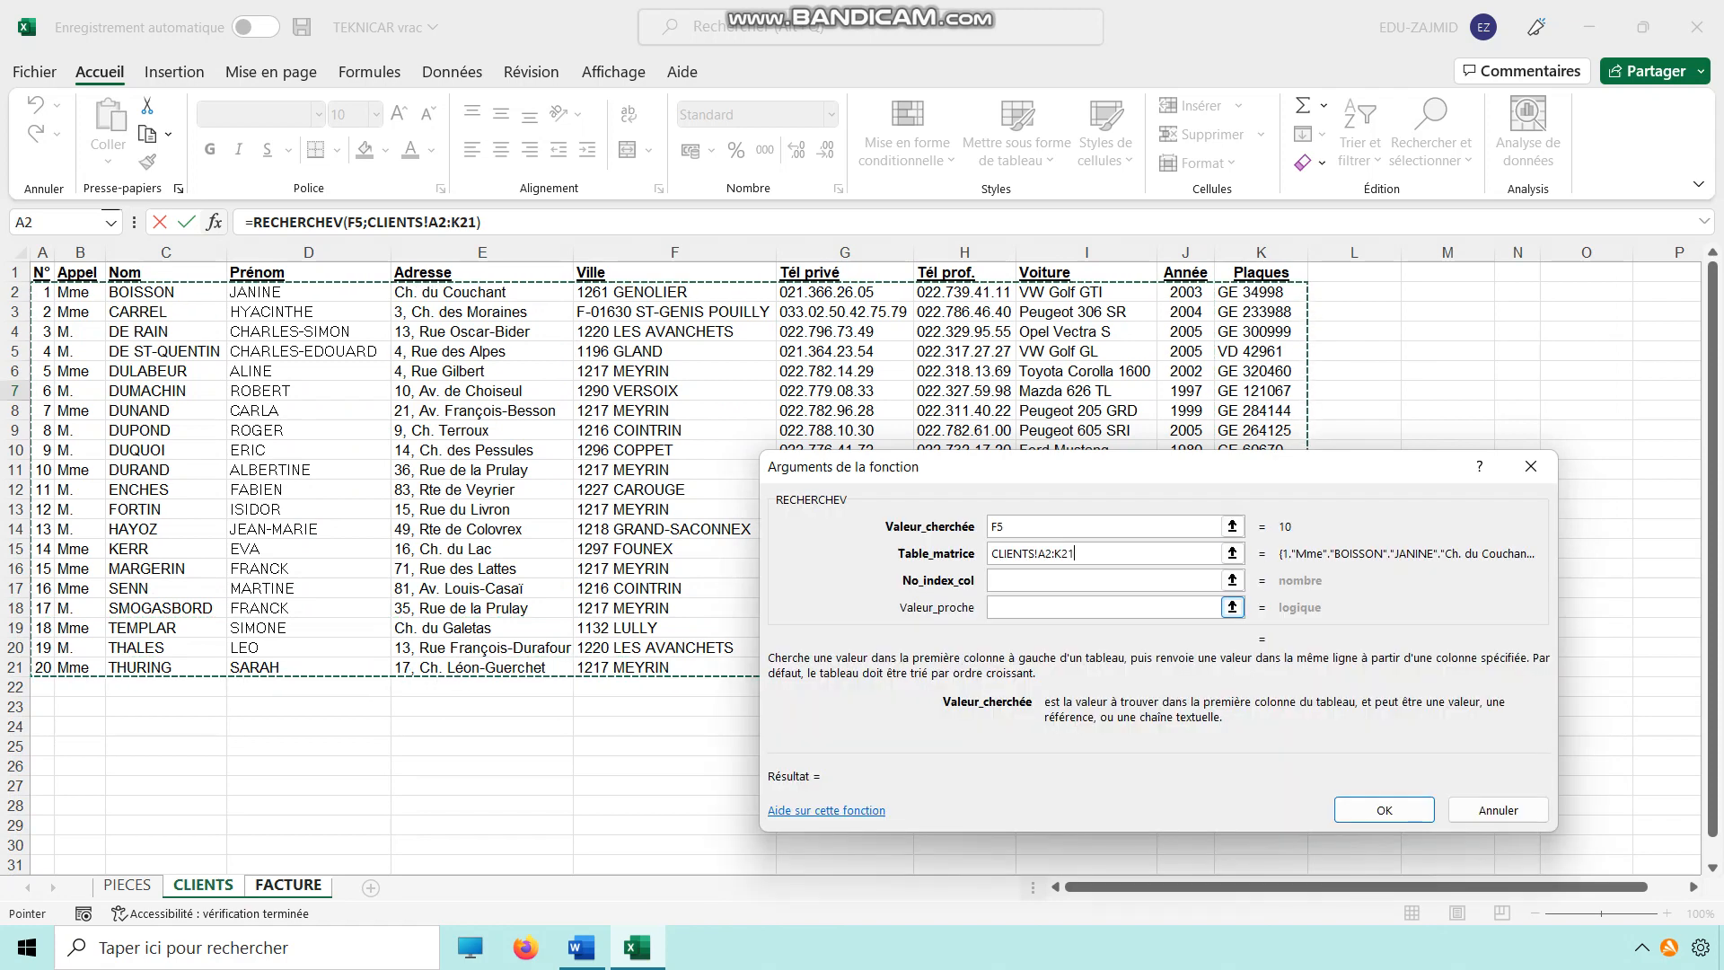
{"action": "key", "text": "F4"}
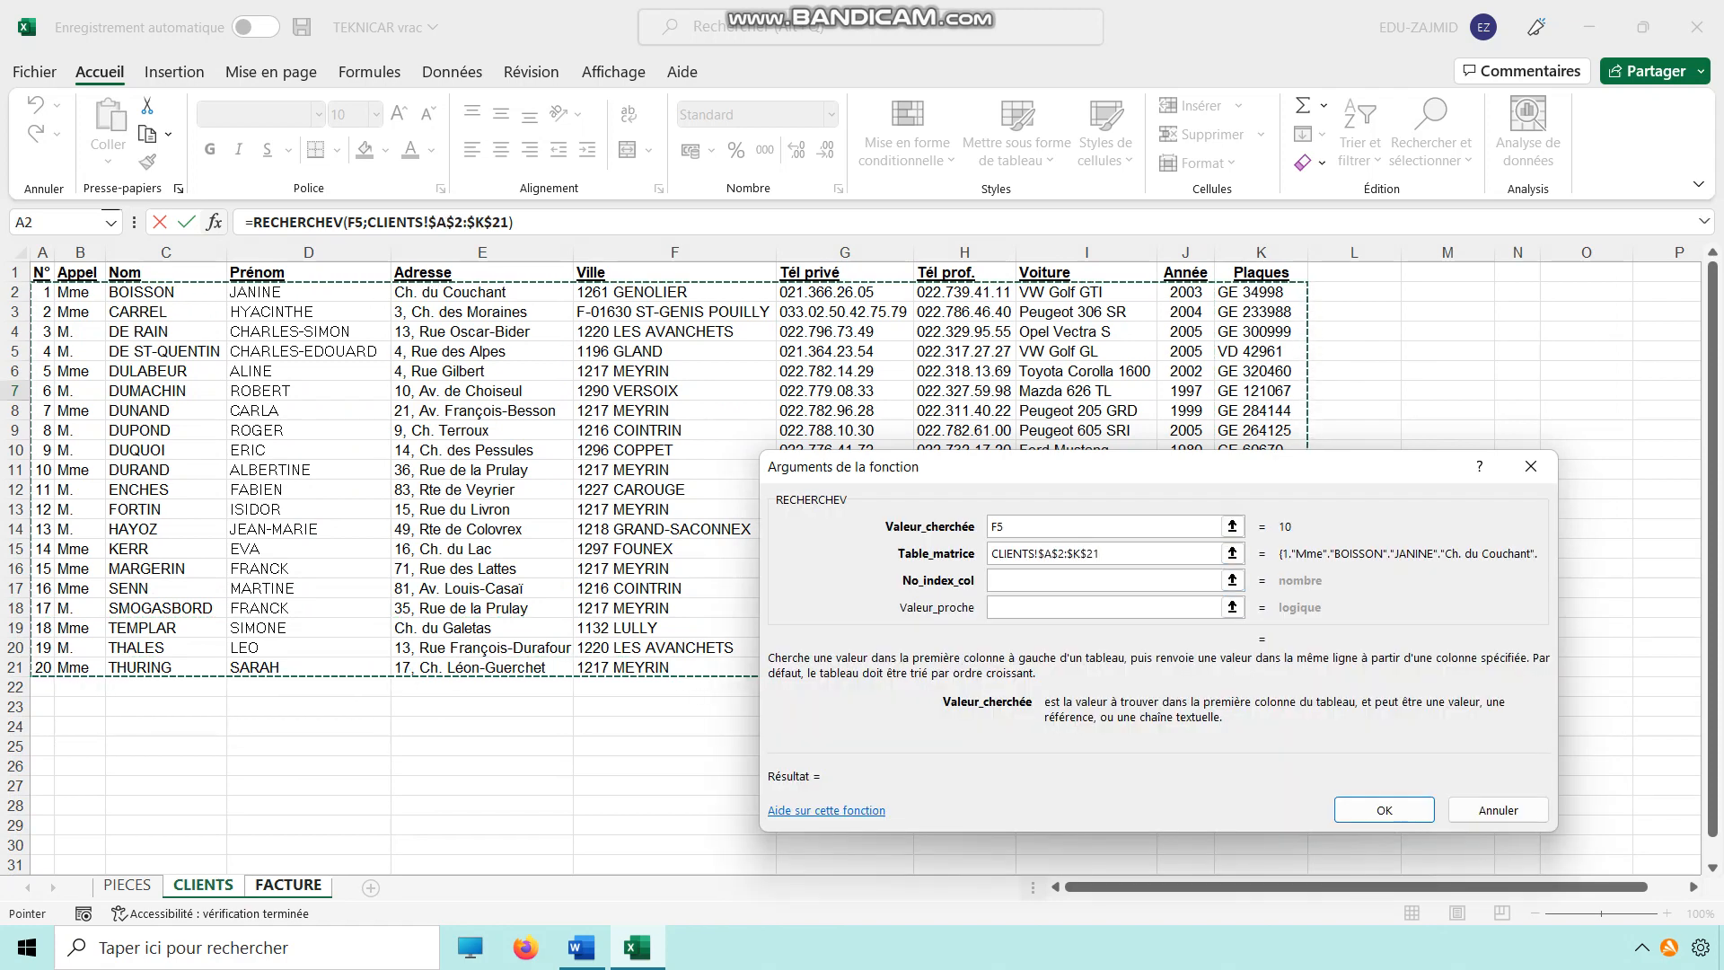
{"action": "key", "text": "Tab"}
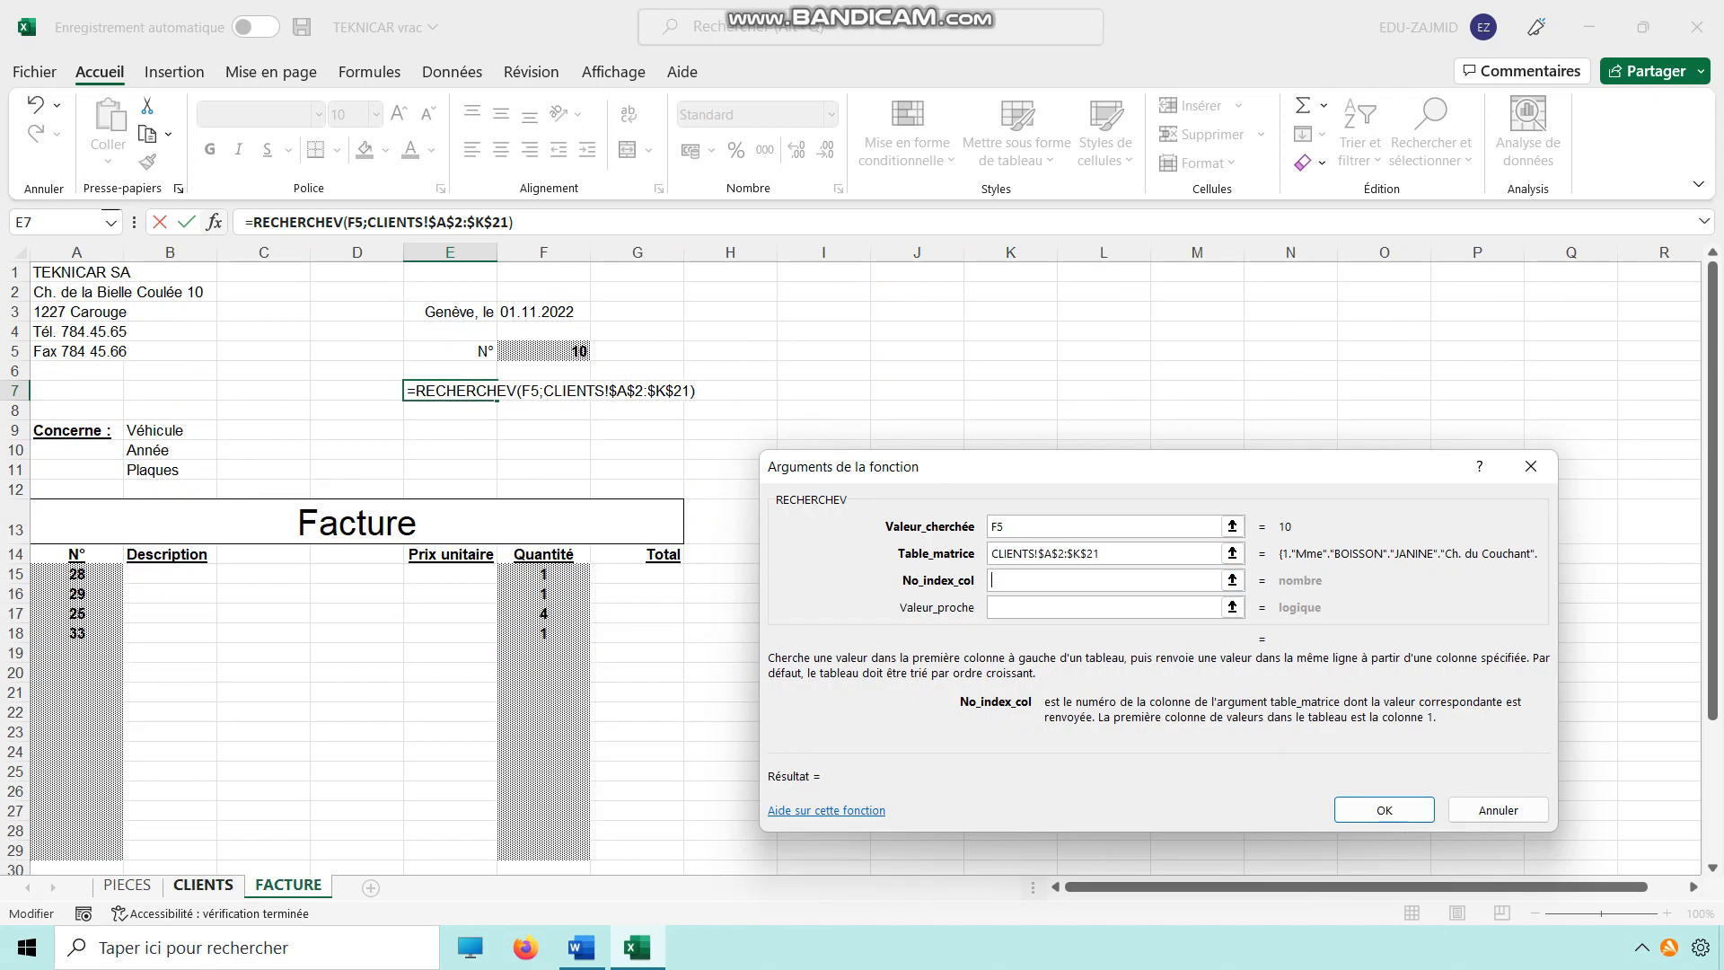
Set No_index_col to 2 and finish the RECHERCHEV formula for the client's title in cell E7
{"action": "left_click", "coordinate": [203, 884]}
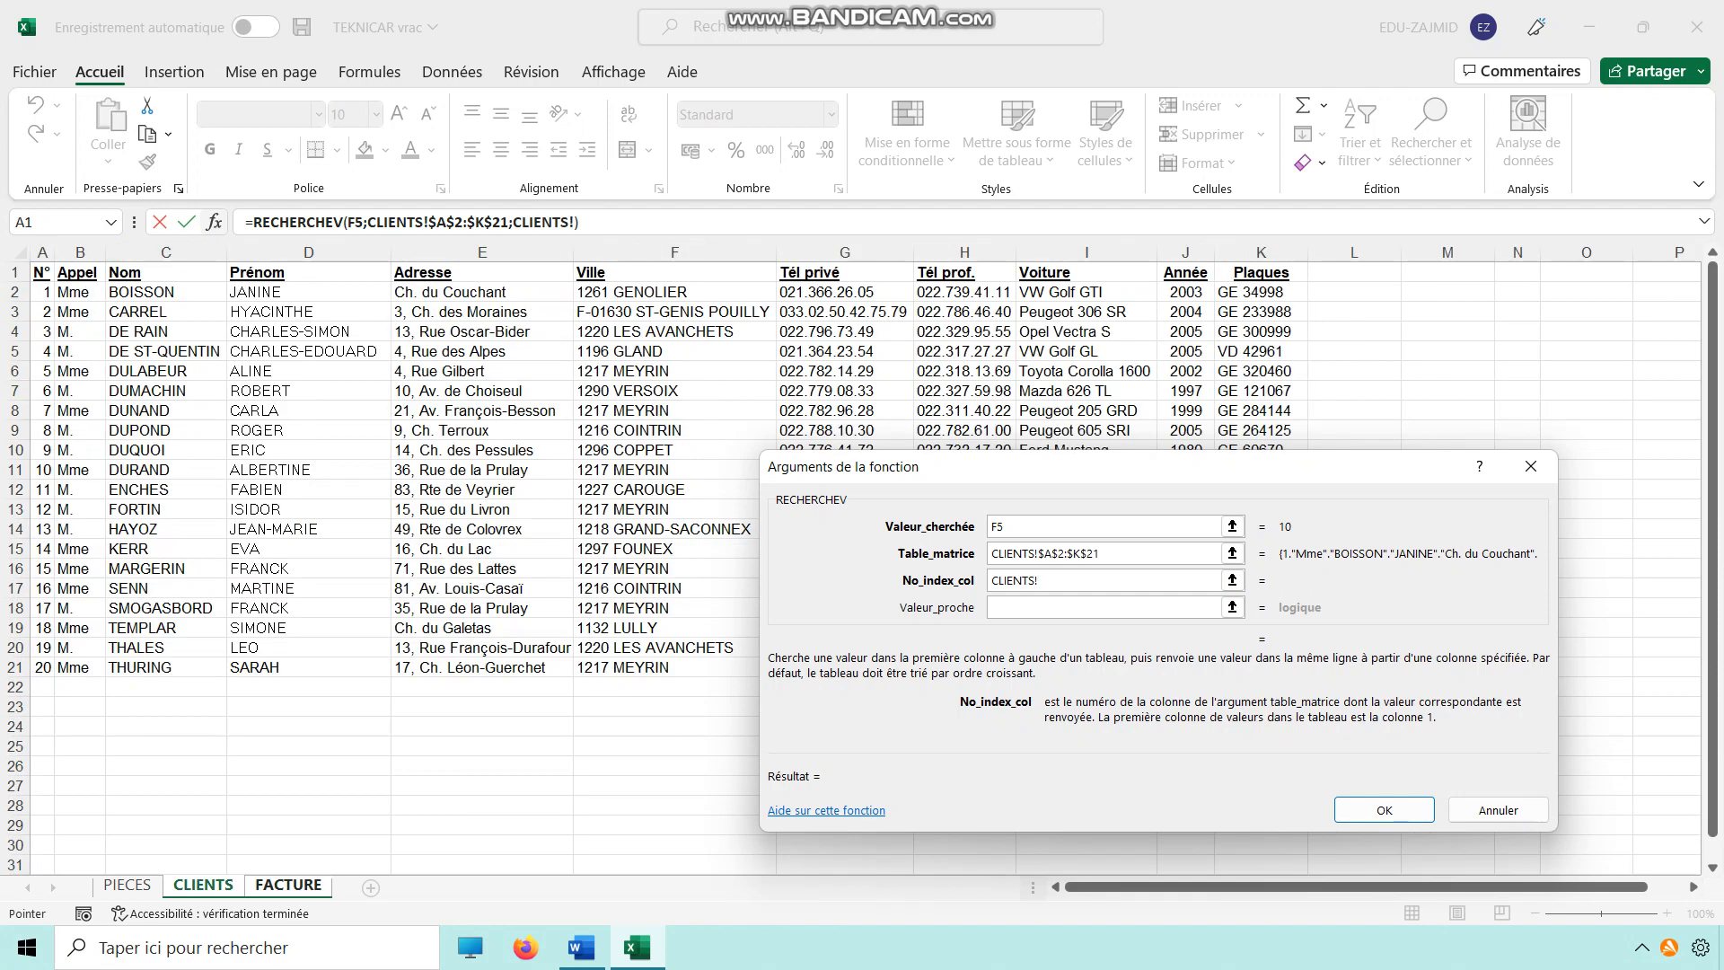
{"action": "key", "text": "shift+Home"}
{"action": "type", "text": "2"}
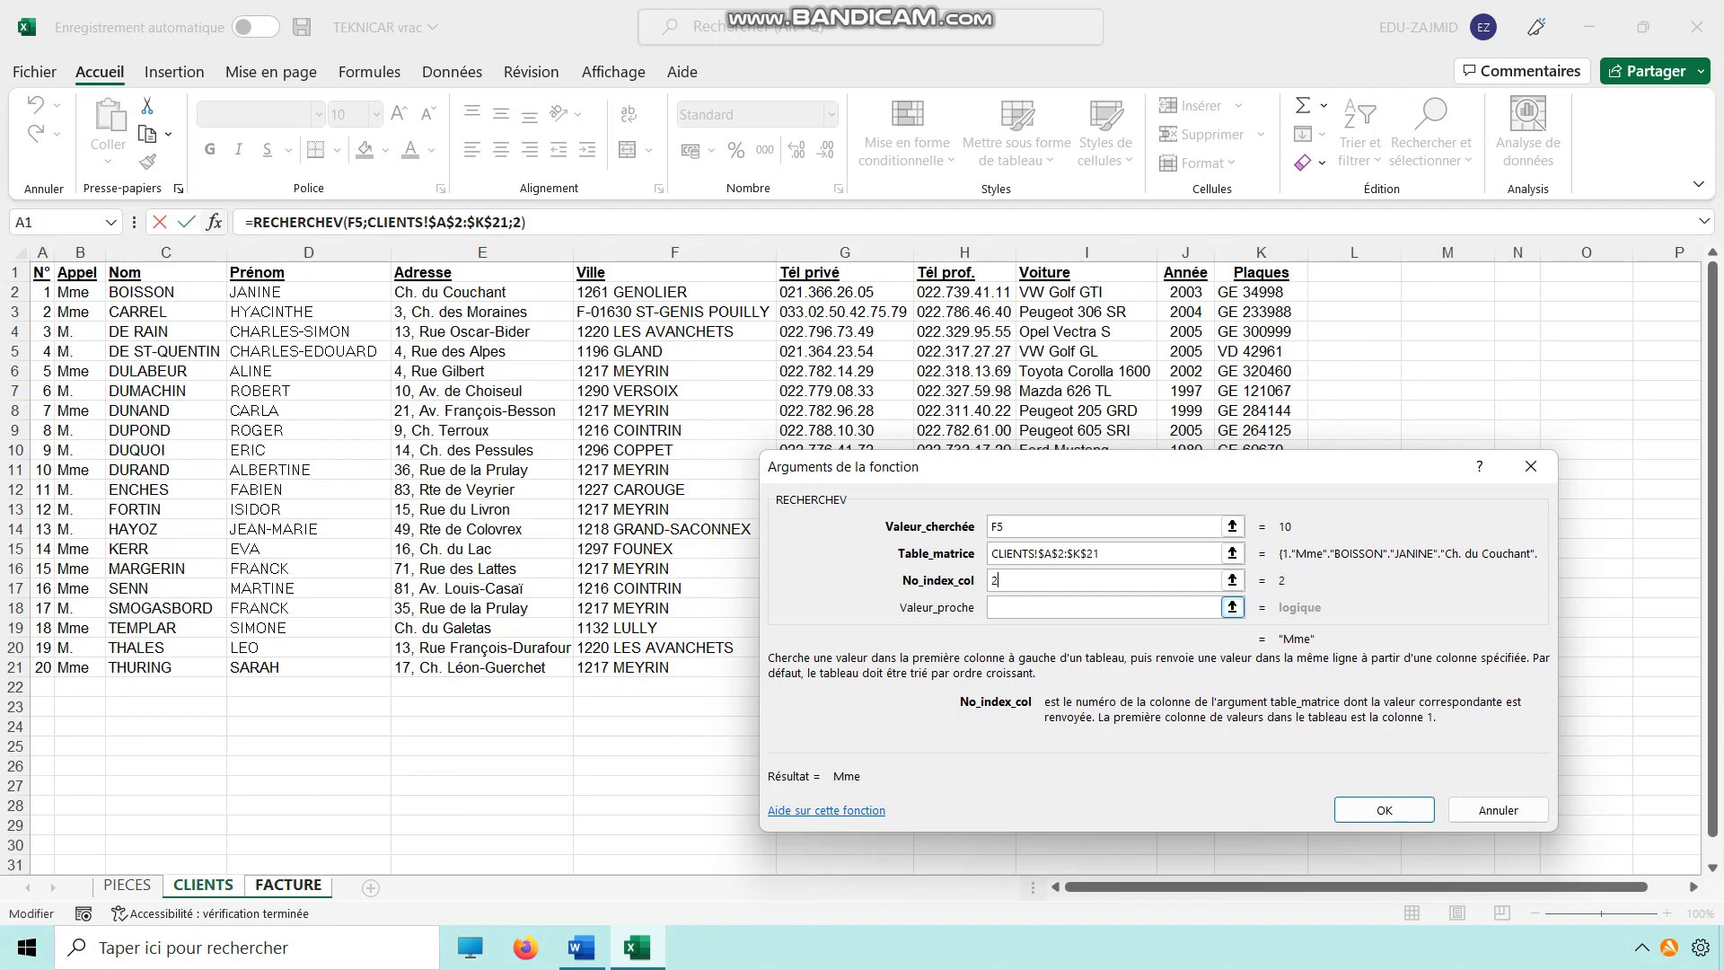
{"action": "key", "text": "Return"}
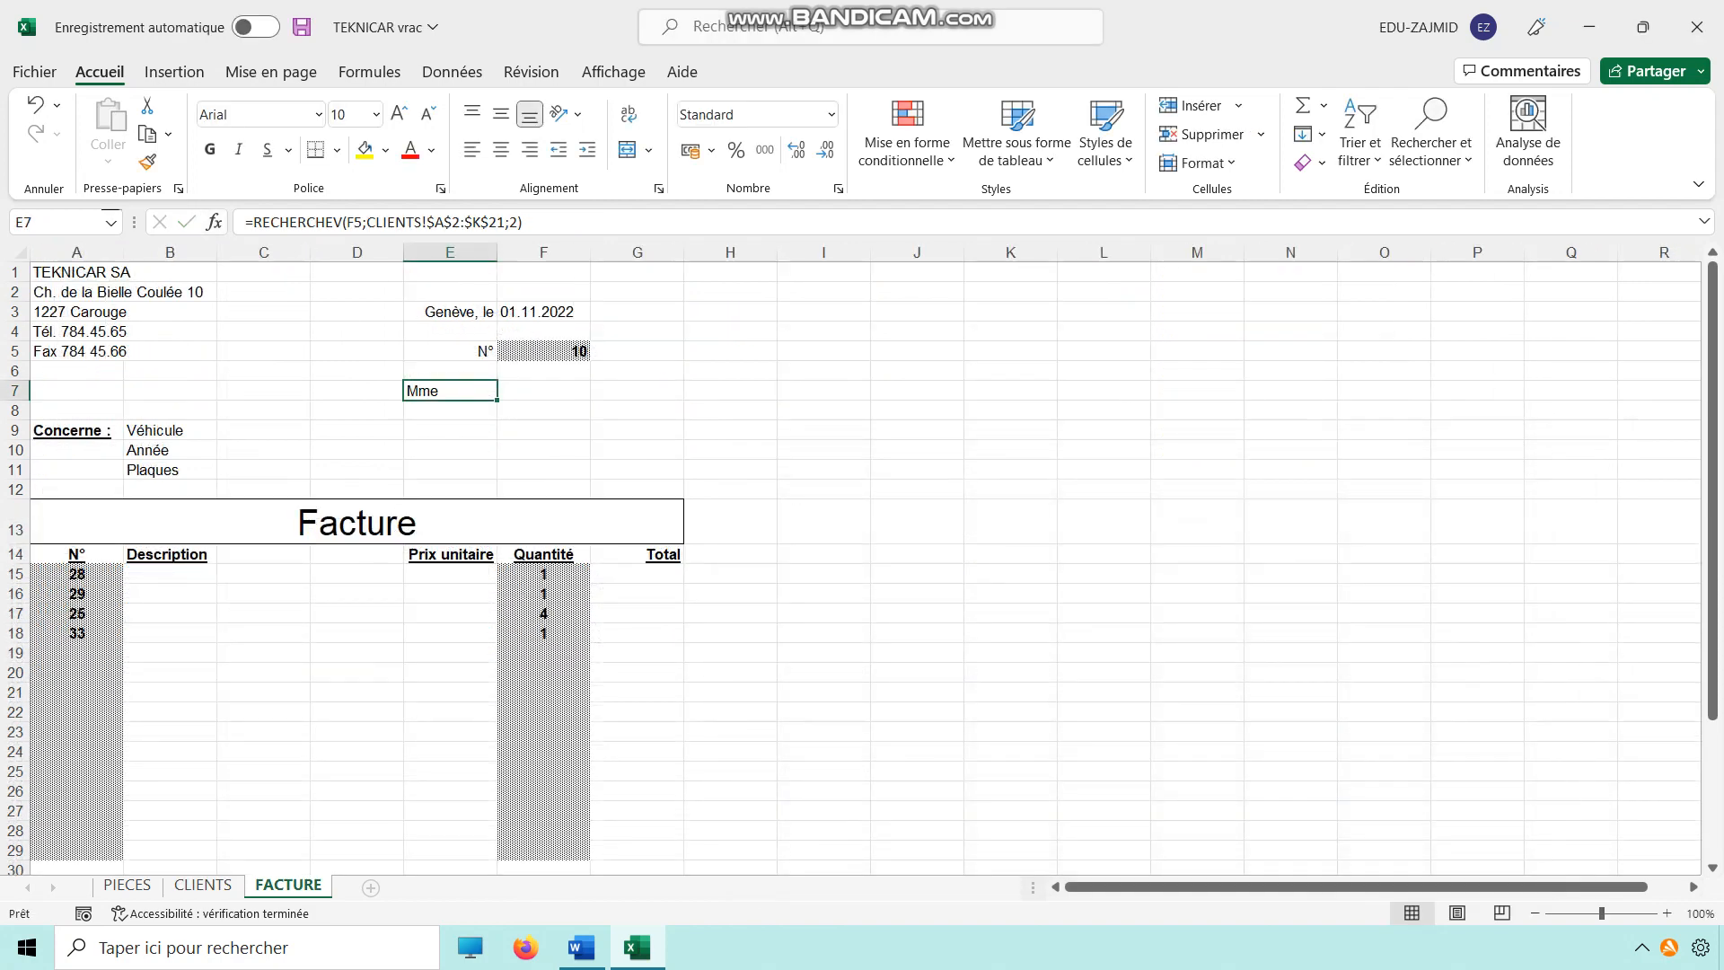
{"action": "left_click", "coordinate": [544, 391]}
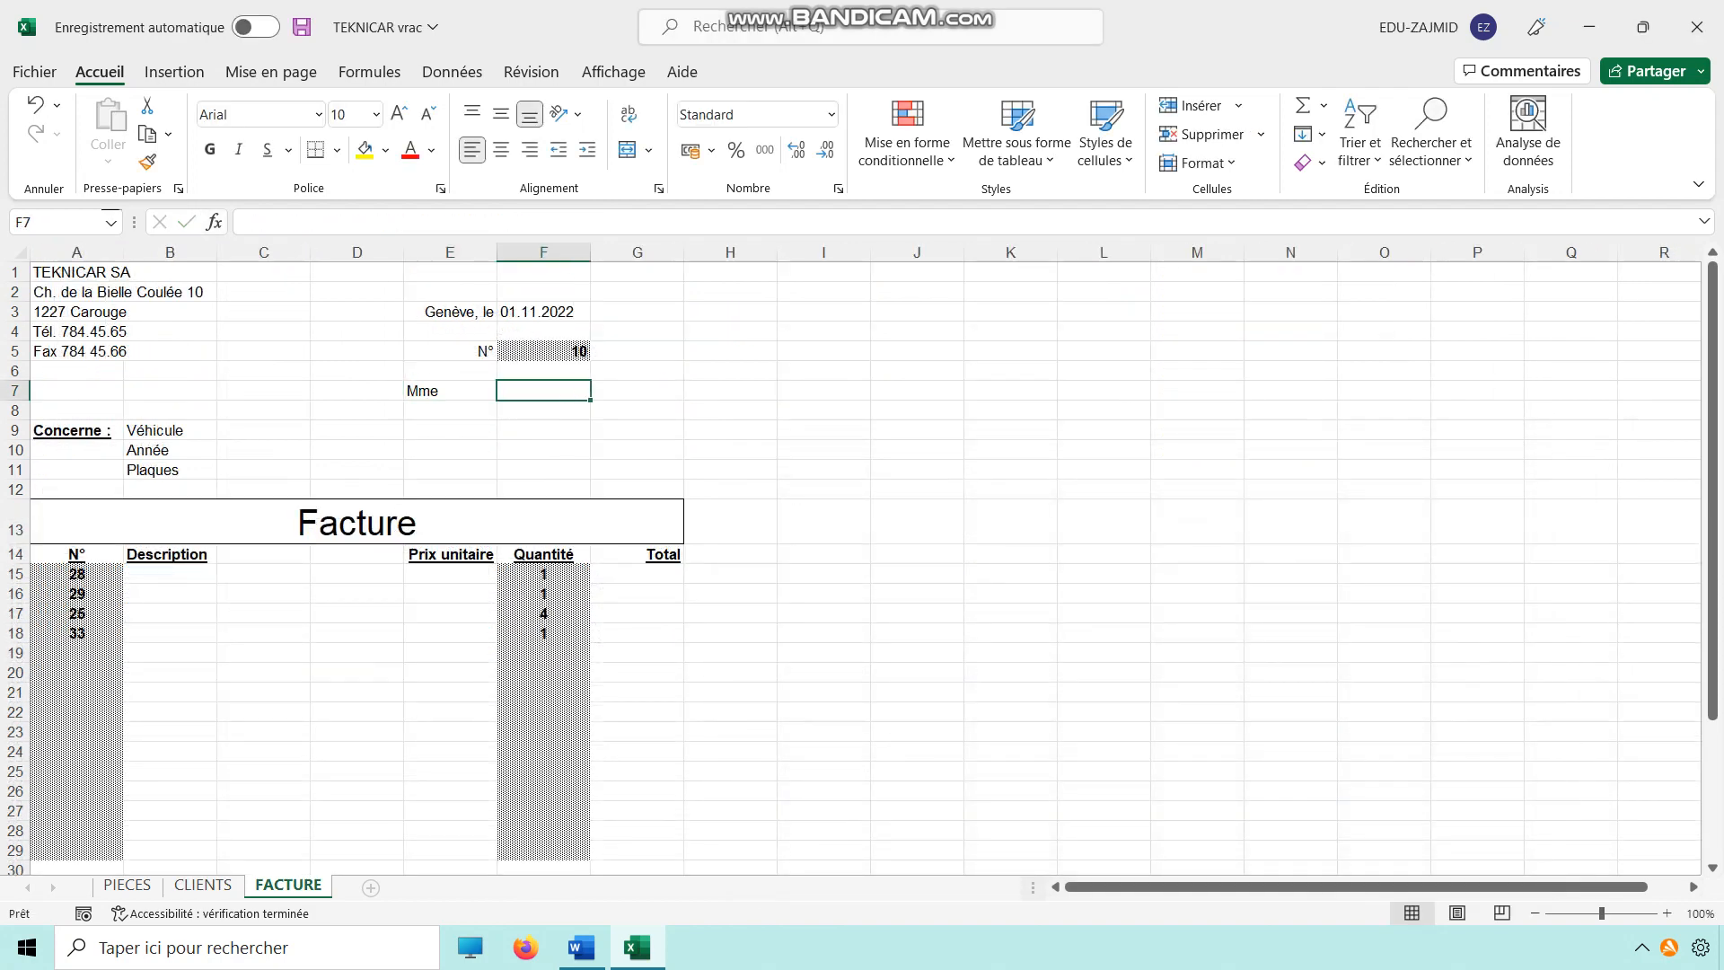
{"action": "left_click", "coordinate": [450, 391]}
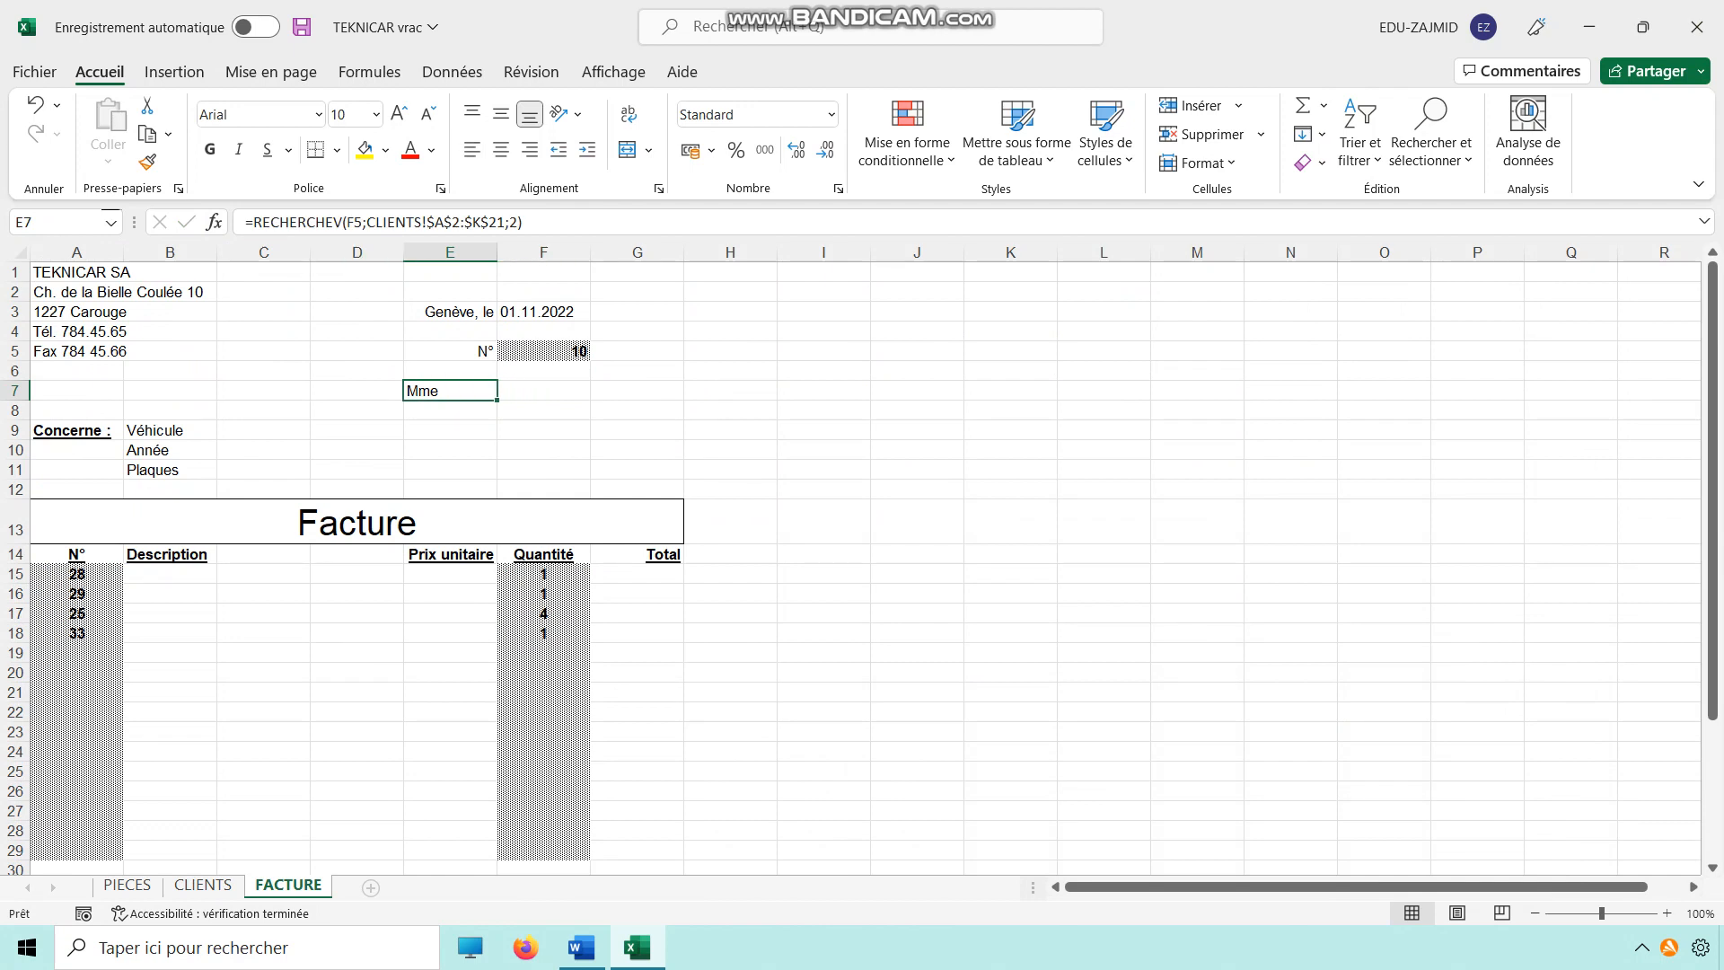
Copy the RECHERCHEV formula from E7 into cell F7 and set its column index to 3
{"action": "left_click_drag", "start_coordinate": [253, 221], "coordinate": [522, 222]}
{"action": "key", "text": "ctrl+c"}
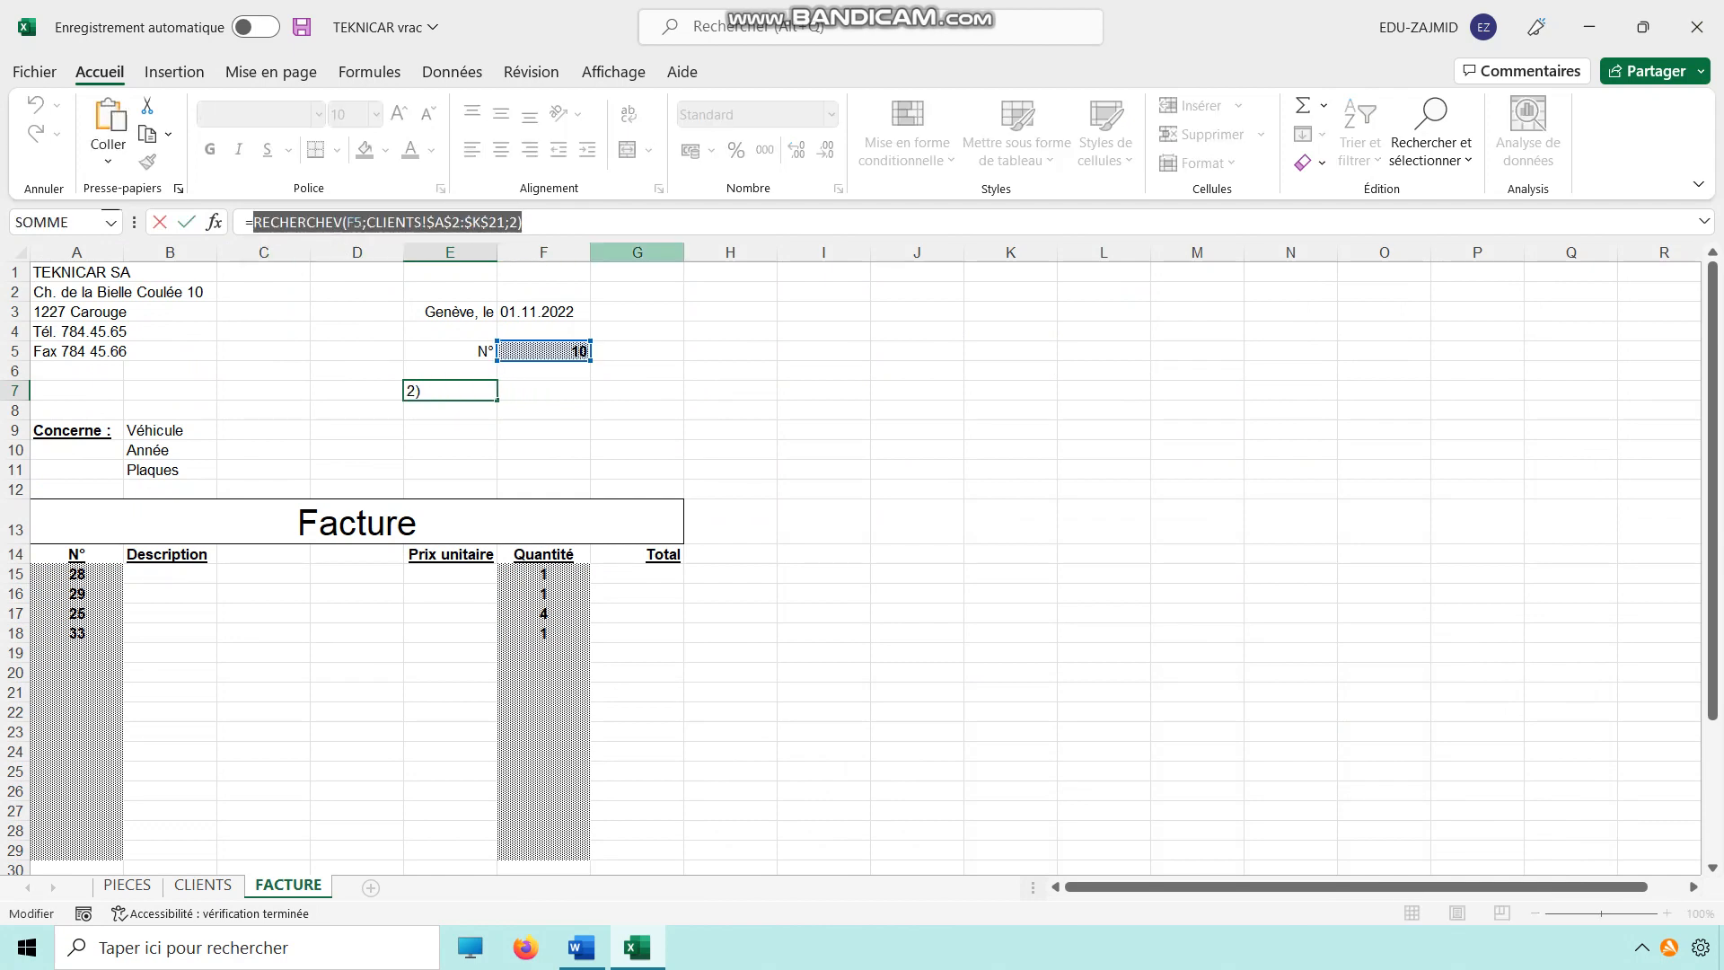
{"action": "key", "text": "Escape"}
{"action": "left_click", "coordinate": [543, 391]}
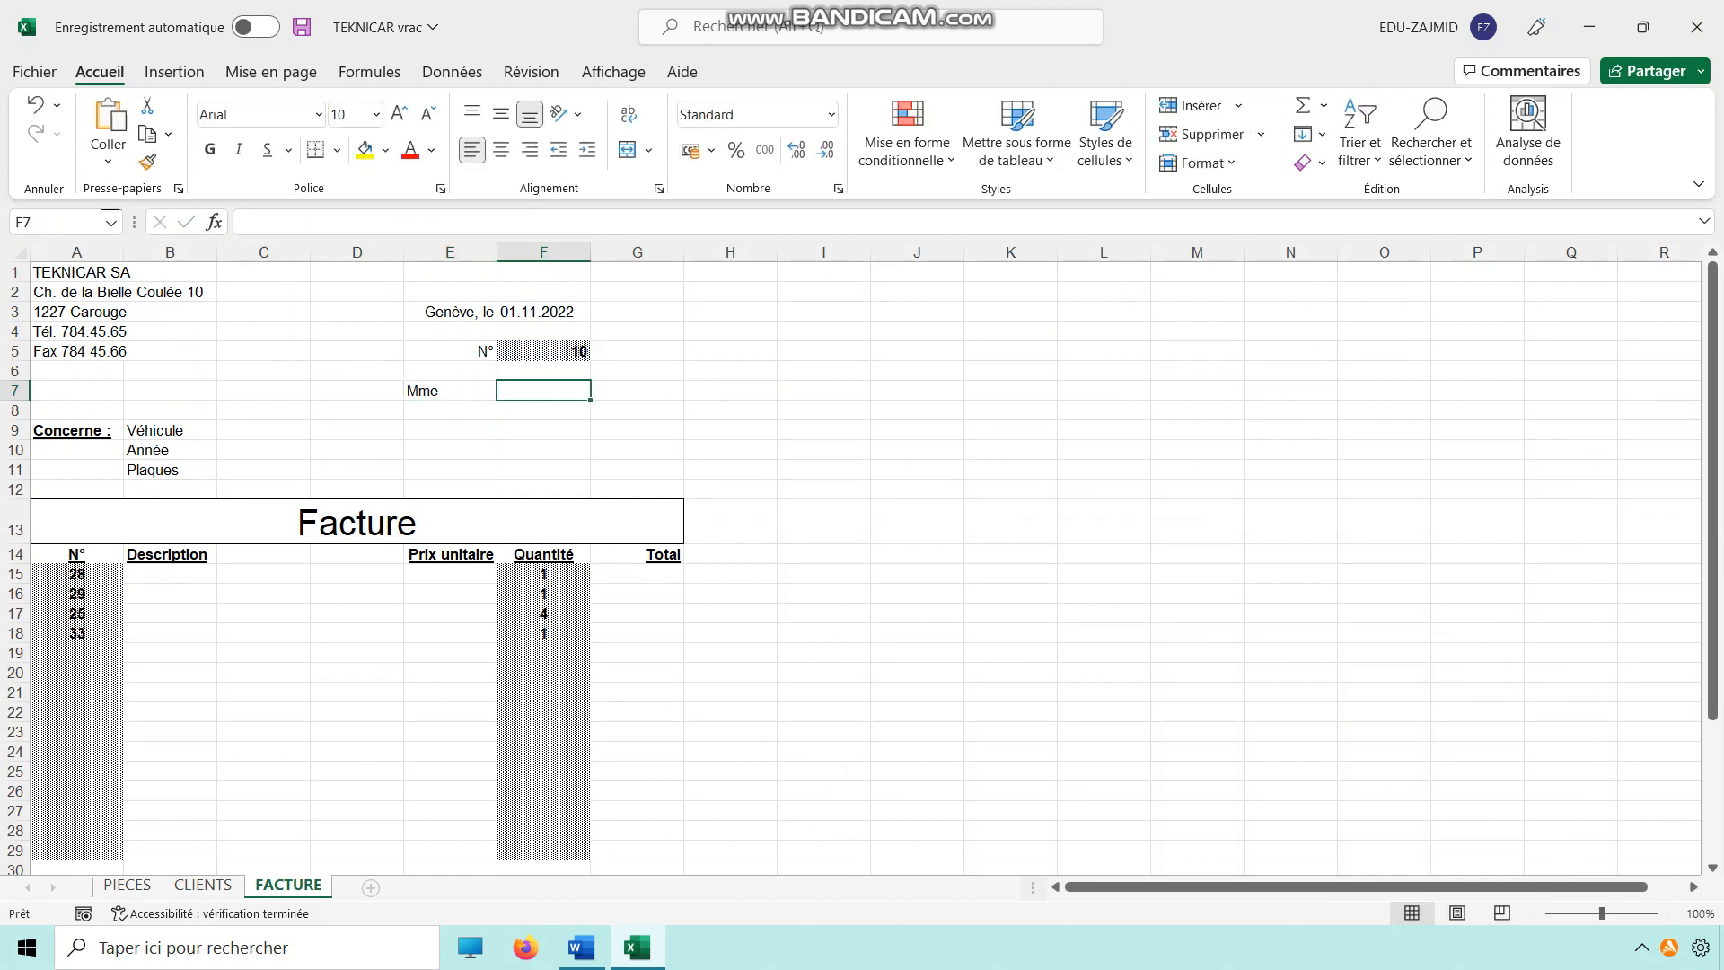
{"action": "type", "text": "="}
{"action": "key", "text": "ctrl+v"}
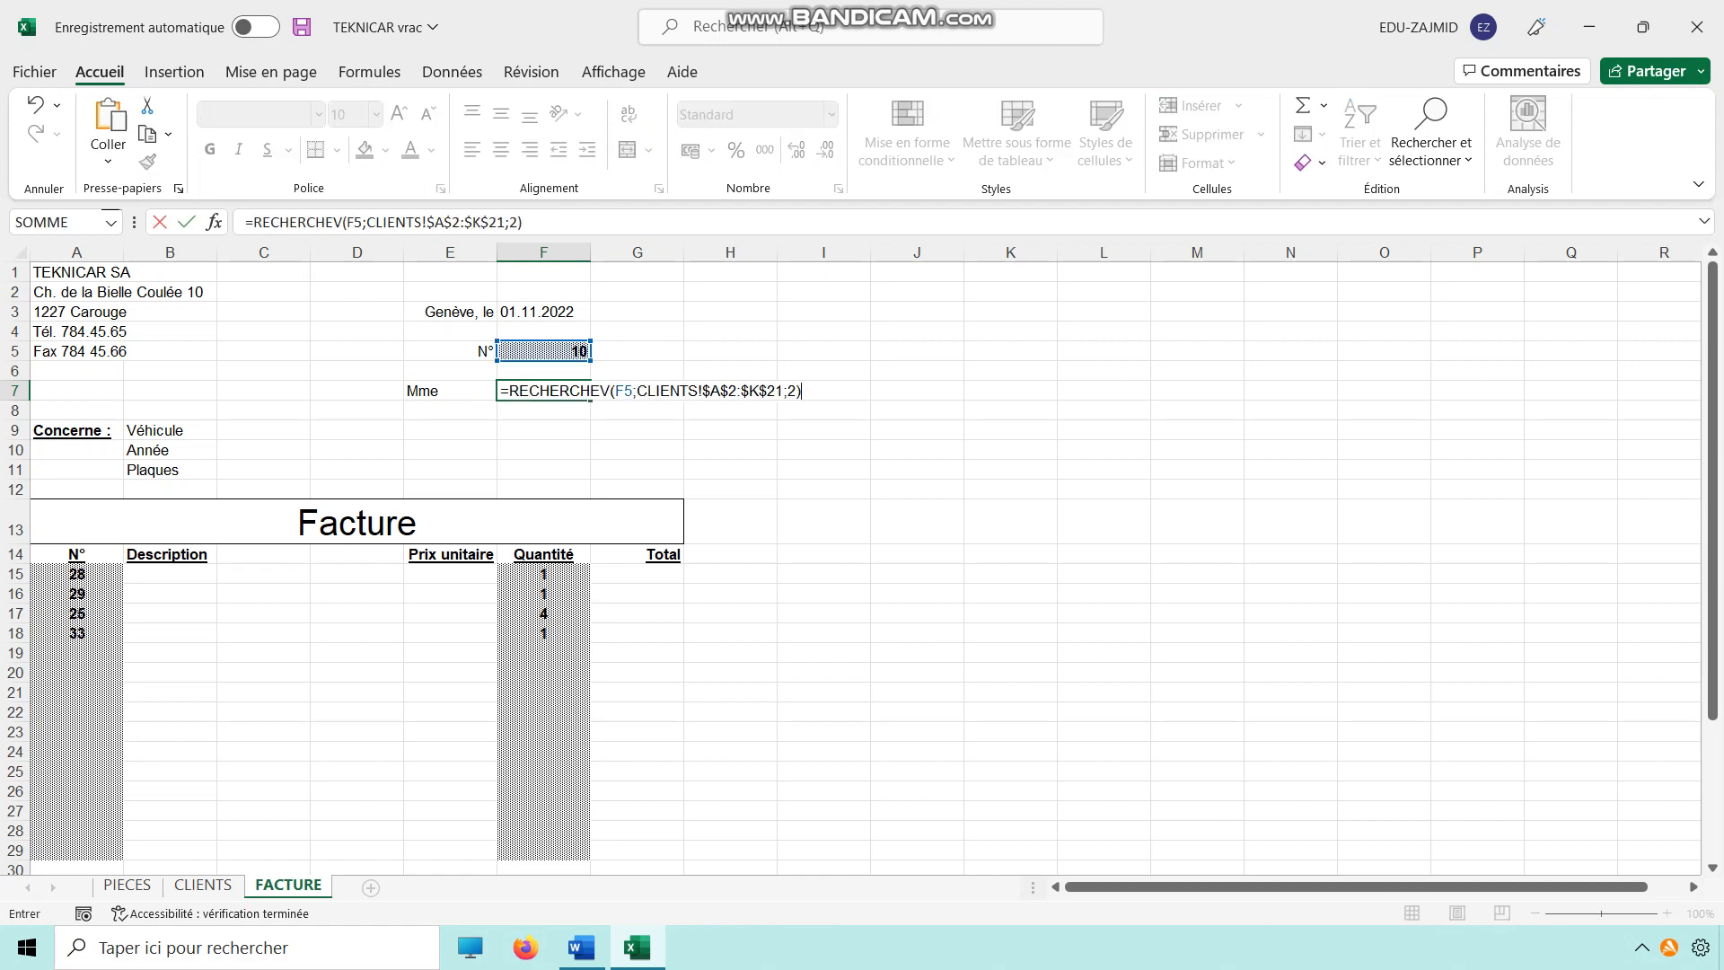
{"action": "left_click_drag", "start_coordinate": [795, 391], "coordinate": [785, 391]}
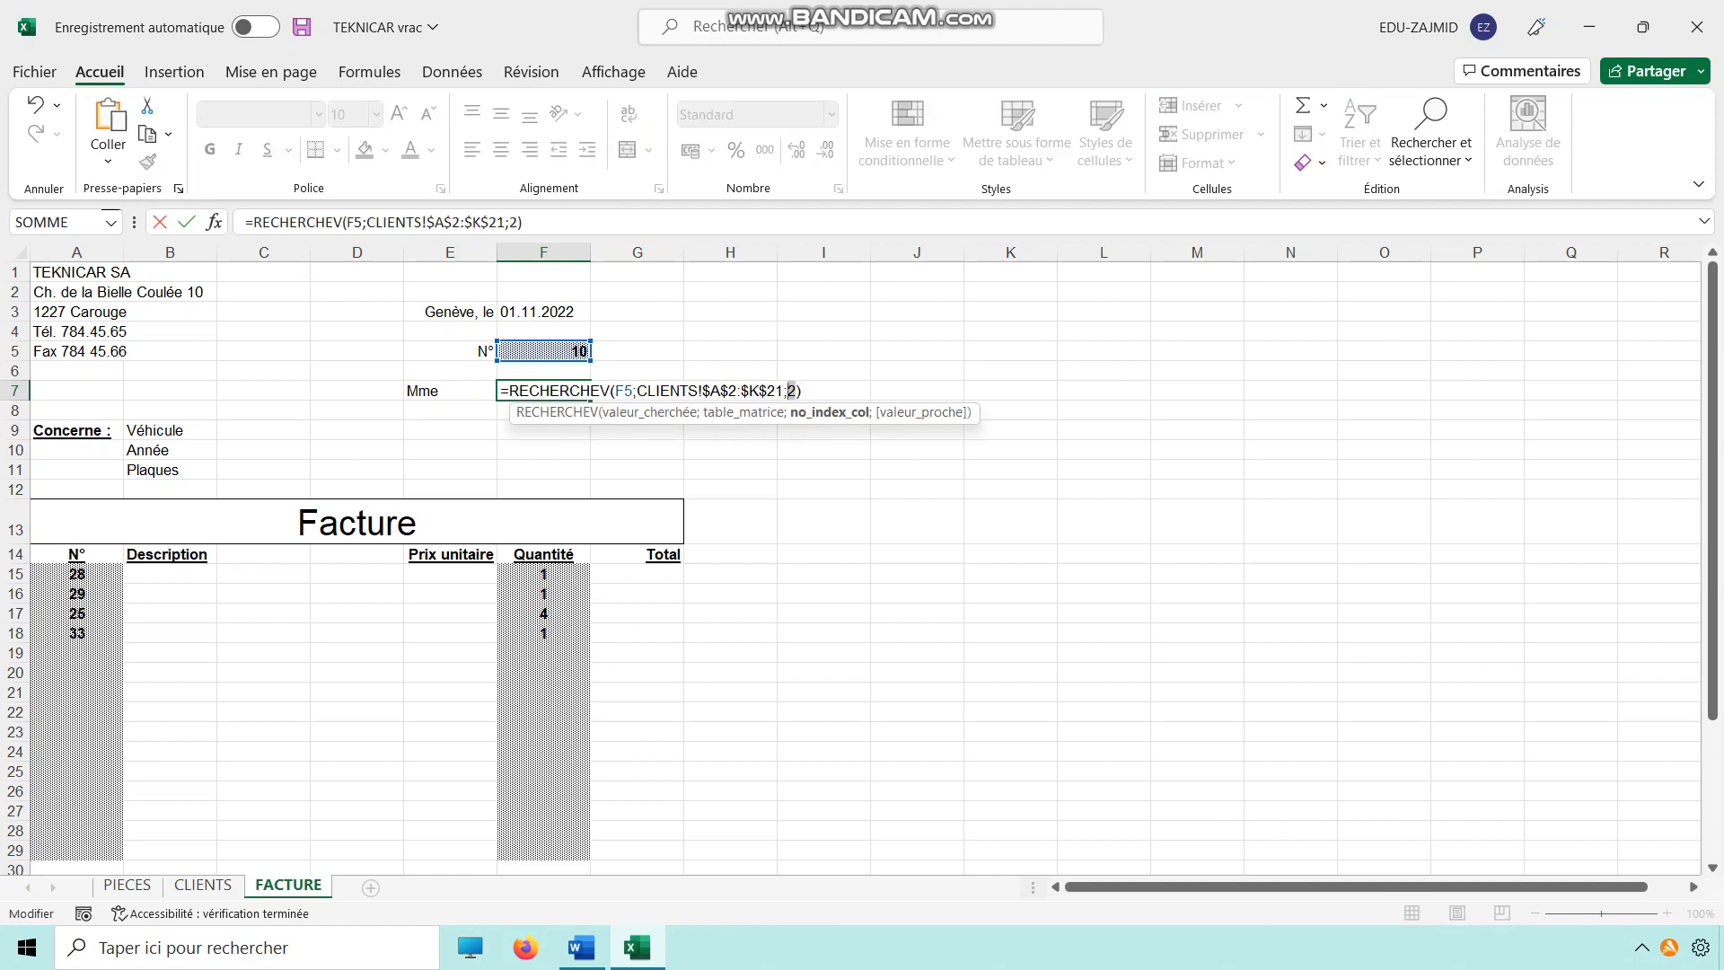
{"action": "type", "text": "3"}
{"action": "key", "text": "Return"}
{"action": "key", "text": "Up"}
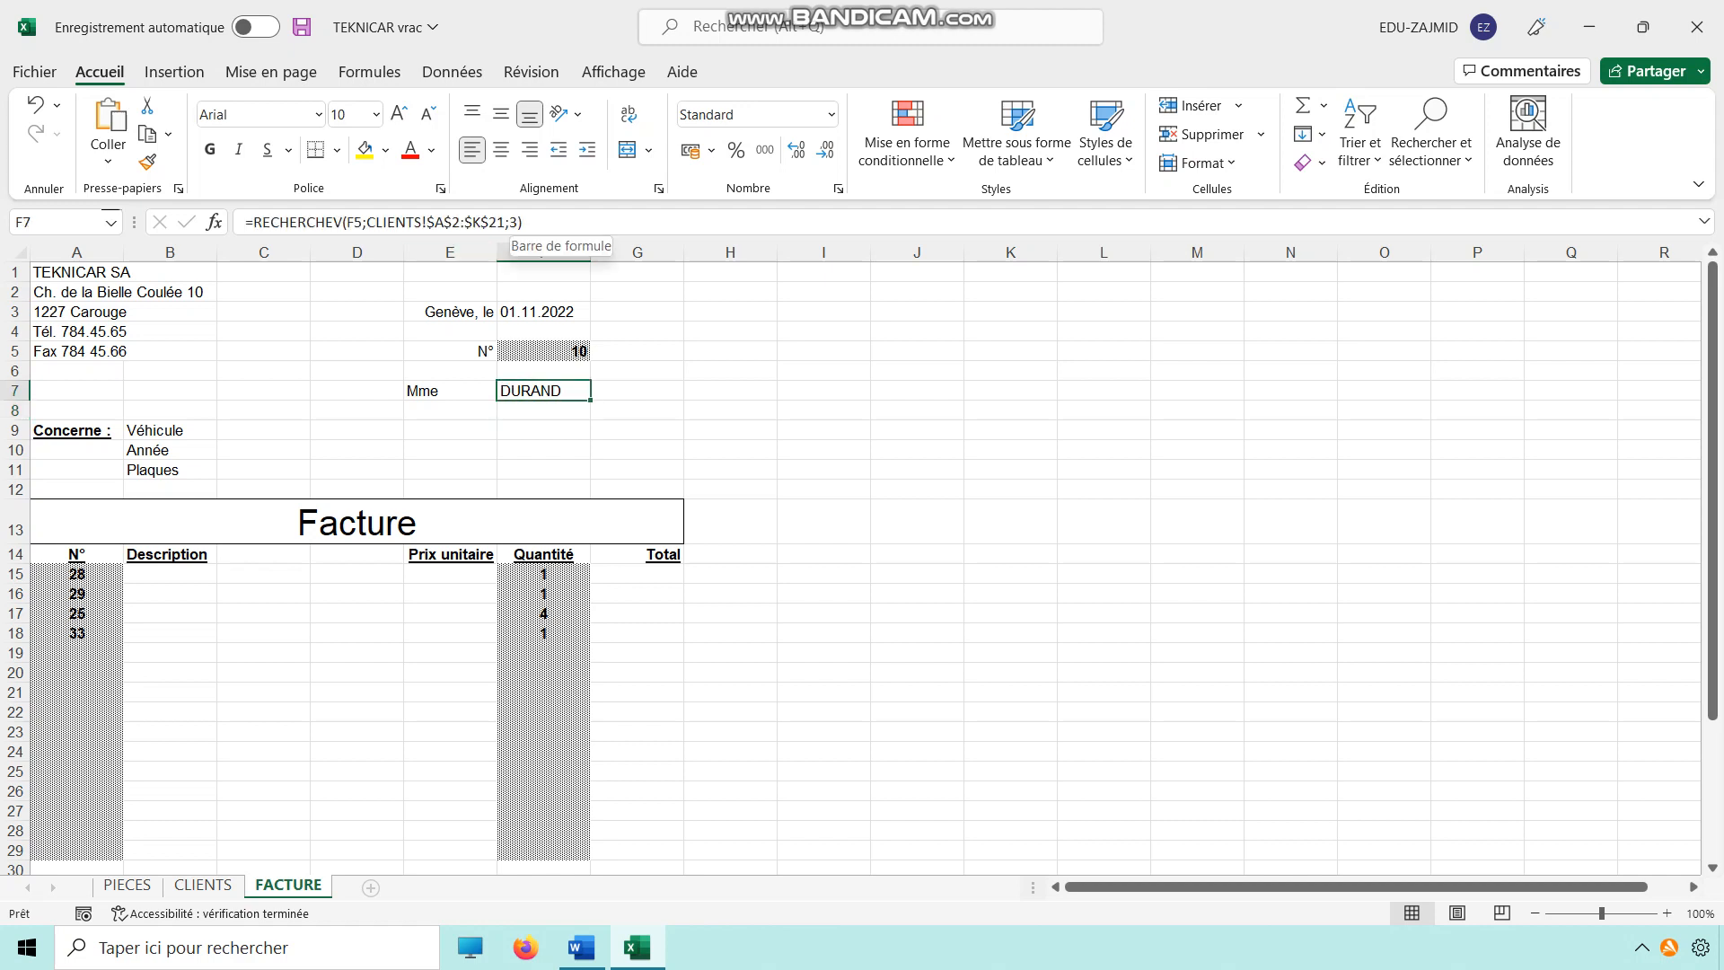
Set the column index of the RECHERCHEV formula in F7 to 4 for the client's first name
{"action": "left_click_drag", "start_coordinate": [518, 222], "coordinate": [510, 222]}
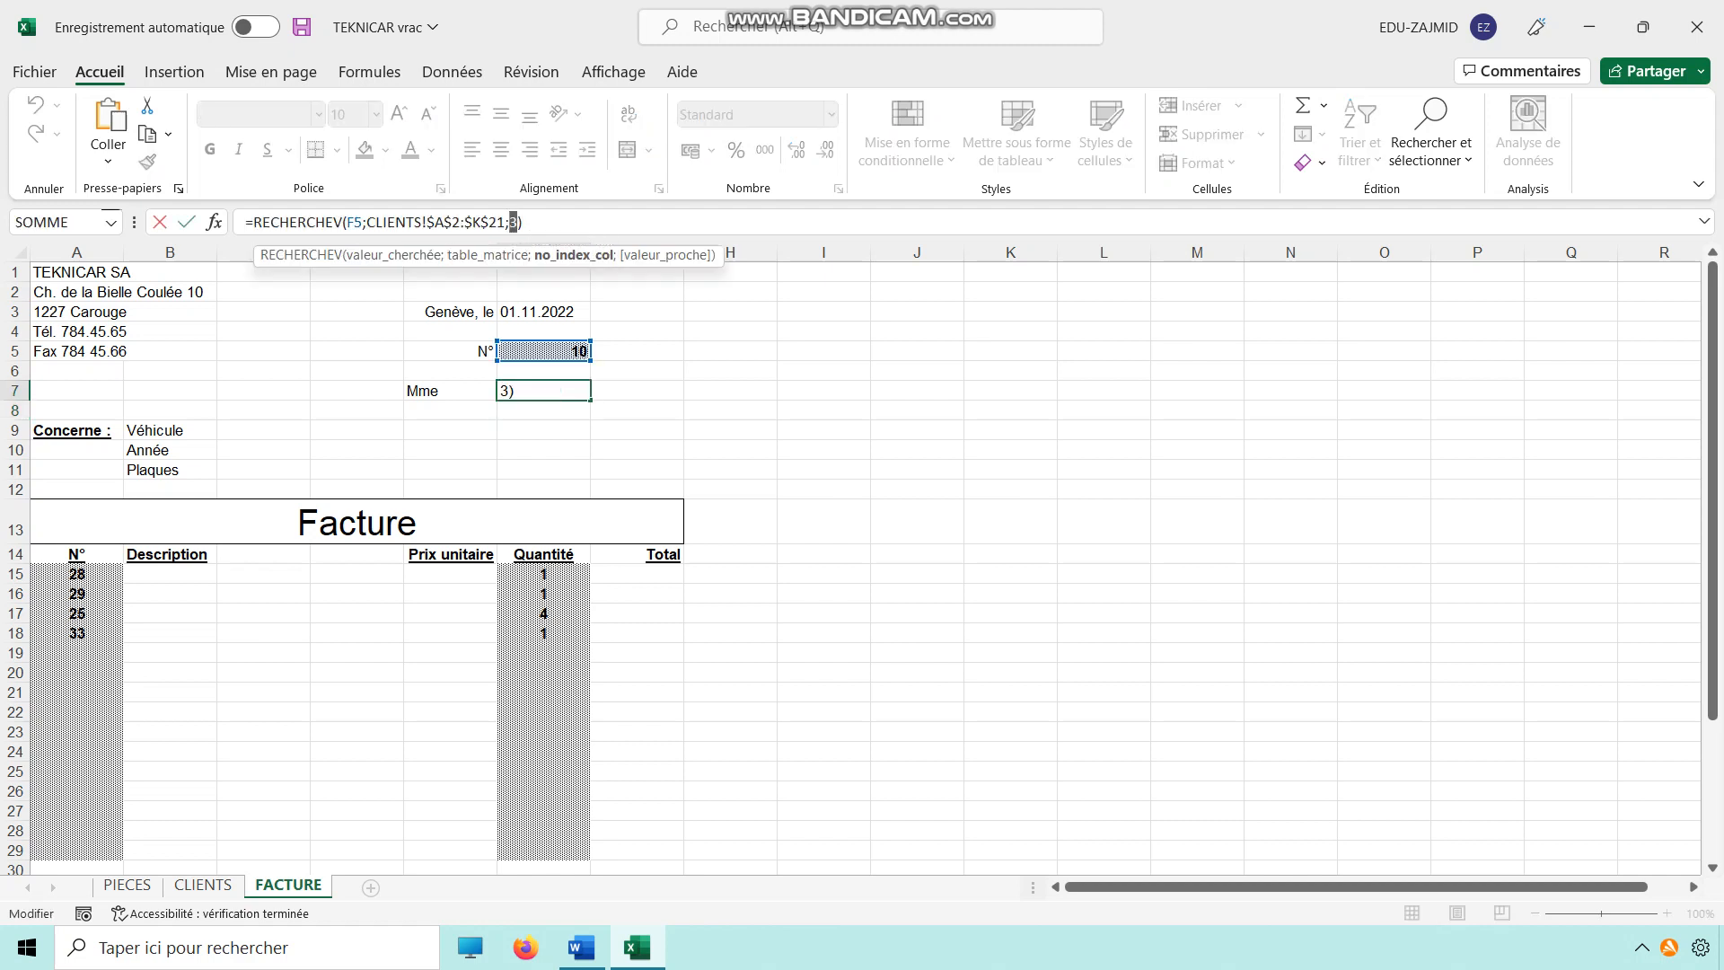
{"action": "type", "text": "4"}
{"action": "key", "text": "Return"}
Enter the copied RECHERCHEV formula in cell G7 with column index 3 for the client's last name
{"action": "left_click", "coordinate": [636, 390]}
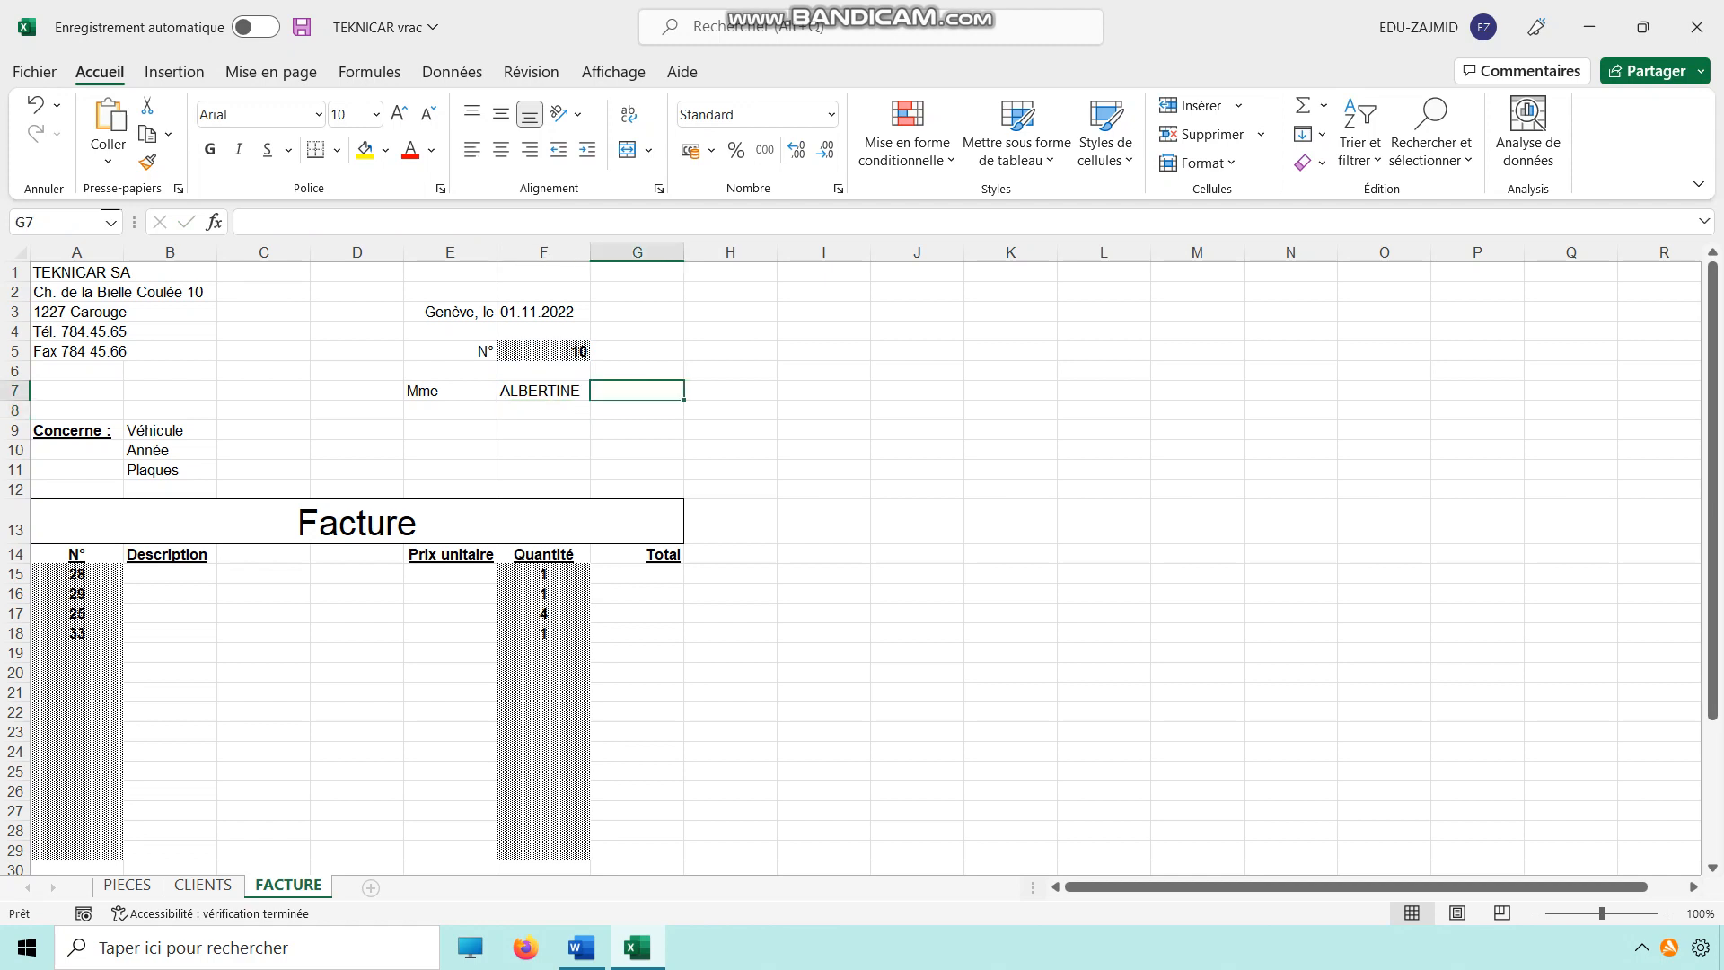
{"action": "left_click", "coordinate": [245, 221]}
{"action": "type", "text": "="}
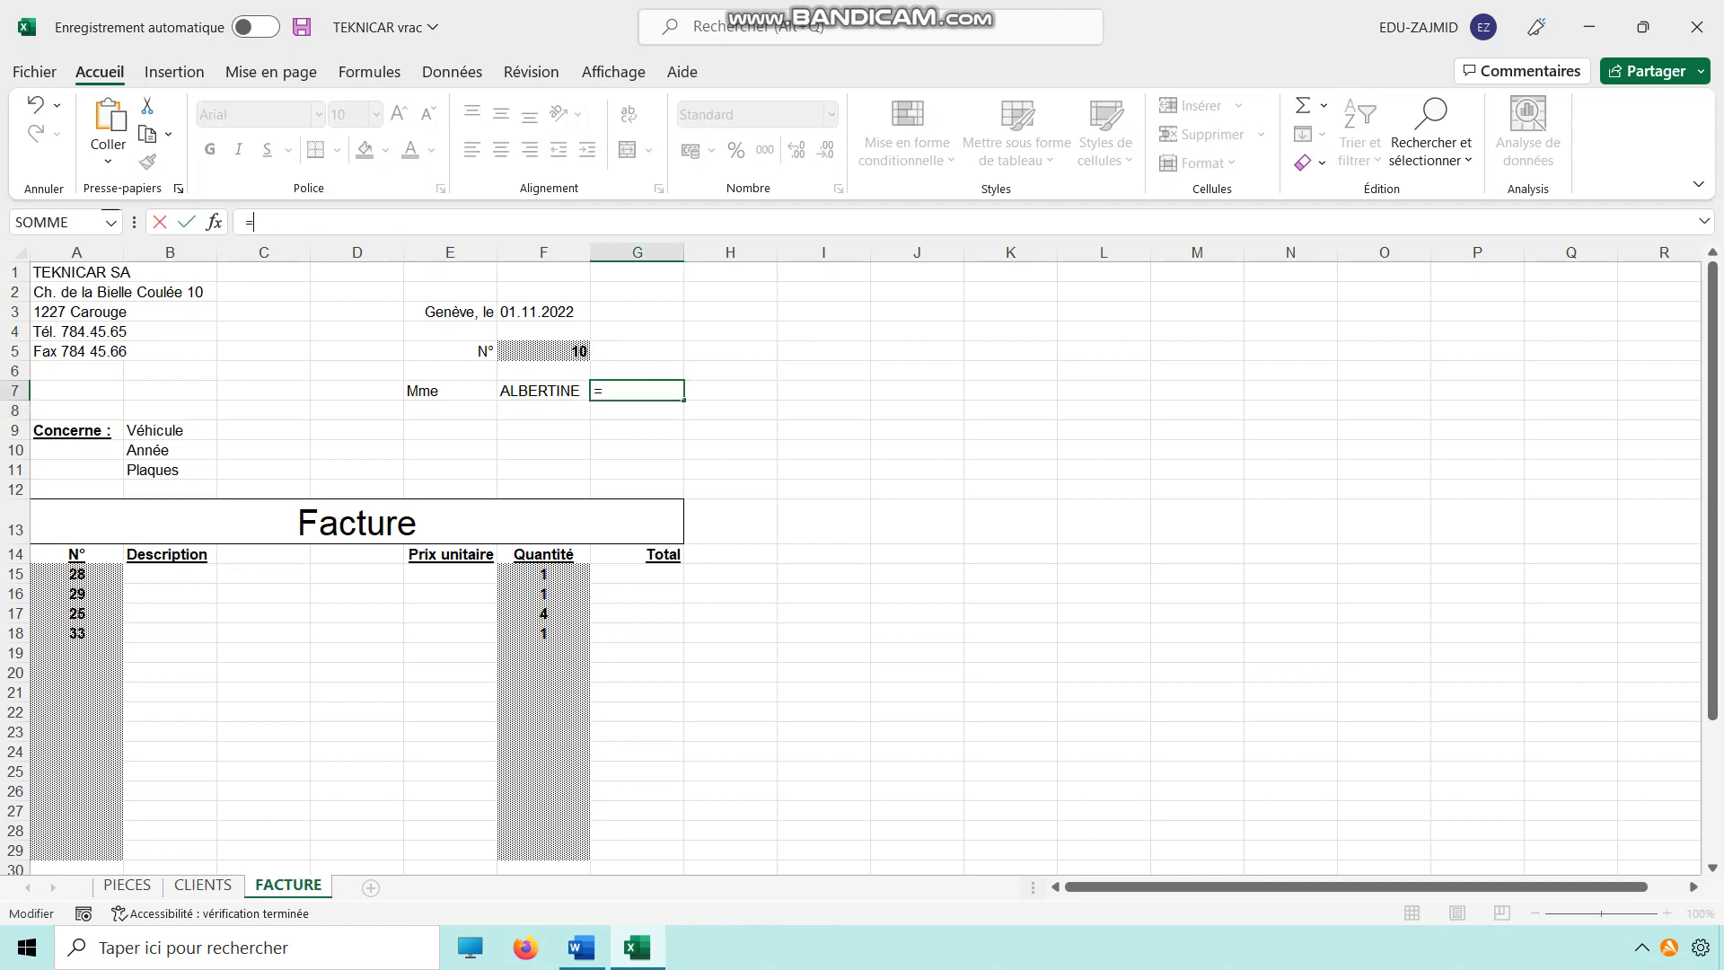
{"action": "key", "text": "ctrl+v"}
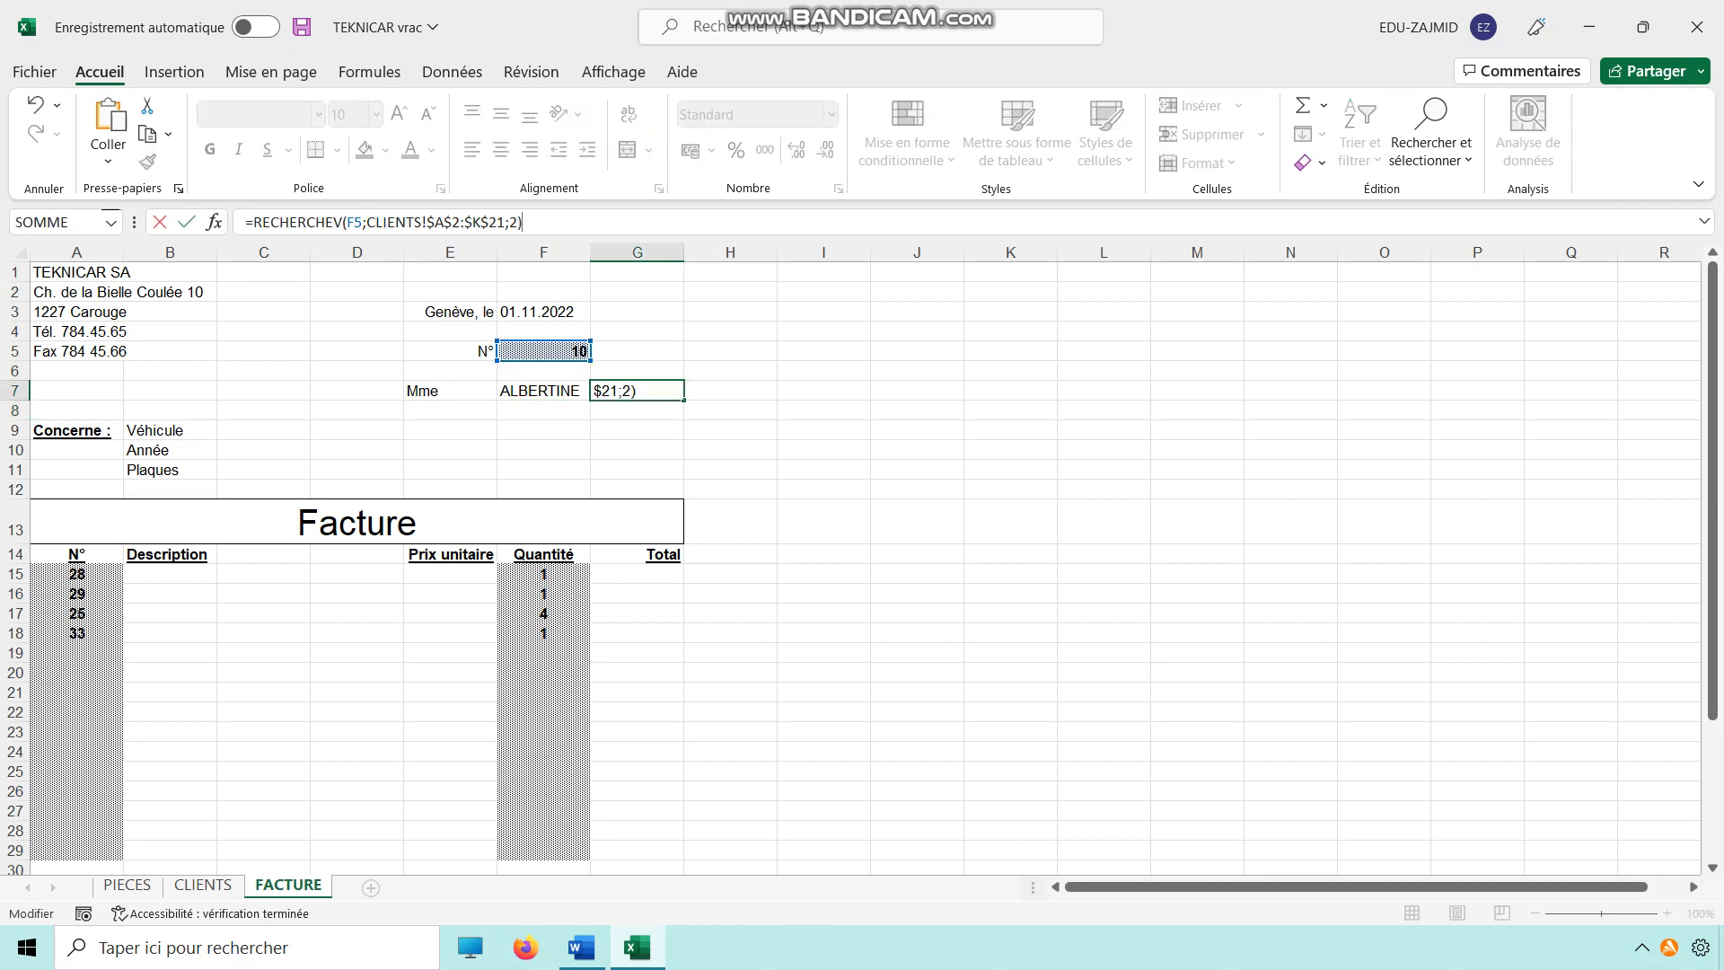
{"action": "left_click_drag", "start_coordinate": [518, 222], "coordinate": [509, 221]}
{"action": "type", "text": "3"}
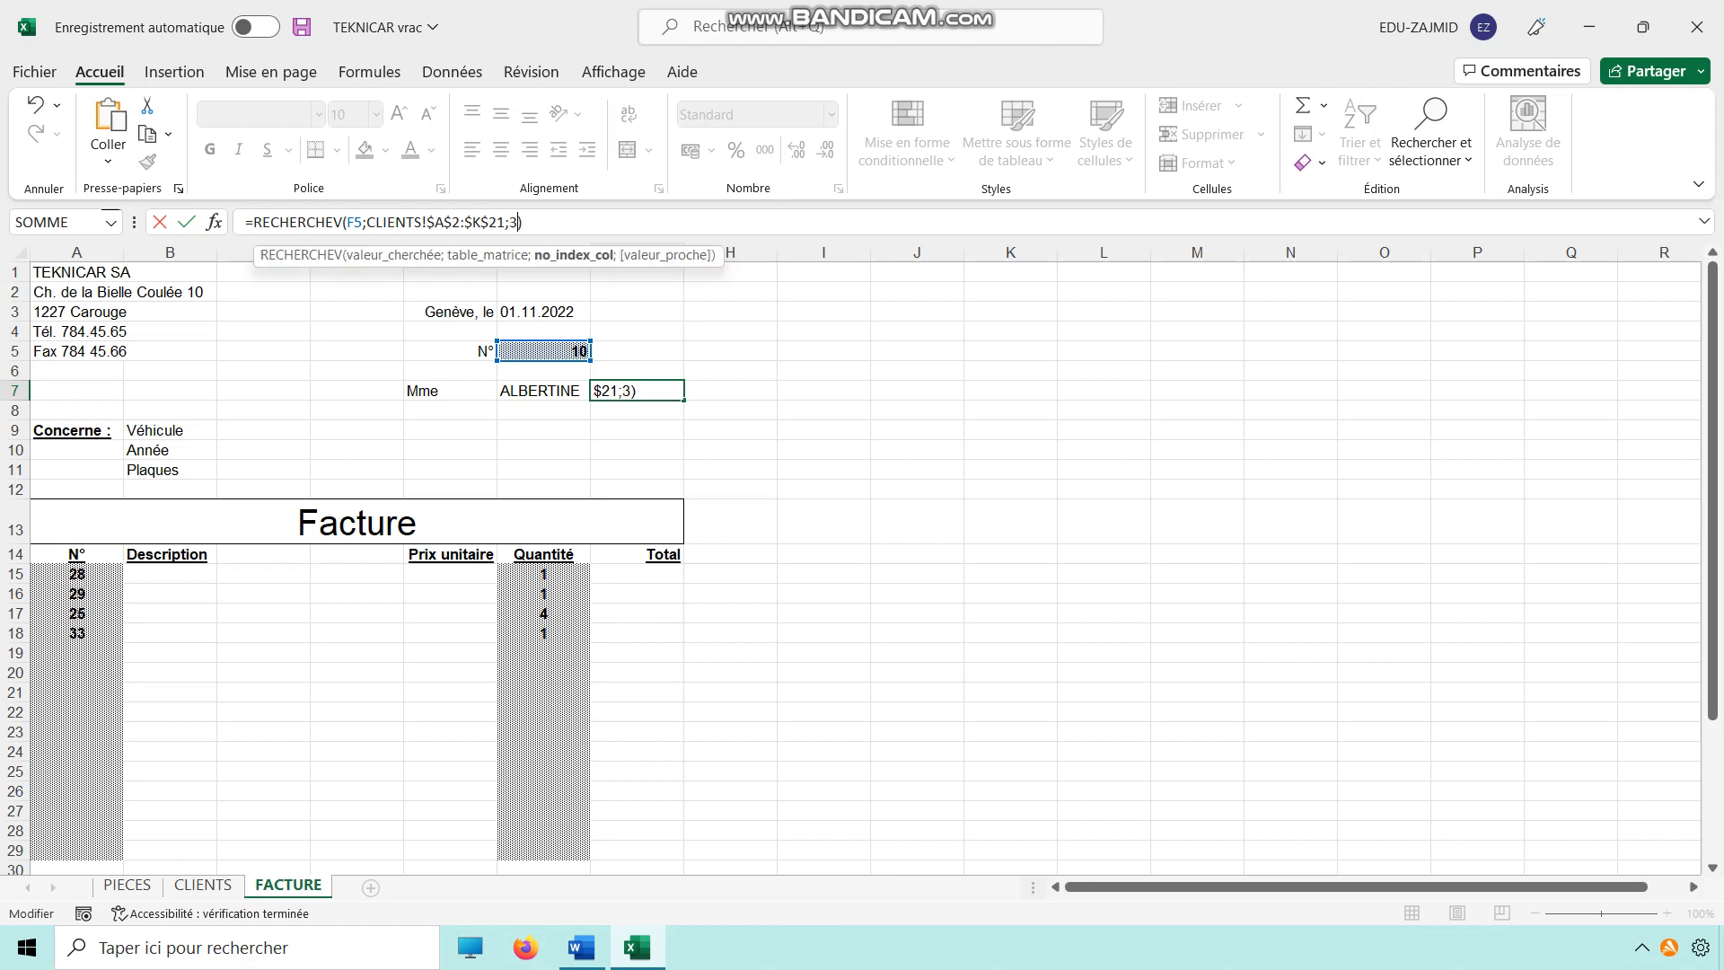
{"action": "key", "text": "Return"}
{"action": "left_click", "coordinate": [917, 430]}
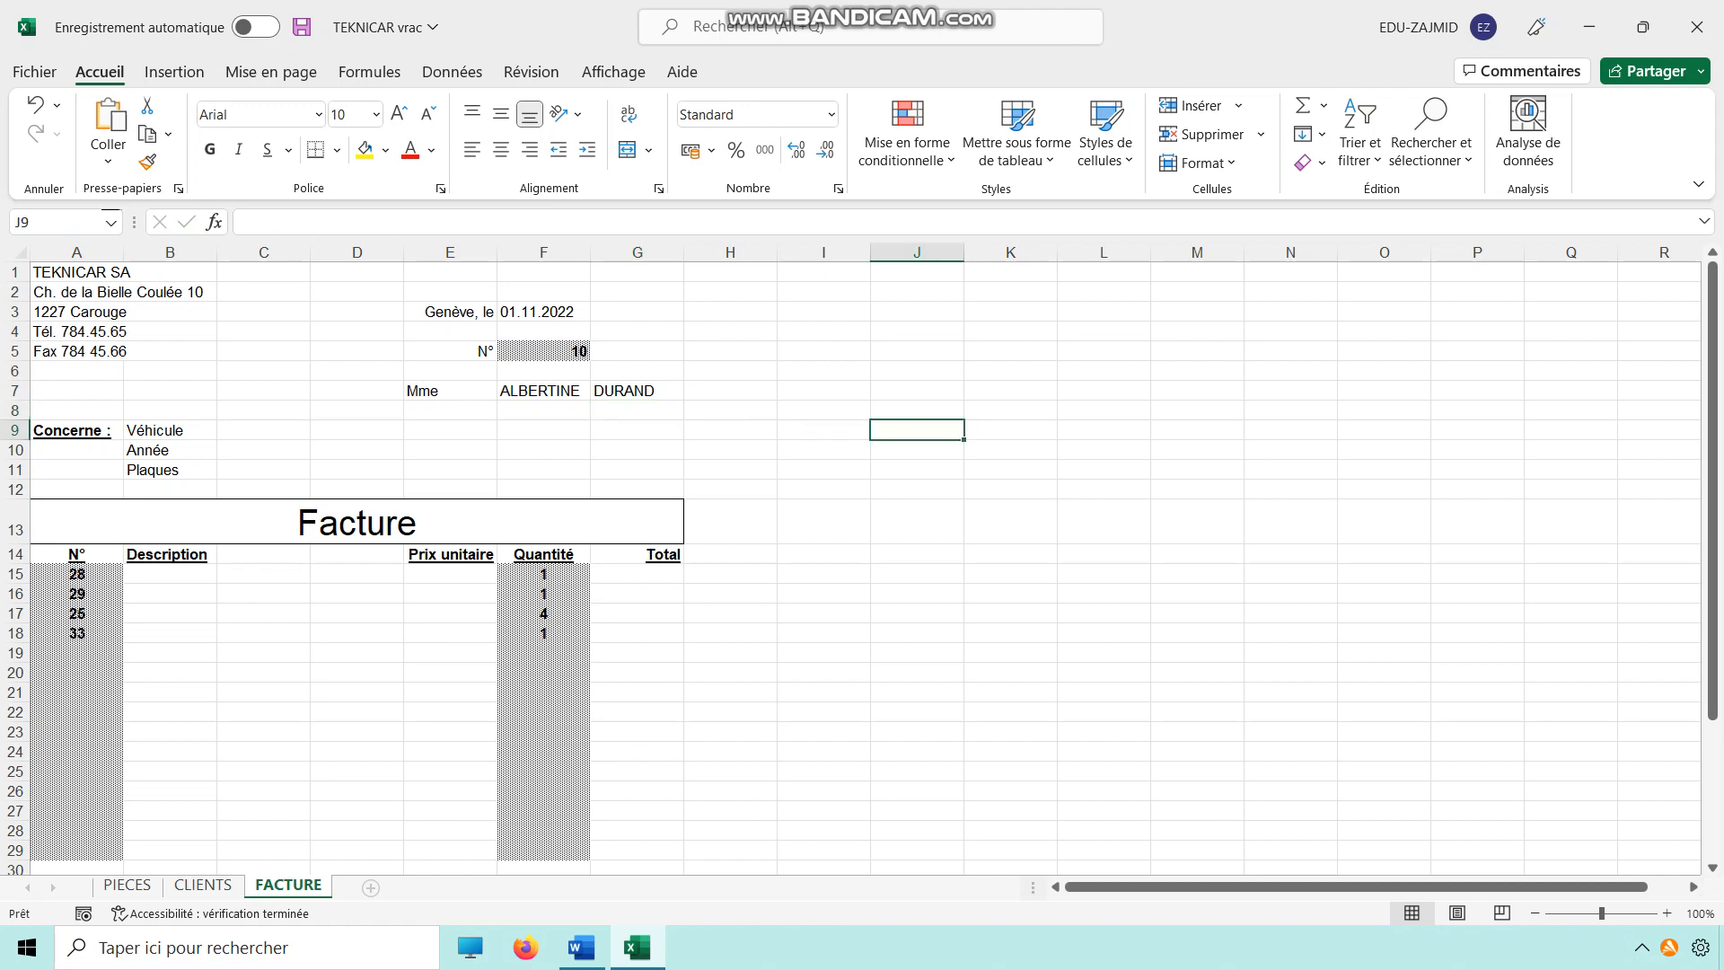
Enter the copied RECHERCHEV formula in cell F8 with column index 5 for the client's street address
{"action": "left_click", "coordinate": [543, 411]}
{"action": "type", "text": "="}
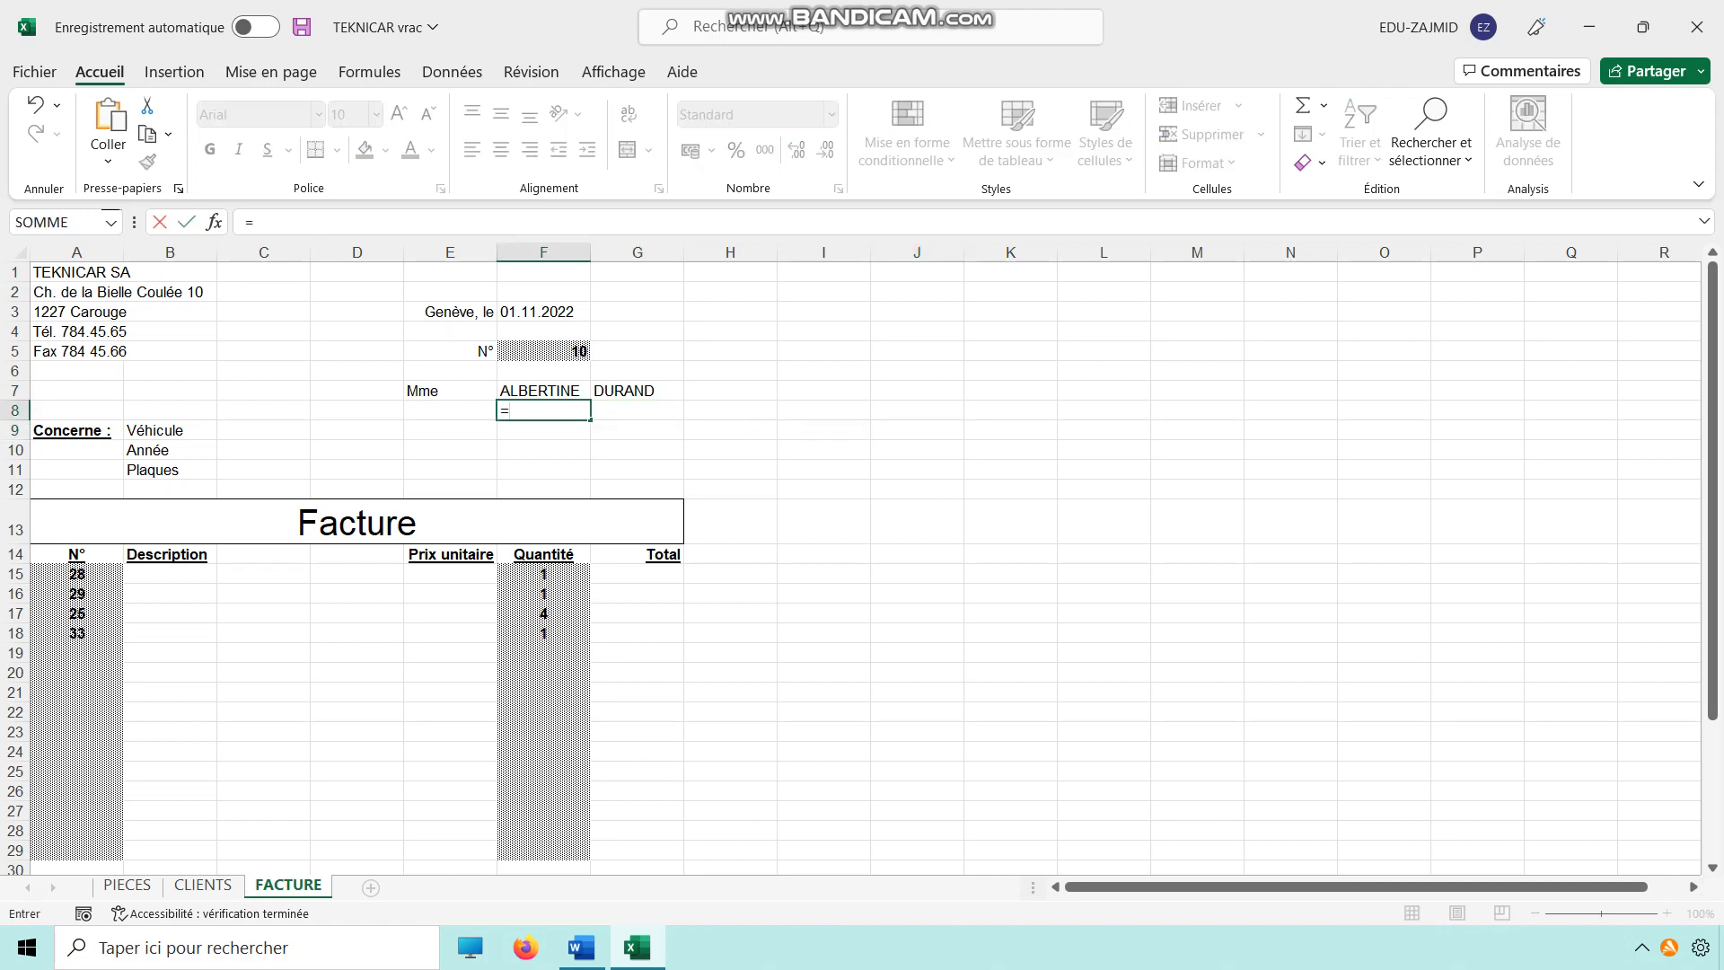
{"action": "key", "text": "ctrl+v"}
{"action": "left_click_drag", "start_coordinate": [797, 410], "coordinate": [788, 411]}
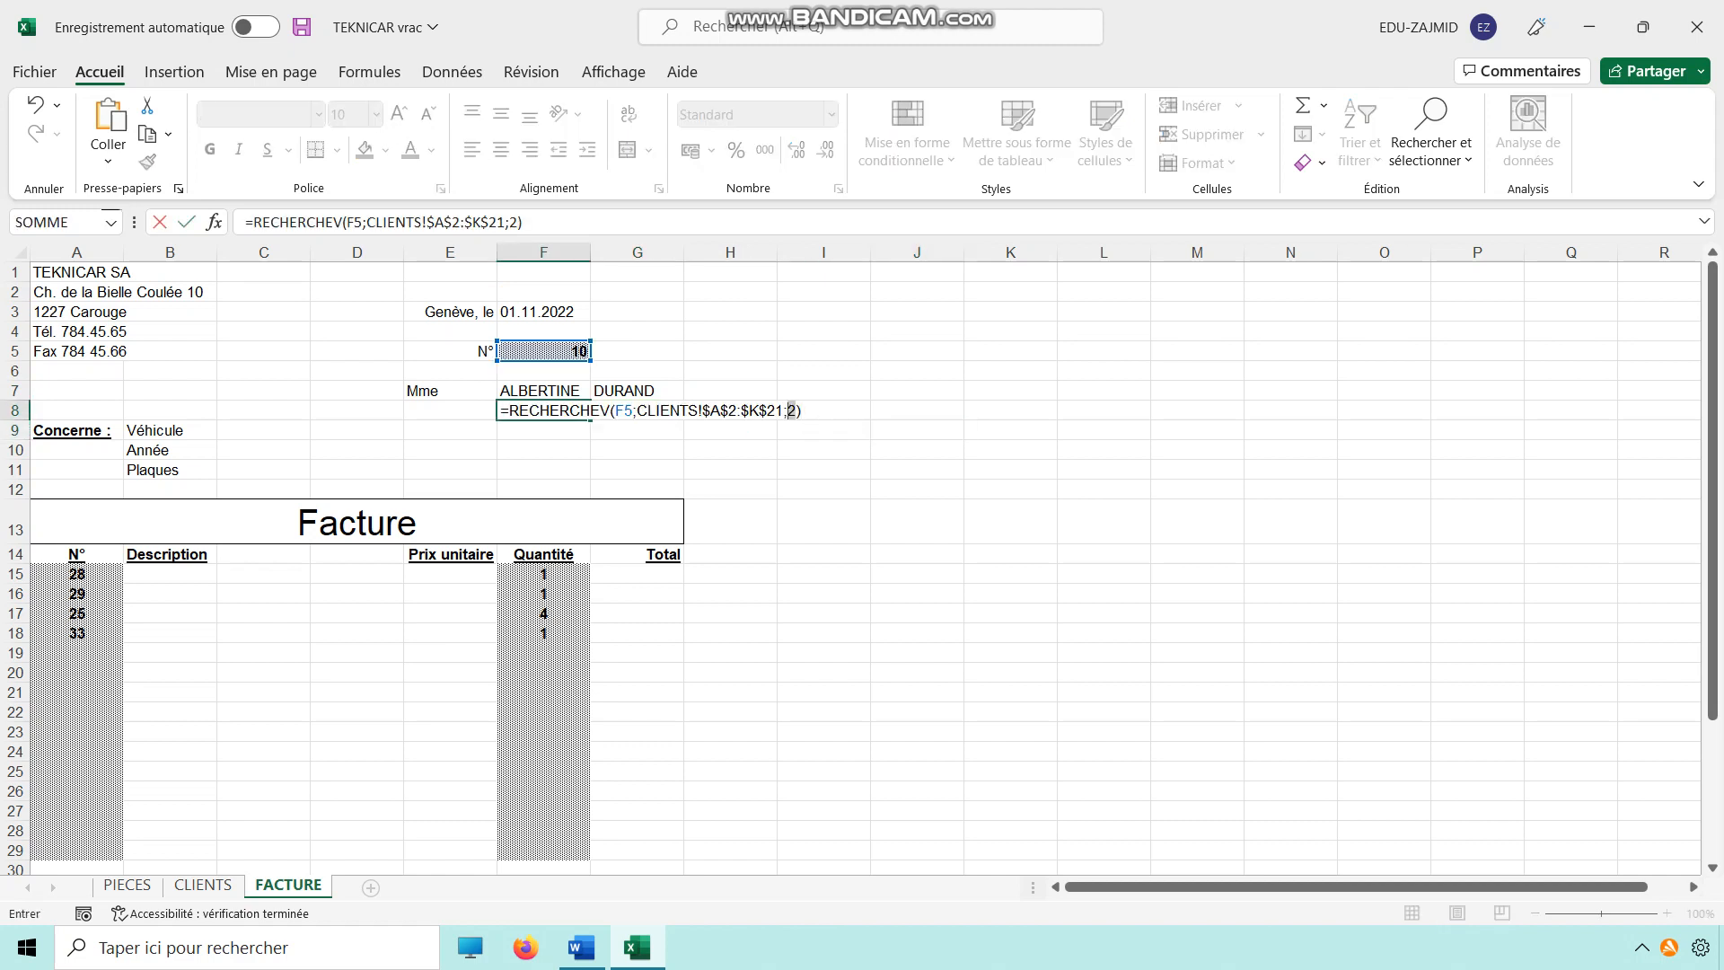
{"action": "type", "text": "5"}
{"action": "key", "text": "Return"}
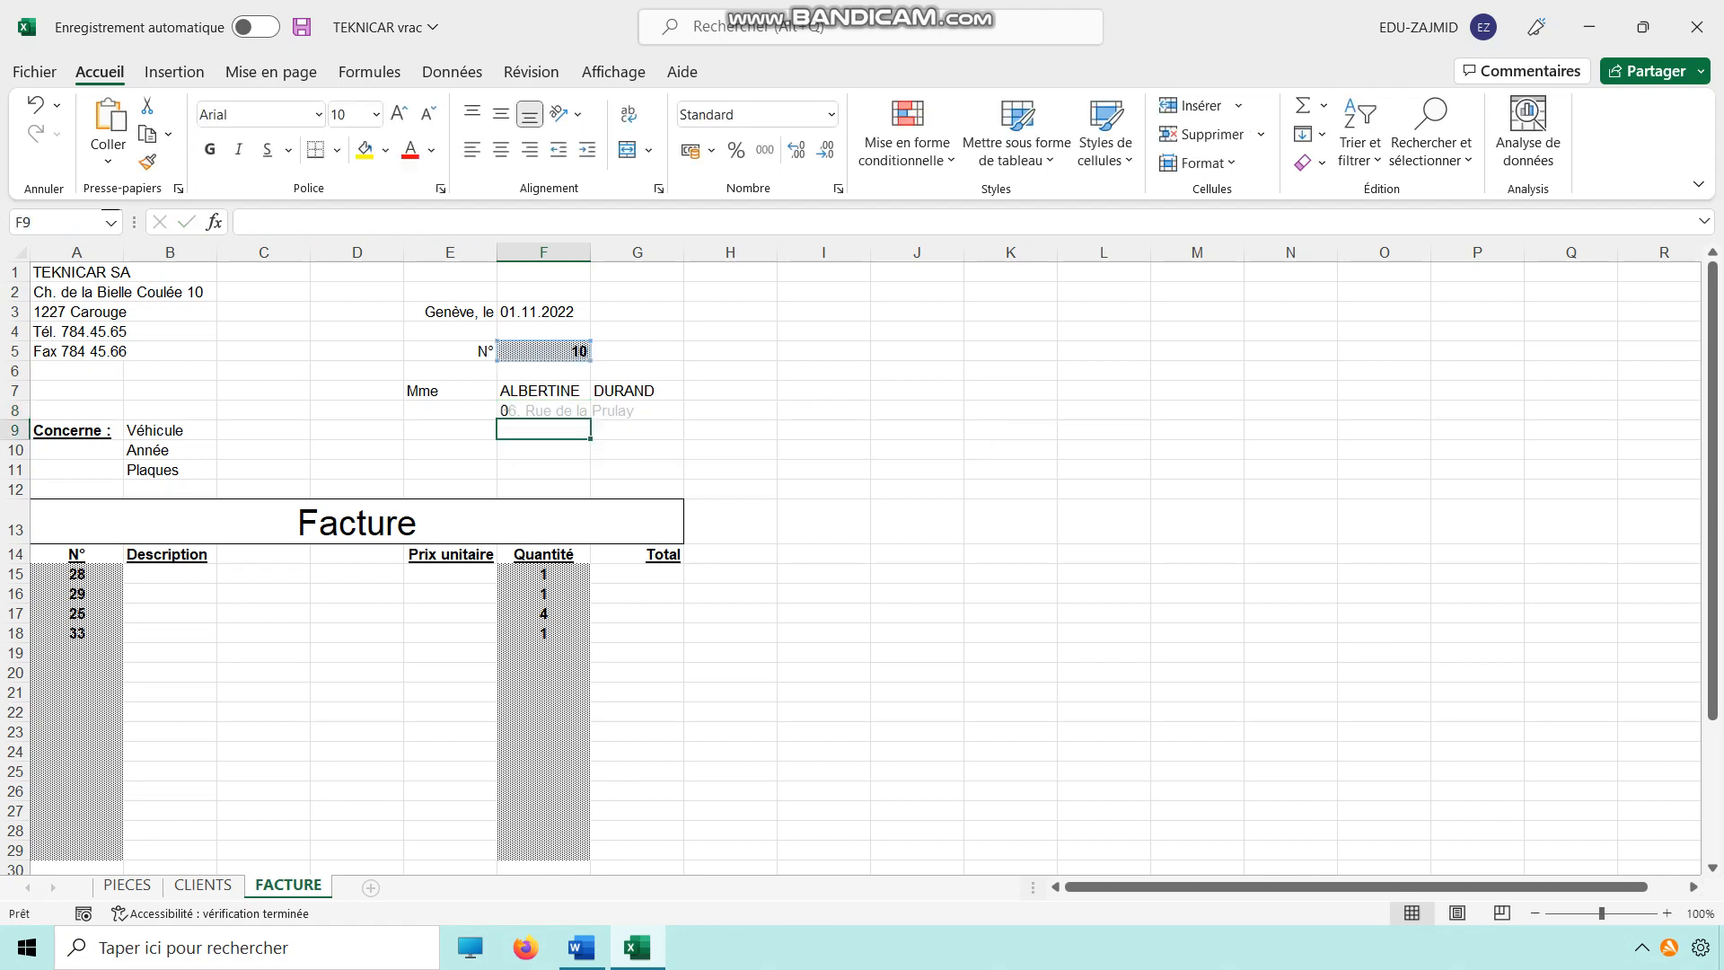
Enter the copied RECHERCHEV formula in cell F9 with column index 6 for the client's town
{"action": "type", "text": "="}
{"action": "key", "text": "ctrl+v"}
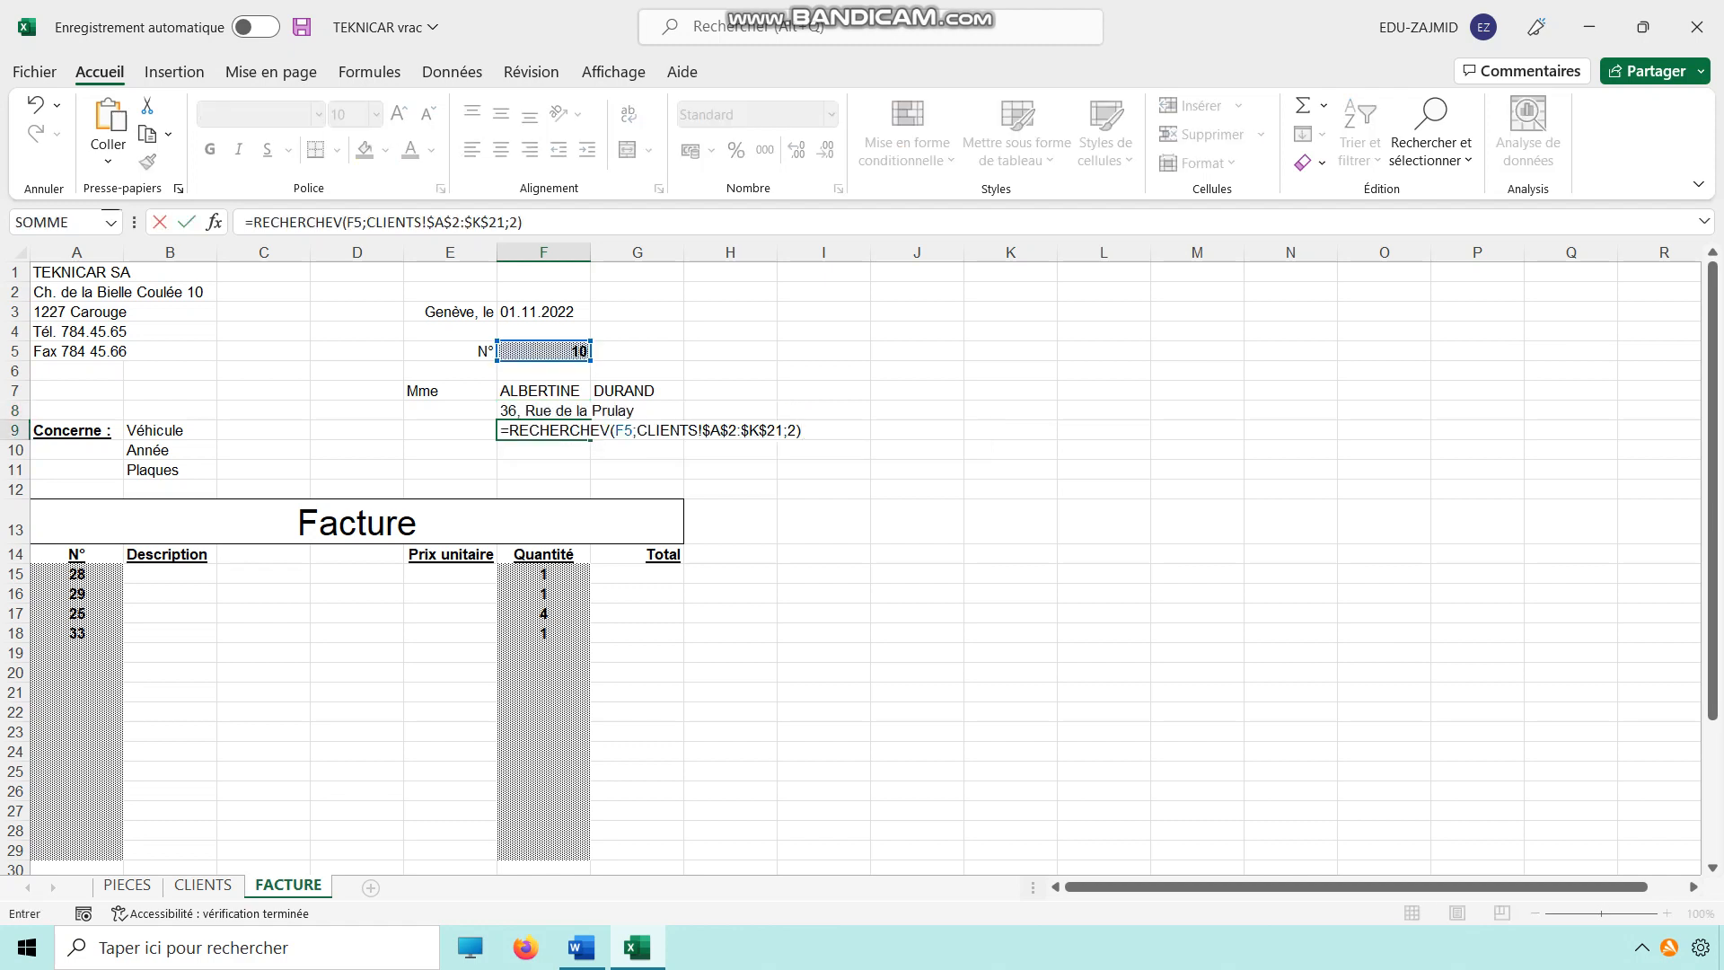
{"action": "left_click_drag", "start_coordinate": [788, 430], "coordinate": [796, 431]}
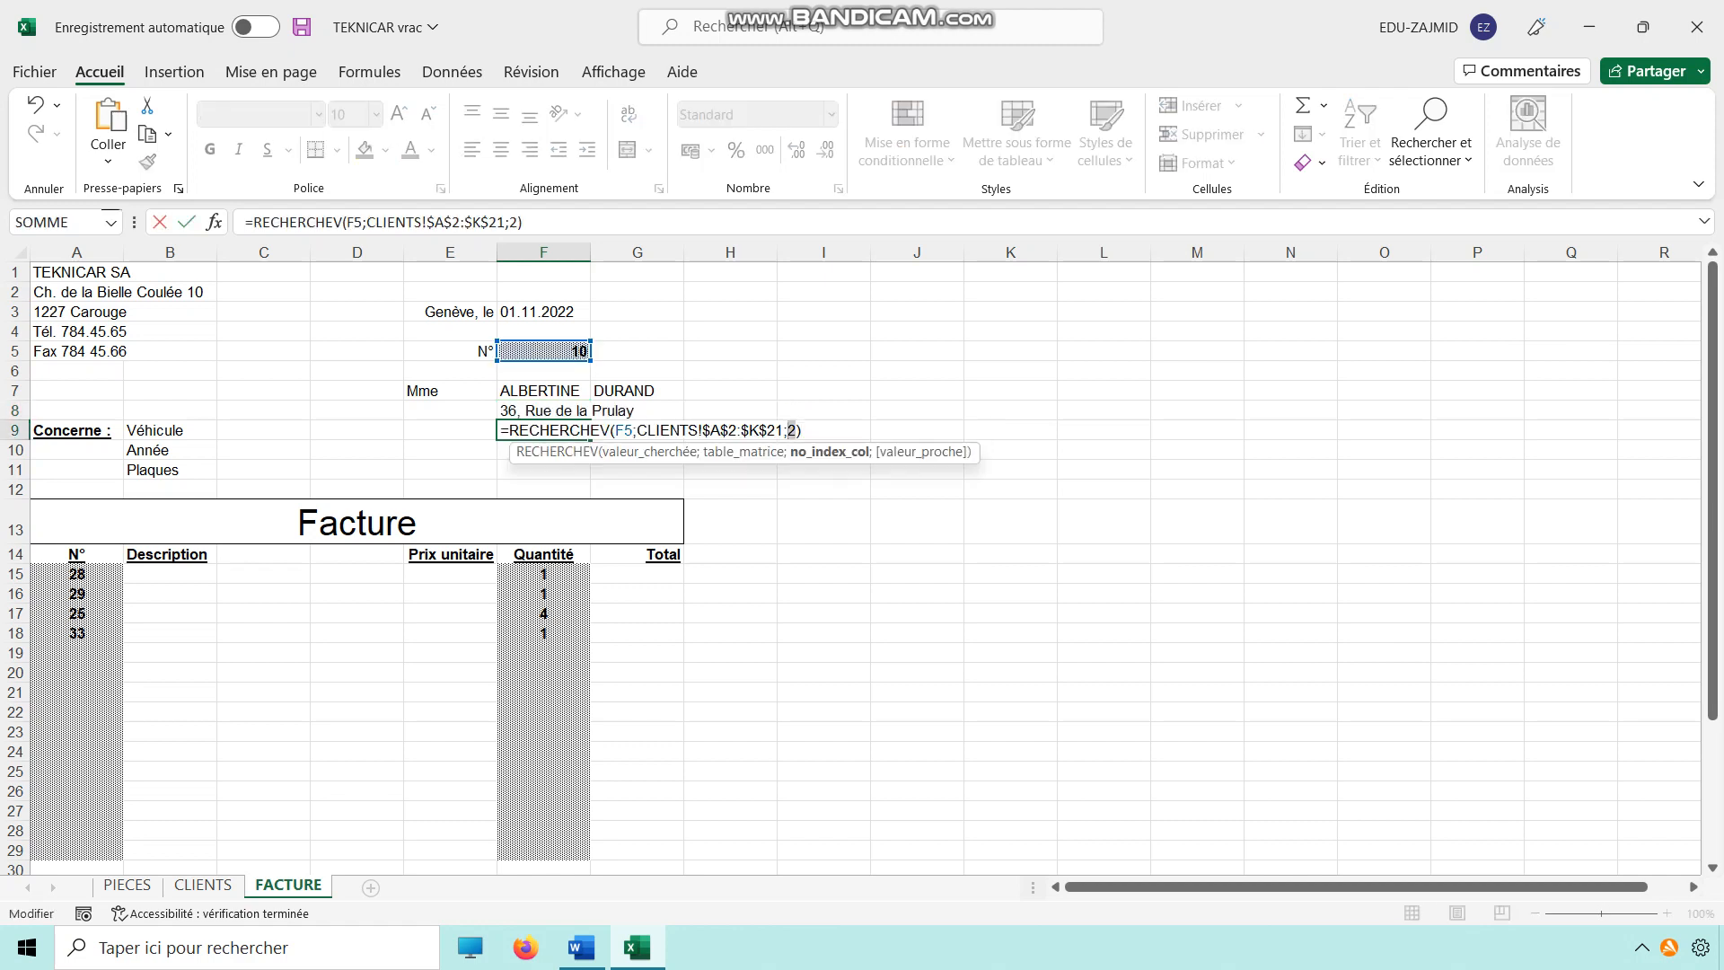
{"action": "type", "text": "6"}
{"action": "key", "text": "Return"}
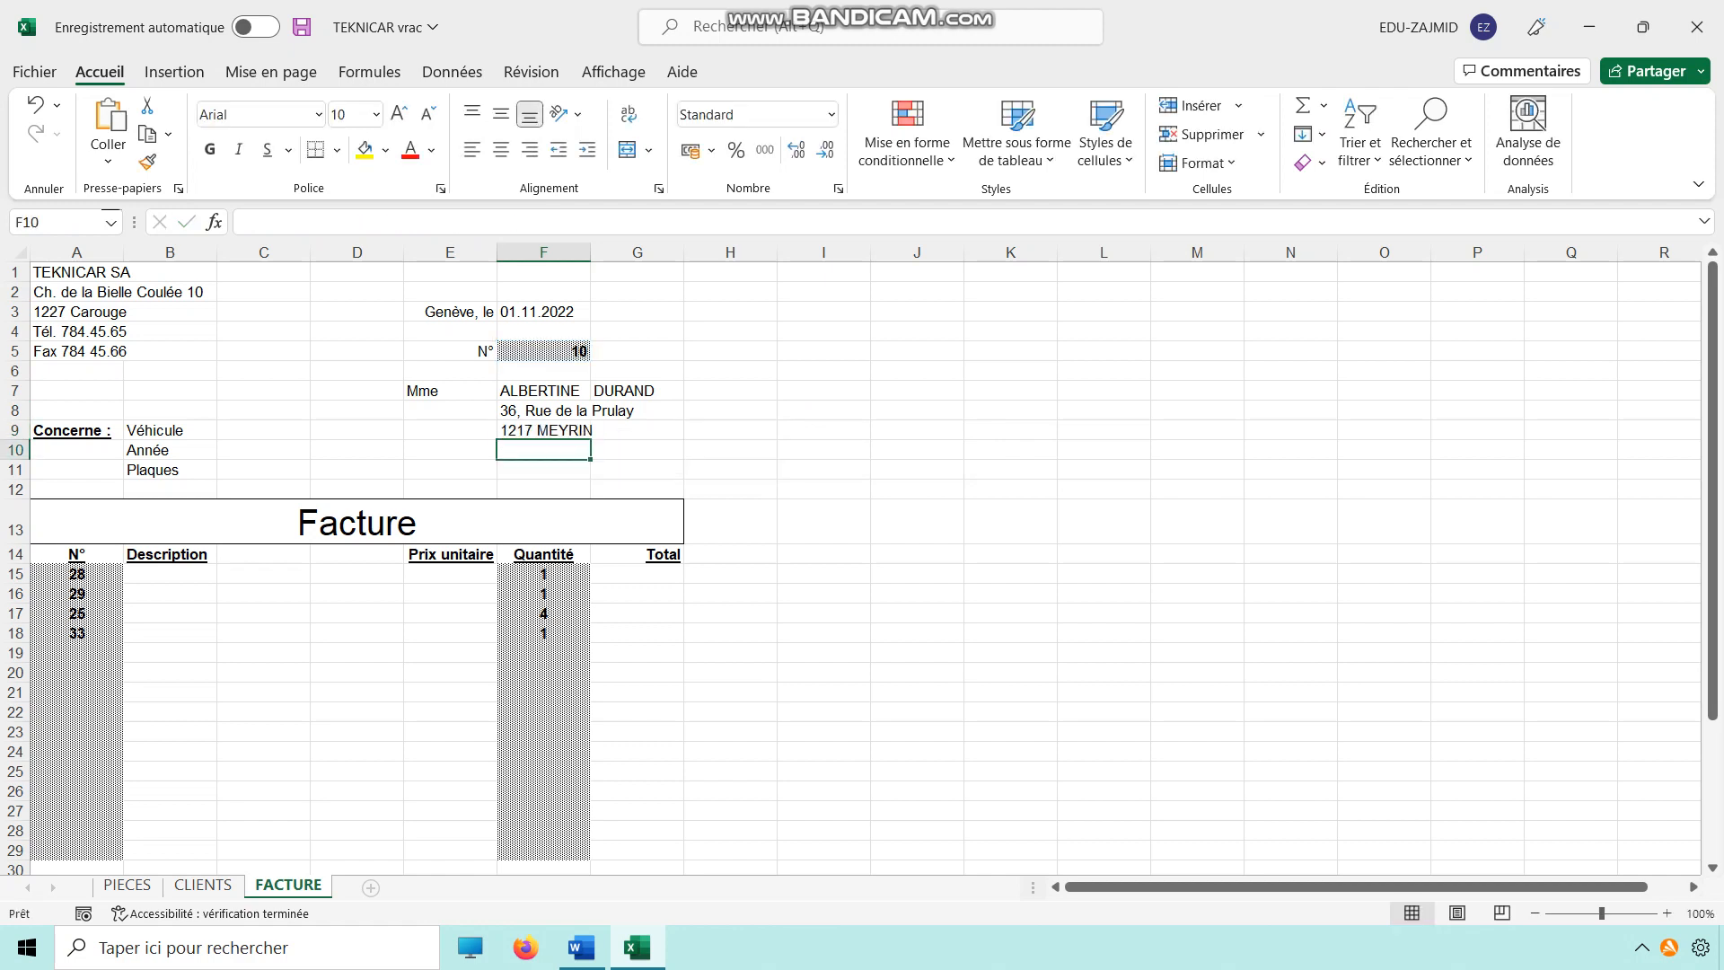
{"action": "left_click", "coordinate": [543, 430]}
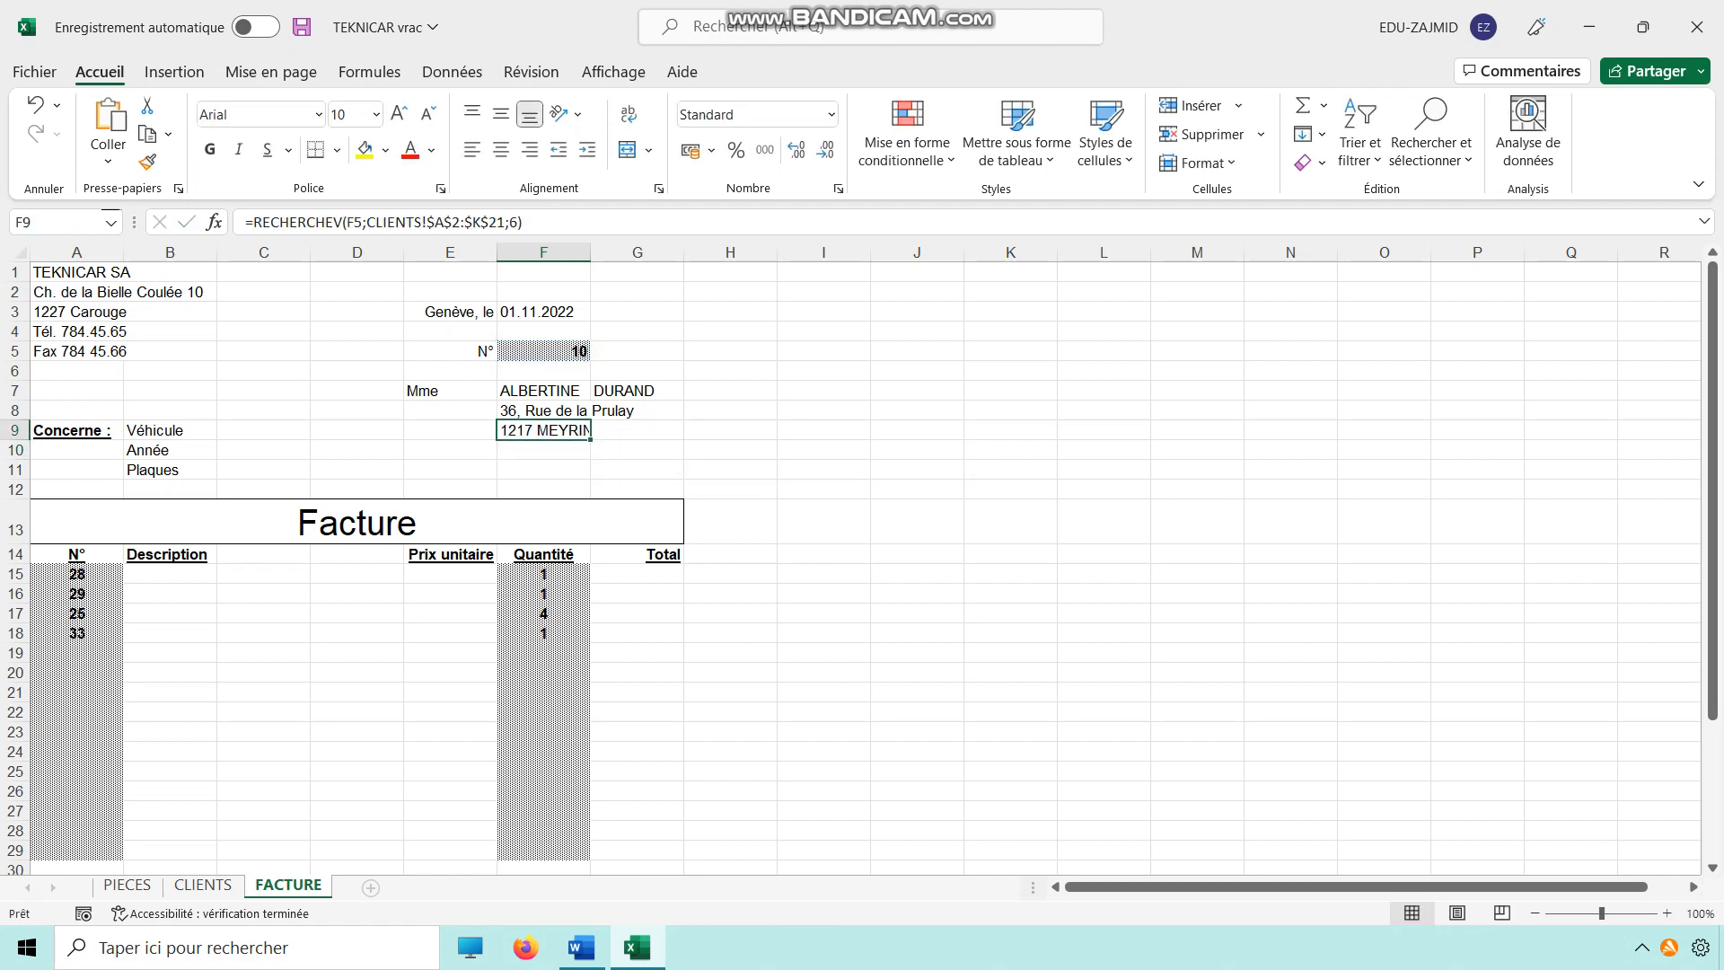
Check the column order on the CLIENTS sheet and enter the RECHERCHEV formula in C9 beside Véhicule, returning the Voiture column
{"action": "left_click", "coordinate": [263, 430]}
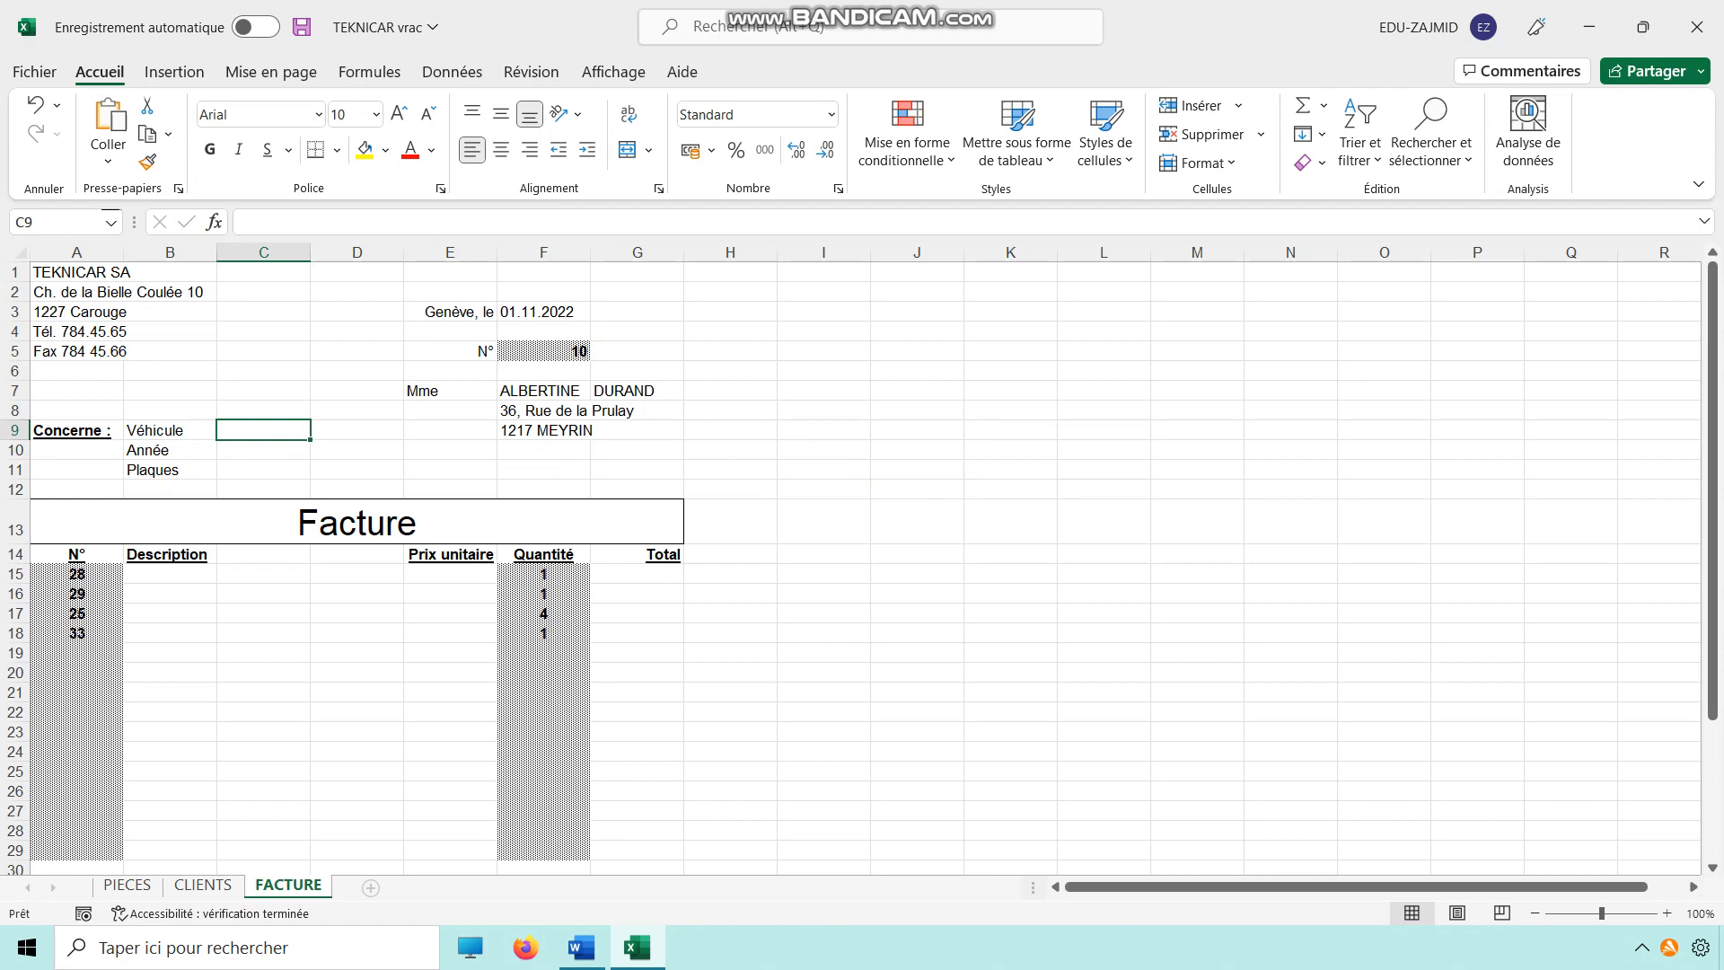
{"action": "type", "text": "="}
{"action": "key", "text": "Escape"}
{"action": "key", "text": "ctrl+Page_Up"}
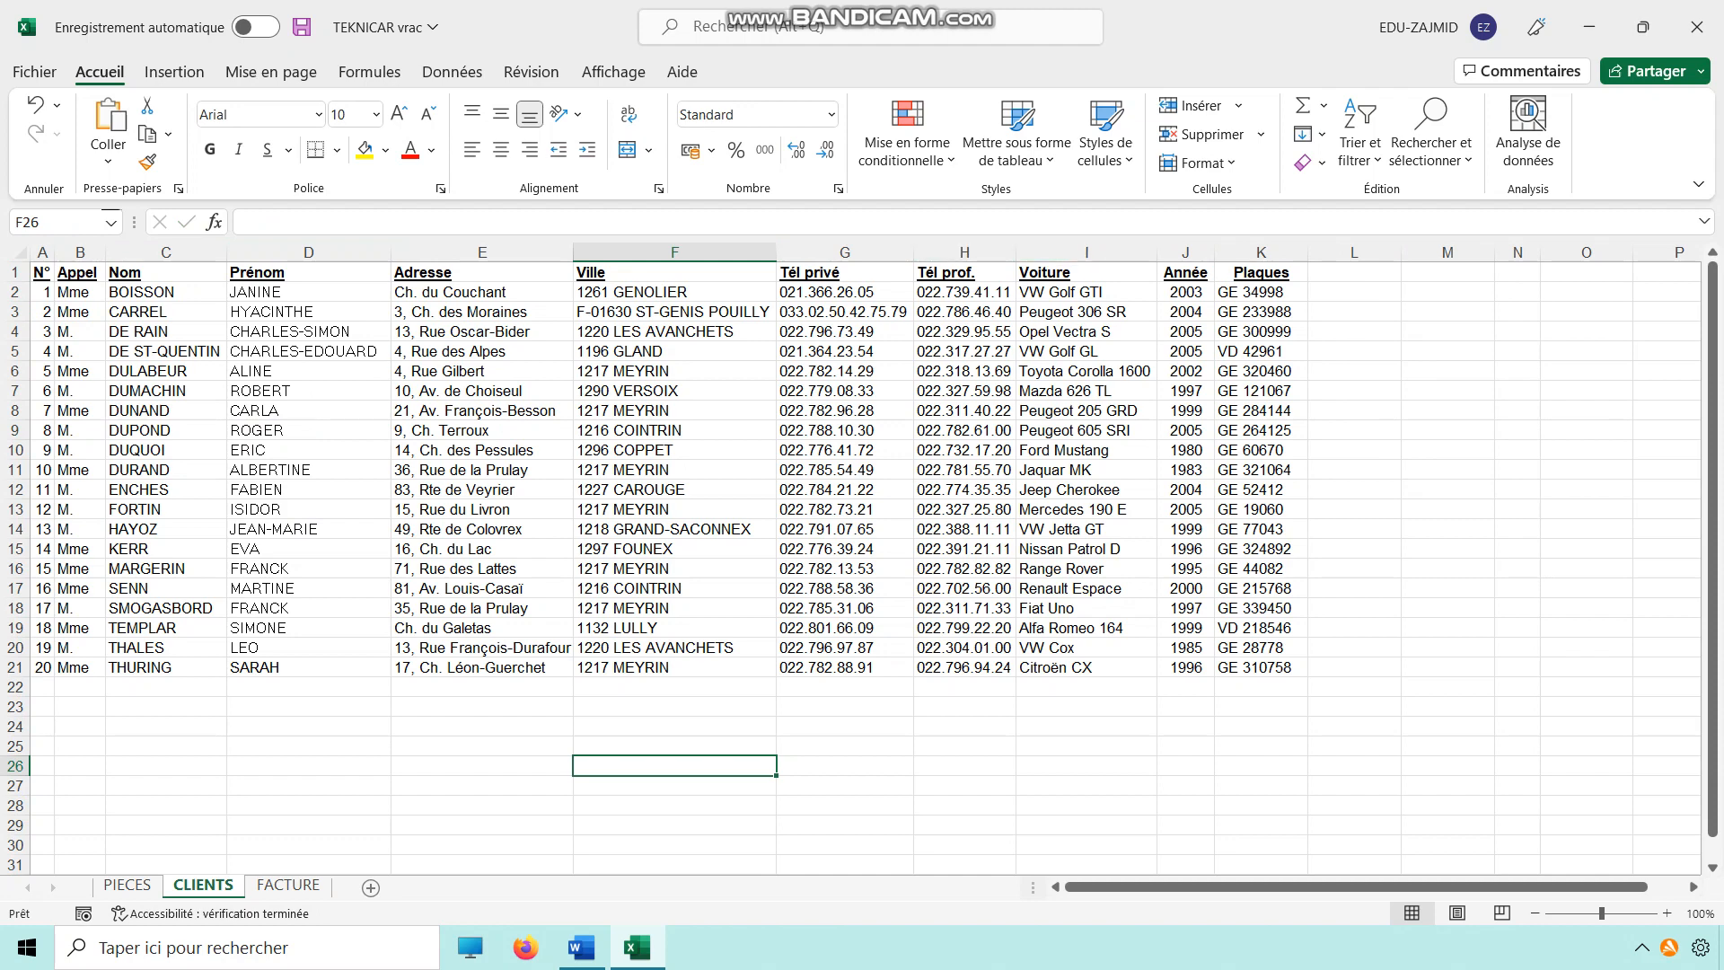
{"action": "key", "text": "ctrl+Page_Down"}
{"action": "key", "text": "F2"}
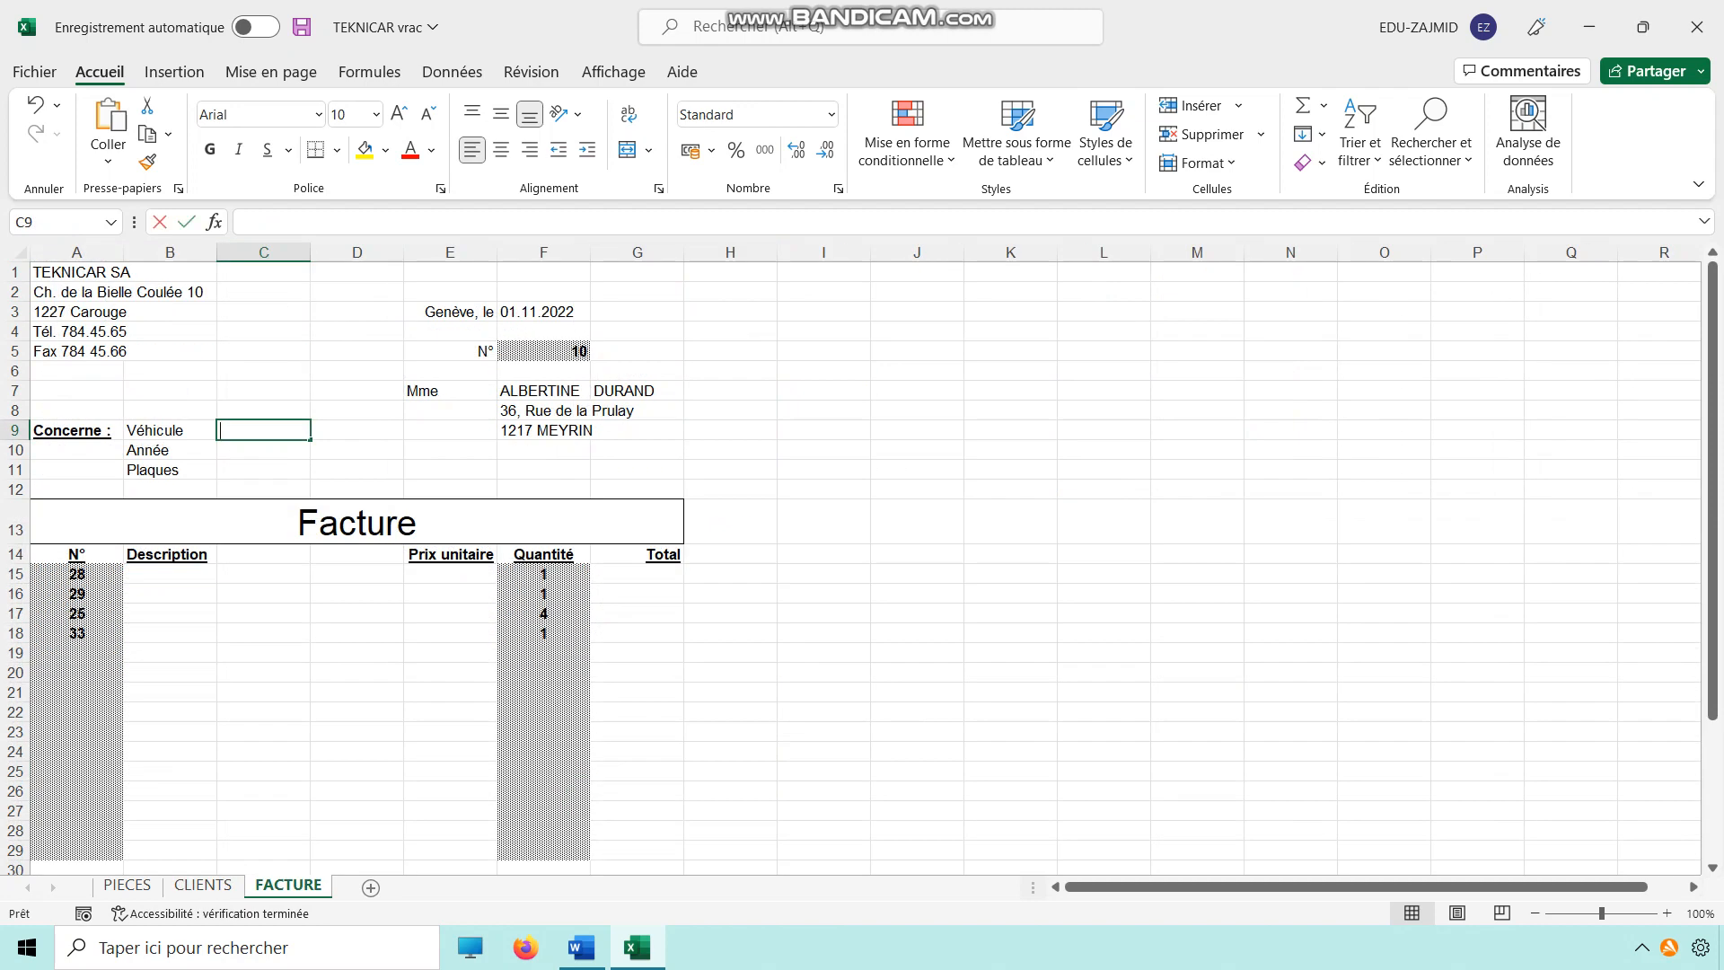
{"action": "type", "text": "=RECHERCHEV(F5;CLIENTS!$A$2:$K$21;2)"}
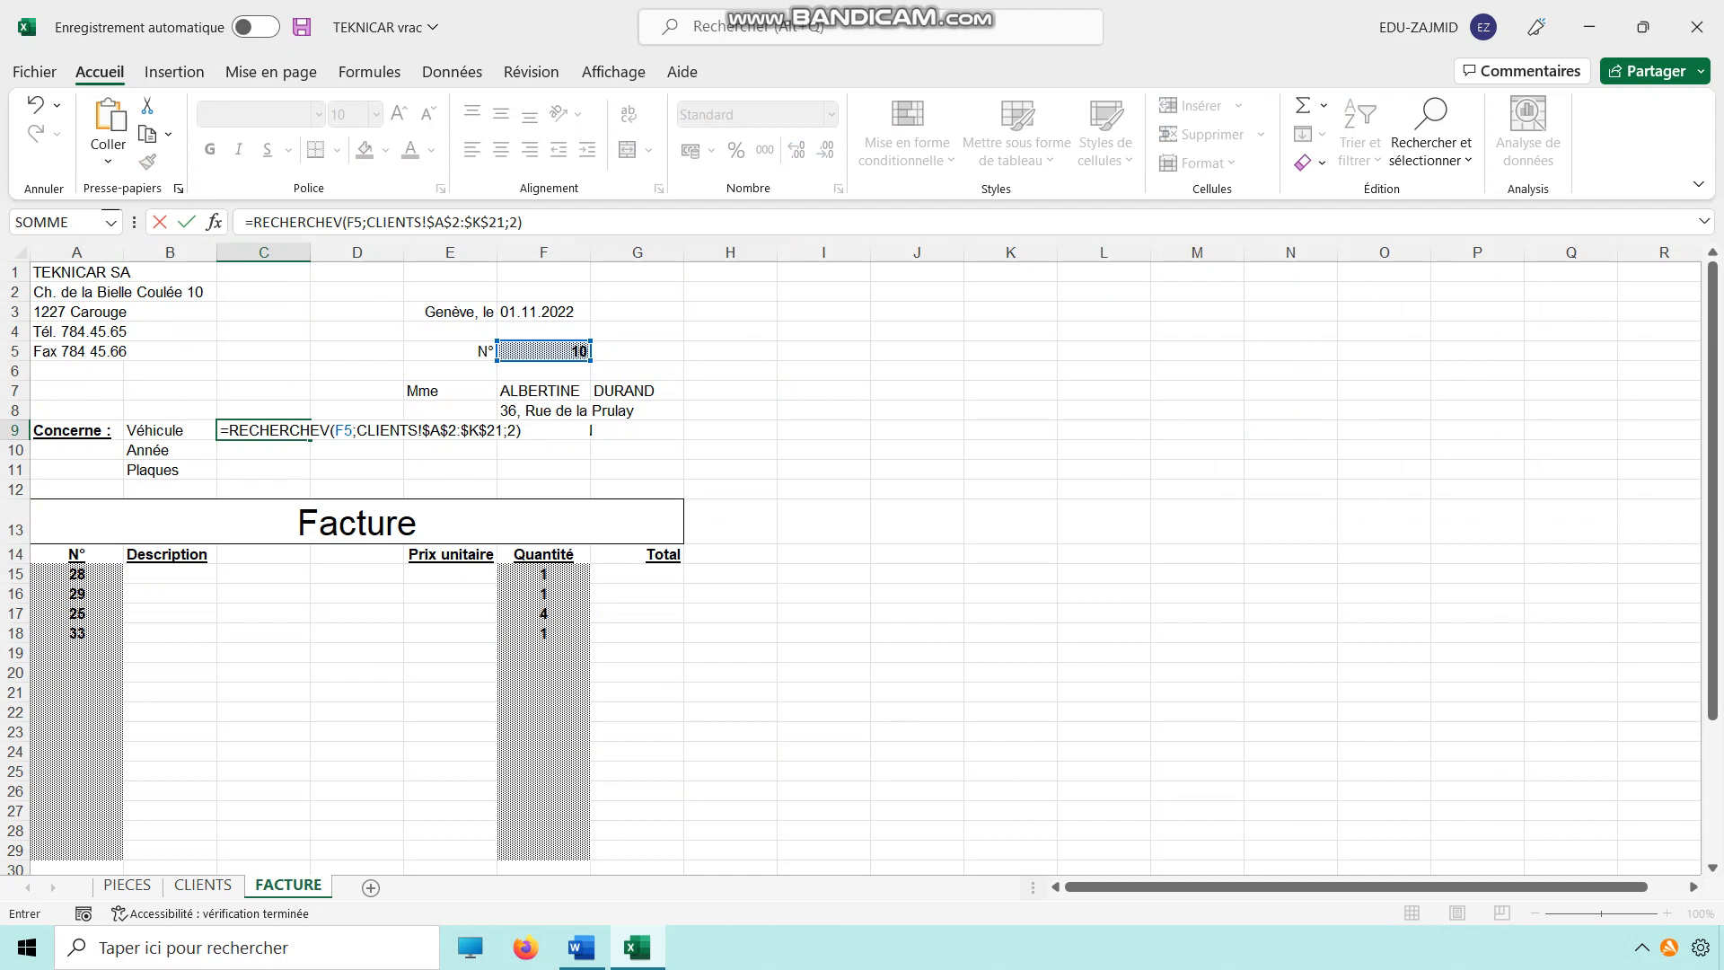
{"action": "key", "text": "Return"}
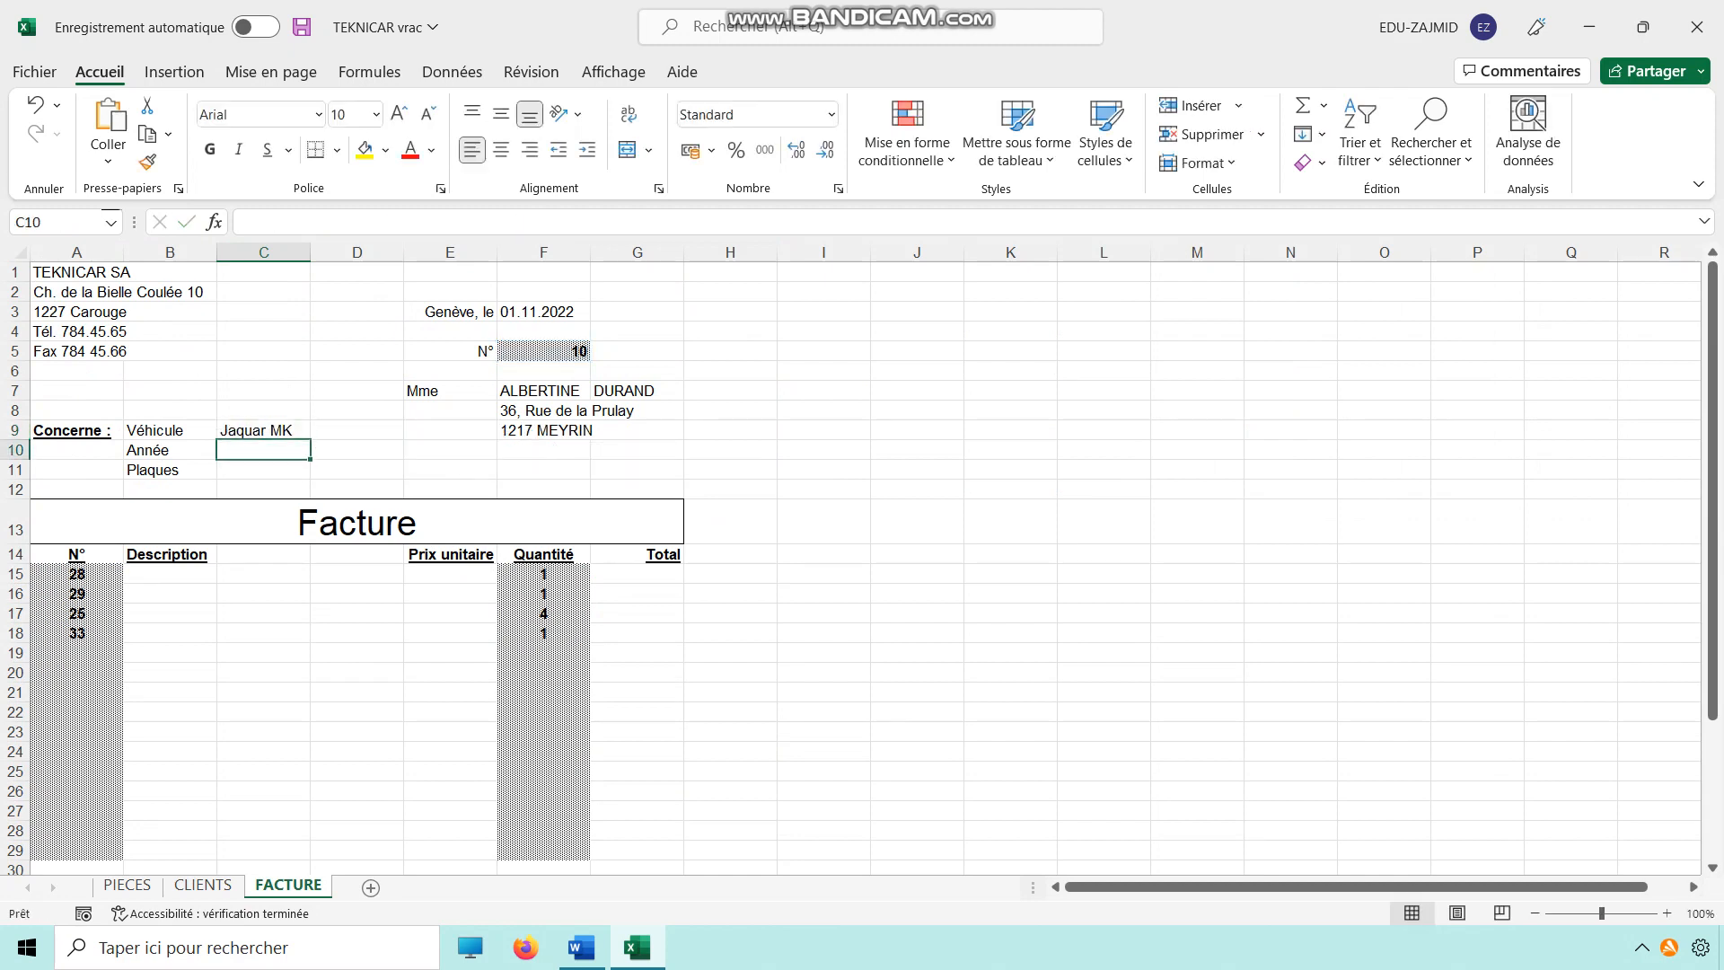
Enter =RECHERCHEV(F5;CLIENTS!$A$2:$K$21;10) in cell C10 beside Année for the vehicle's year
{"action": "key", "text": "F2"}
{"action": "type", "text": "=RECHERCHEV(F5;CLIENTS!$A$2:$K$21;2)"}
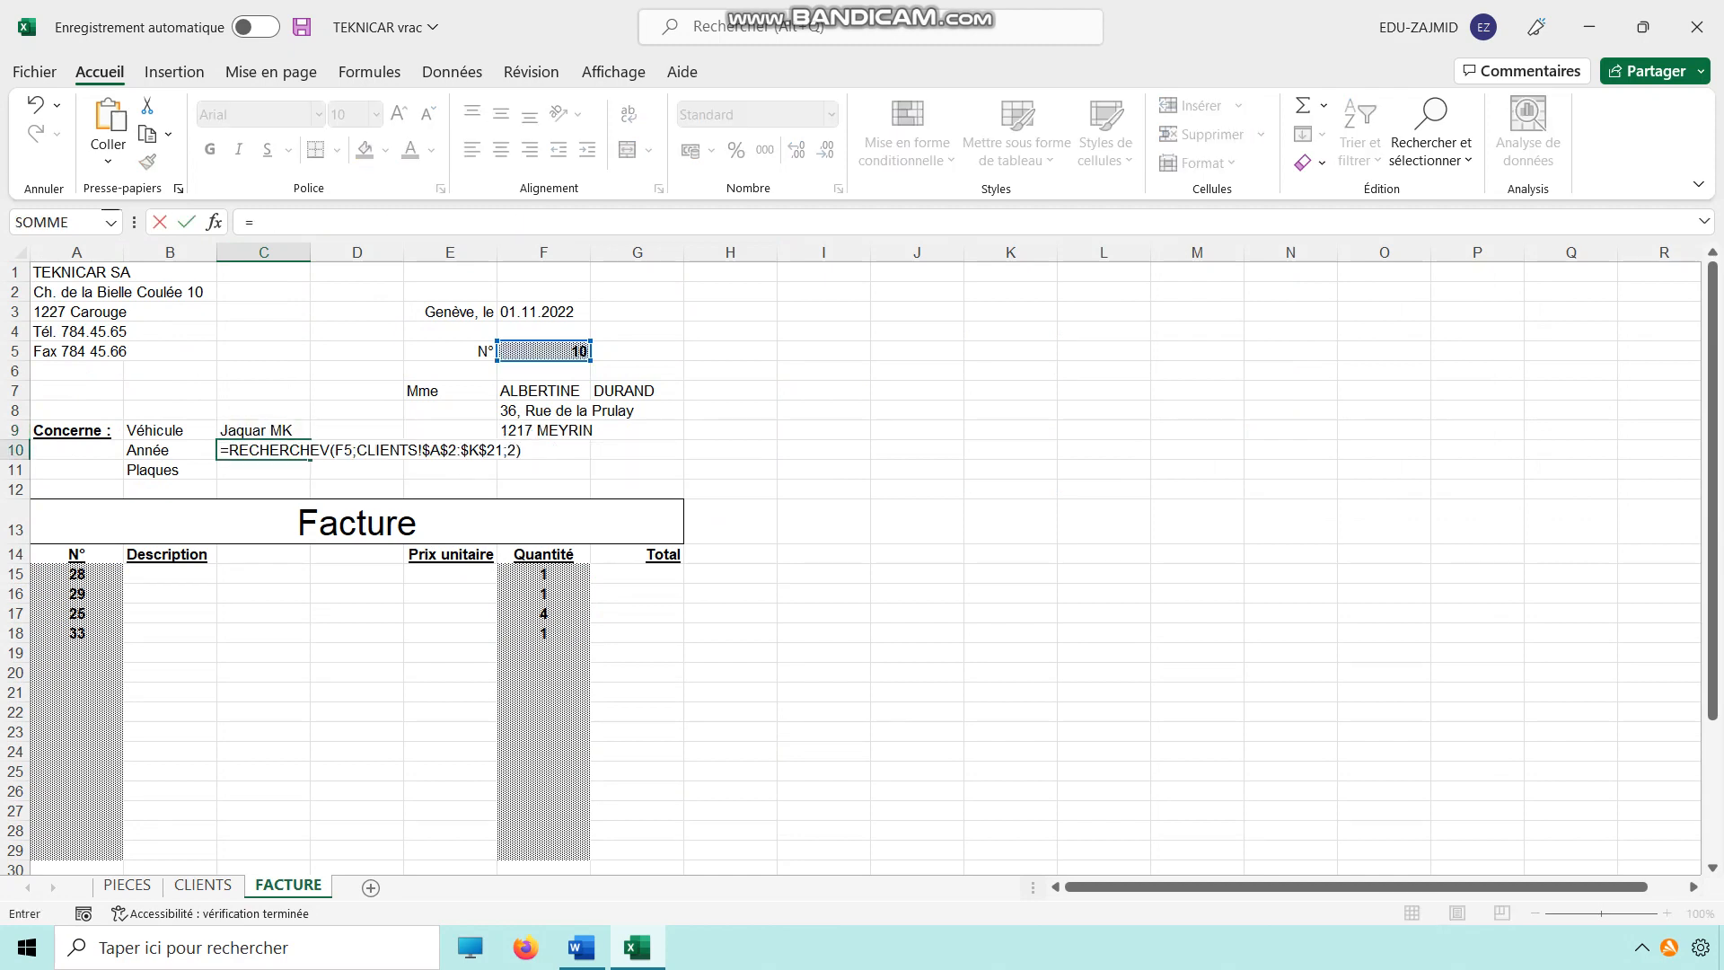
{"action": "left_click_drag", "start_coordinate": [507, 451], "coordinate": [516, 450]}
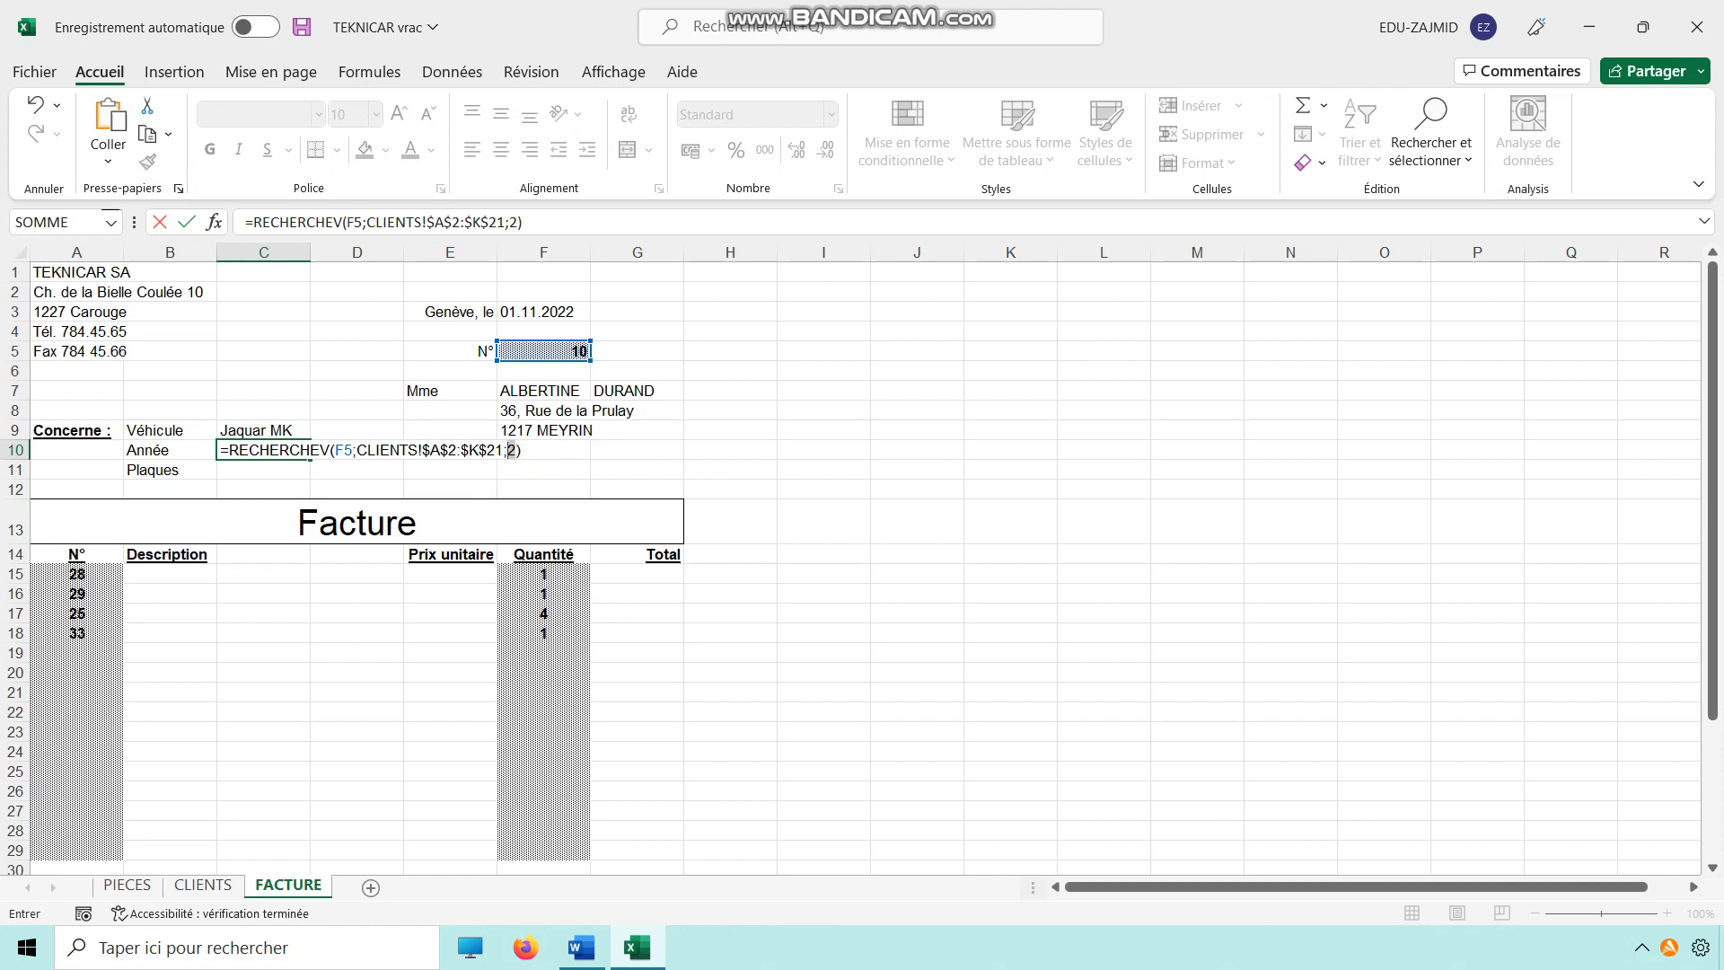
{"action": "type", "text": "10"}
{"action": "key", "text": "Return"}
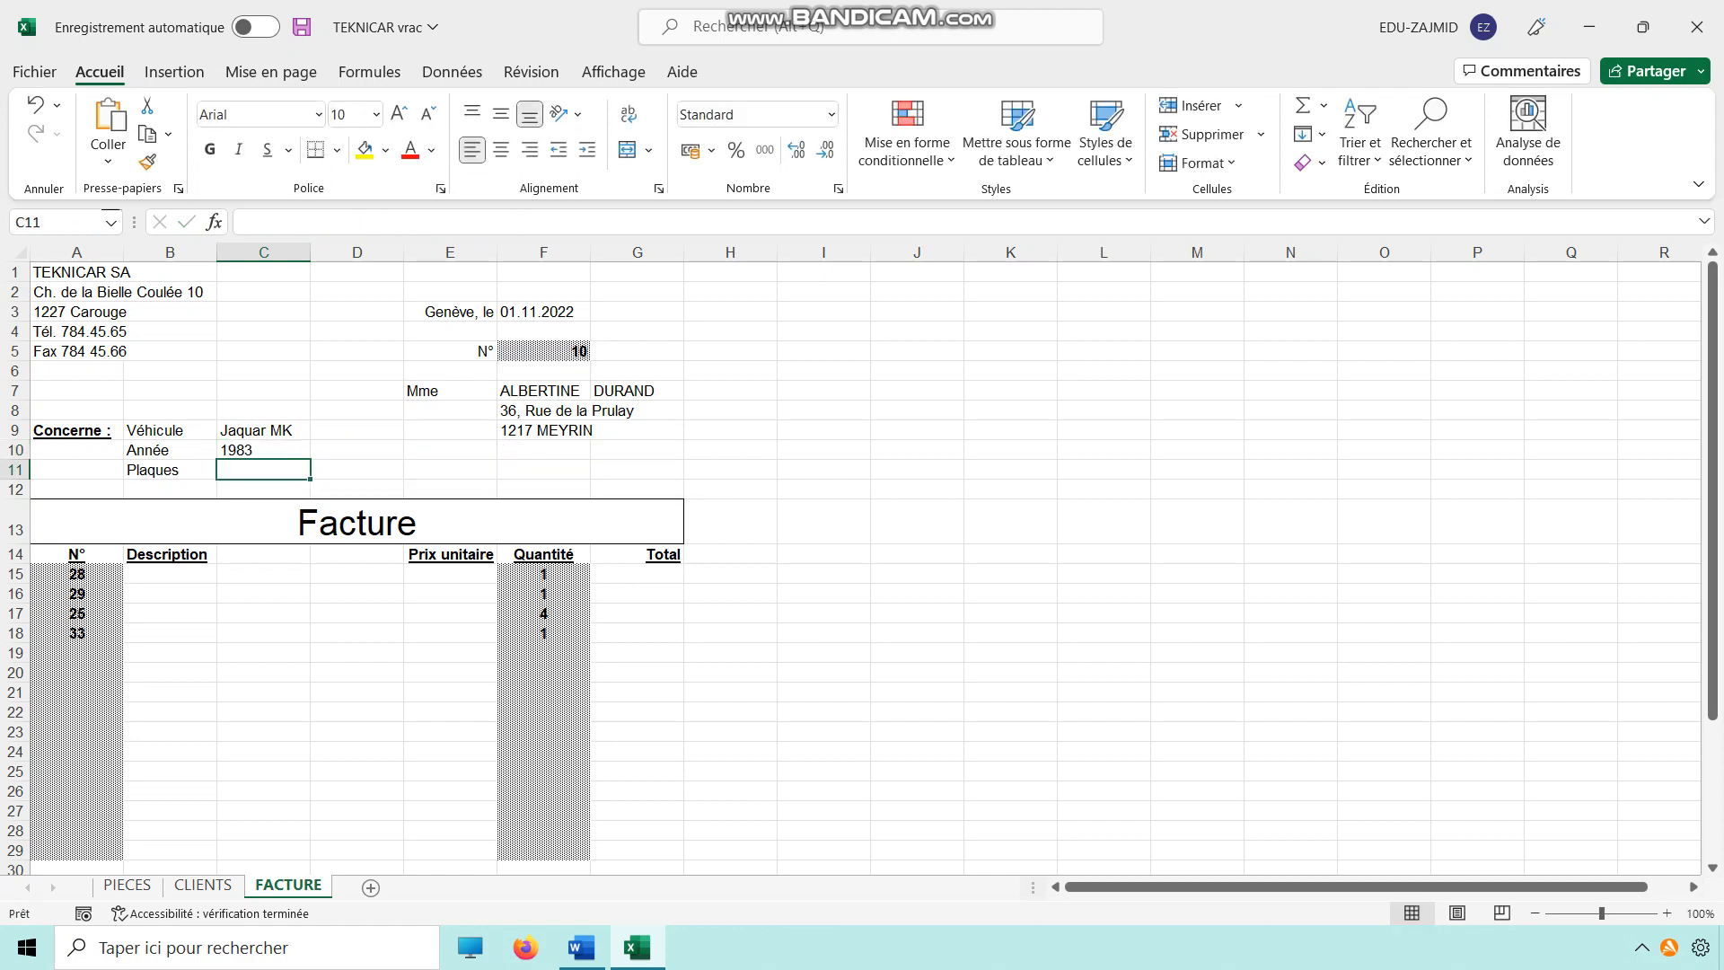
Enter =RECHERCHEV(F5;CLIENTS!$A$2:$K$21;11) in cell C11 beside Plaques for the licence plates
{"action": "key", "text": "F2"}
{"action": "type", "text": "=RECHERCHEV(F5;CLIENTS!$A$2:$K$21;2)"}
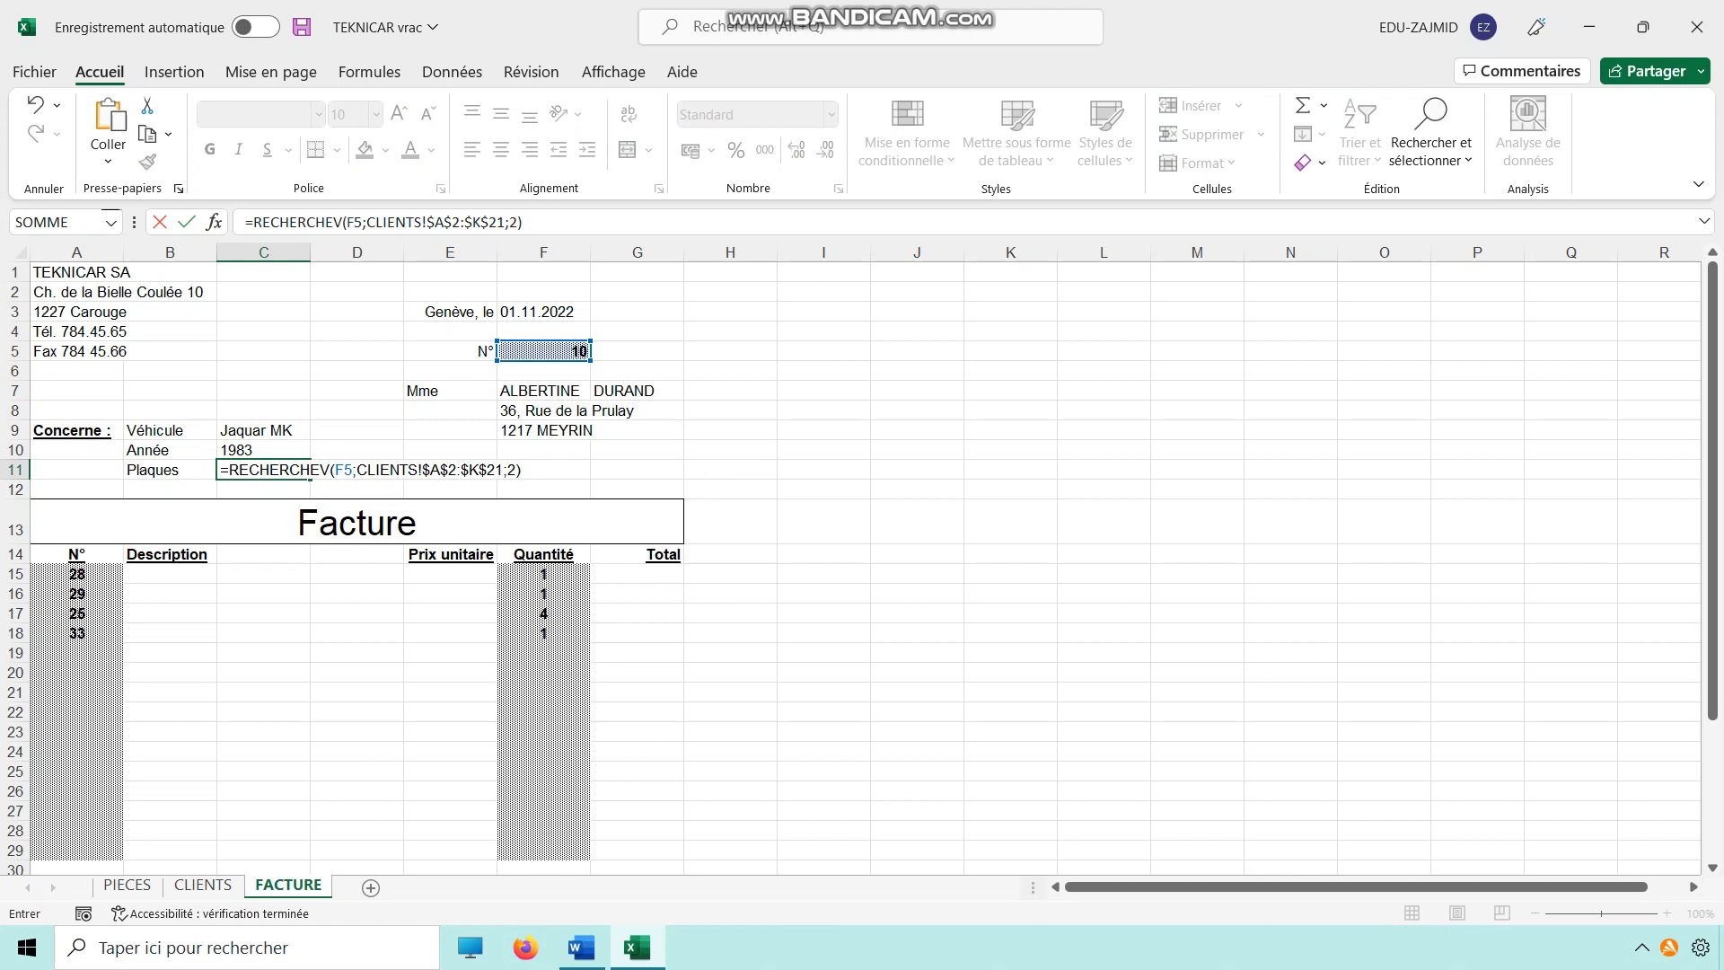
{"action": "left_click_drag", "start_coordinate": [508, 471], "coordinate": [539, 492]}
{"action": "type", "text": "11"}
{"action": "key", "text": "Return"}
{"action": "left_click", "coordinate": [543, 522]}
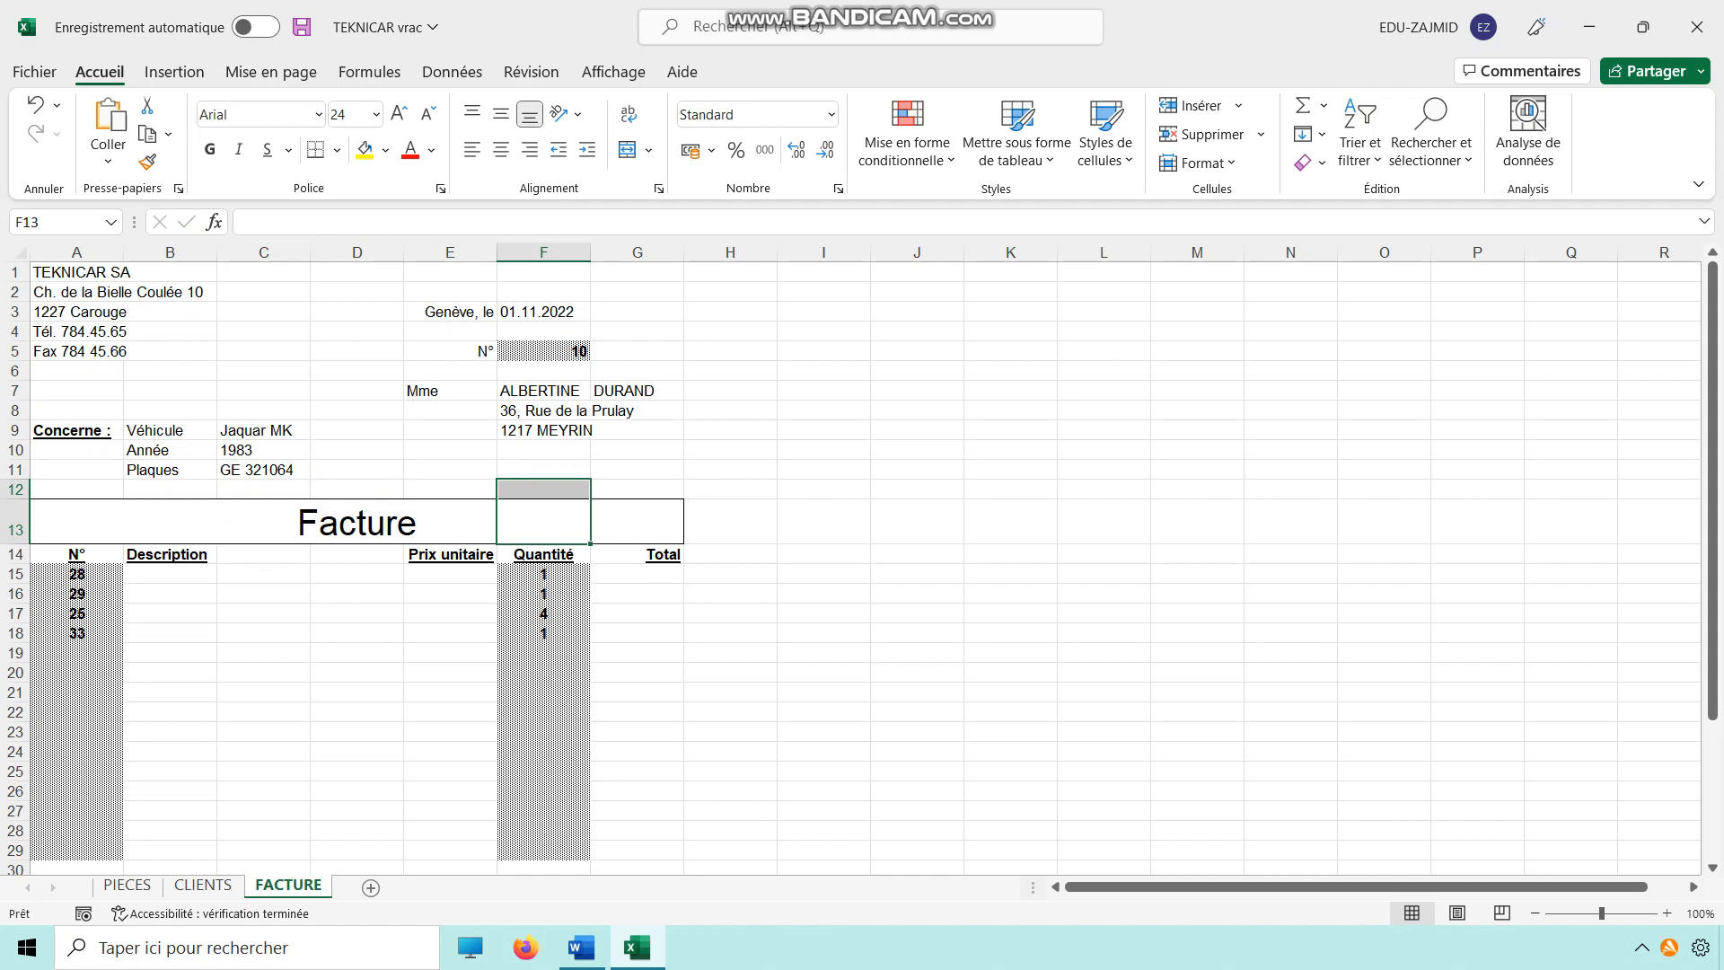
Replace the client number in cell F5 with the next one in the client list to test the lookups
{"action": "left_click", "coordinate": [543, 351]}
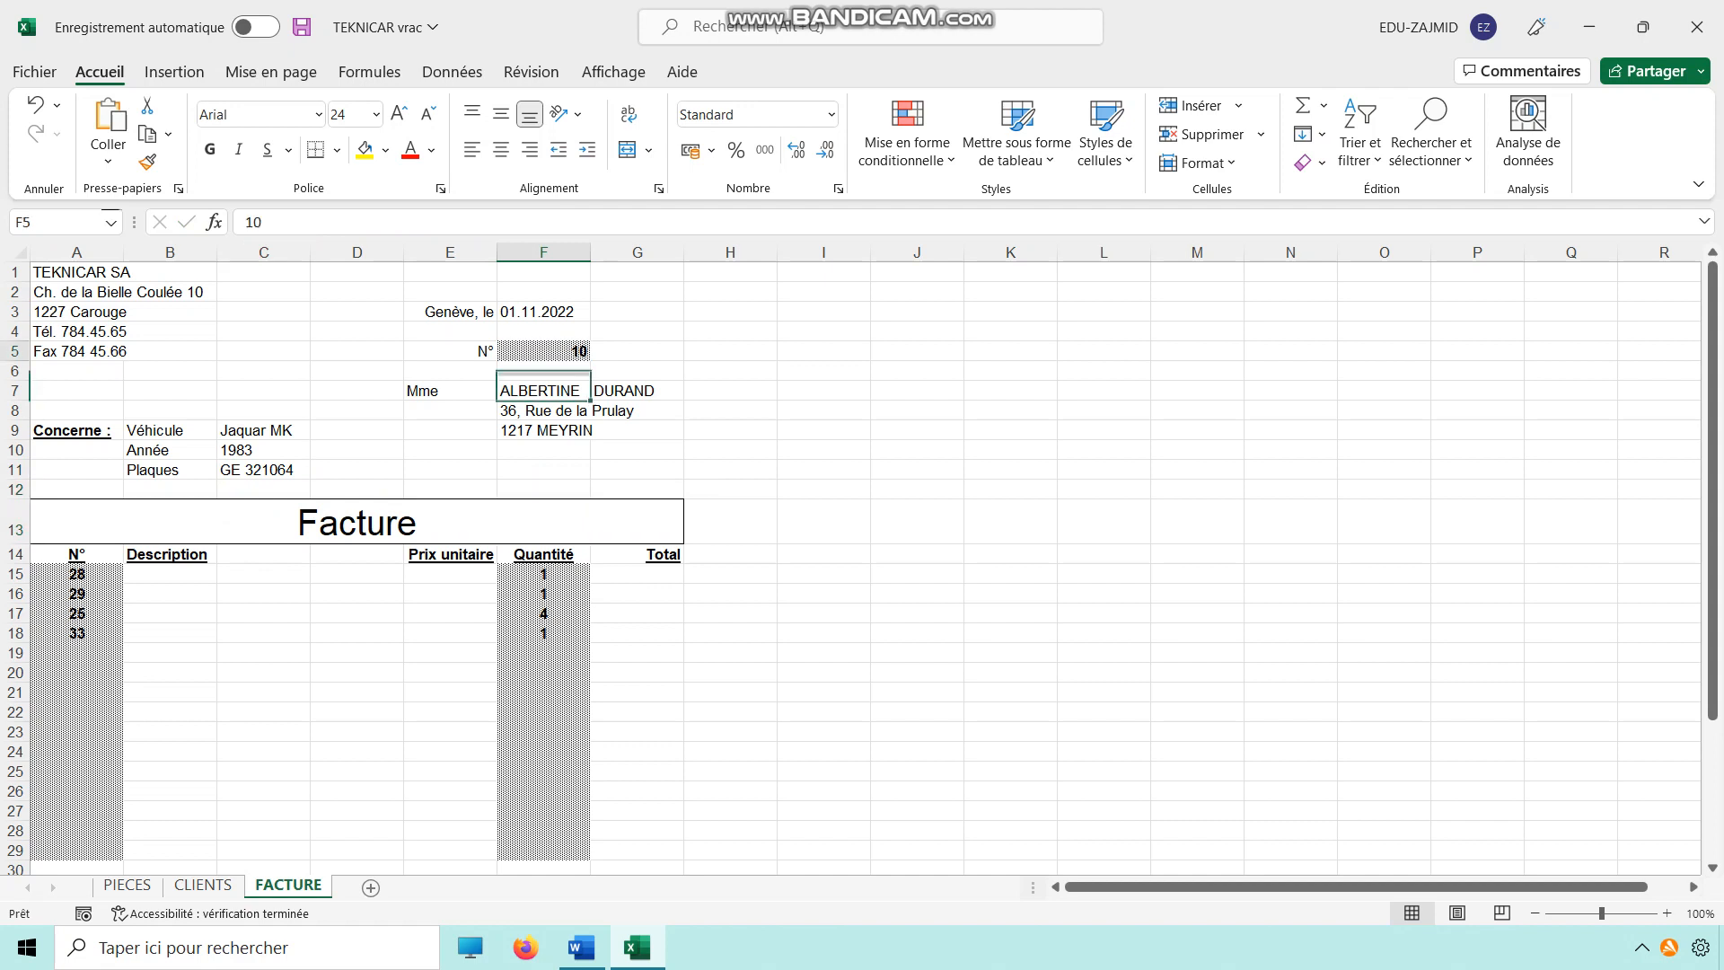
{"action": "type", "text": "11"}
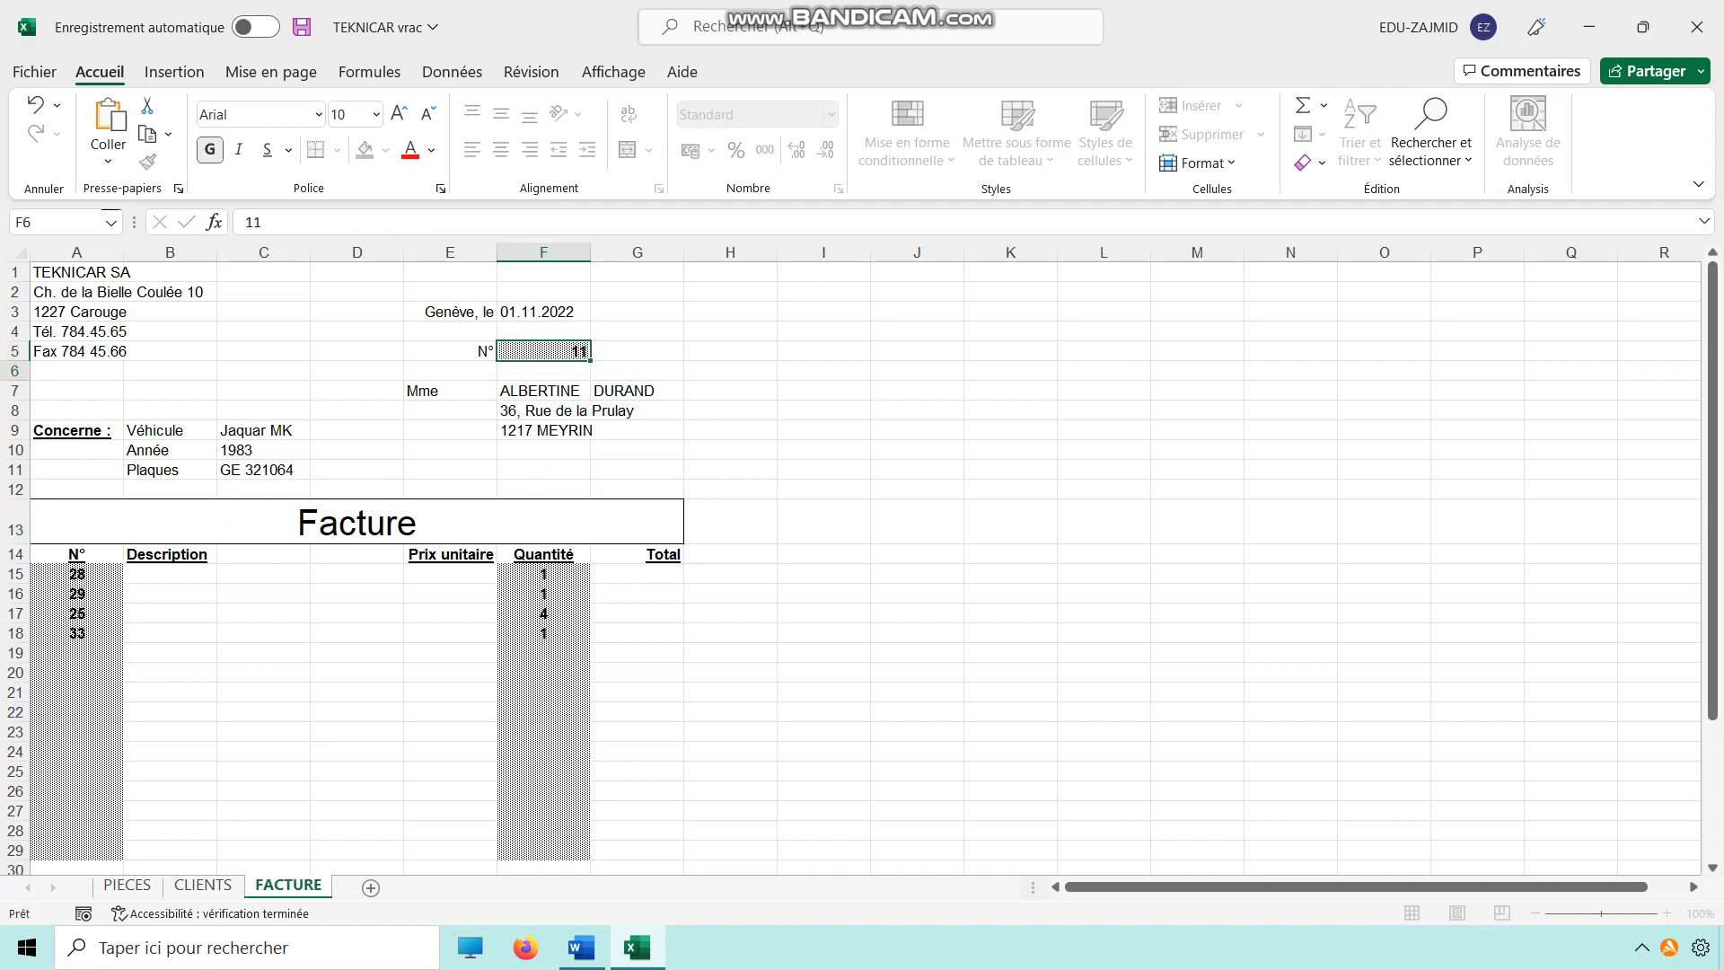
{"action": "key", "text": "Return"}
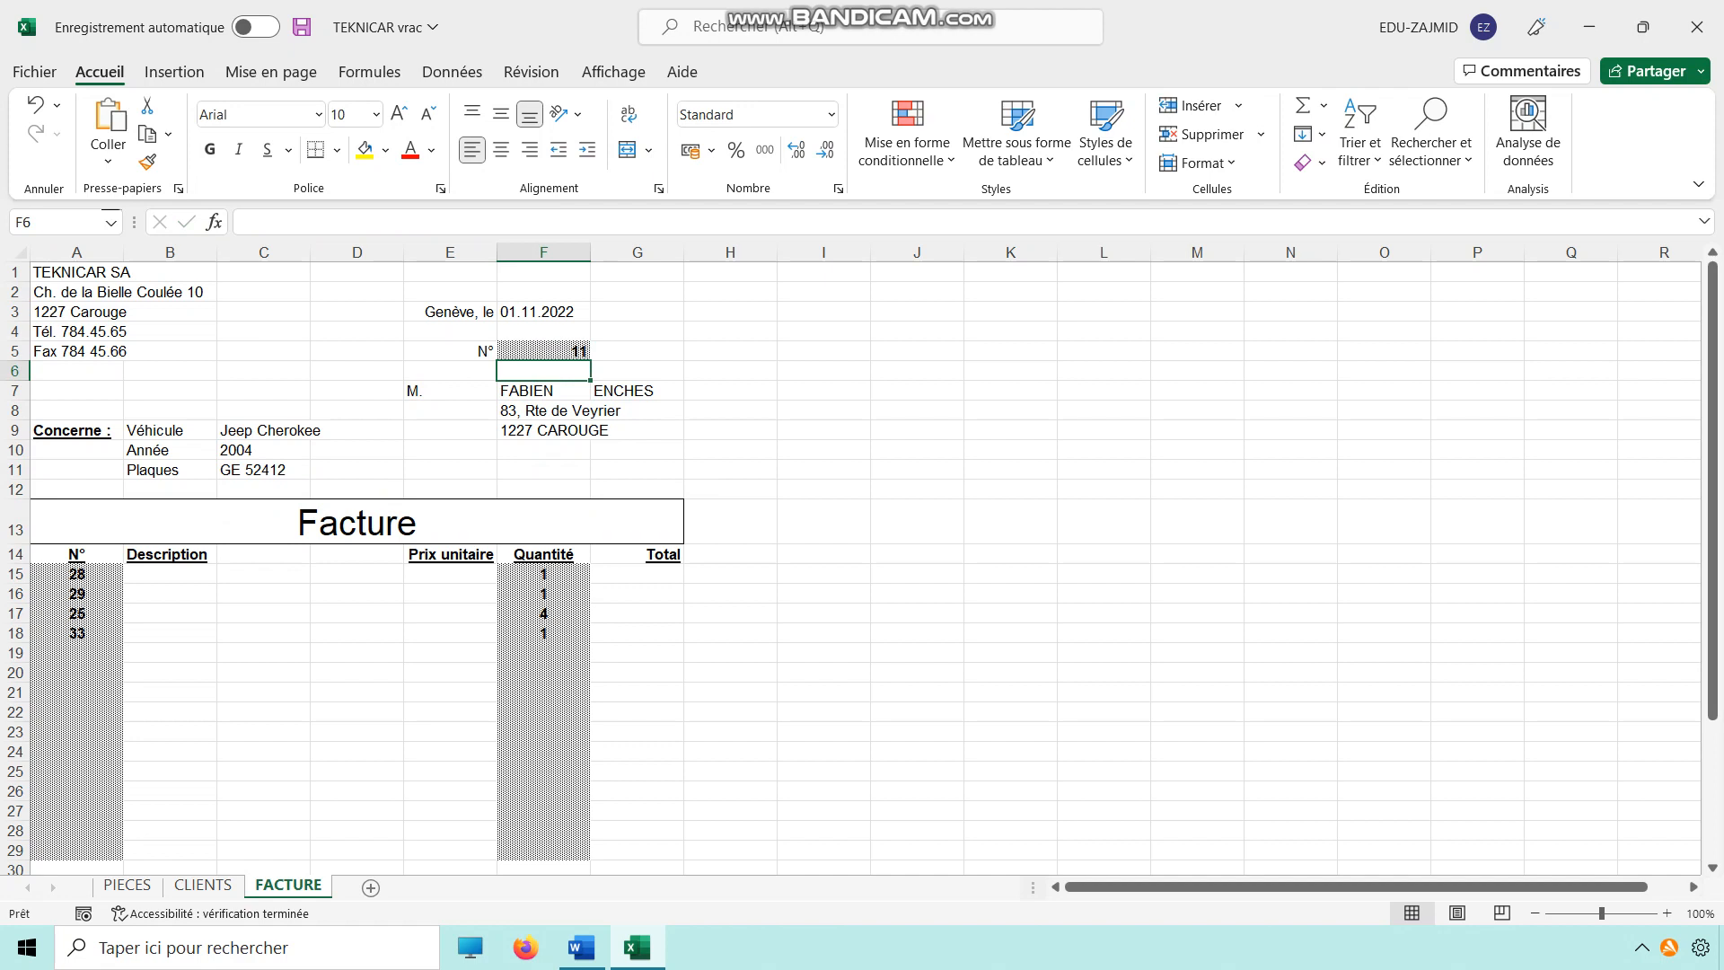
Start a RECHERCHEV formula in cell B15 under Description, using the part number in A15 as the lookup value
{"action": "left_click_drag", "start_coordinate": [76, 574], "coordinate": [544, 653]}
{"action": "left_click", "coordinate": [76, 574]}
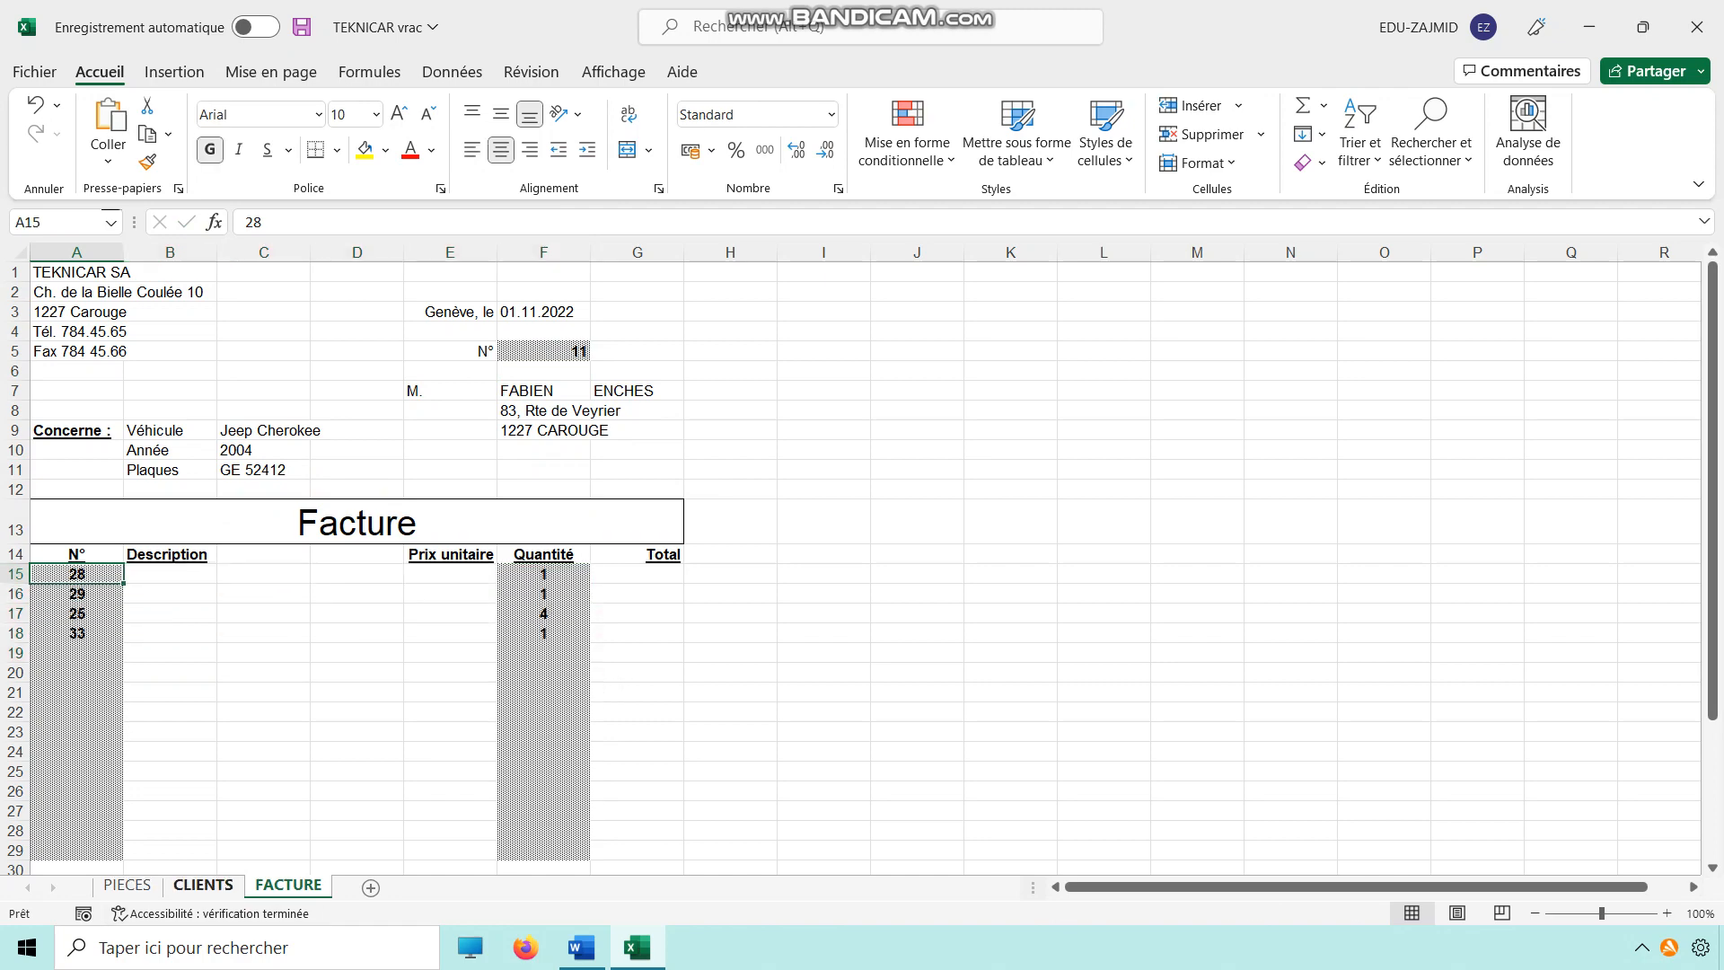
{"action": "left_click", "coordinate": [127, 885]}
{"action": "left_click", "coordinate": [288, 885]}
{"action": "left_click", "coordinate": [170, 574]}
{"action": "type", "text": "="}
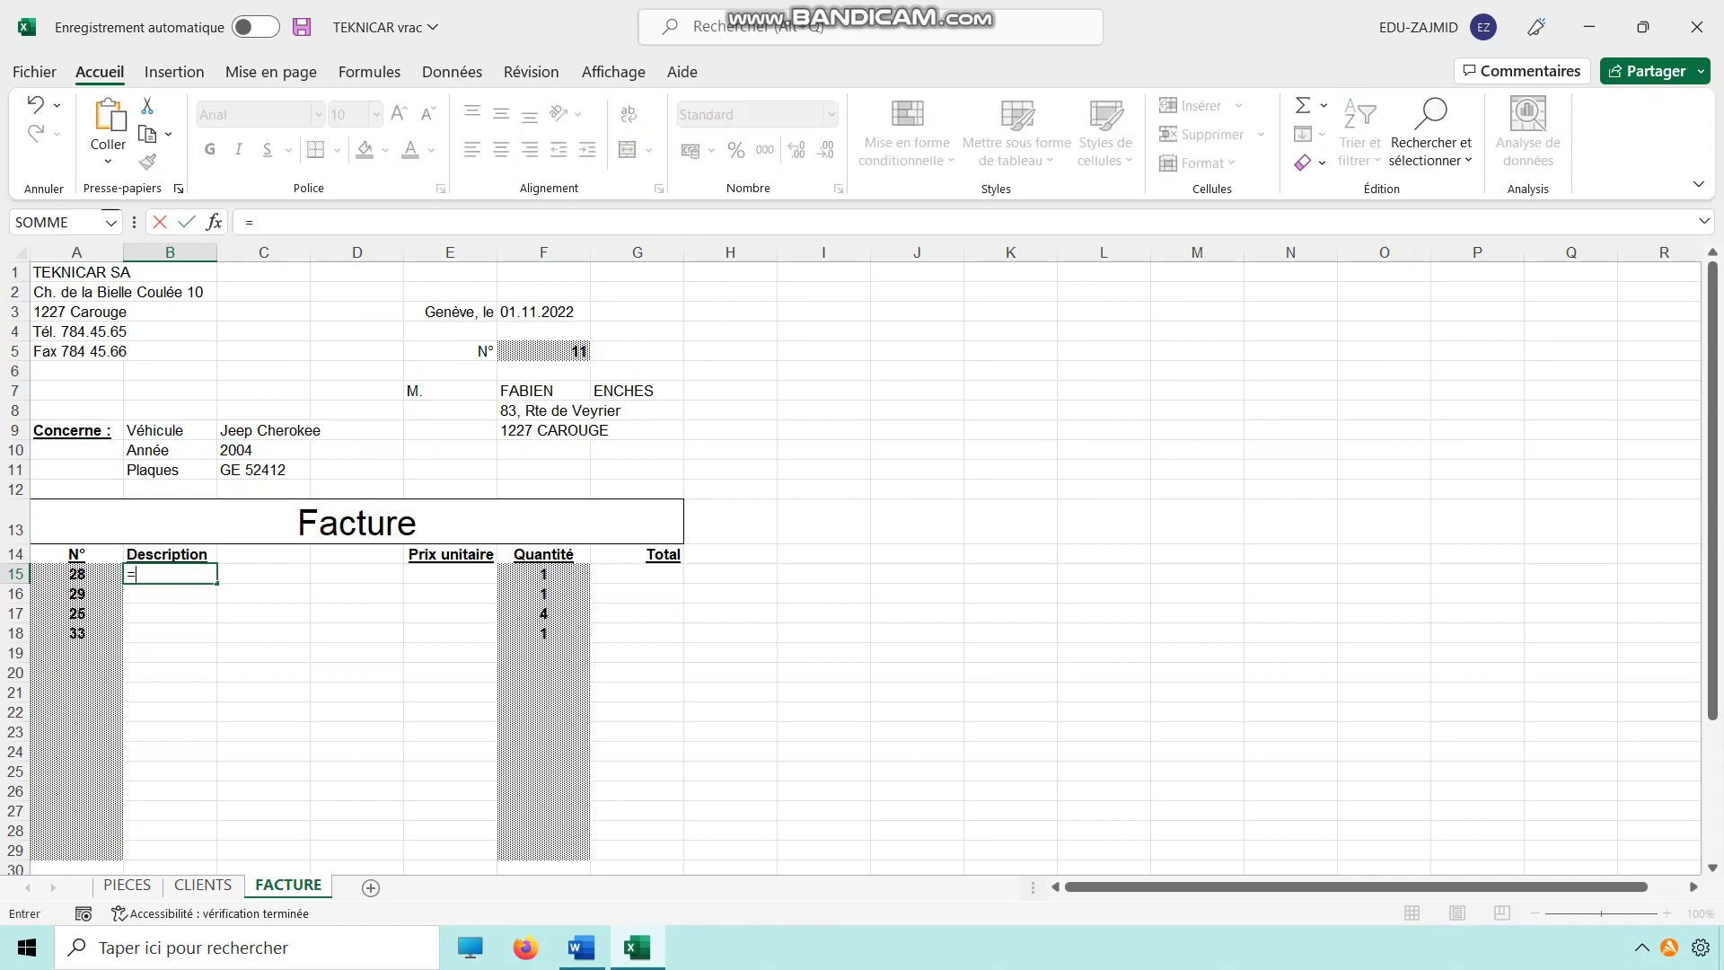
{"action": "type", "text": "recherchev("}
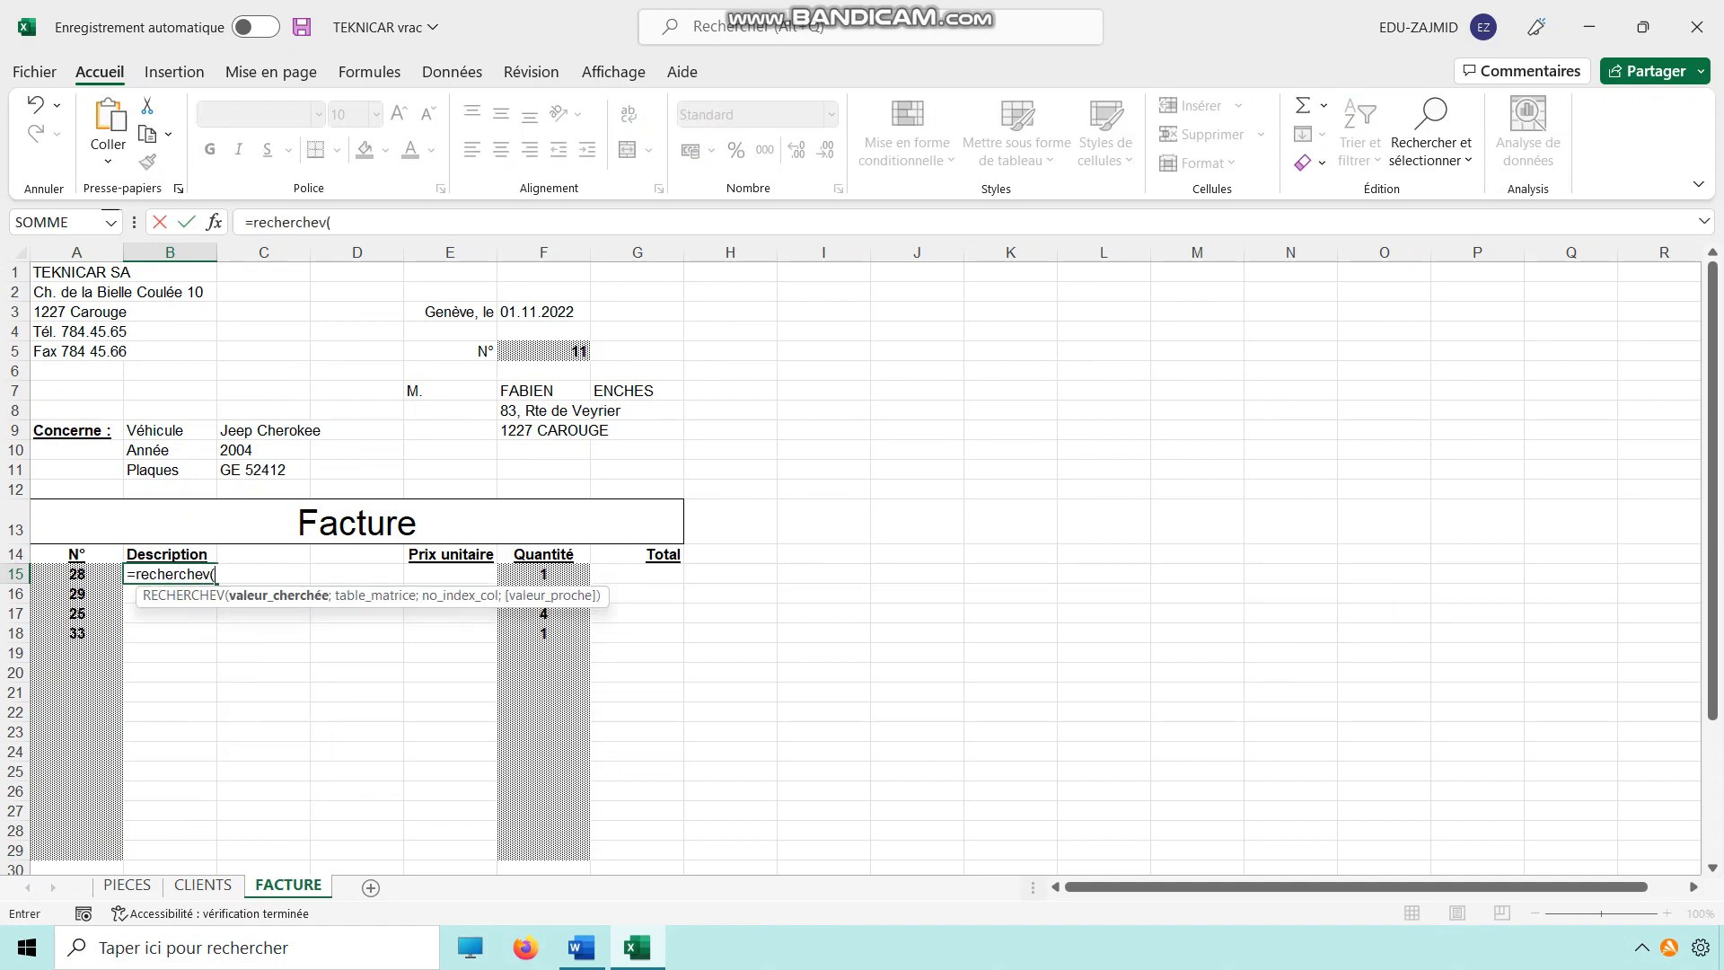
{"action": "key", "text": "ctrl+a"}
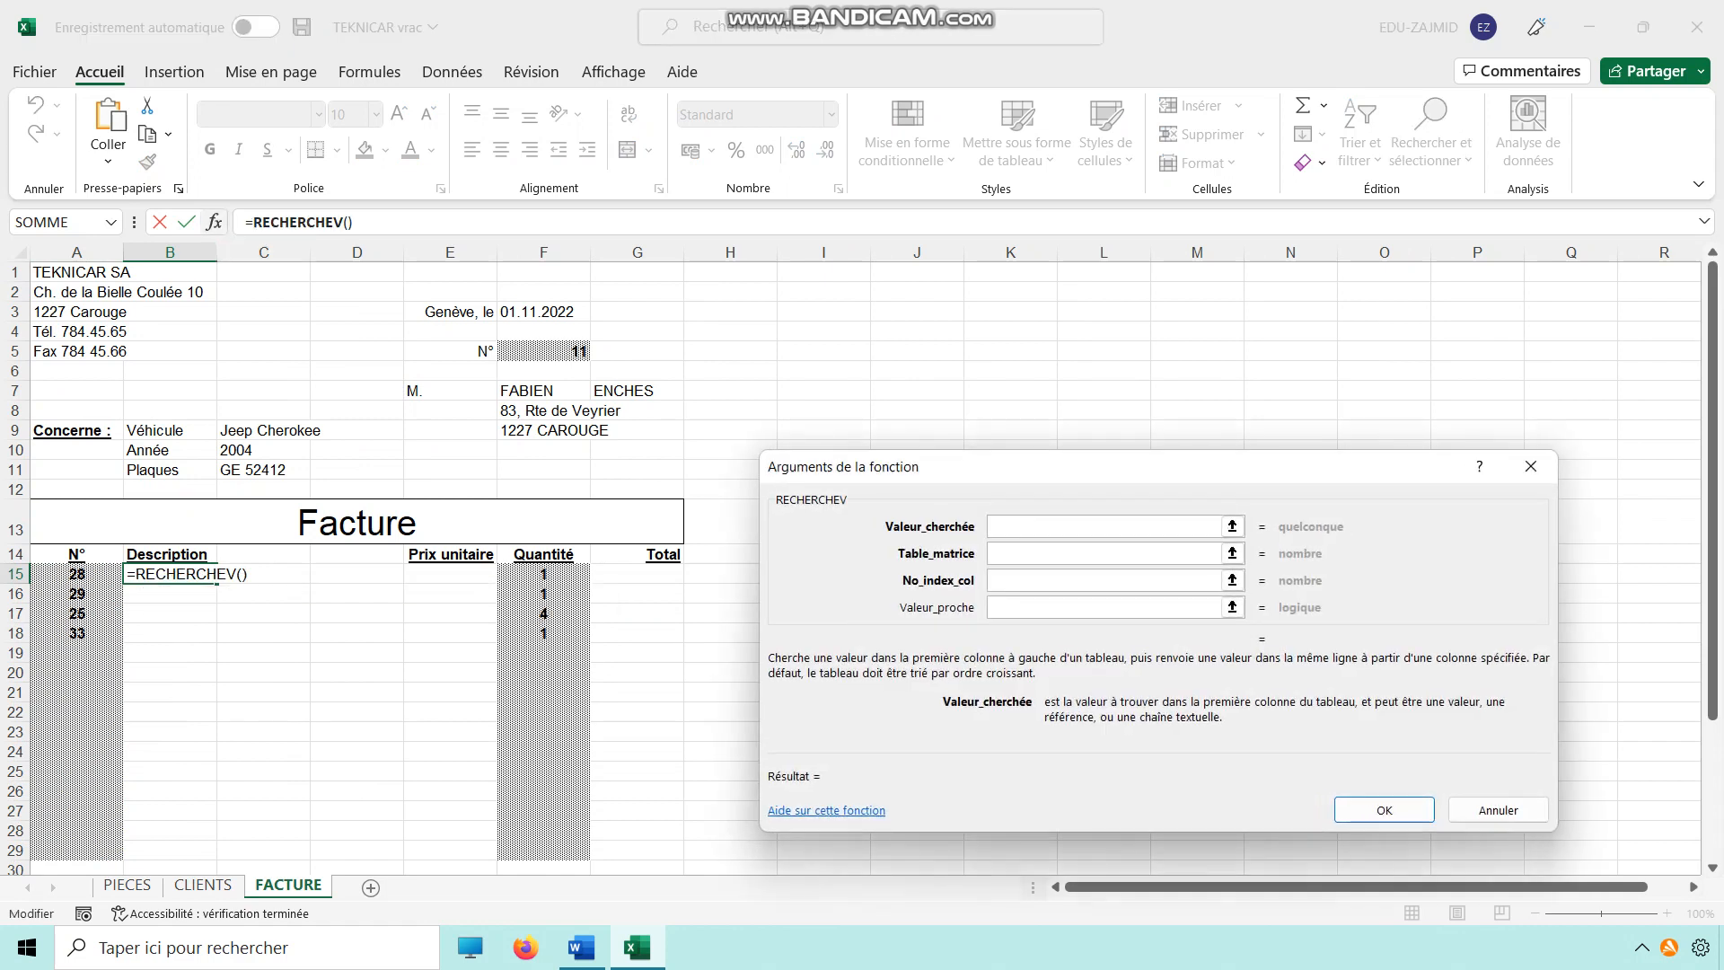
{"action": "left_click", "coordinate": [77, 574]}
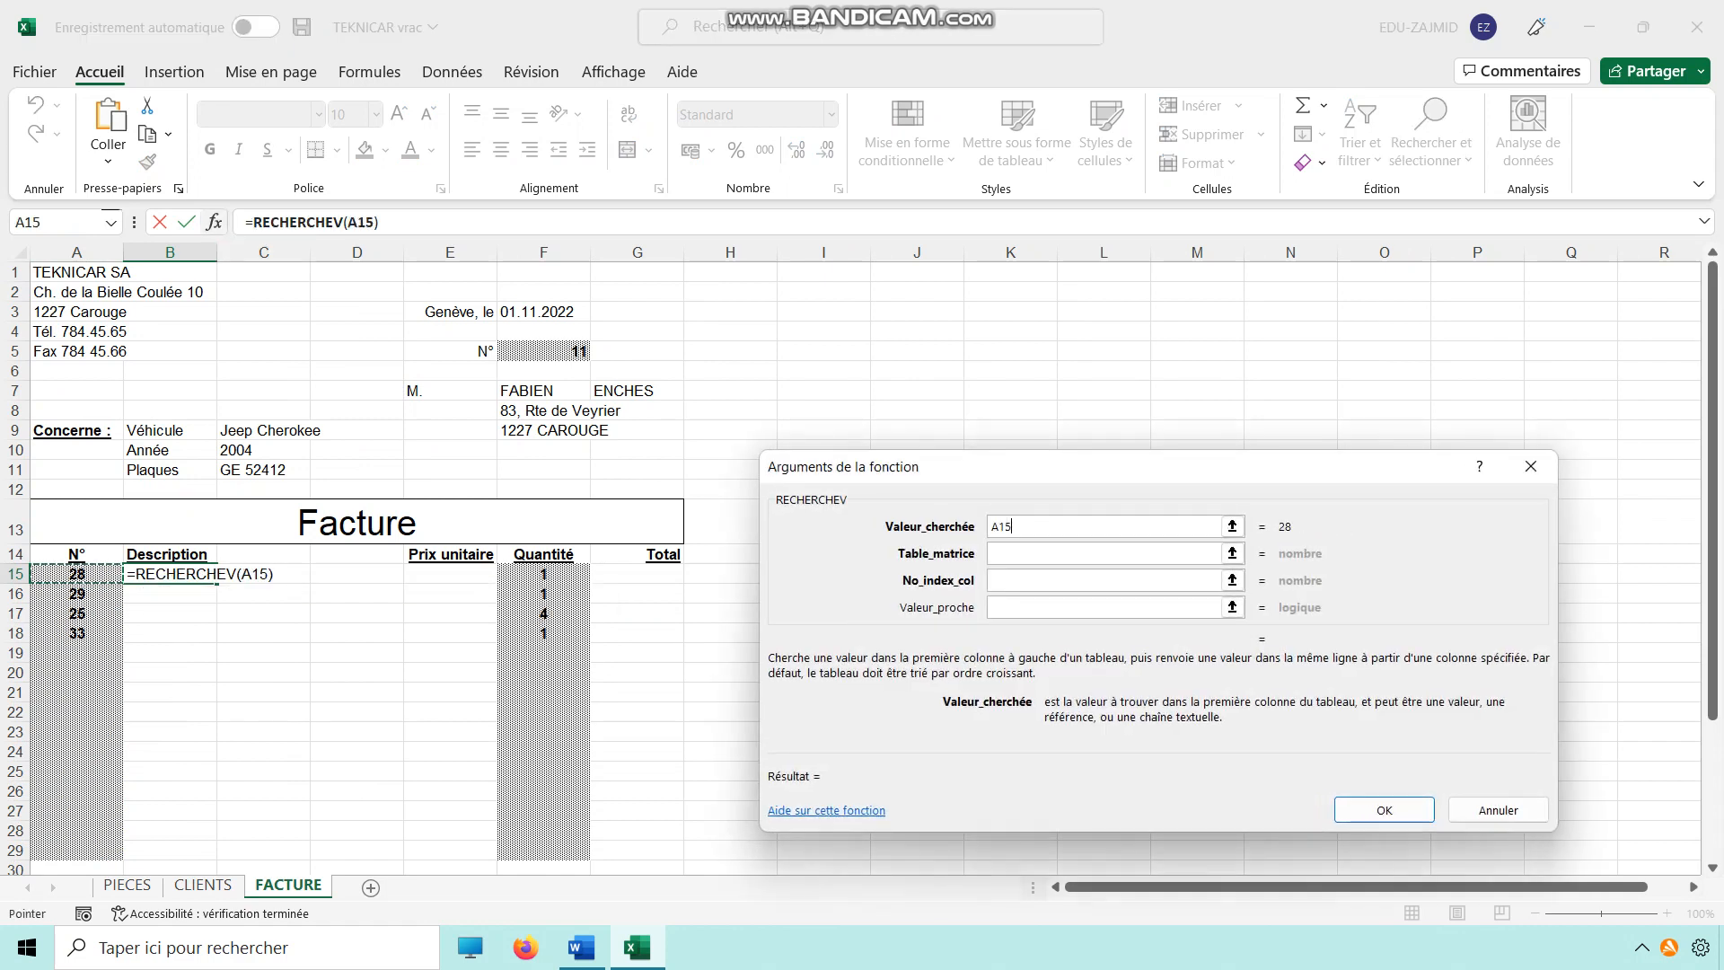
{"action": "key", "text": "Tab"}
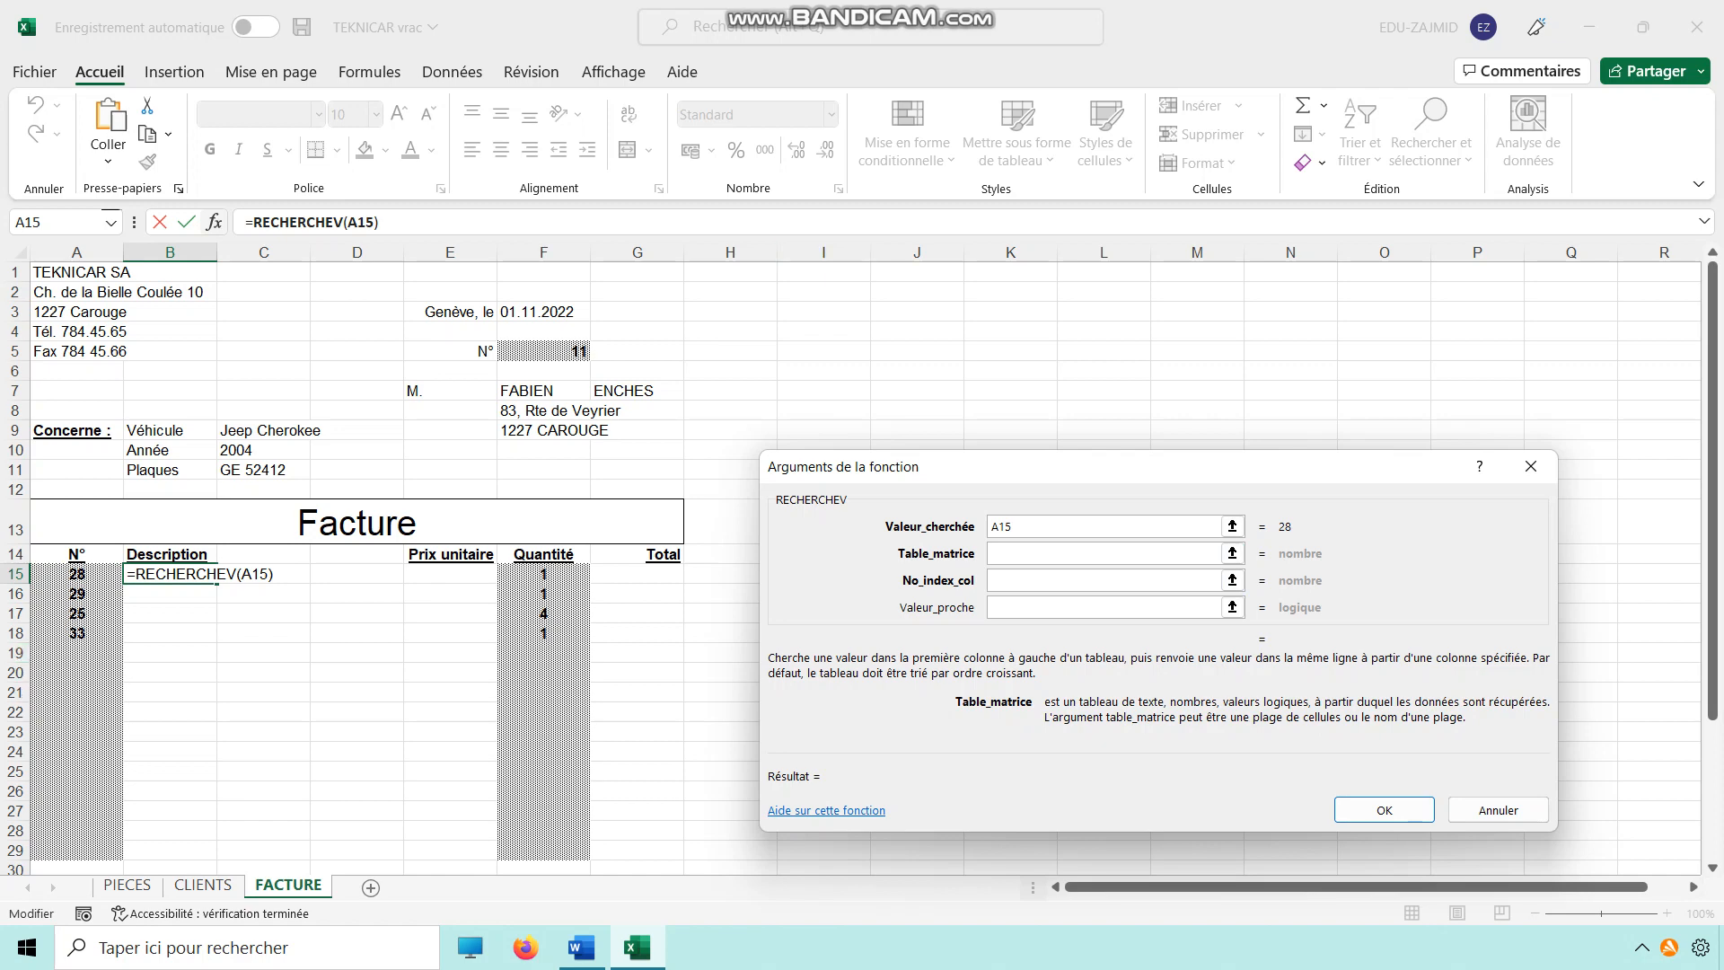
Complete B15's formula with the table PIECES!$A$2:$C$36 and column index 2, and fill it down to B18
{"action": "left_click", "coordinate": [126, 885]}
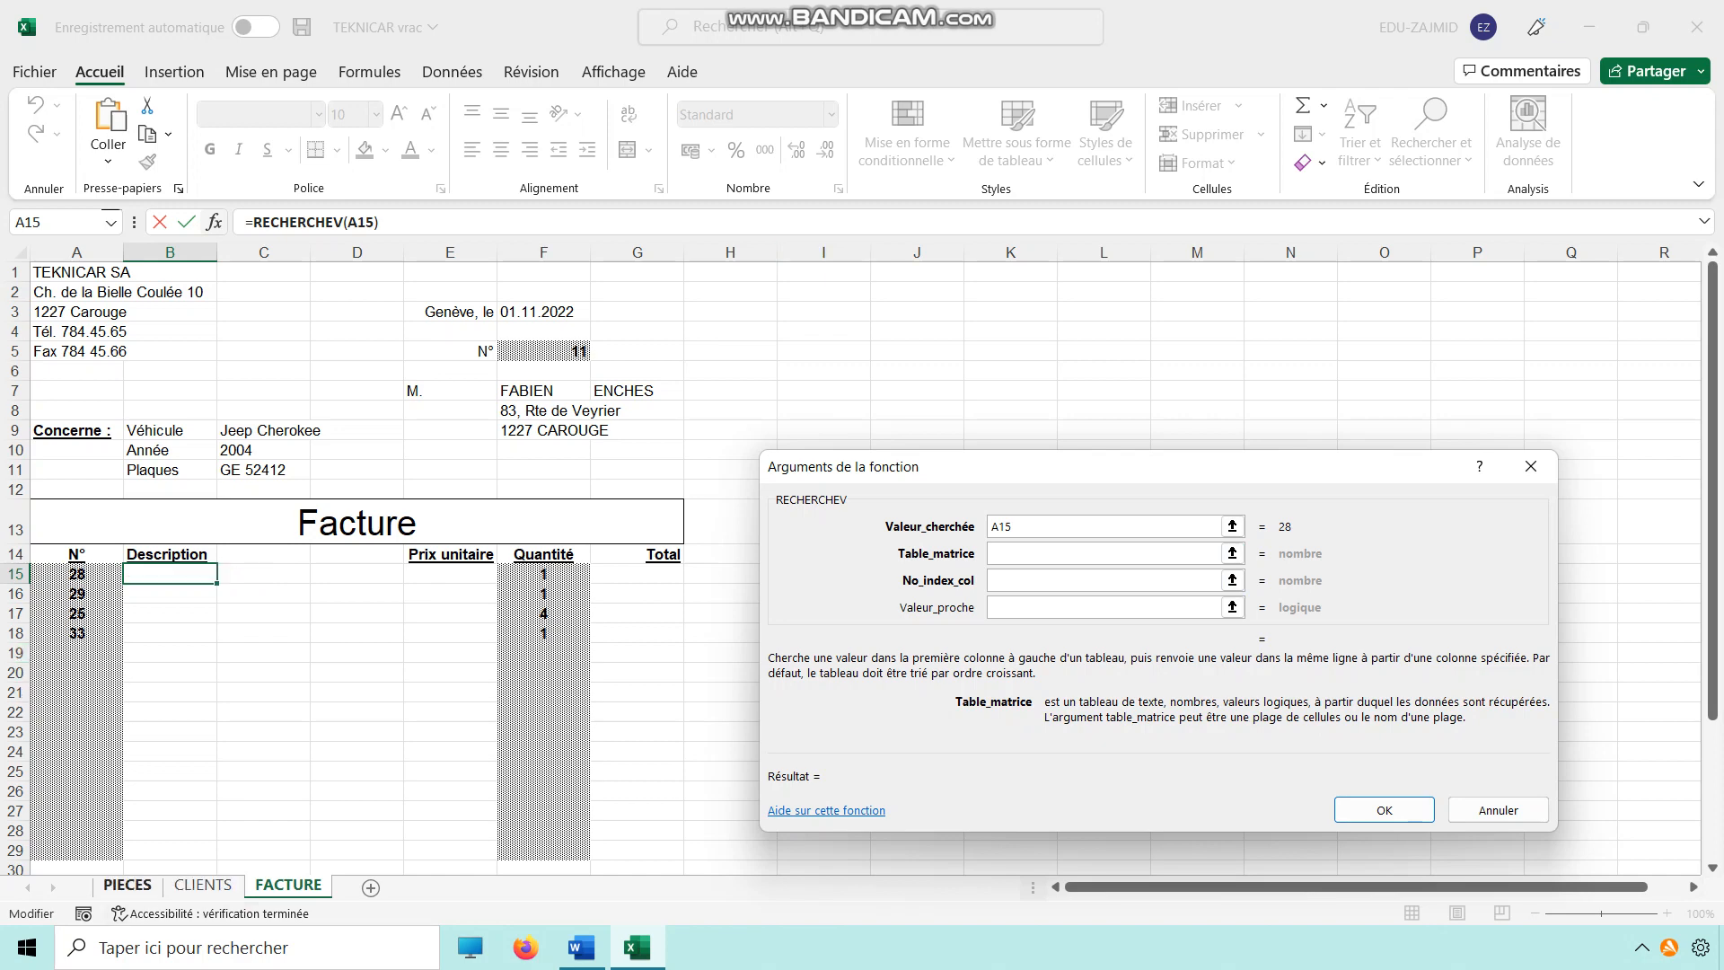
{"action": "left_click_drag", "start_coordinate": [55, 292], "coordinate": [413, 849]}
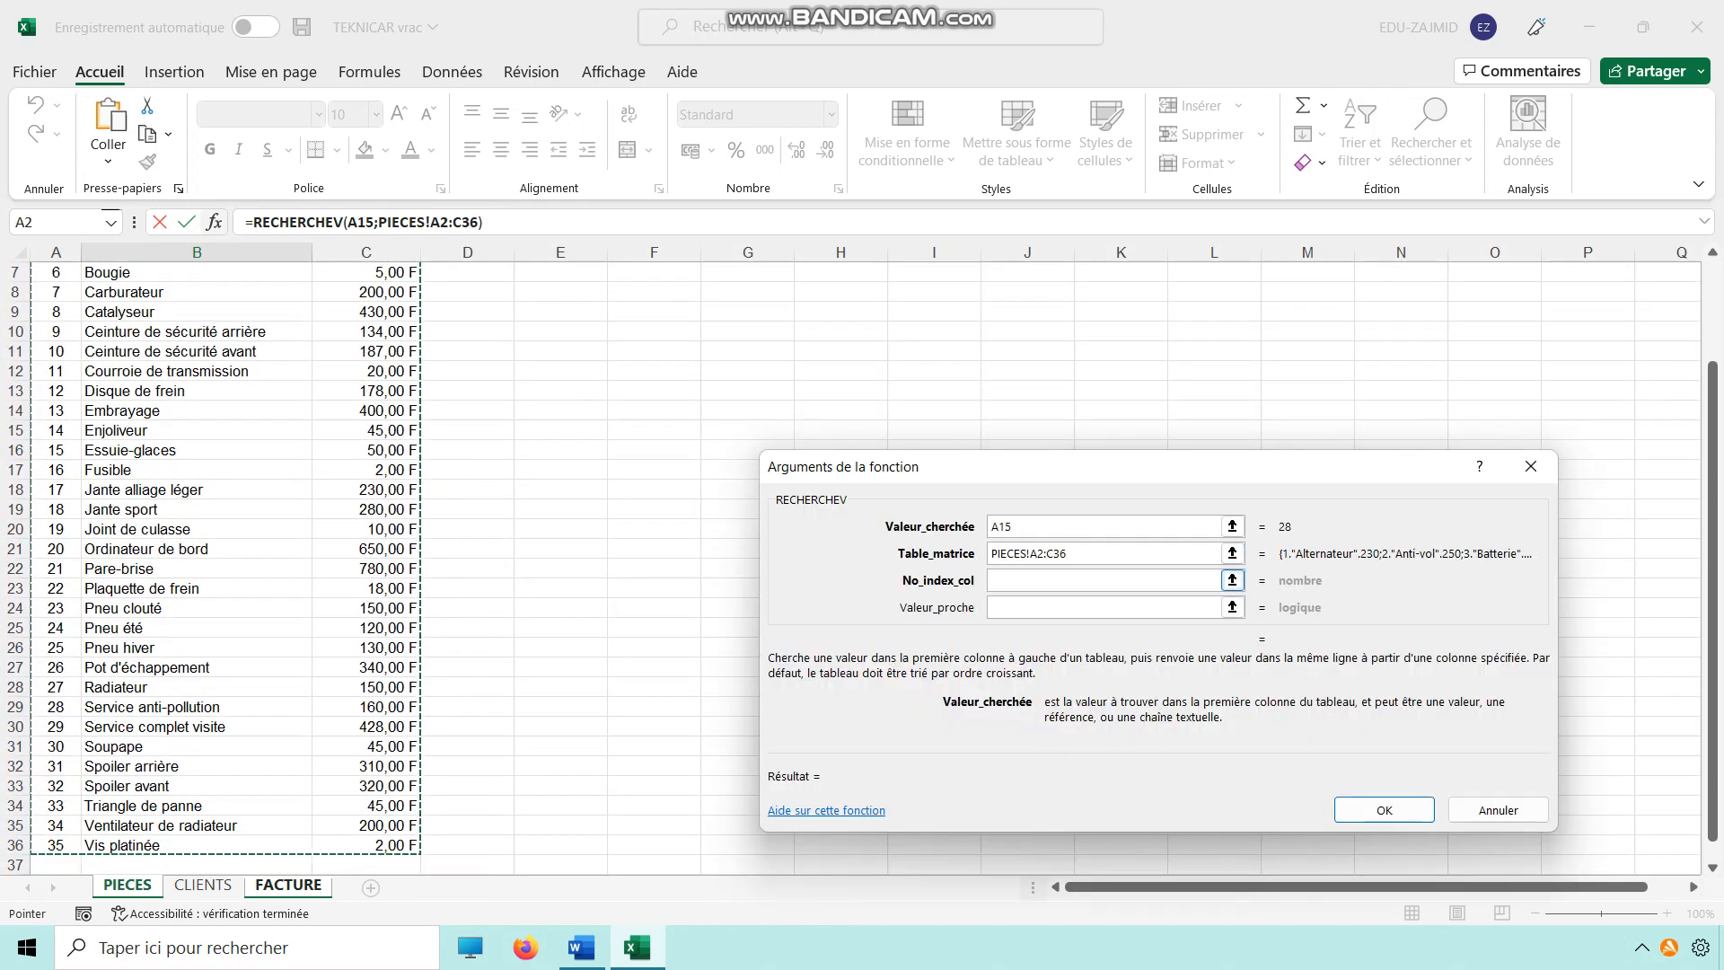
{"action": "key", "text": "F4"}
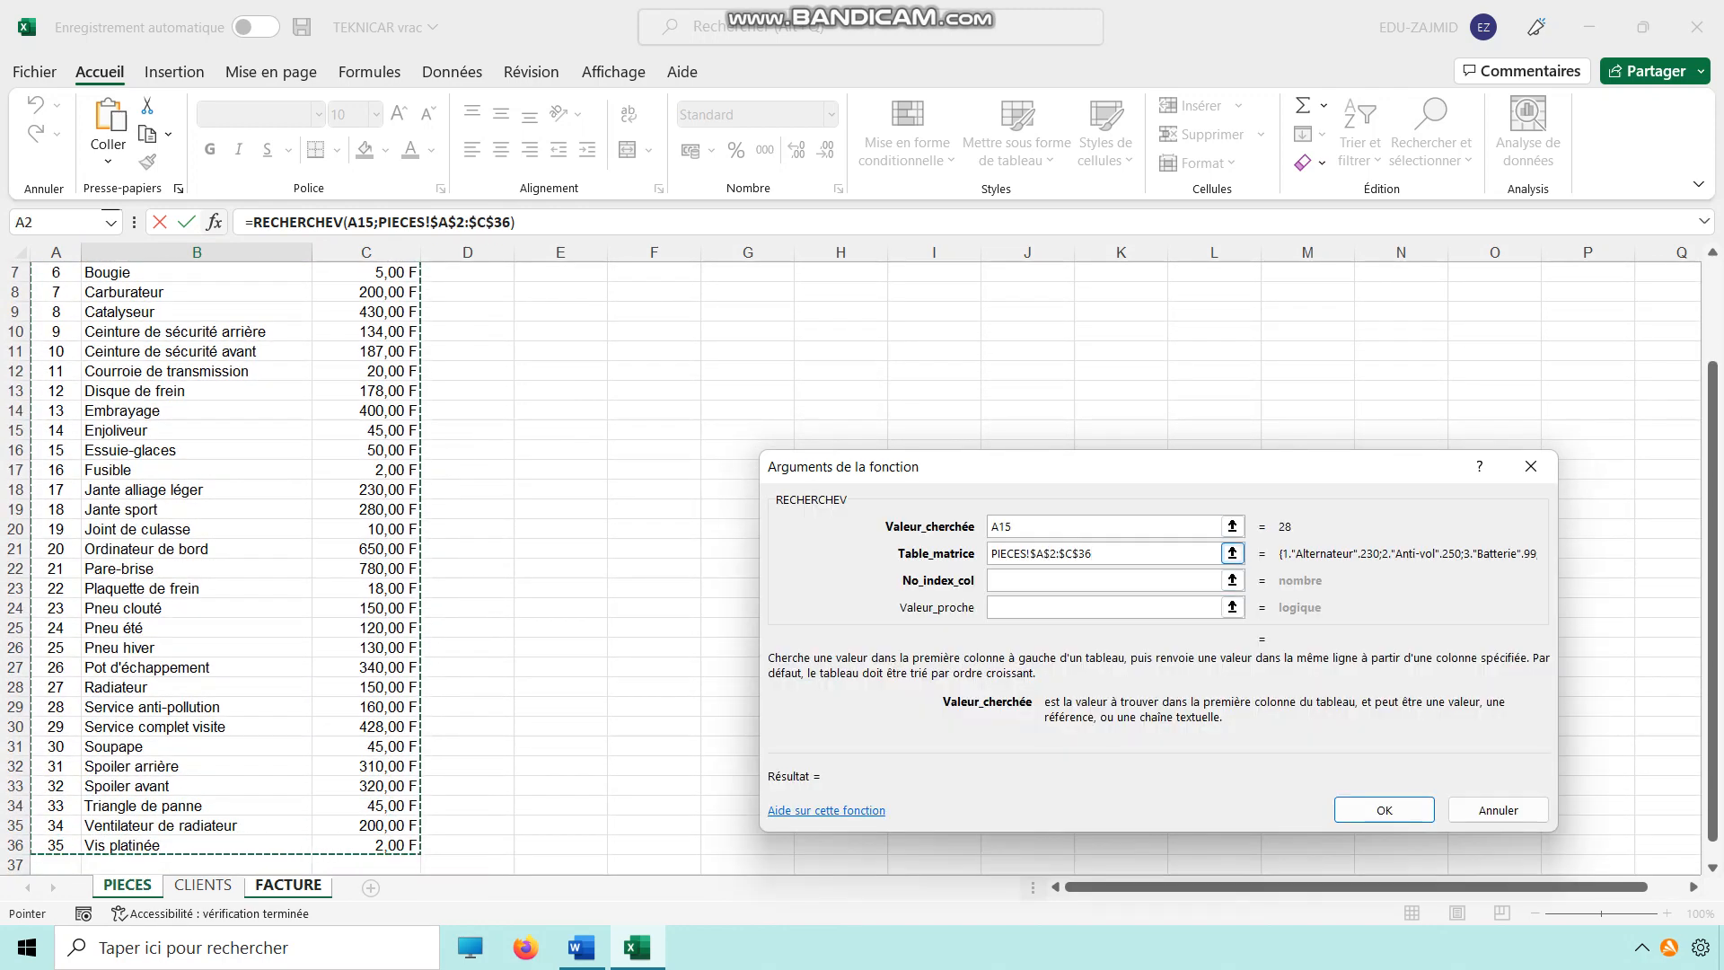
{"action": "key", "text": "Tab"}
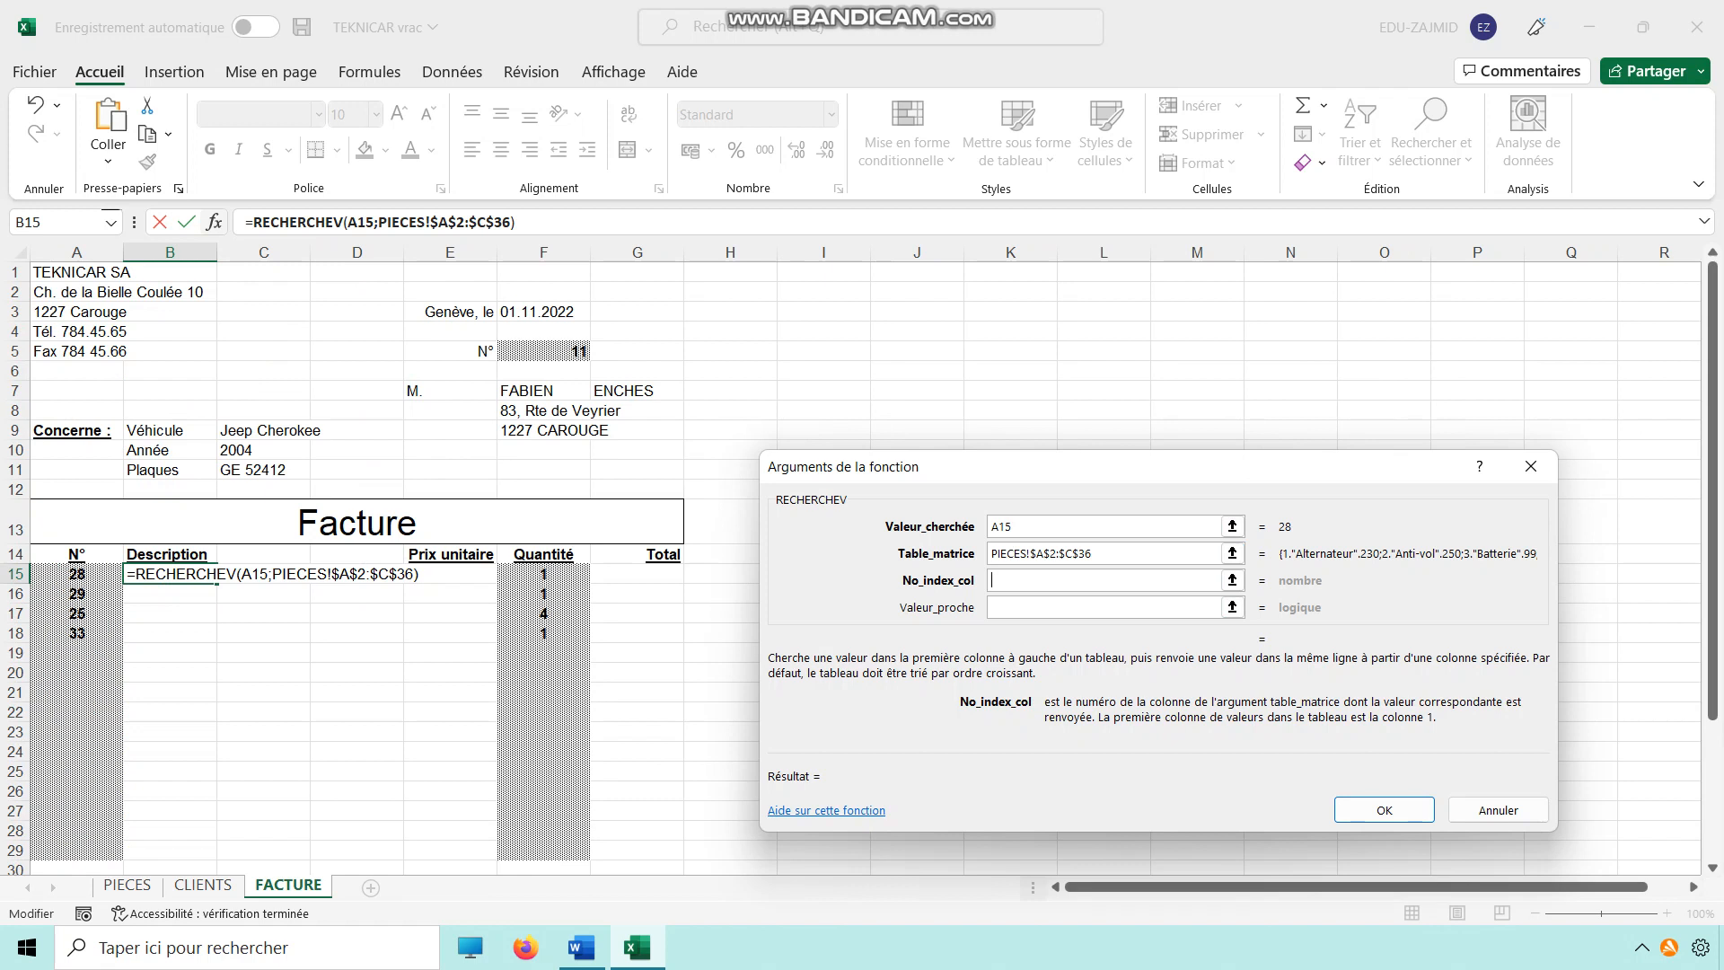
{"action": "type", "text": "2"}
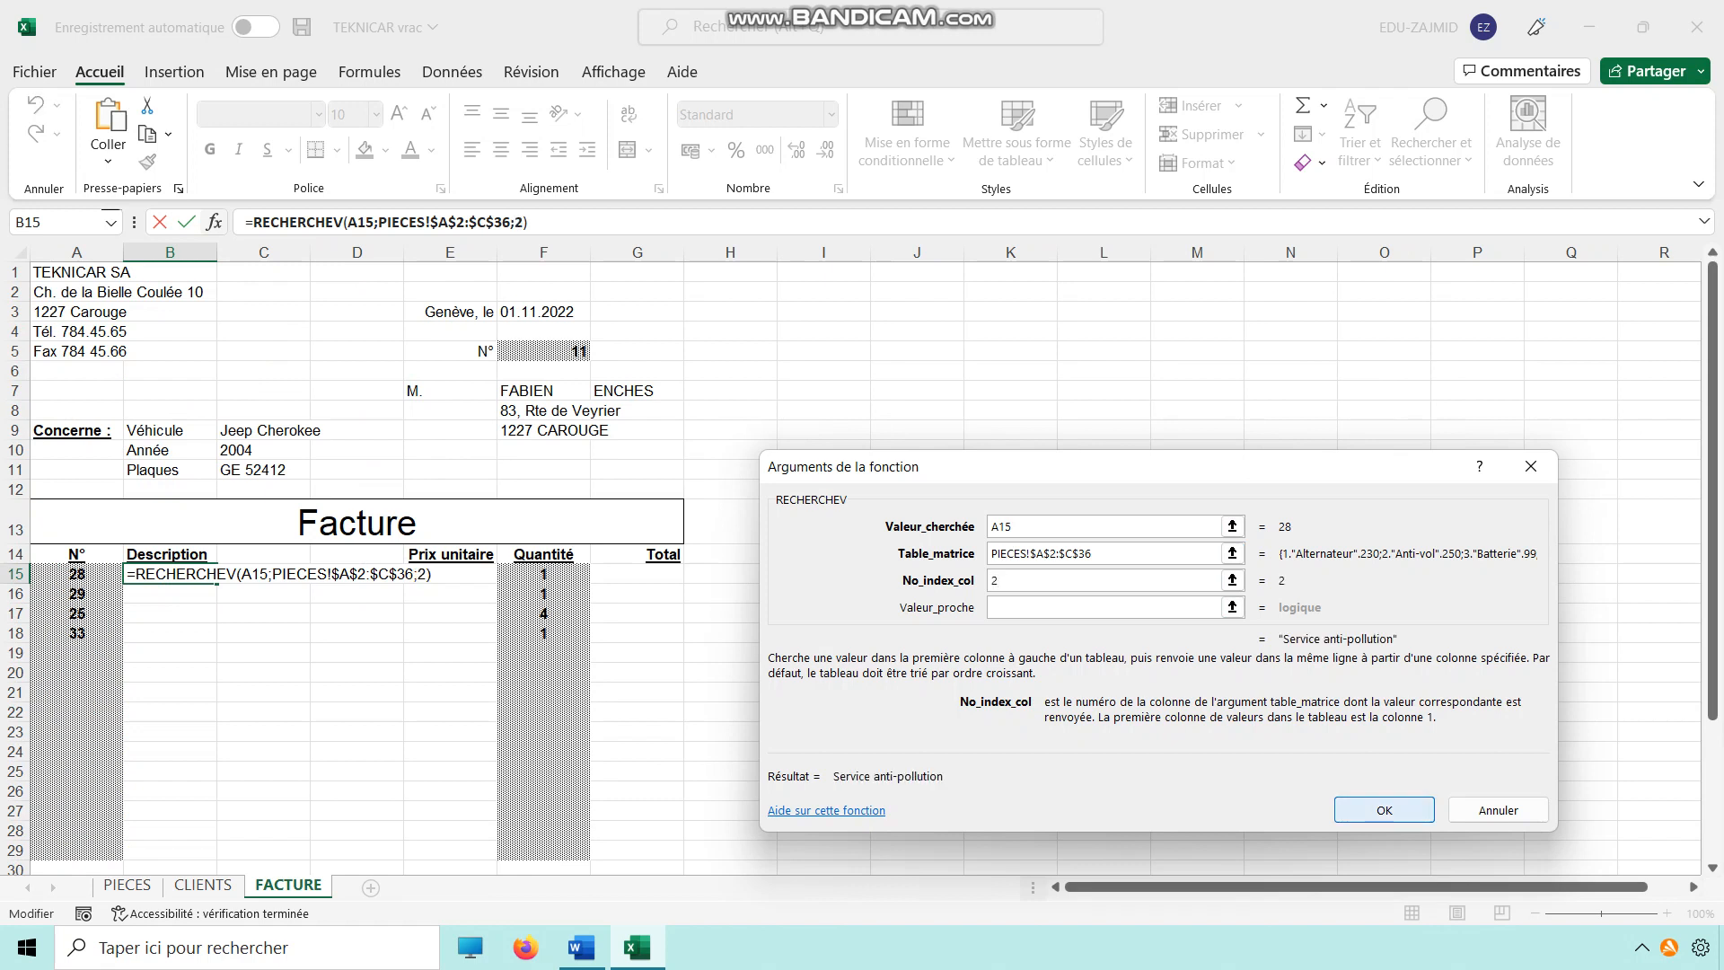
{"action": "left_click", "coordinate": [1384, 810]}
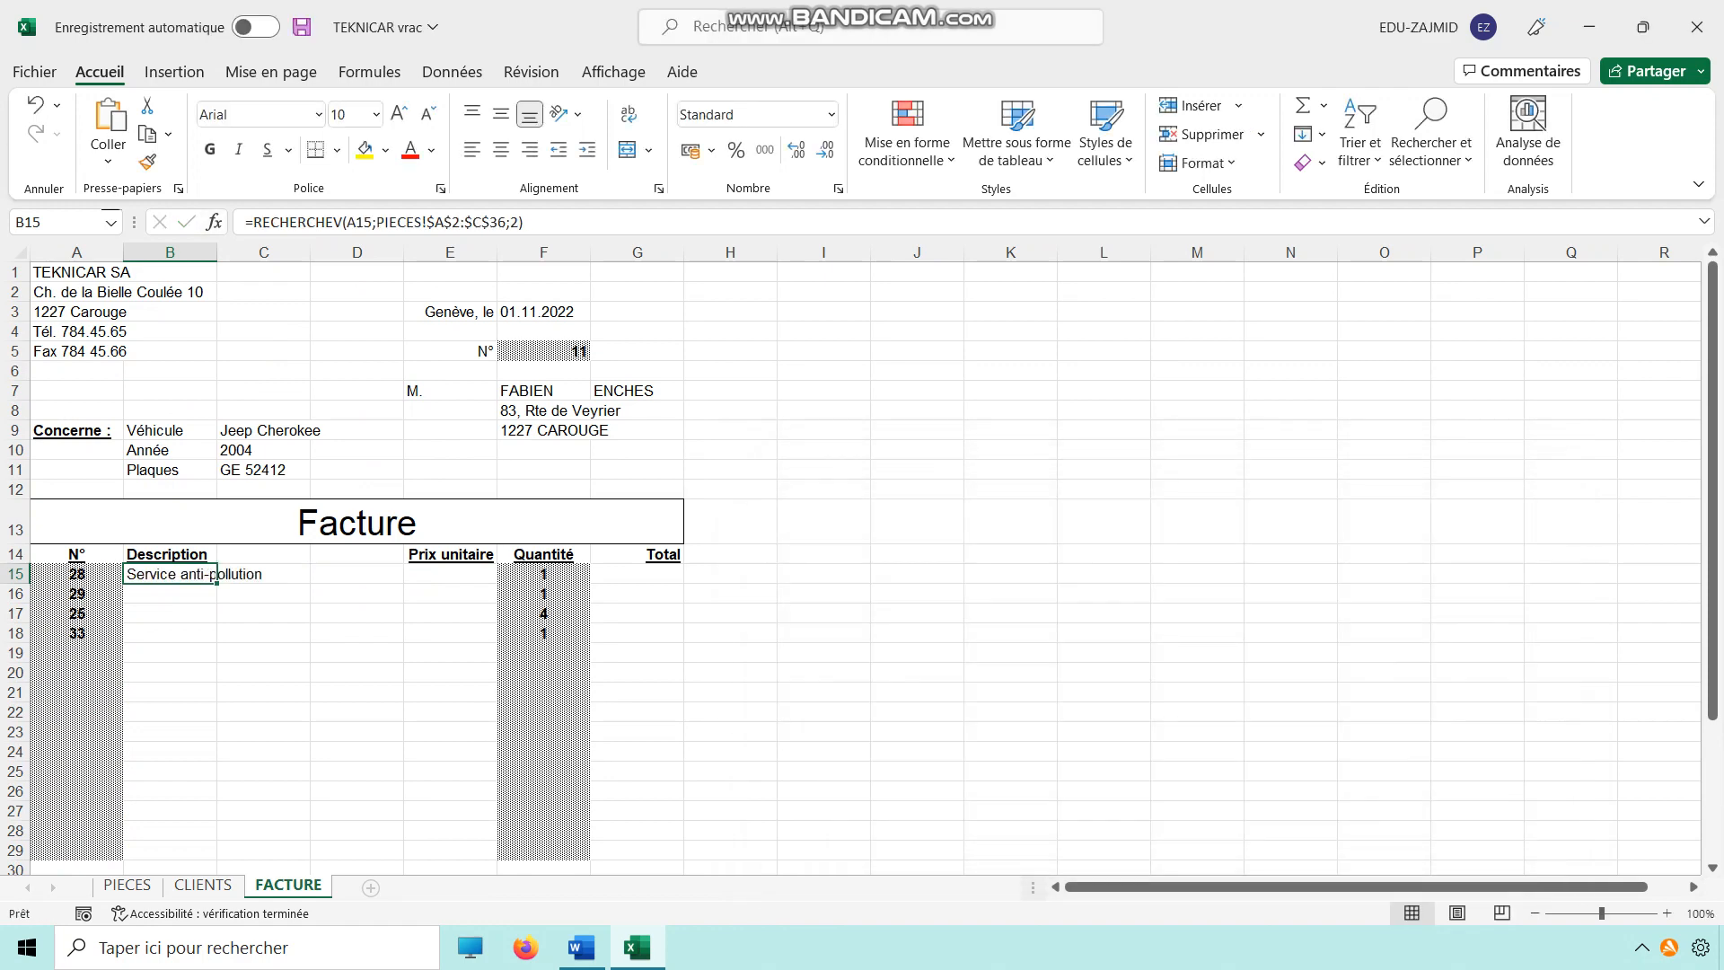
{"action": "left_click_drag", "start_coordinate": [217, 582], "coordinate": [216, 641]}
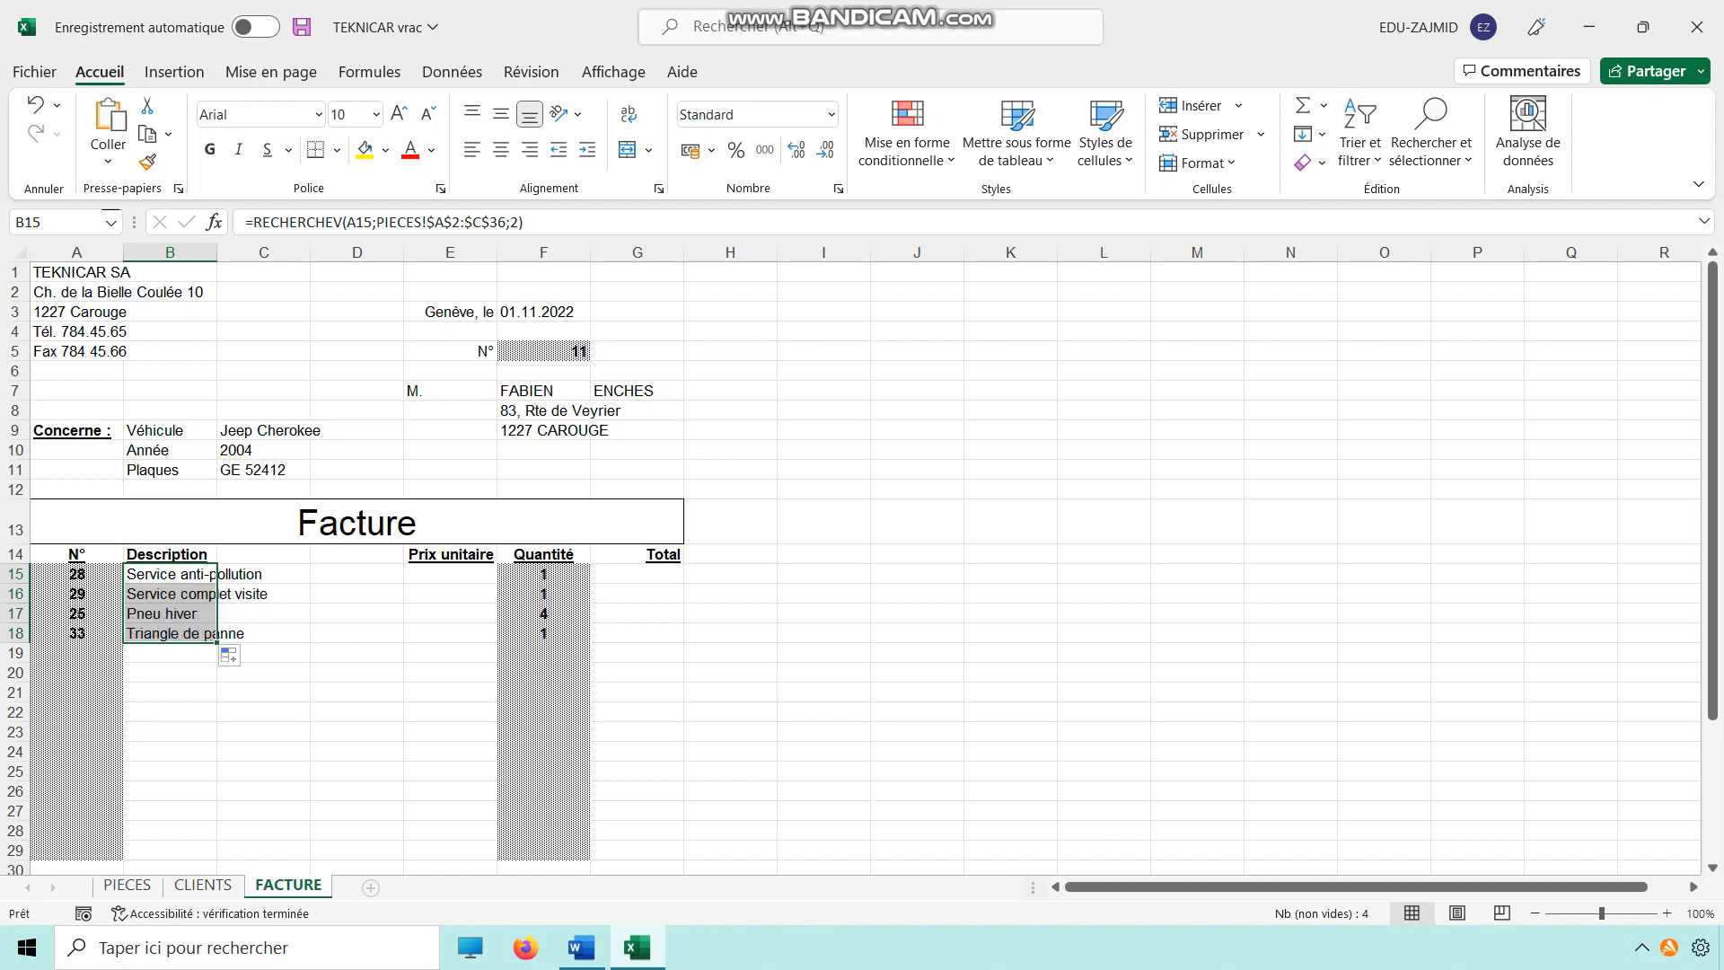
{"action": "left_click", "coordinate": [450, 574]}
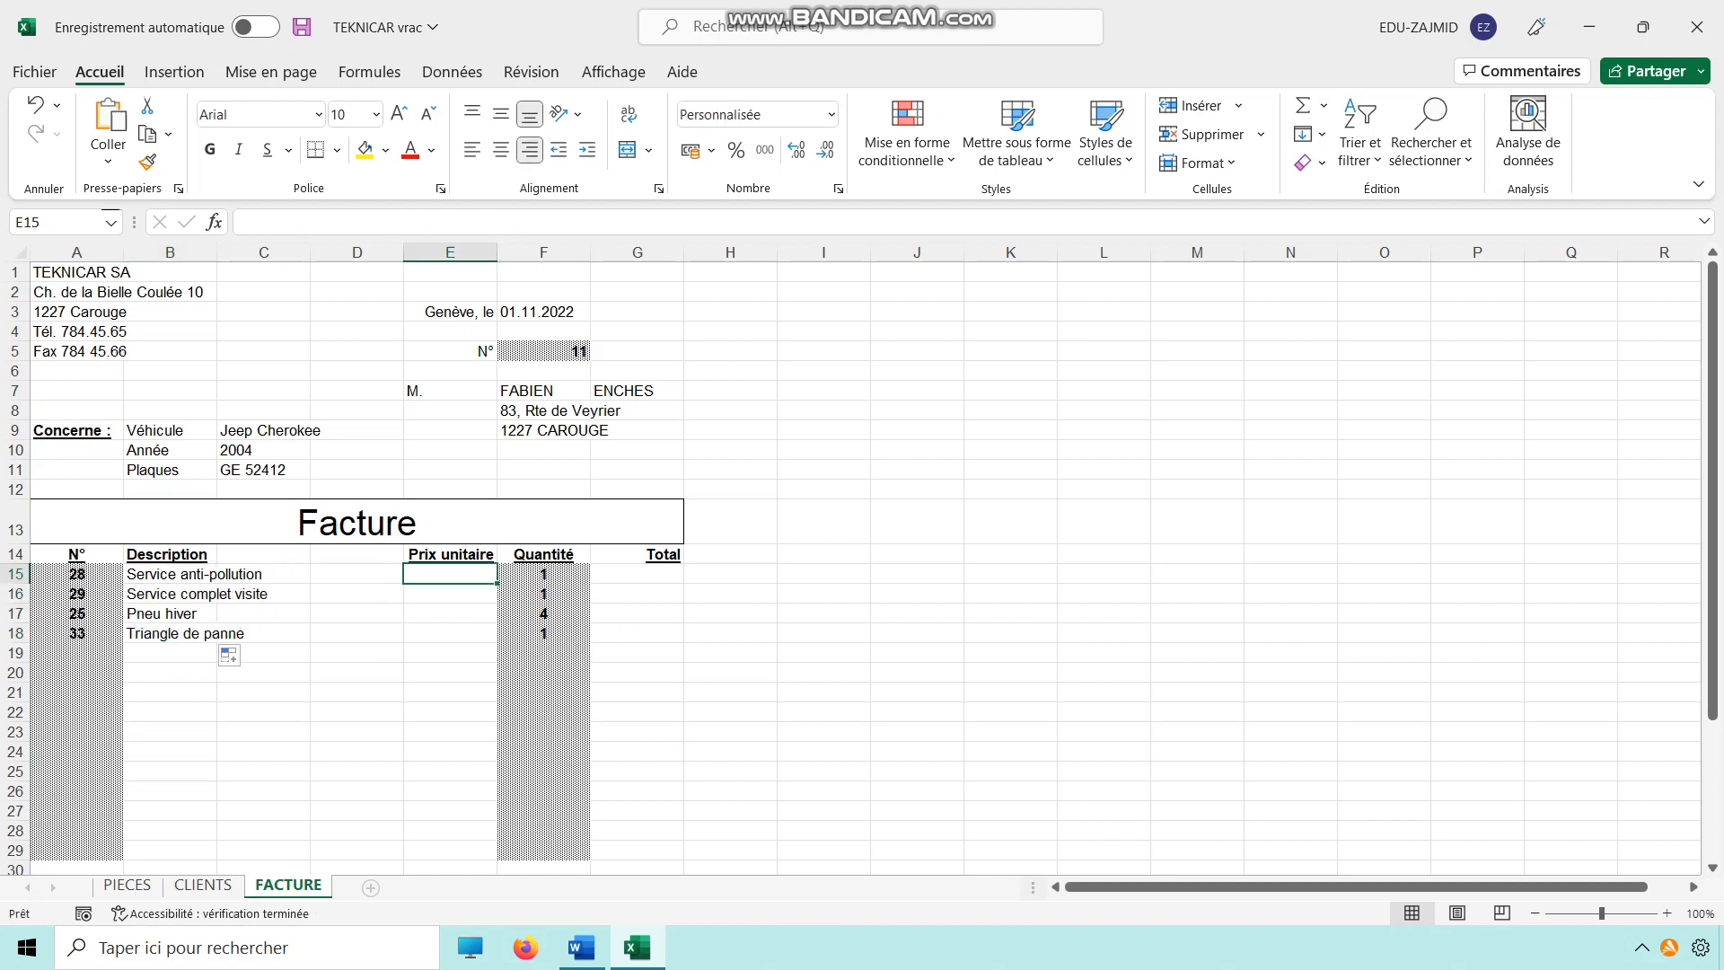
{"action": "type", "text": "="}
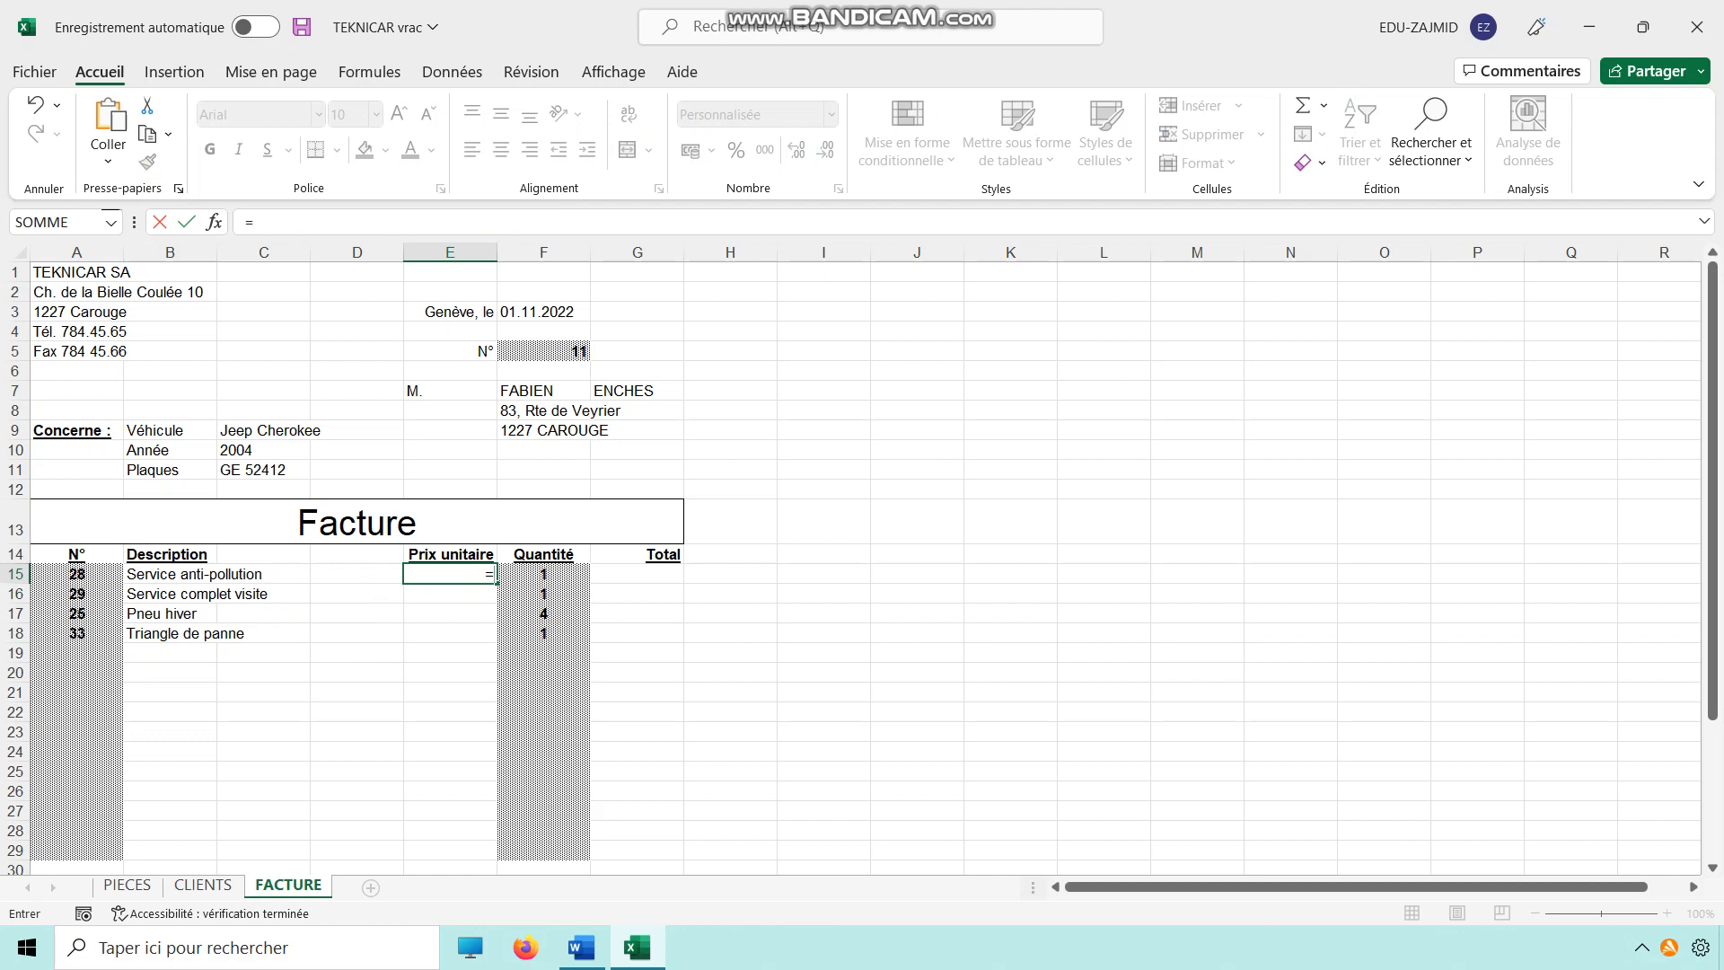
{"action": "key", "text": "Escape"}
Copy the RECHERCHEV expression from B15's formula and reuse it in a formula in E15 under Prix unitaire
{"action": "left_click", "coordinate": [212, 574]}
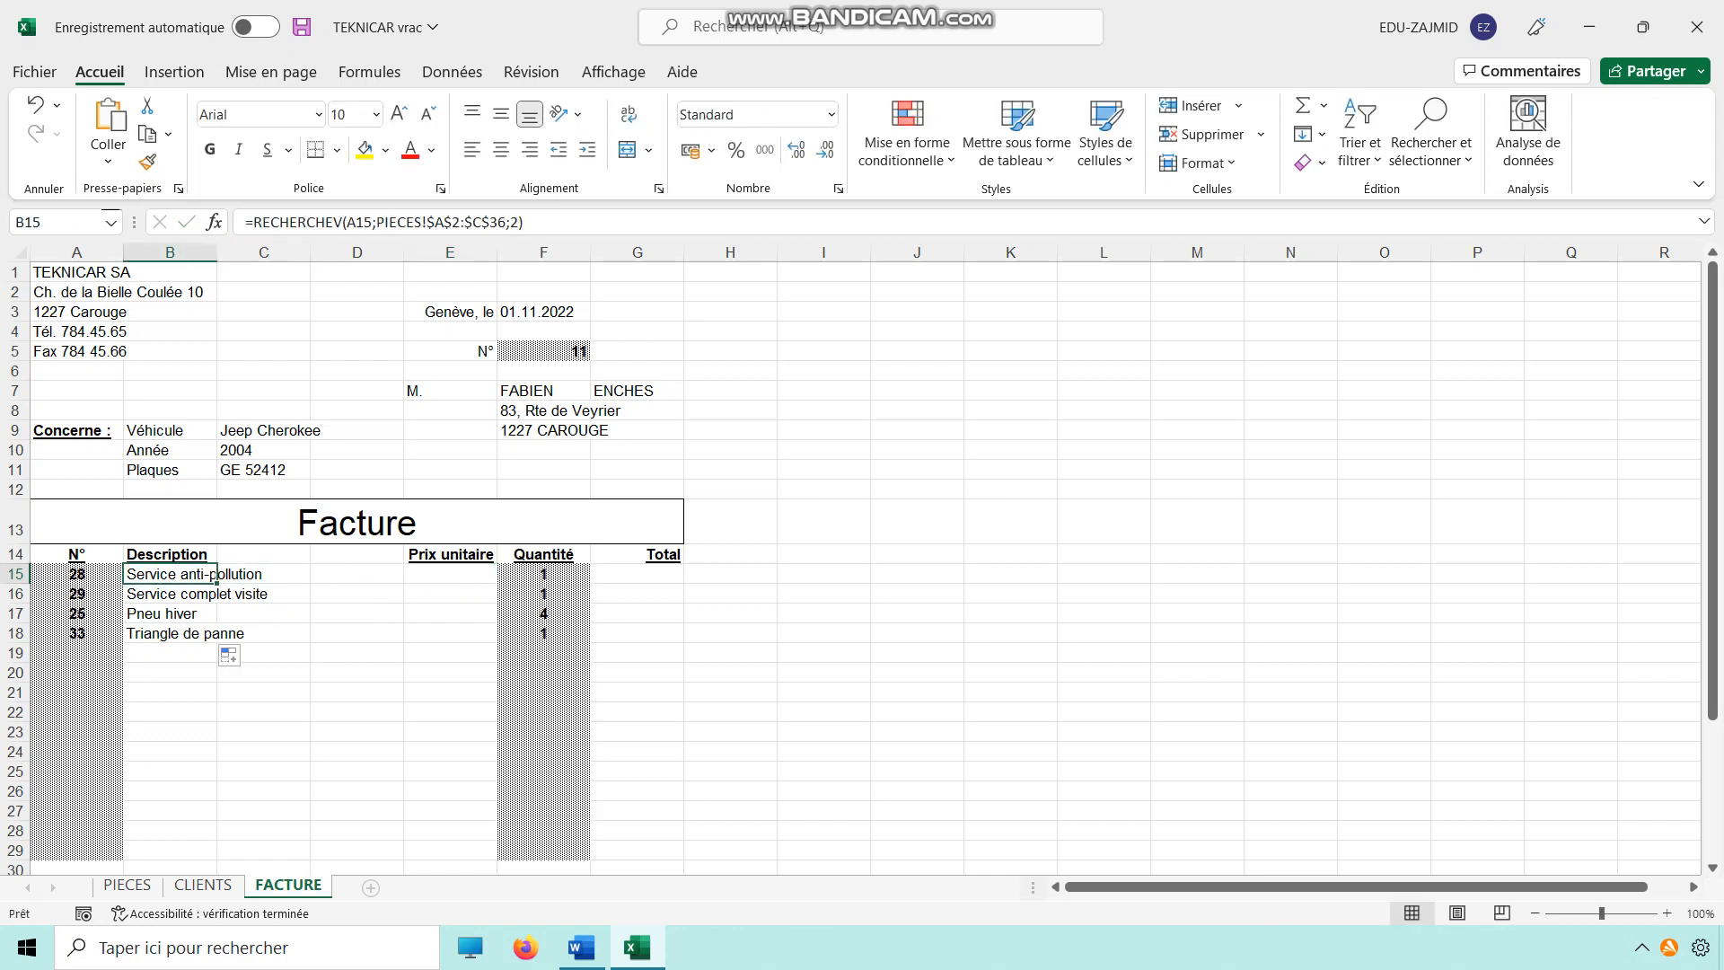
{"action": "left_click_drag", "start_coordinate": [254, 223], "coordinate": [530, 223]}
{"action": "key", "text": "ctrl+c"}
{"action": "key", "text": "Escape"}
{"action": "key", "text": "Right"}
{"action": "key", "text": "Right"}
{"action": "key", "text": "Right"}
{"action": "type", "text": "="}
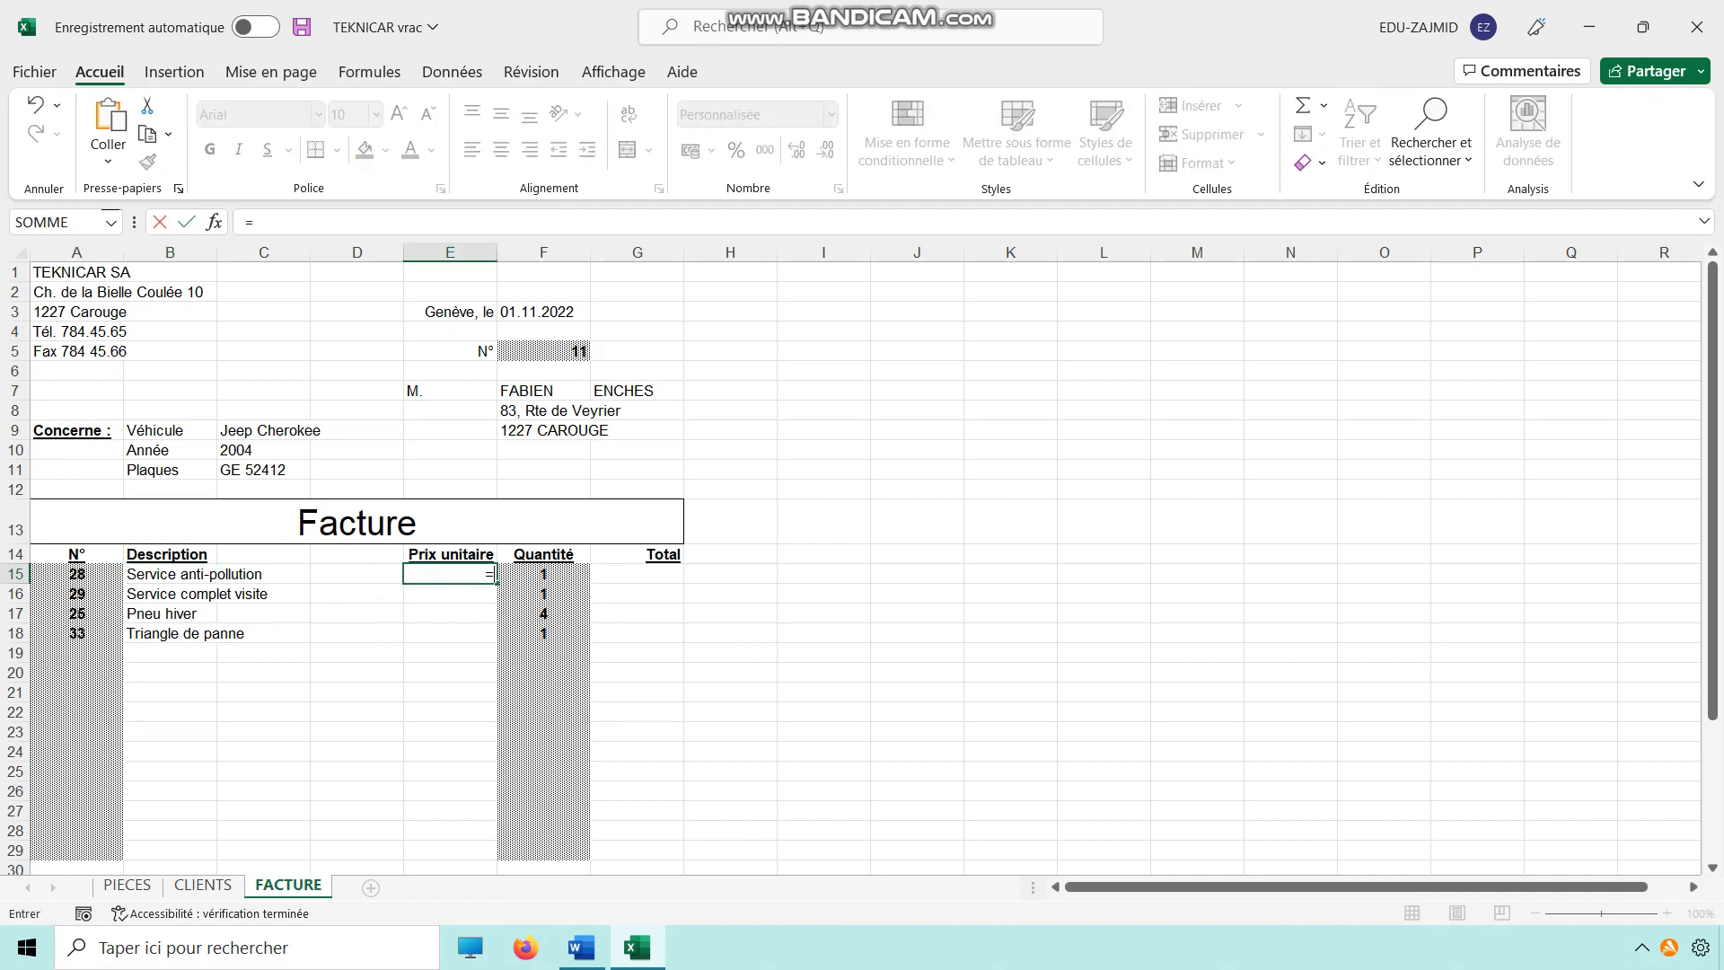
{"action": "key", "text": "ctrl+v"}
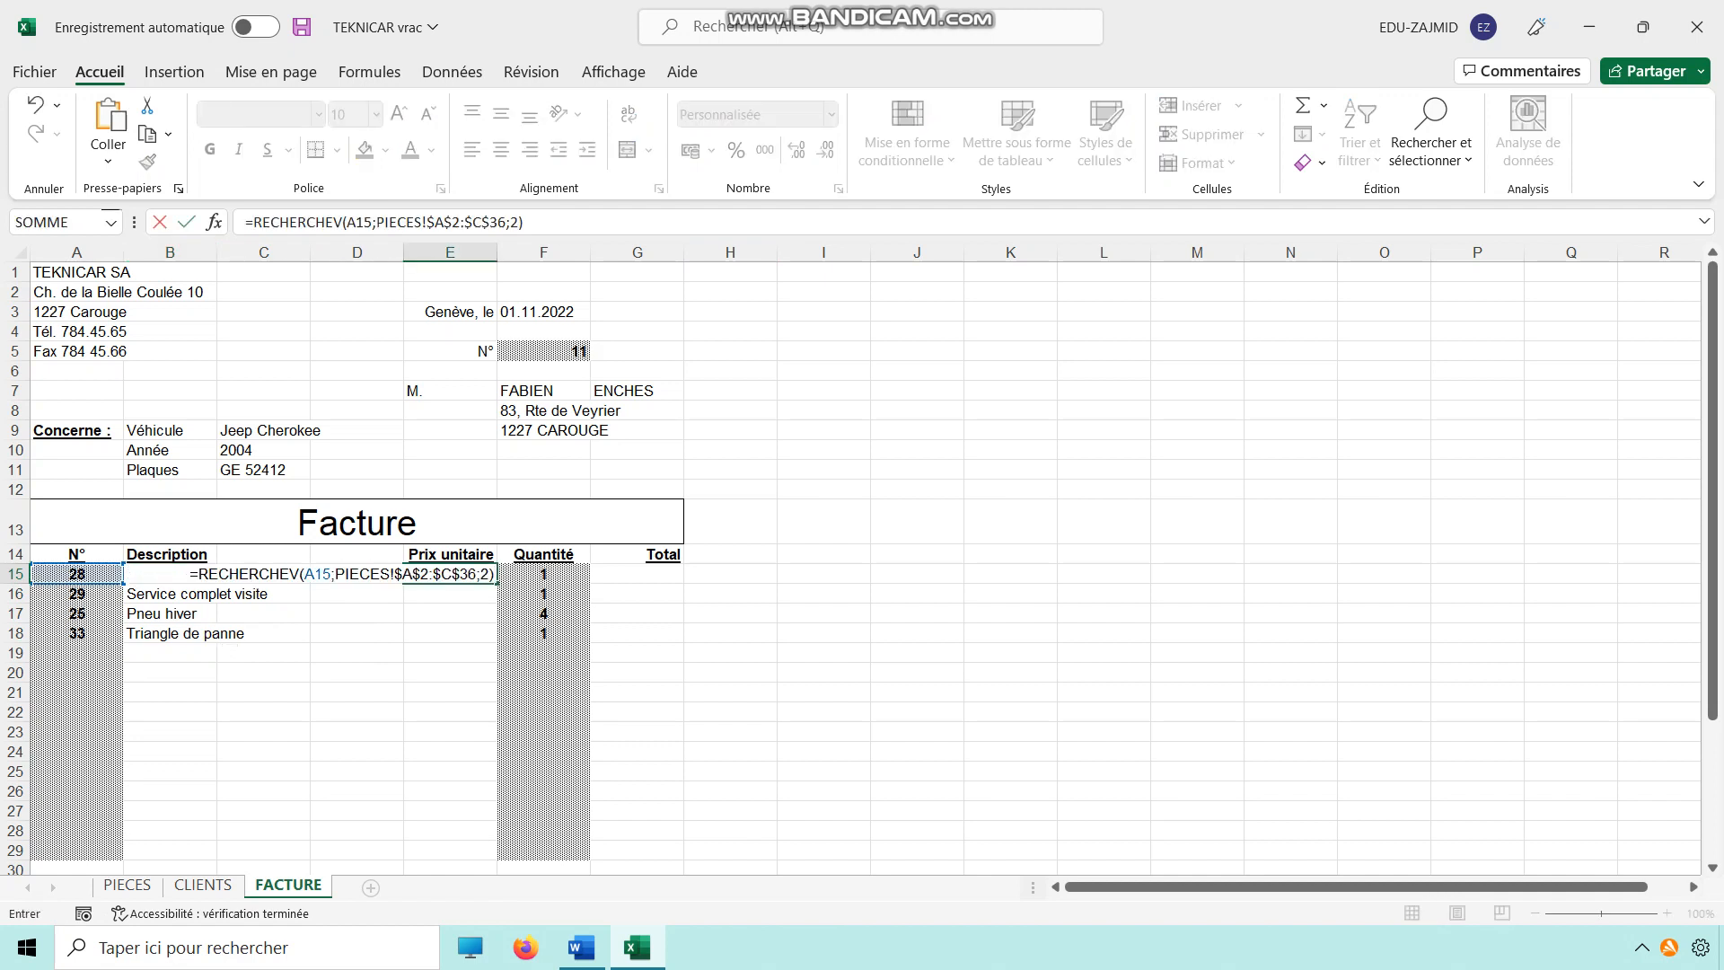
Set the column index of E15's lookup formula to 3 and fill the formula down to E18
{"action": "left_click_drag", "start_coordinate": [480, 575], "coordinate": [490, 575]}
{"action": "type", "text": "3"}
{"action": "key", "text": "Return"}
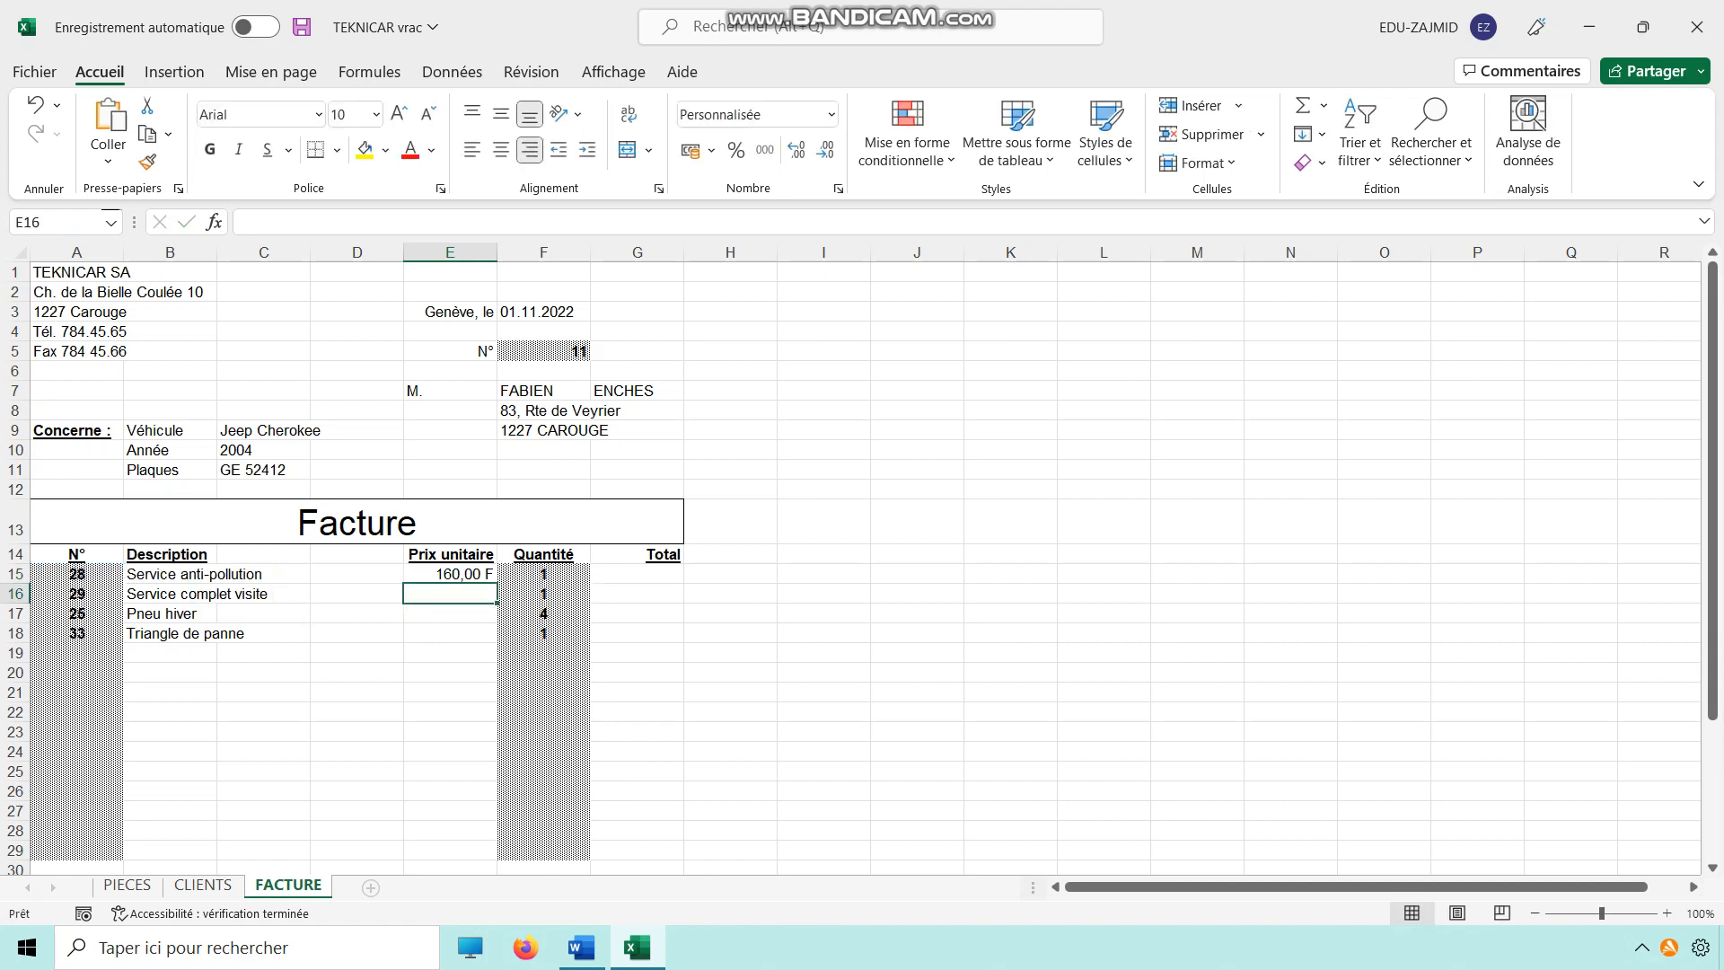
{"action": "key", "text": "Up"}
{"action": "left_click_drag", "start_coordinate": [497, 582], "coordinate": [496, 641]}
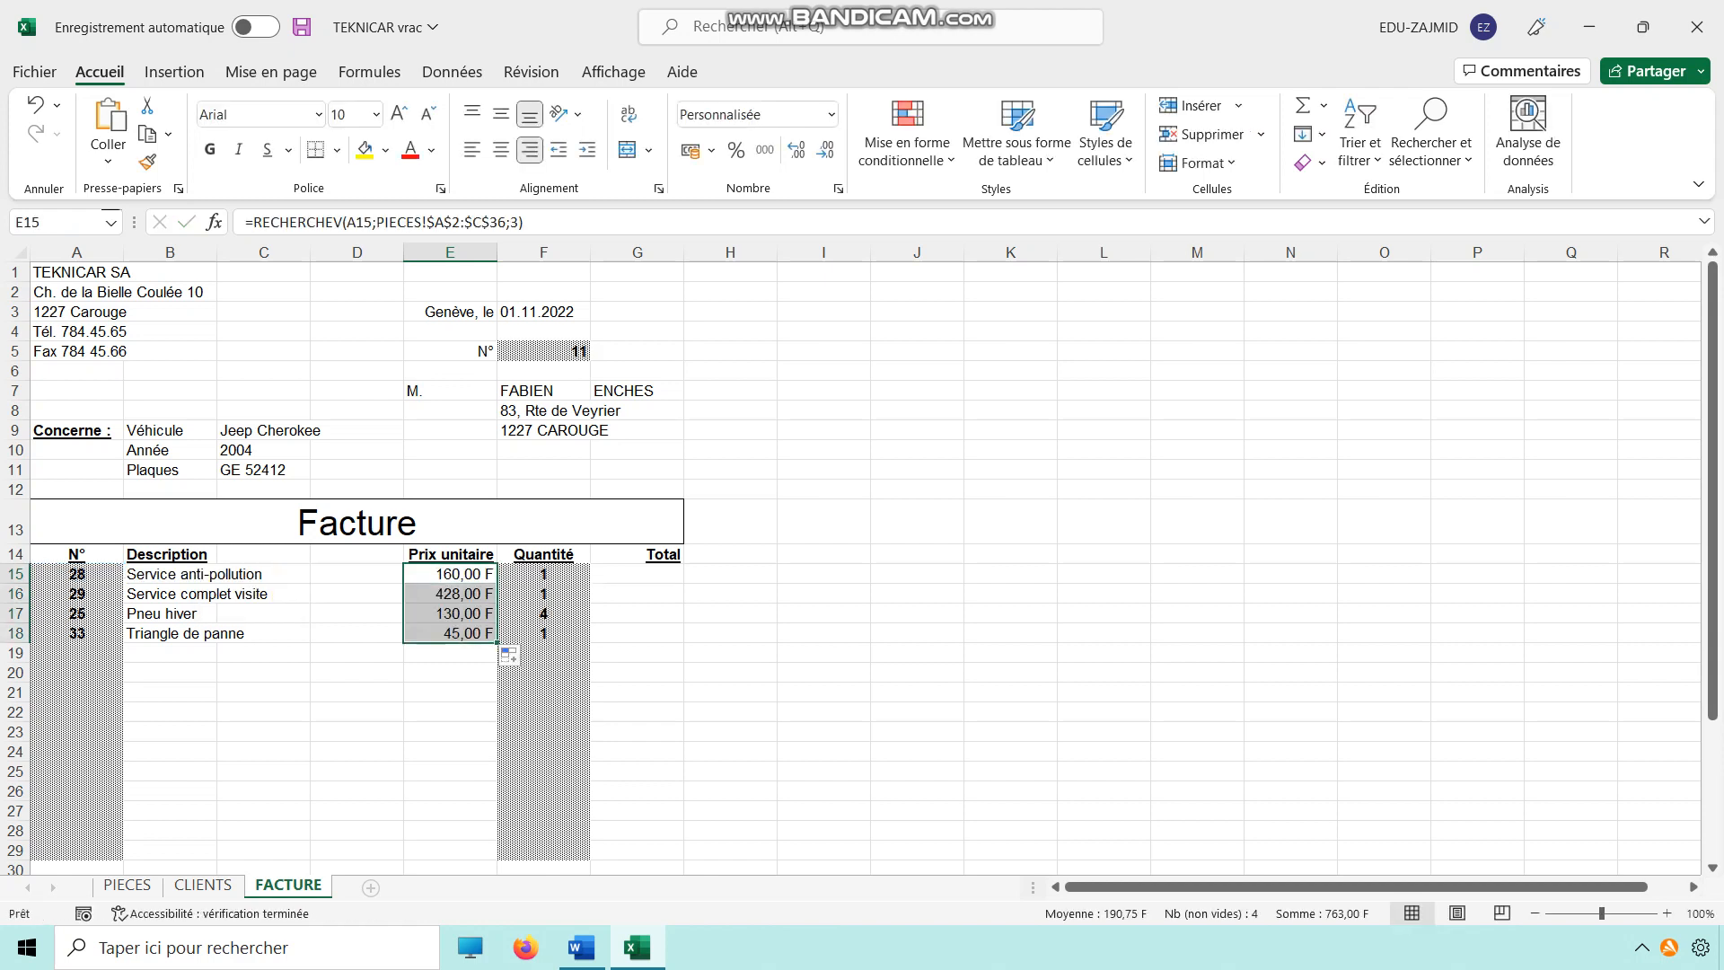
Clear the part number in A15 to test the lookups with an empty cell, and undo the deletion
{"action": "left_click", "coordinate": [76, 575]}
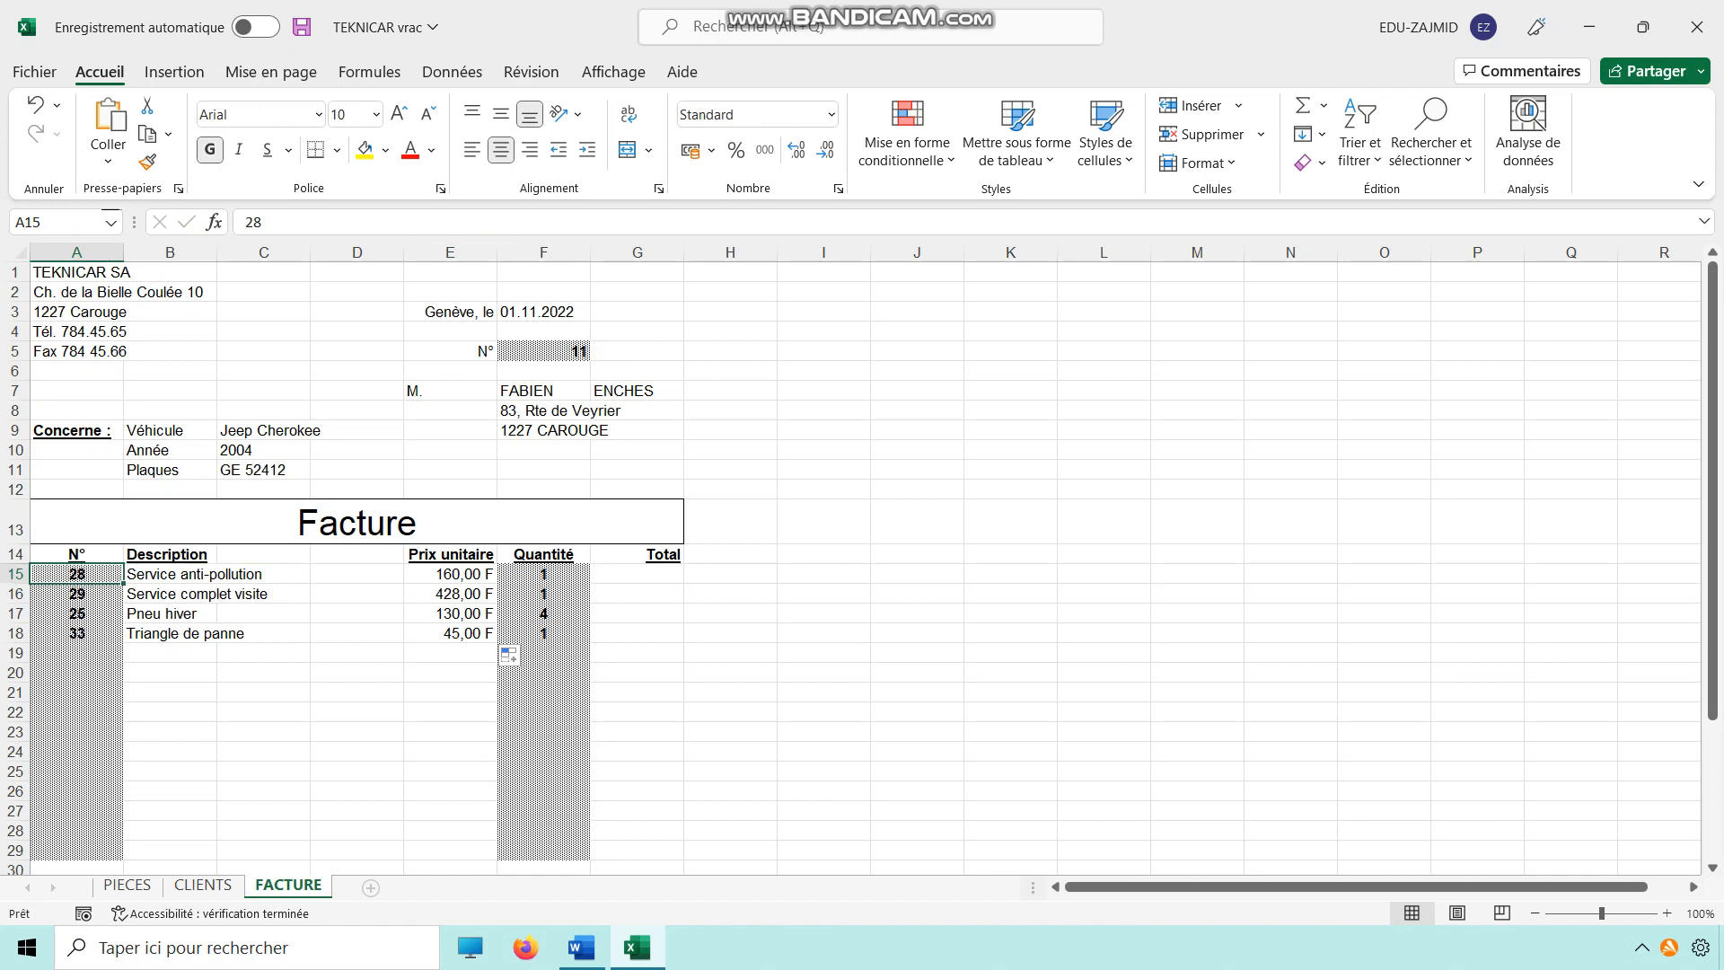
{"action": "key", "text": "BackSpace"}
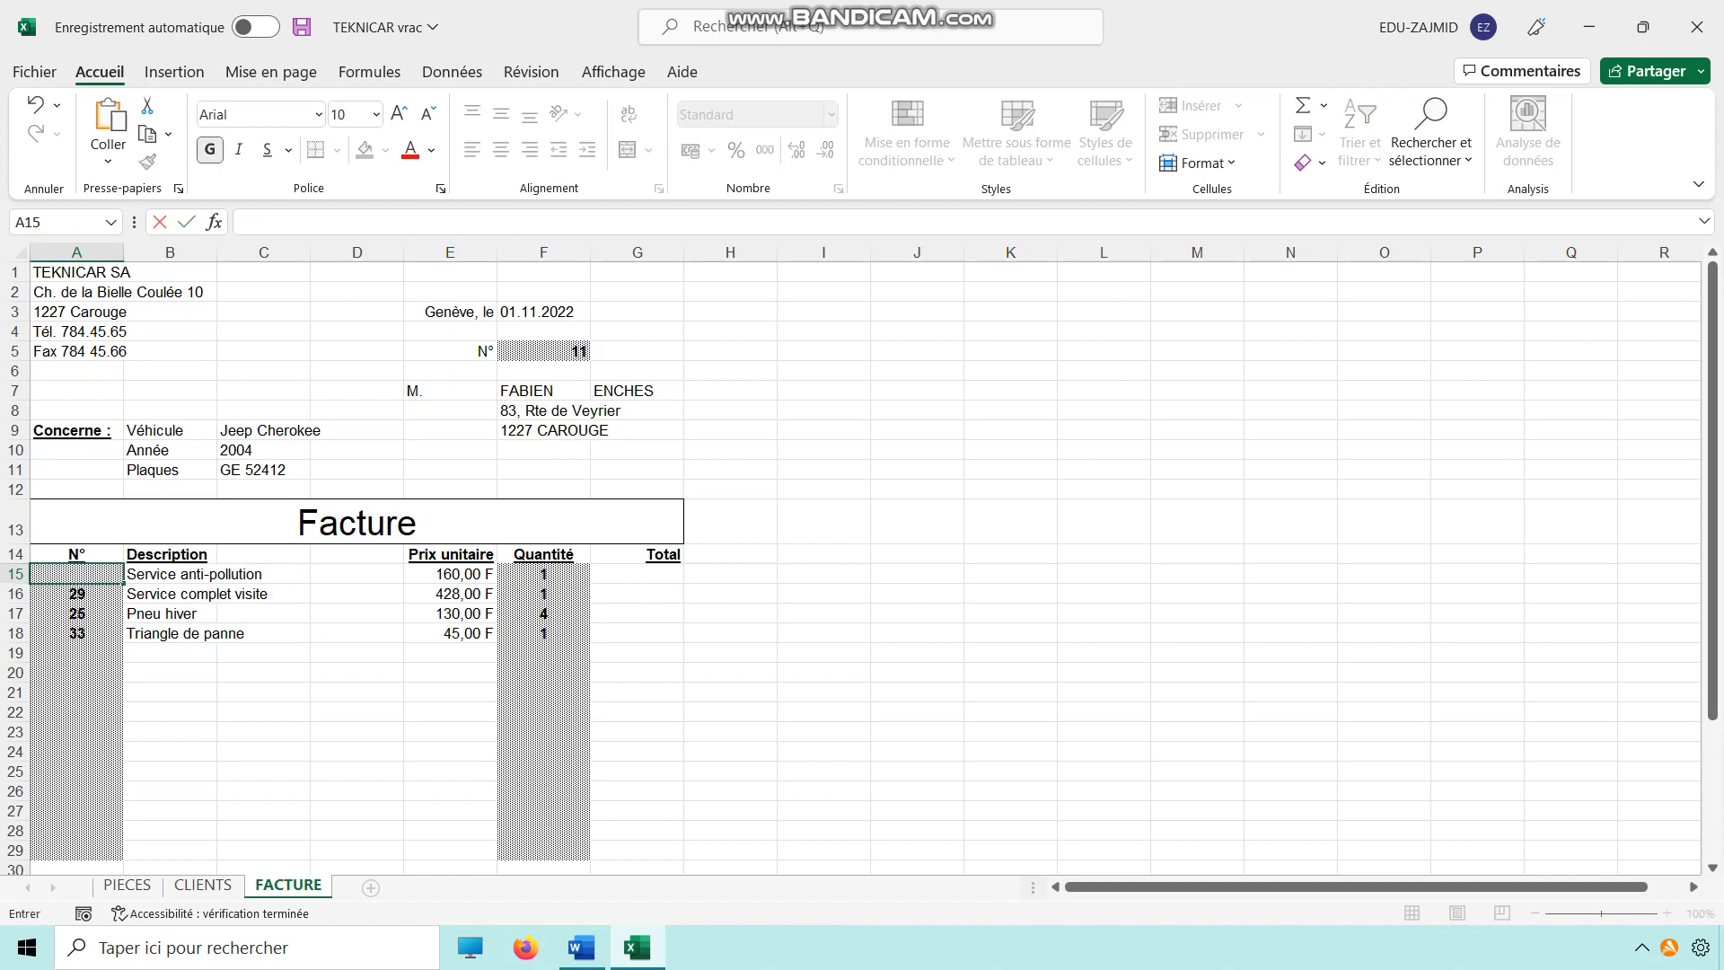
{"action": "key", "text": "Return"}
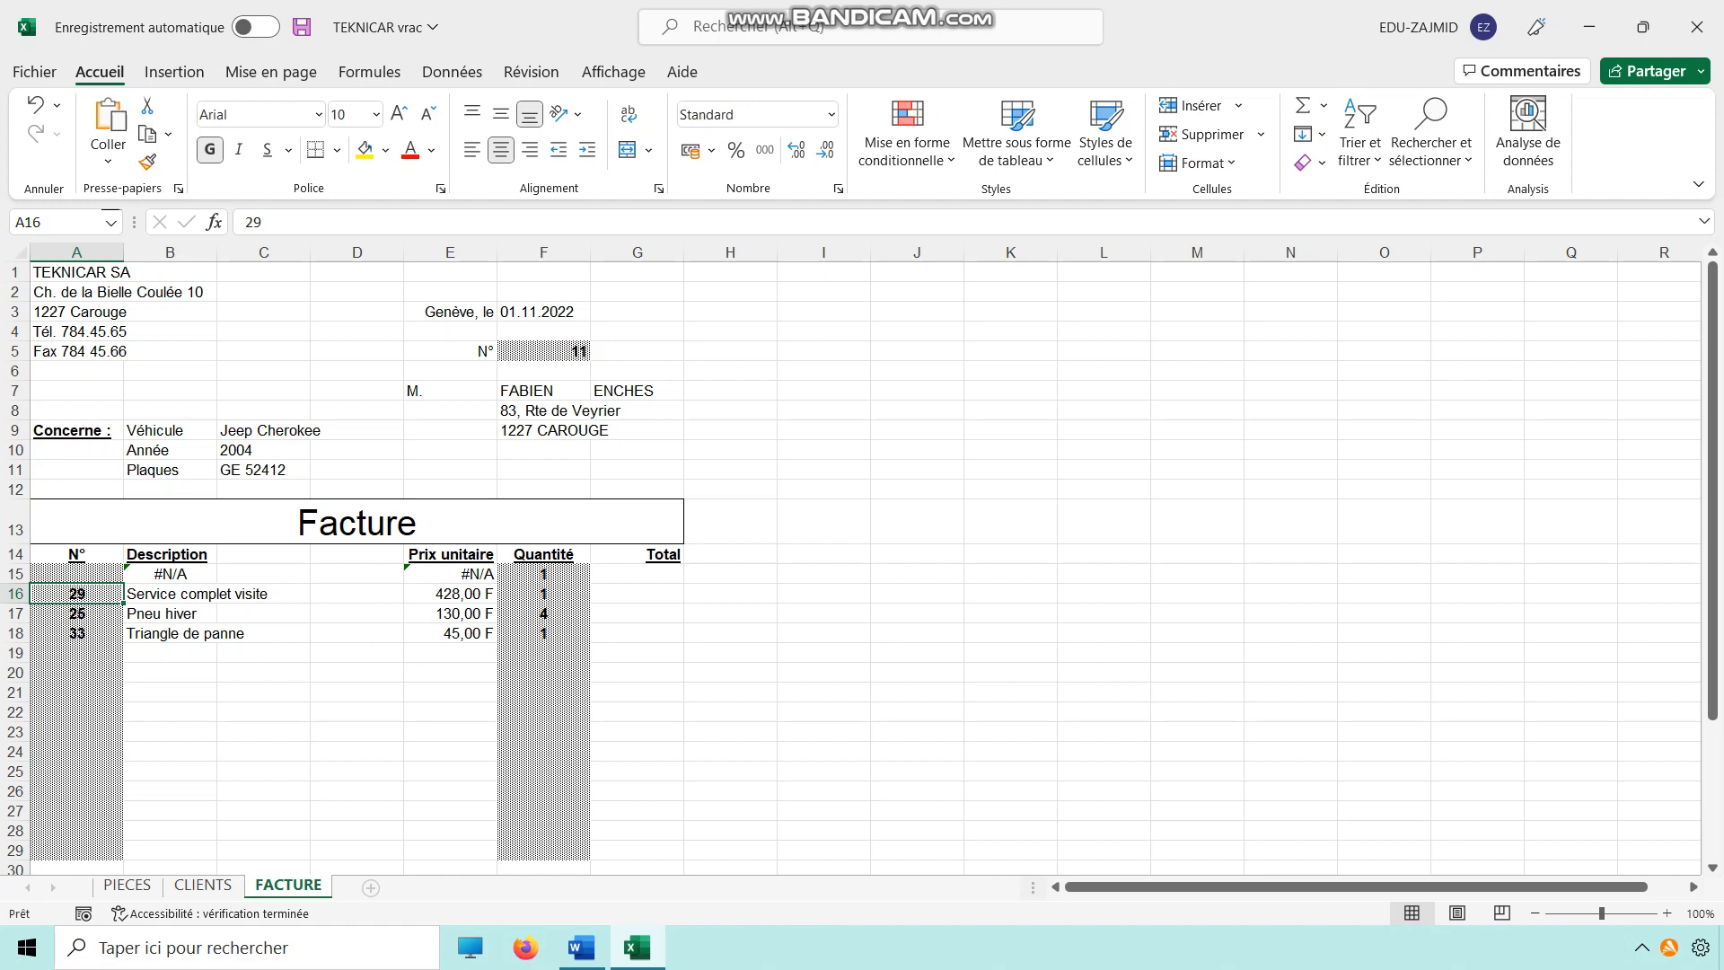
{"action": "key", "text": "ctrl+z"}
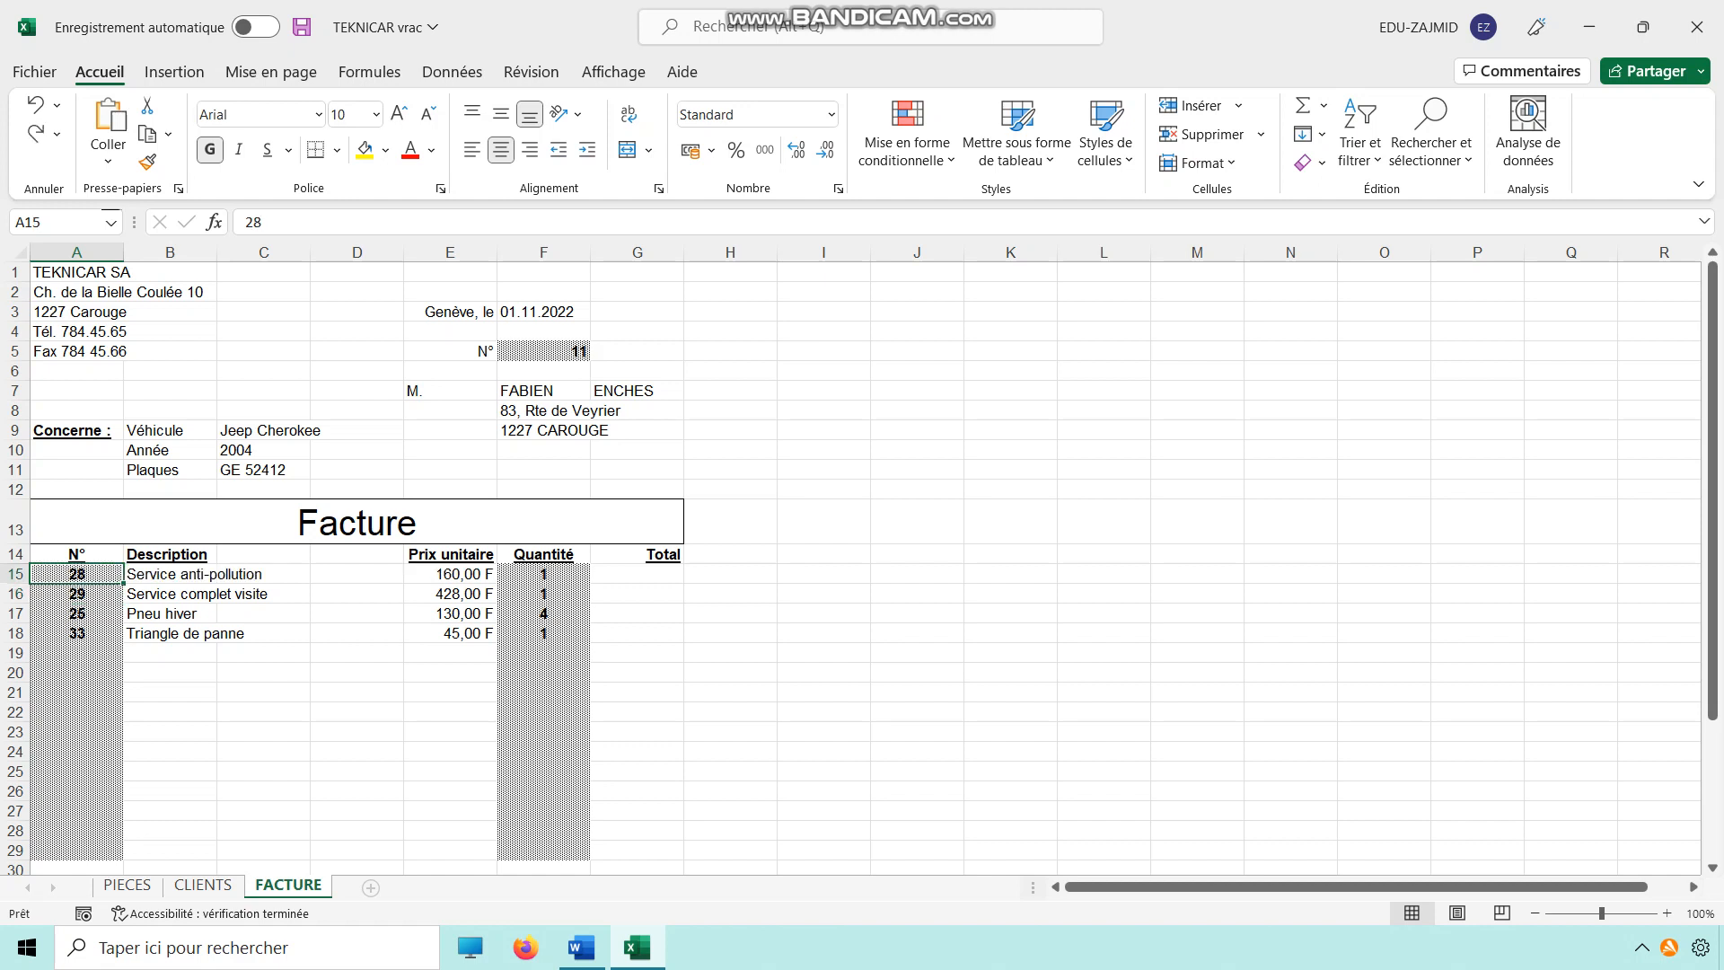
Add a SI function before RECHERCHEV in B15's formula, with ESTVIDE(A15) as its logical test
{"action": "left_click", "coordinate": [170, 575]}
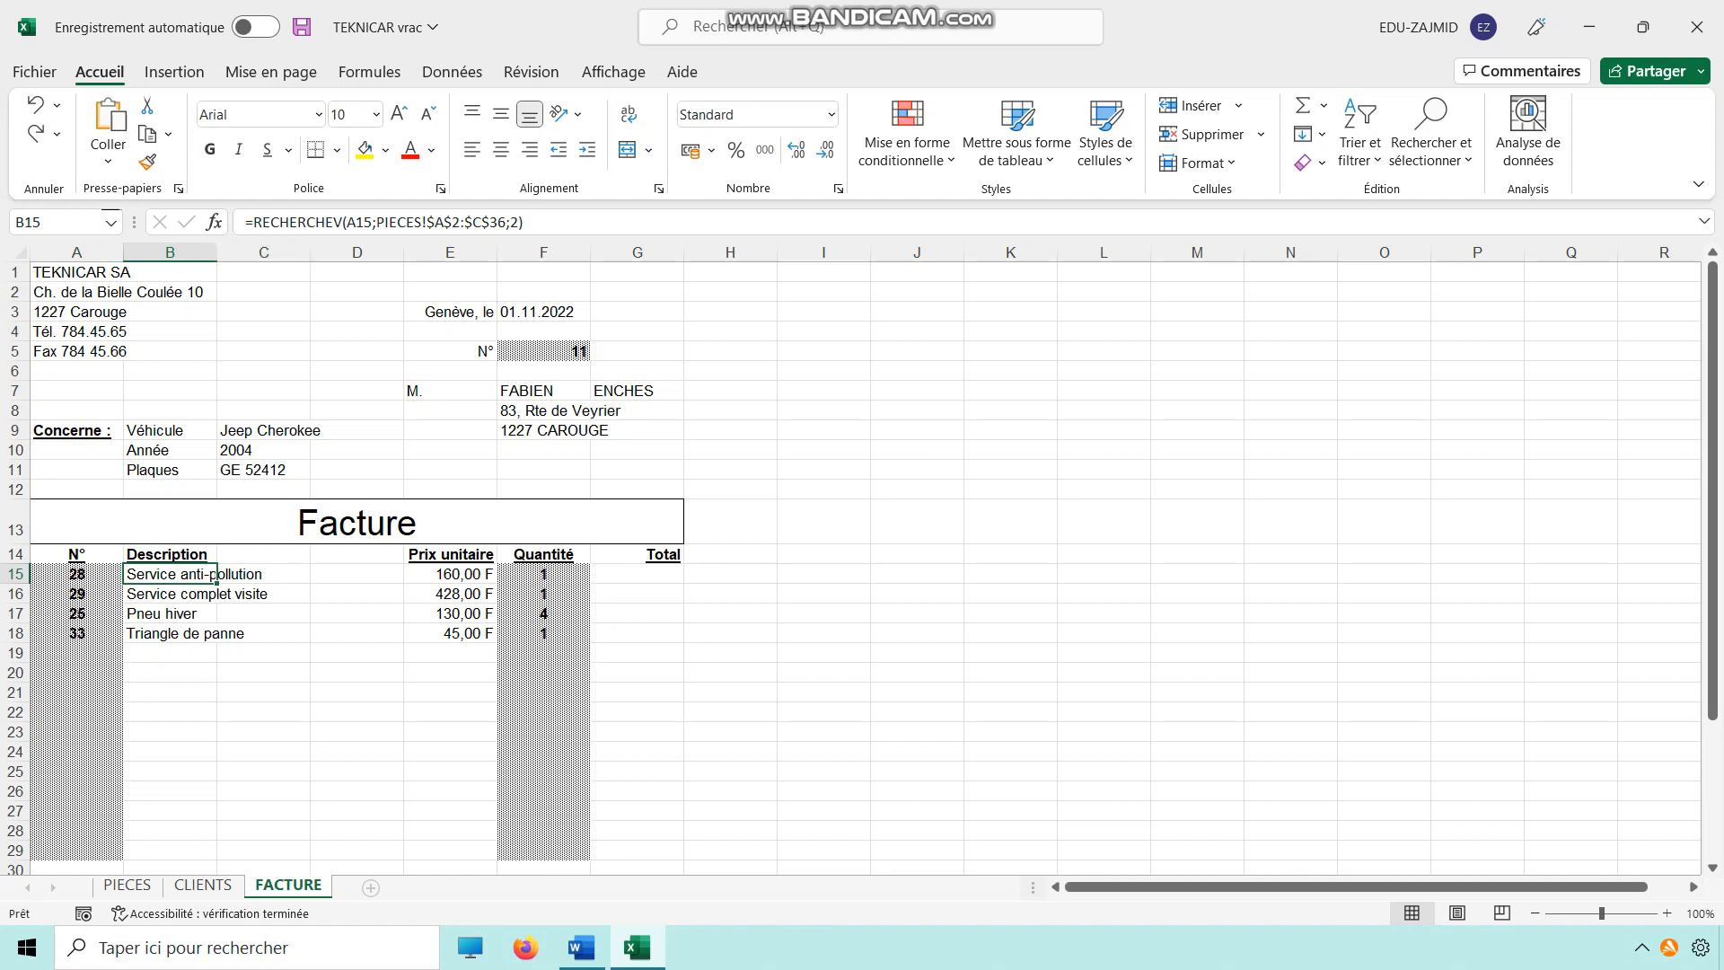
{"action": "left_click", "coordinate": [253, 223]}
{"action": "type", "text": "si("}
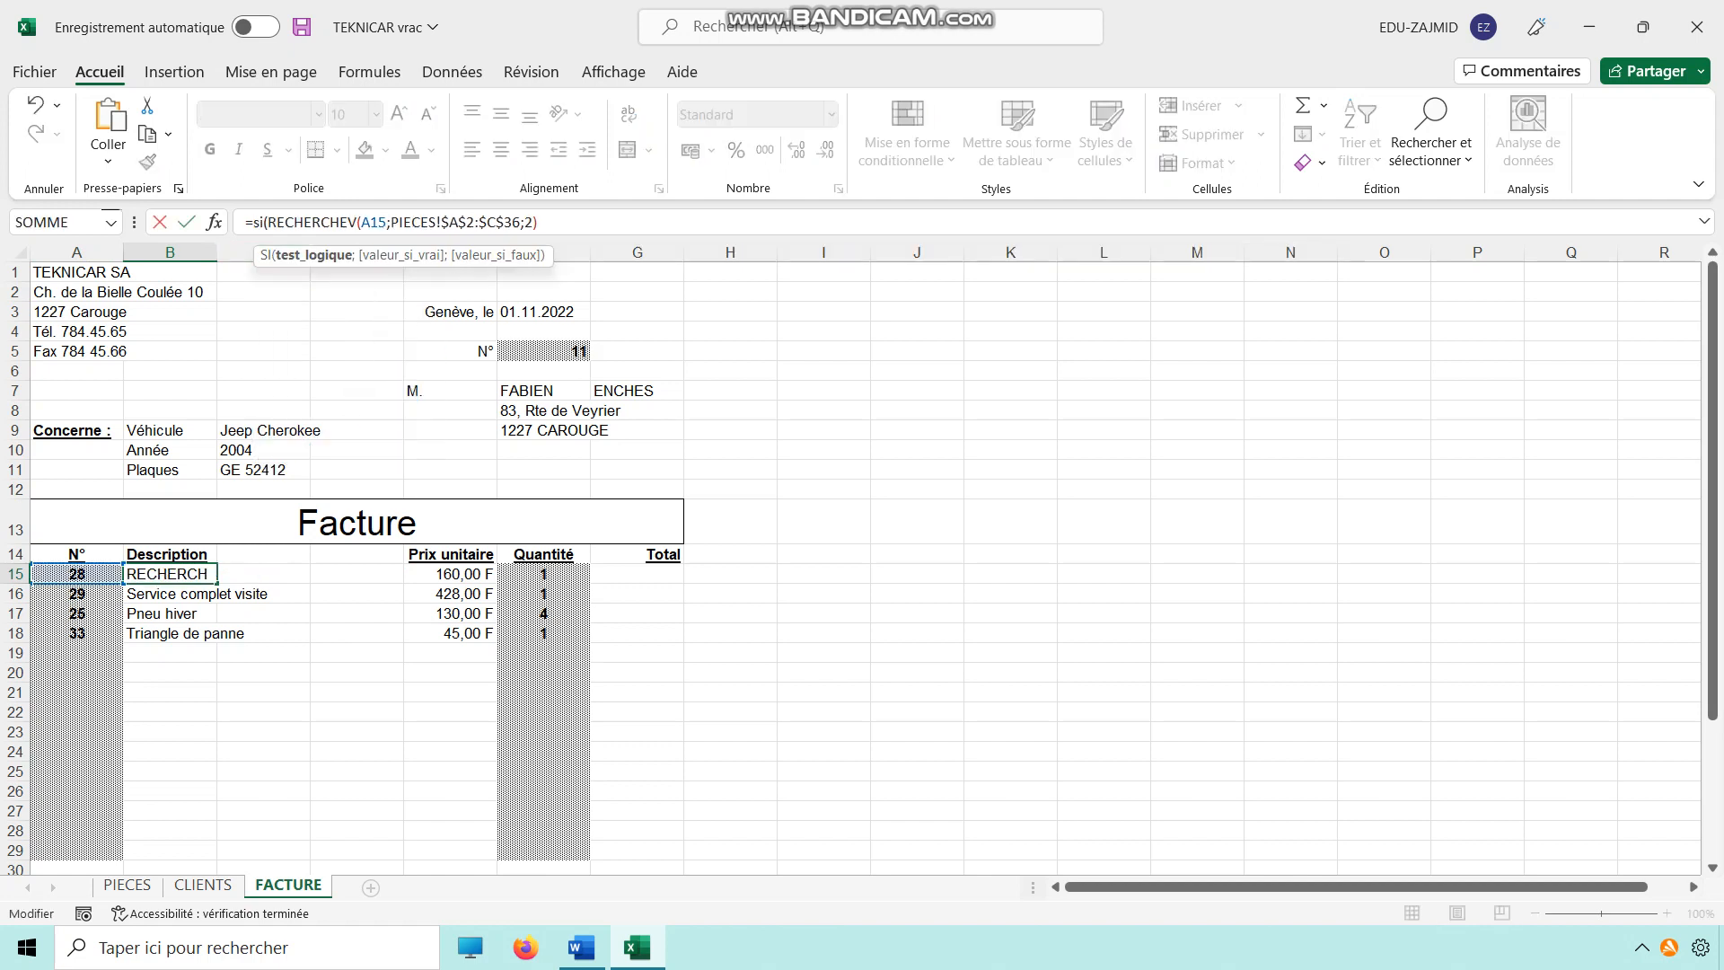
{"action": "left_click", "coordinate": [76, 575]}
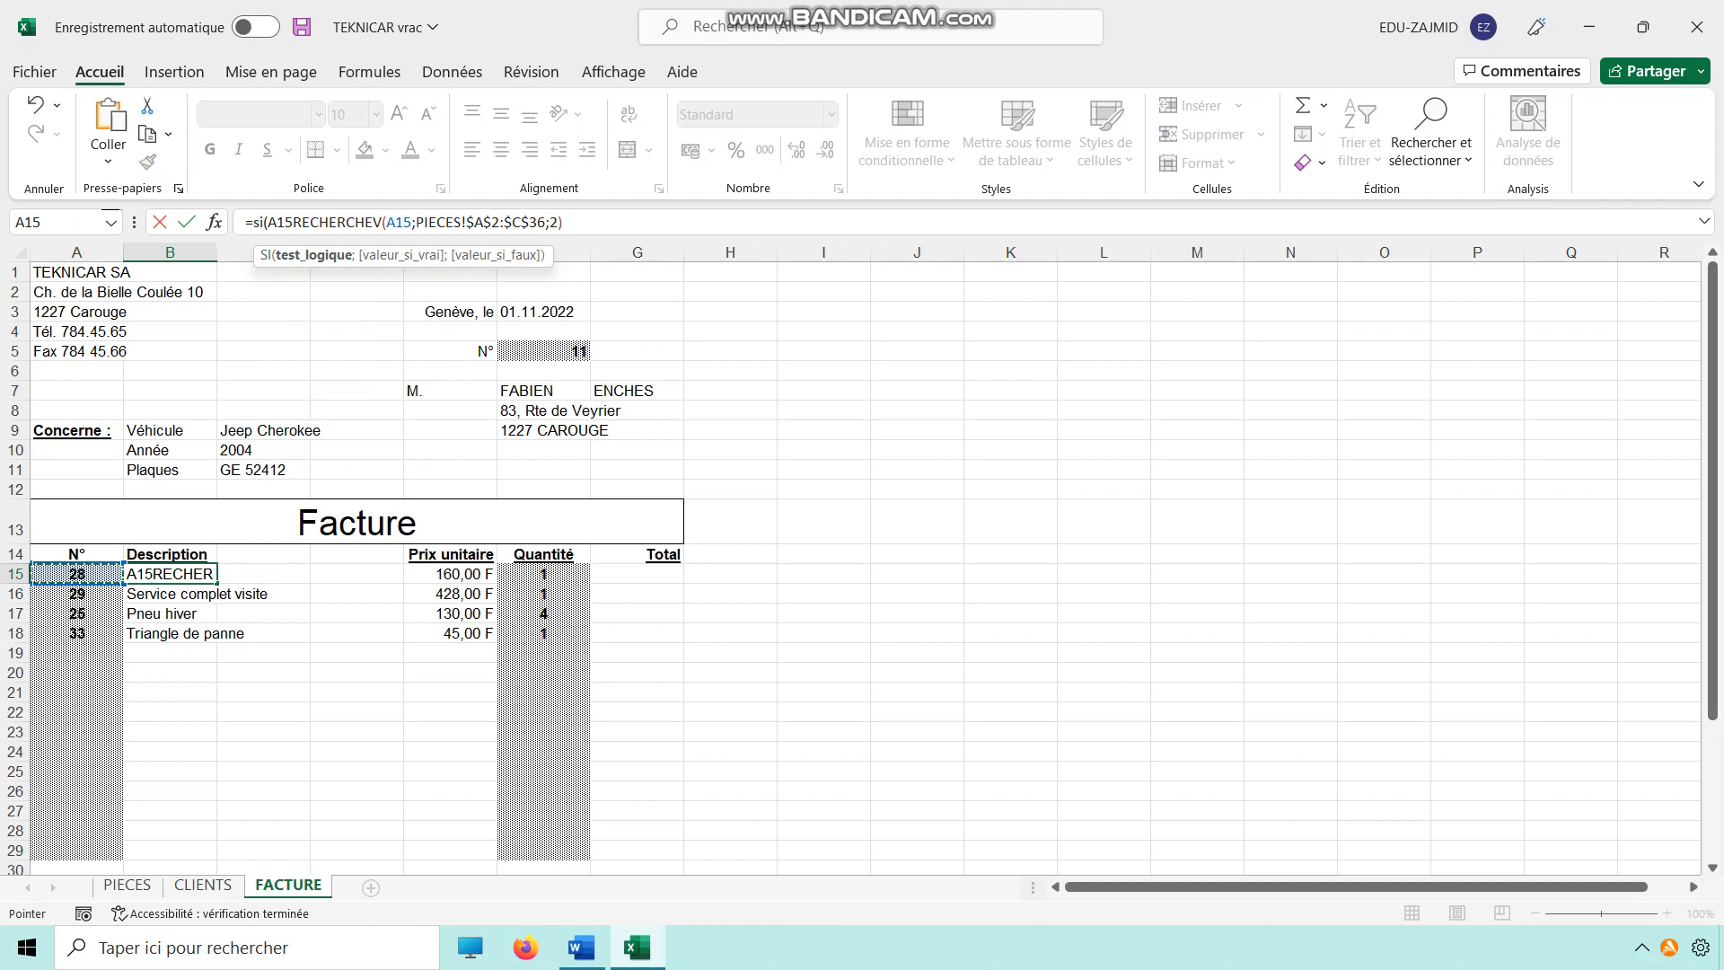
{"action": "key", "text": "BackSpace"}
{"action": "key", "text": "BackSpace"}
{"action": "key", "text": "BackSpace"}
{"action": "type", "text": "estv"}
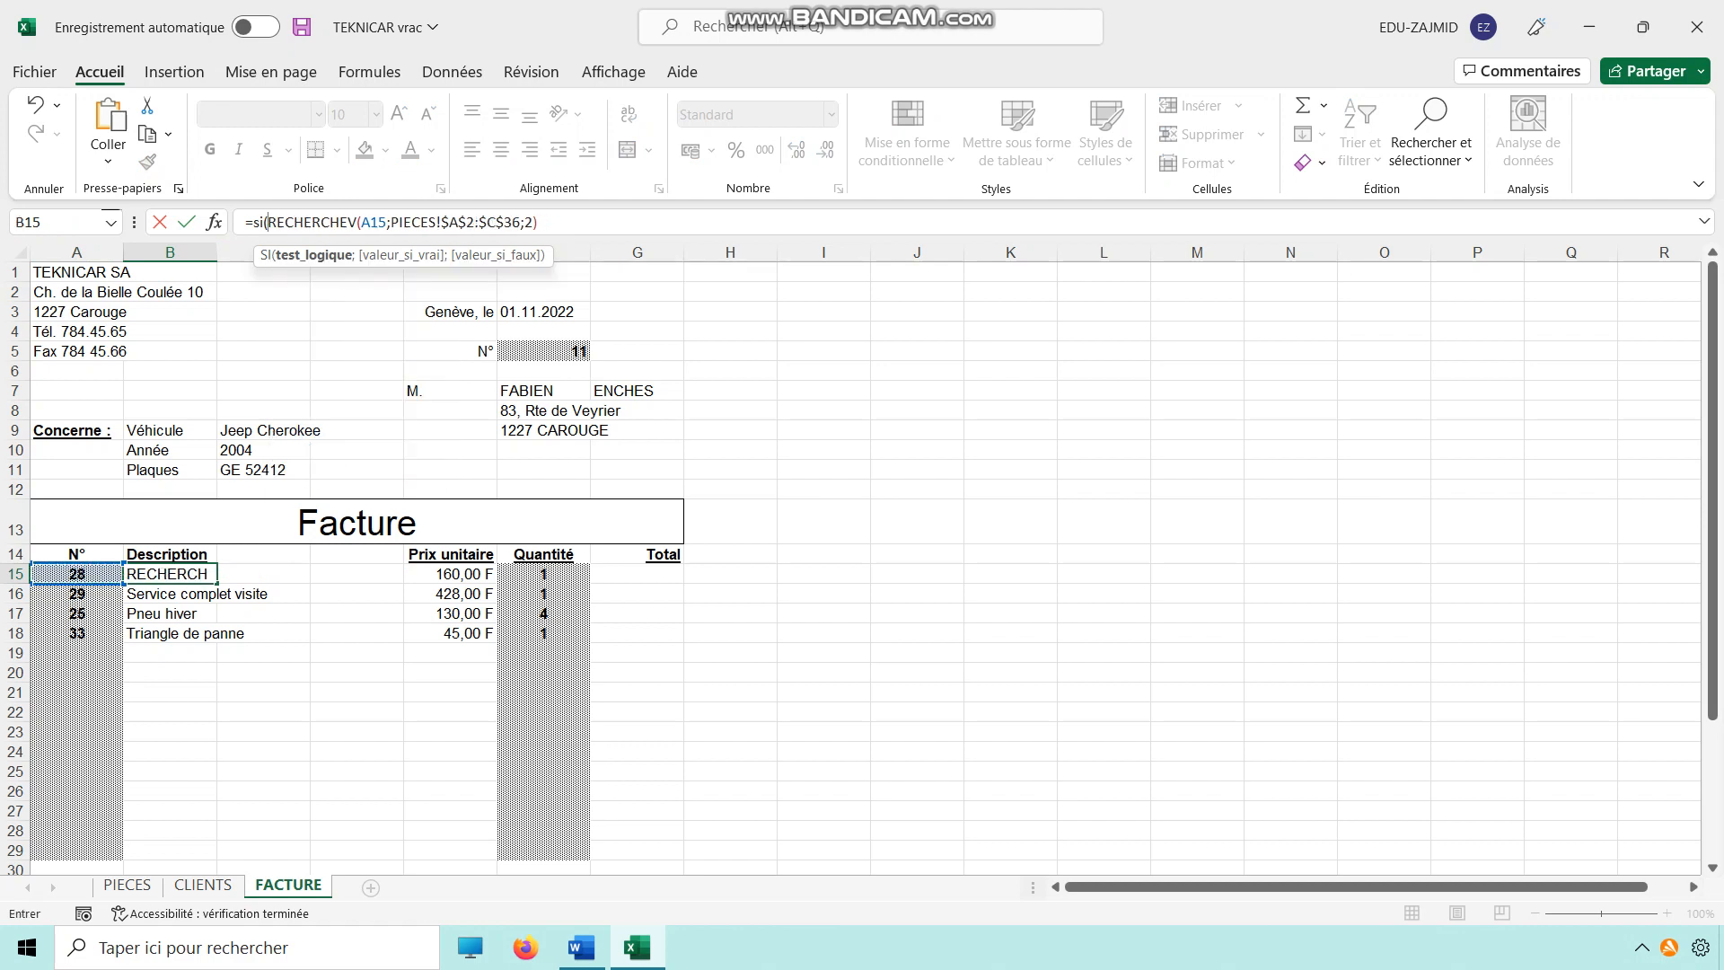
{"action": "type", "text": "ide"}
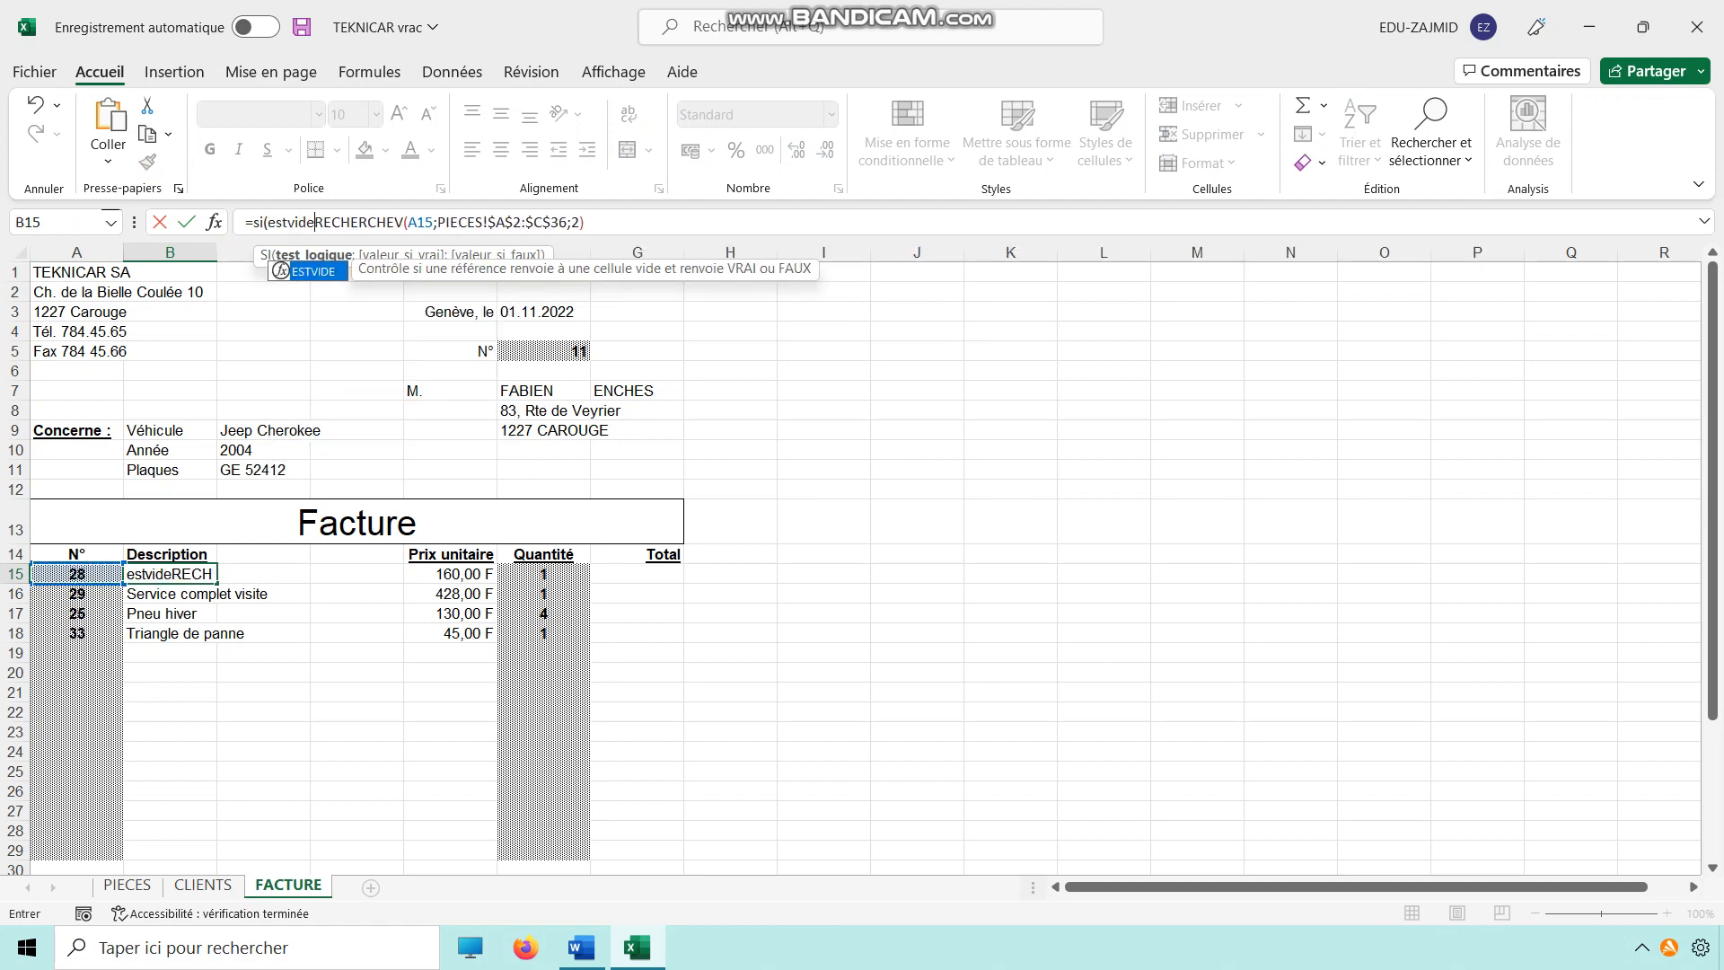
{"action": "type", "text": "("}
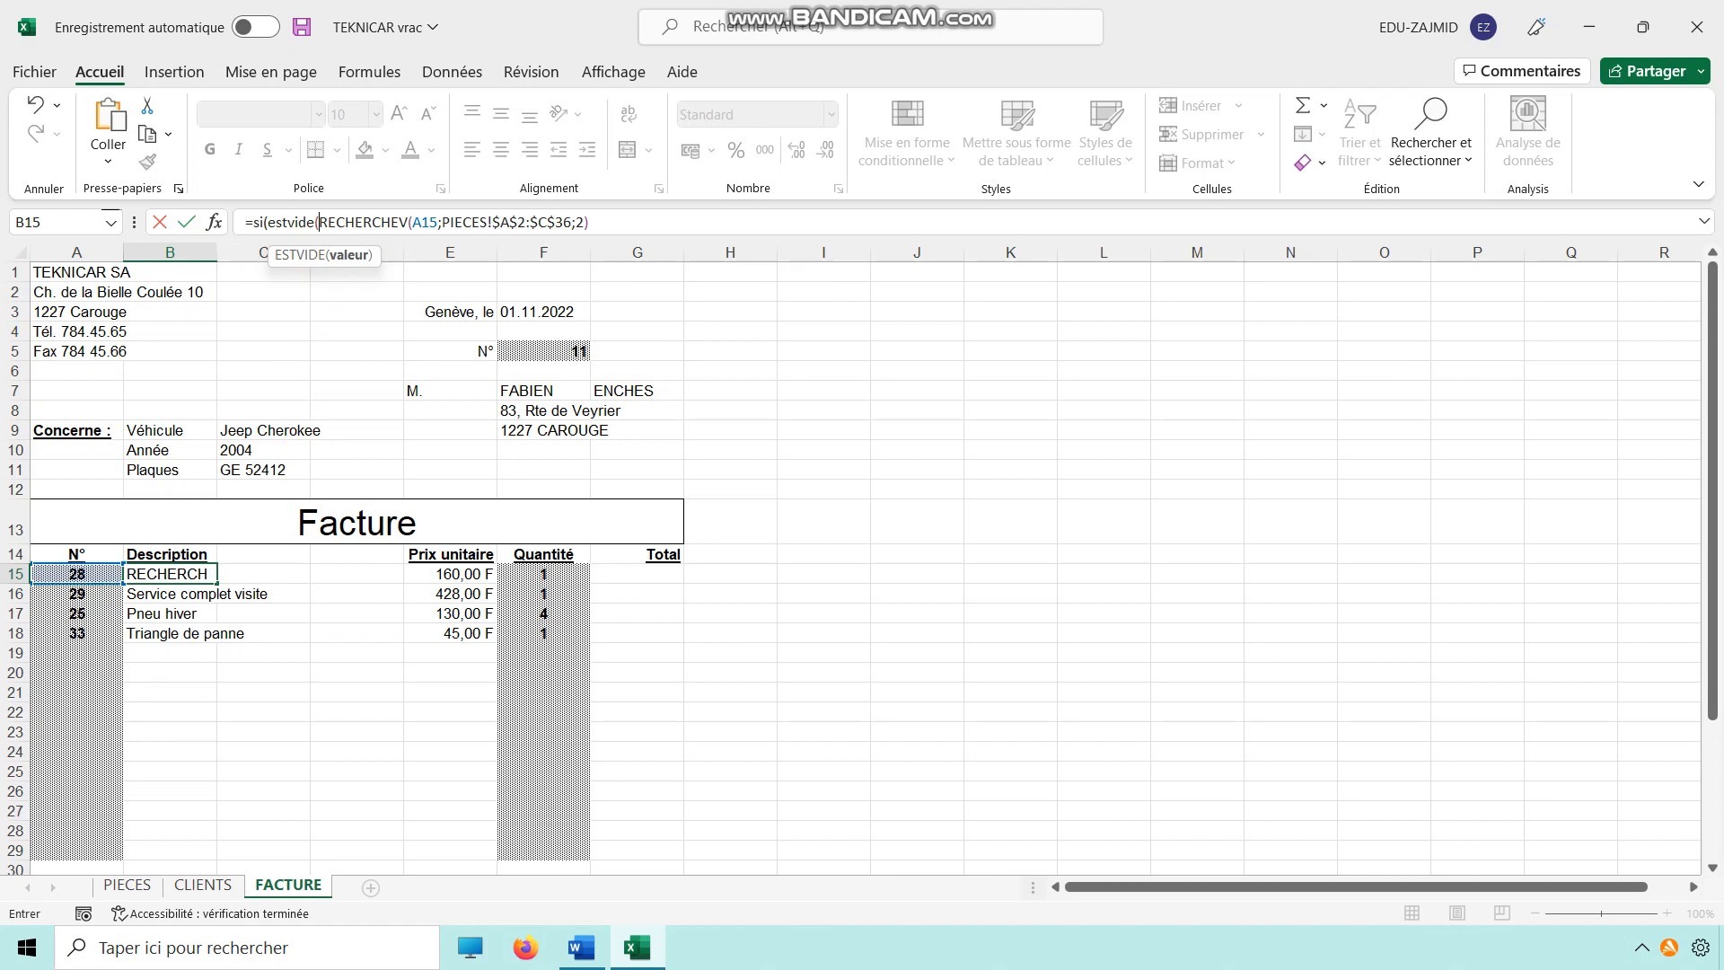
{"action": "left_click", "coordinate": [77, 574]}
{"action": "type", "text": ")"}
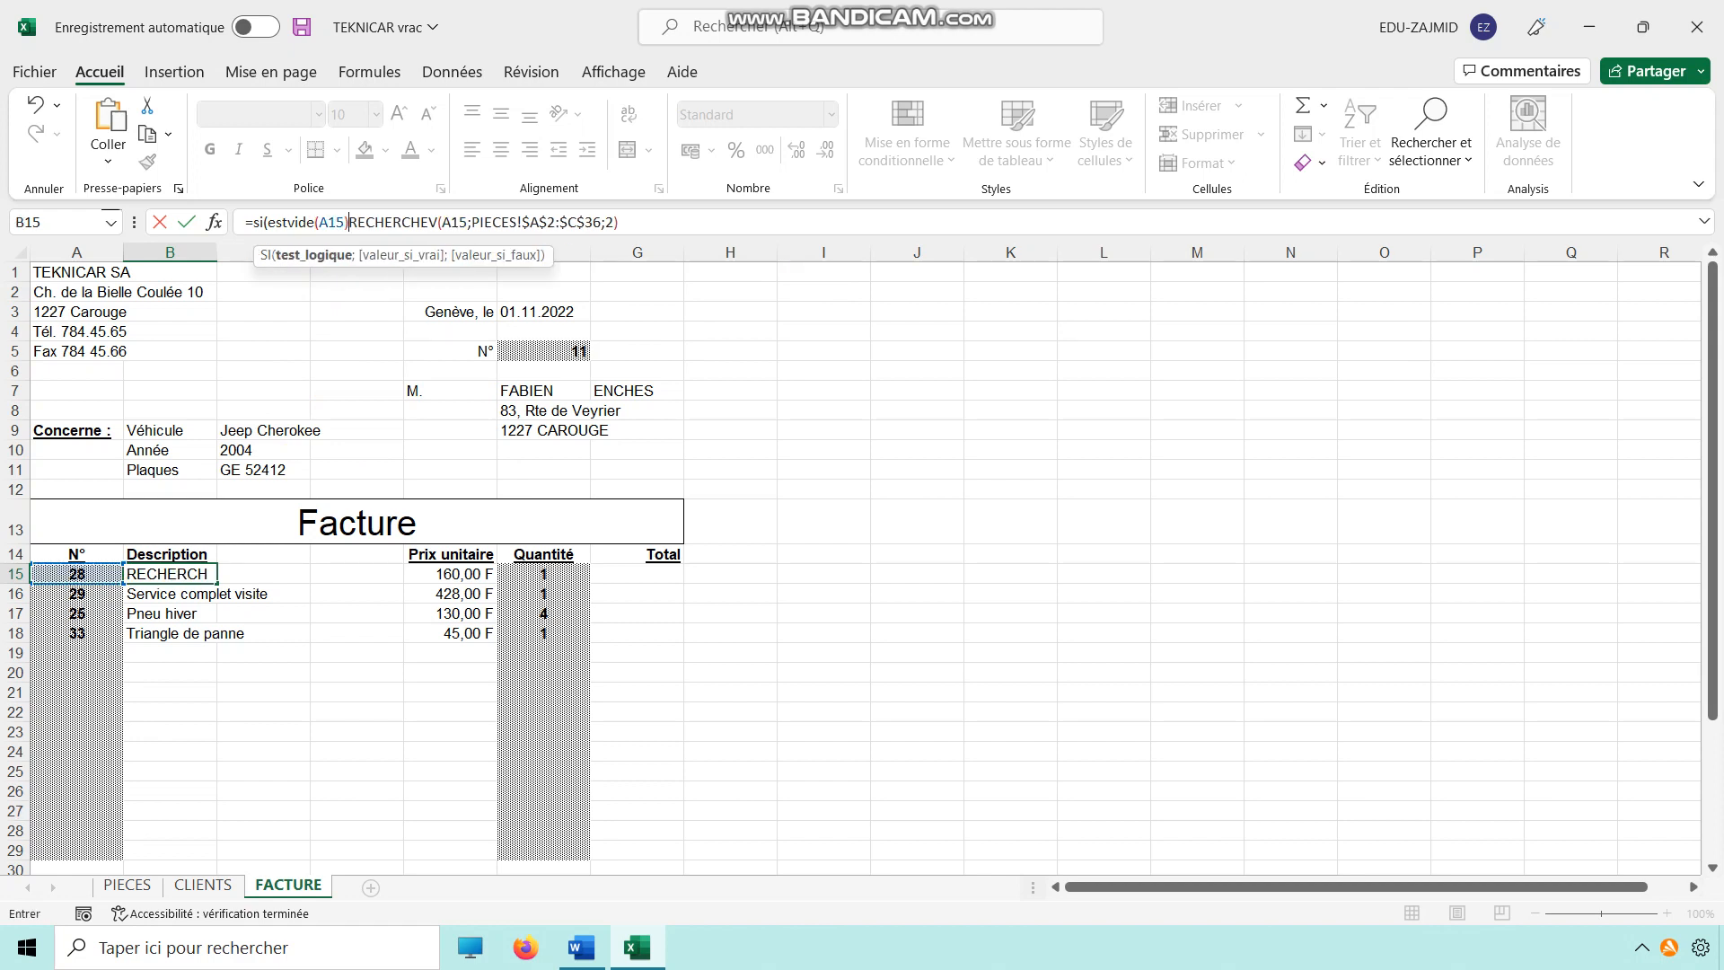
Complete B15's SI formula with "" as the true value and the existing RECHERCHEV expression as the false value
{"action": "type", "text": ";"}
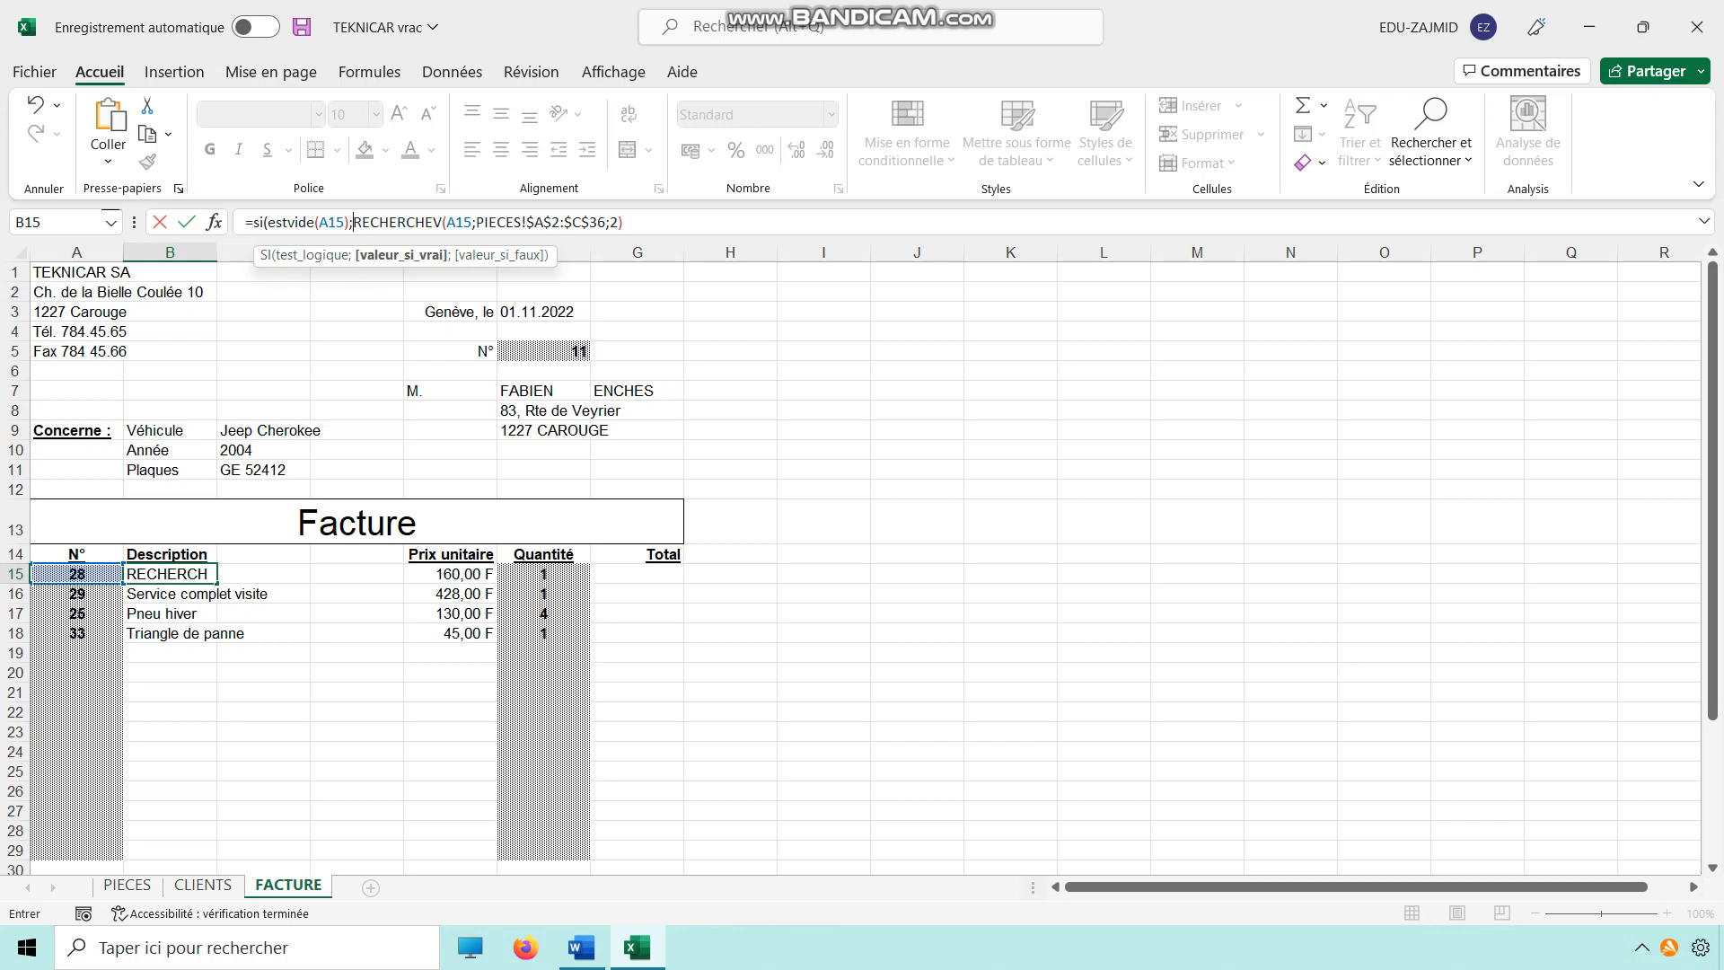
{"action": "type", "text": "\"\";"}
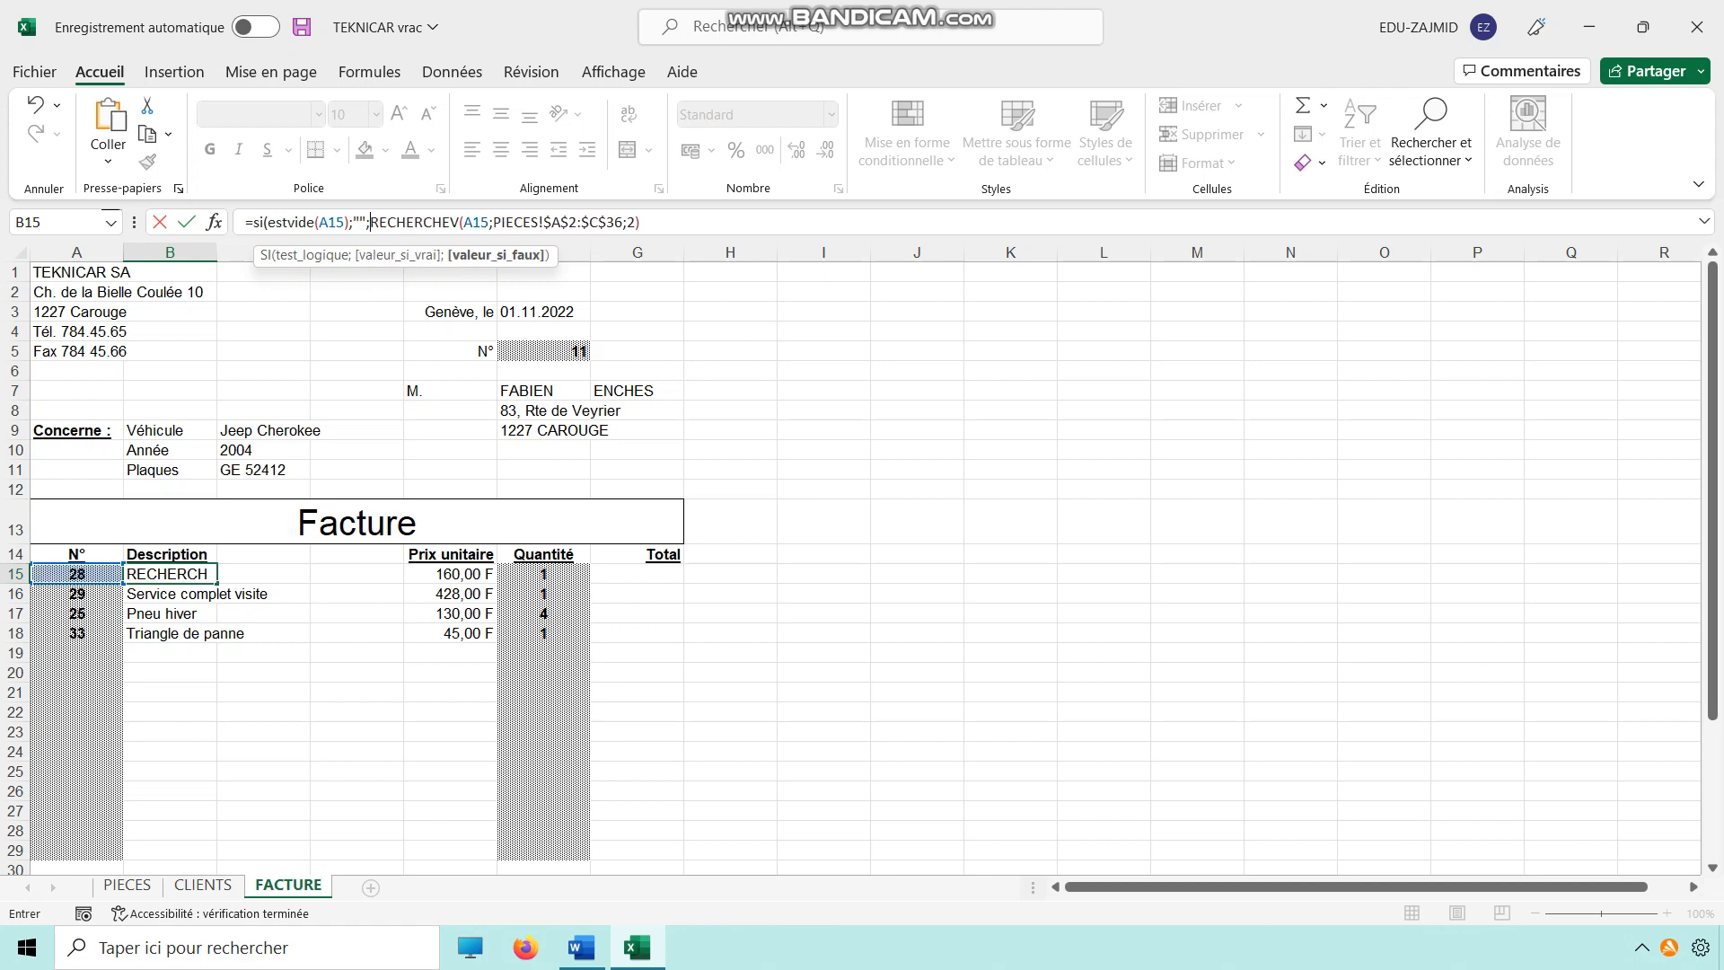
{"action": "type", "text": ")"}
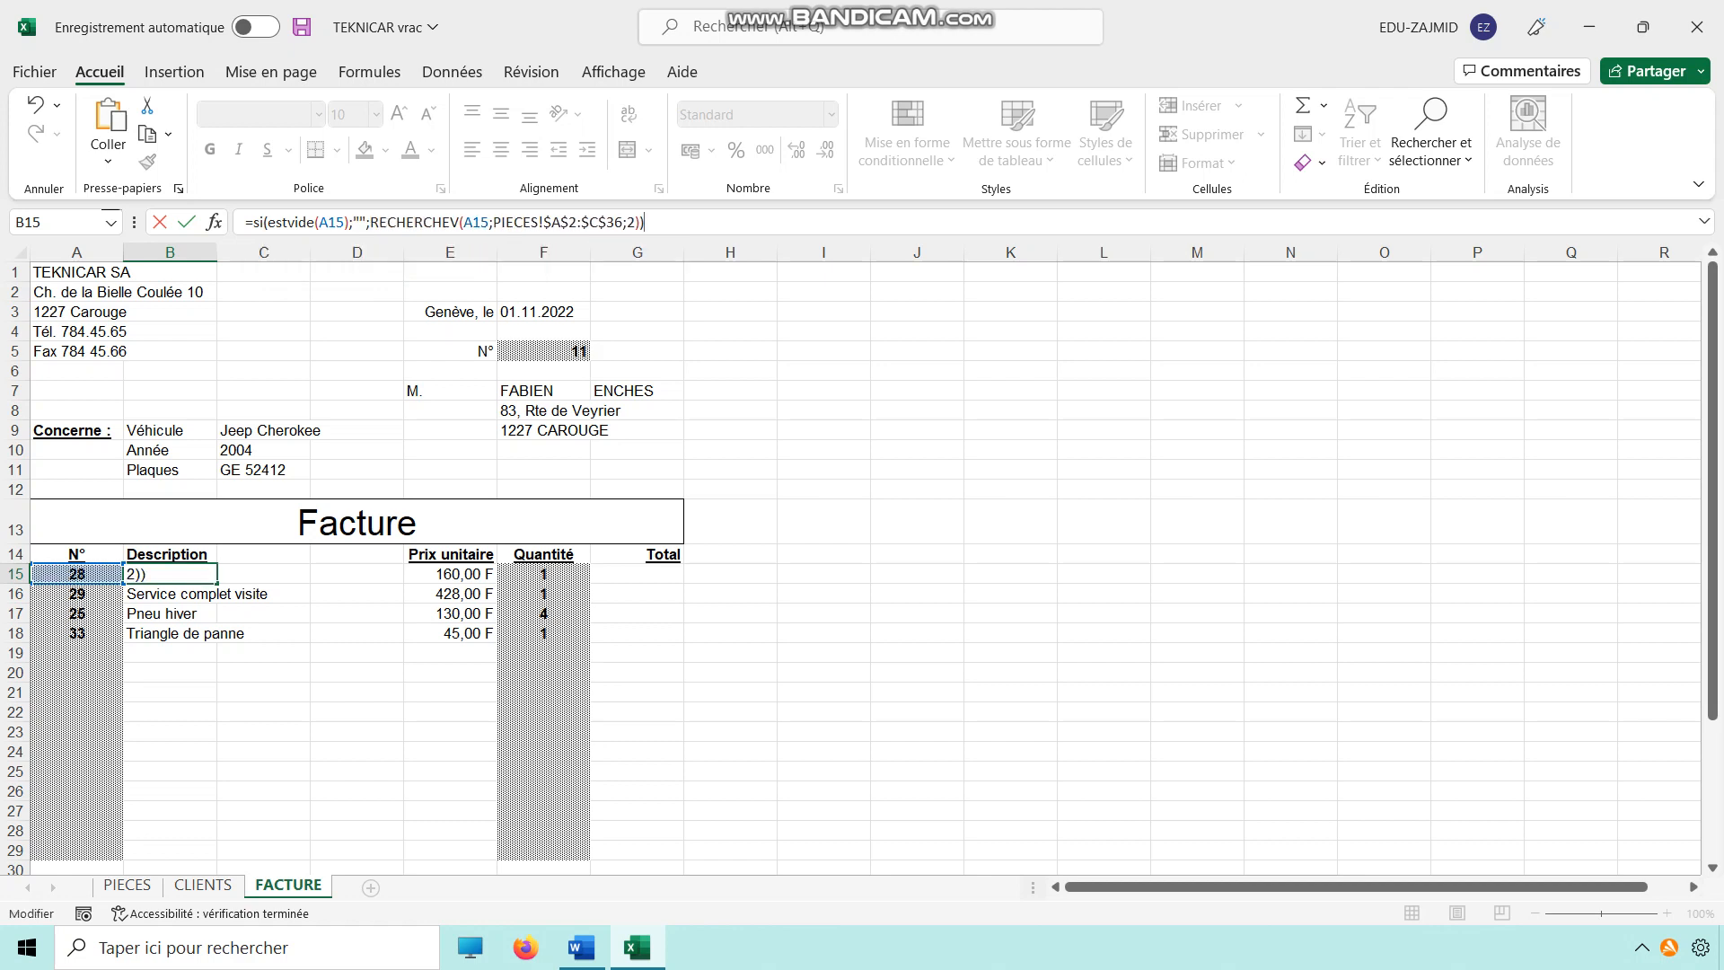
{"action": "key", "text": "Return"}
Clear the part number in A15 to test B15's completed formula, and undo the deletion
{"action": "left_click", "coordinate": [76, 574]}
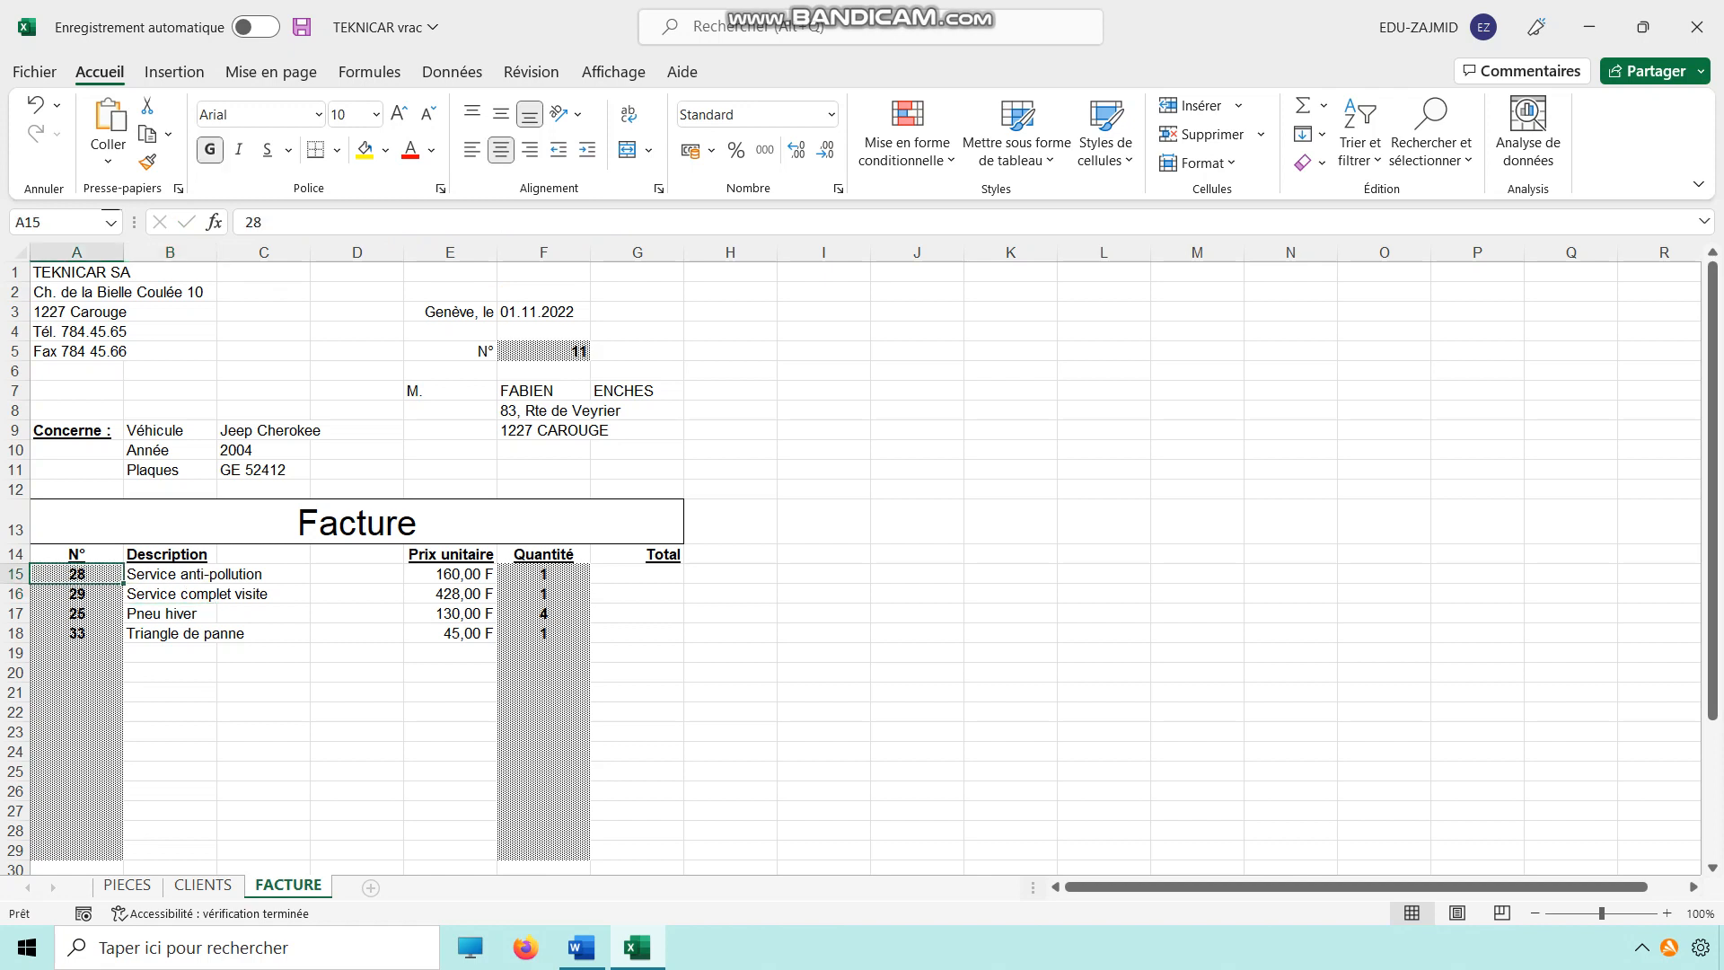
{"action": "key", "text": "Delete"}
{"action": "key", "text": "Return"}
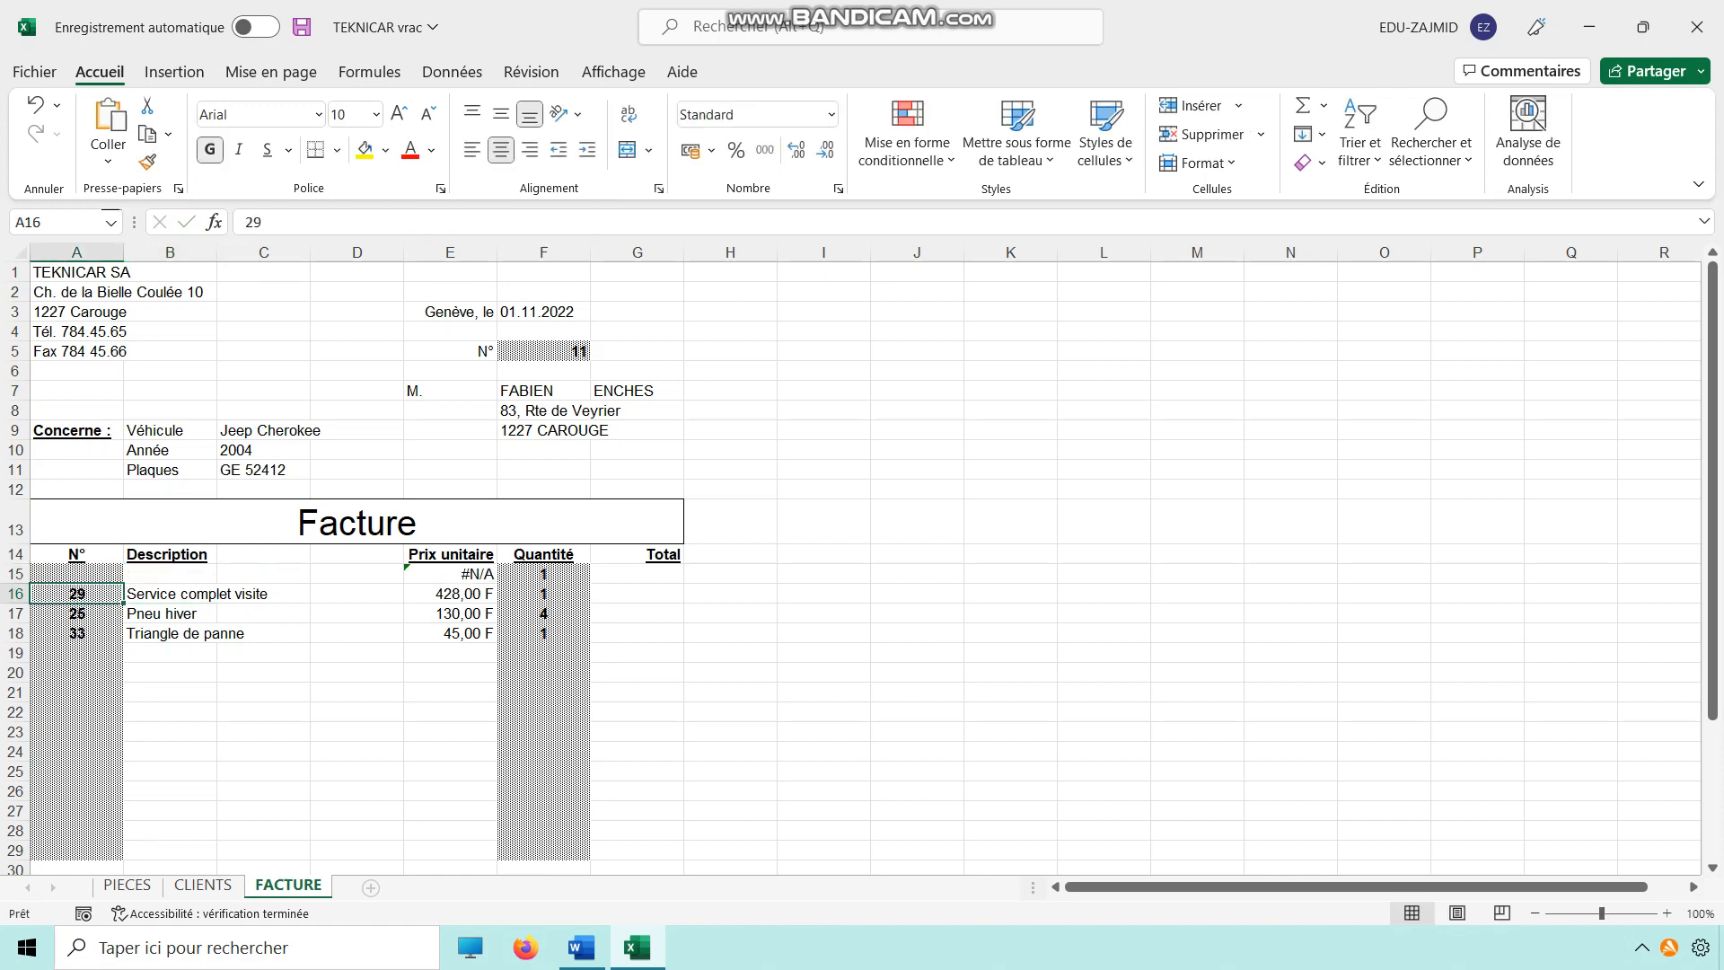
{"action": "key", "text": "ctrl+z"}
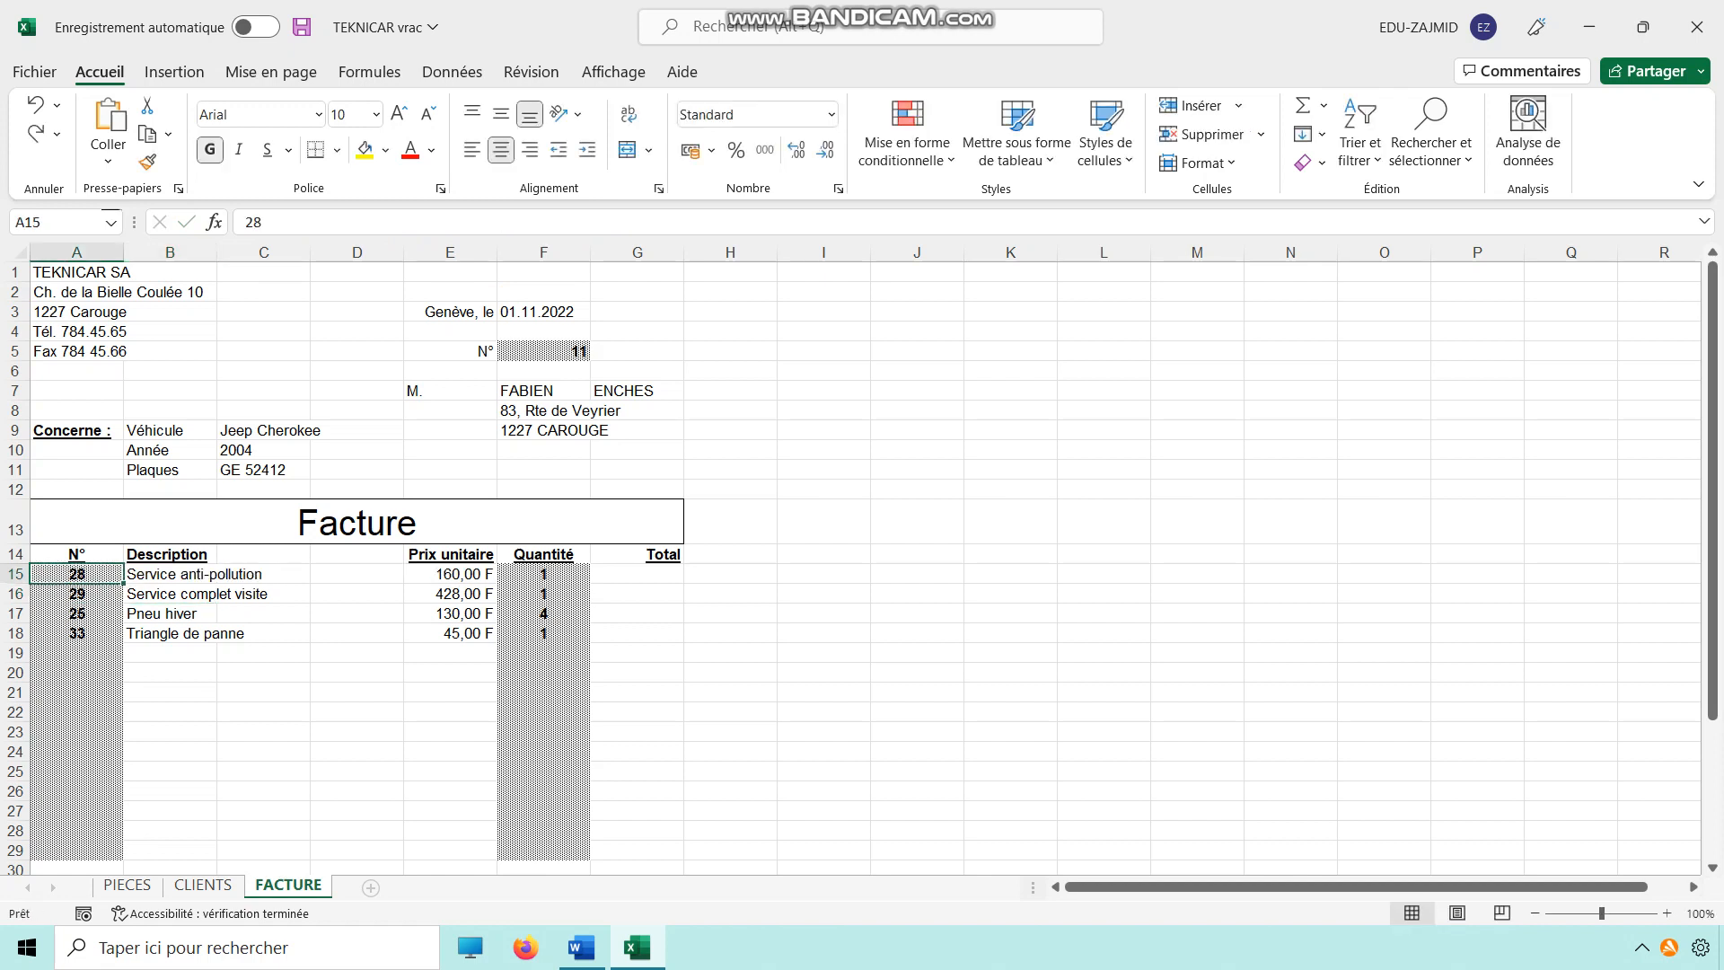
Wrap E15's RECHERCHEV in a SI function with ESTVIDE(A15) as the test and "" as the true value
{"action": "left_click", "coordinate": [450, 574]}
{"action": "left_click", "coordinate": [254, 222]}
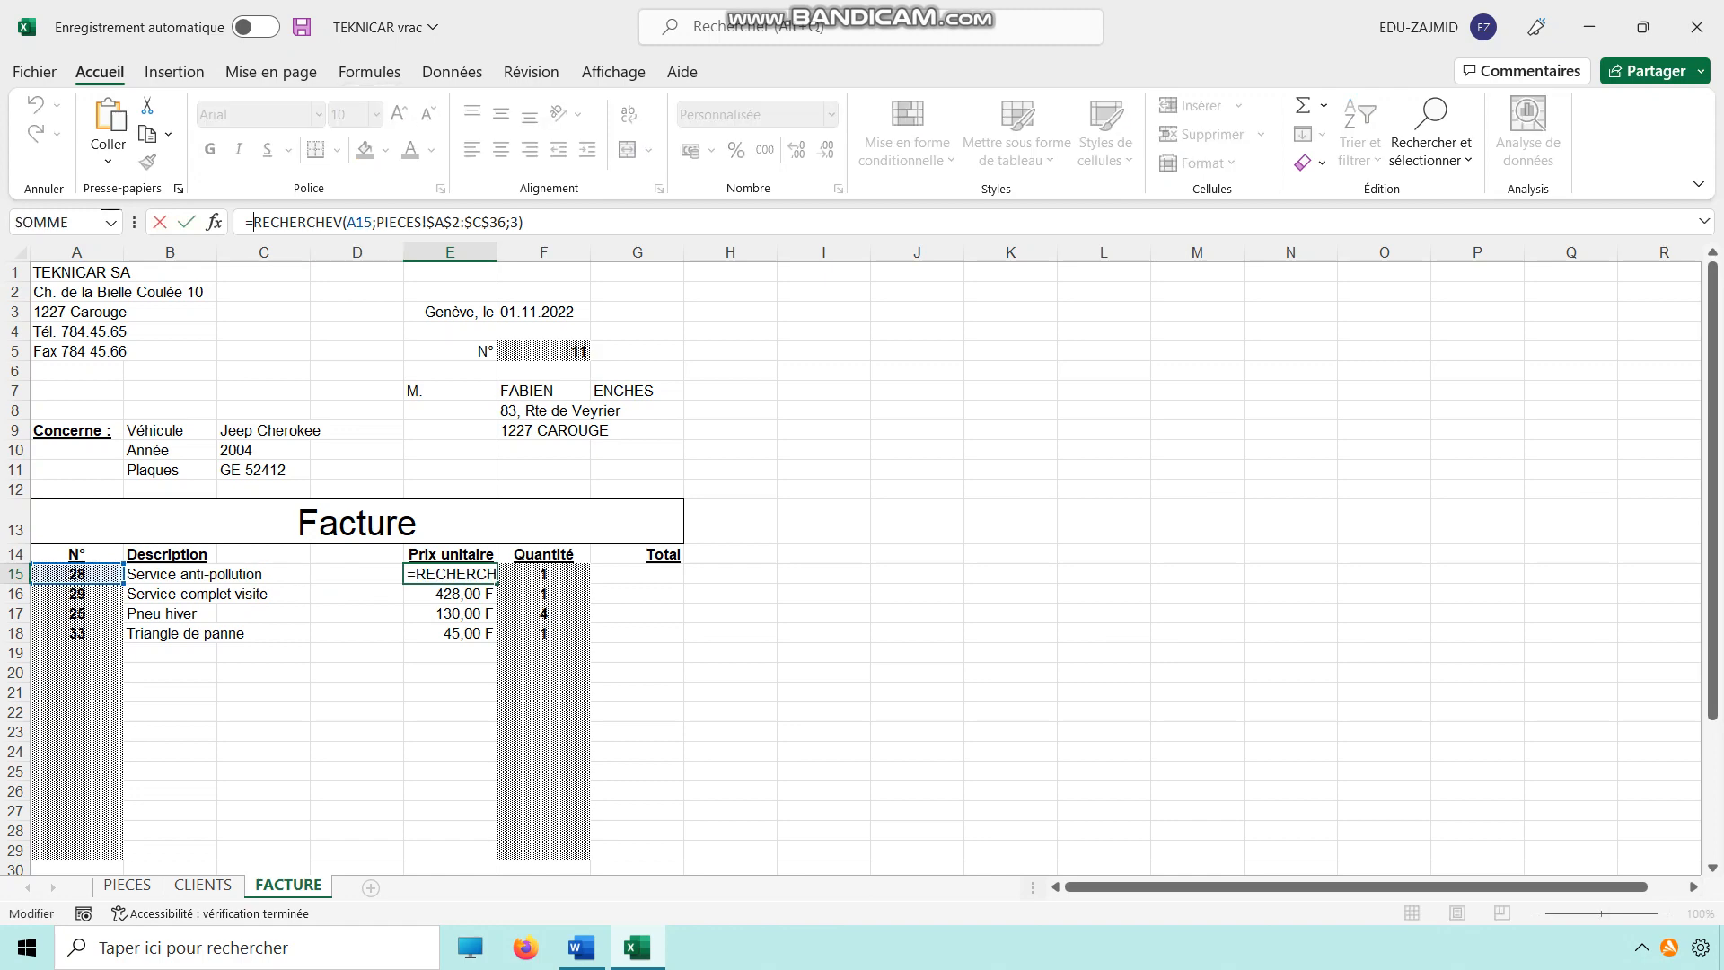
{"action": "type", "text": "si(estv"}
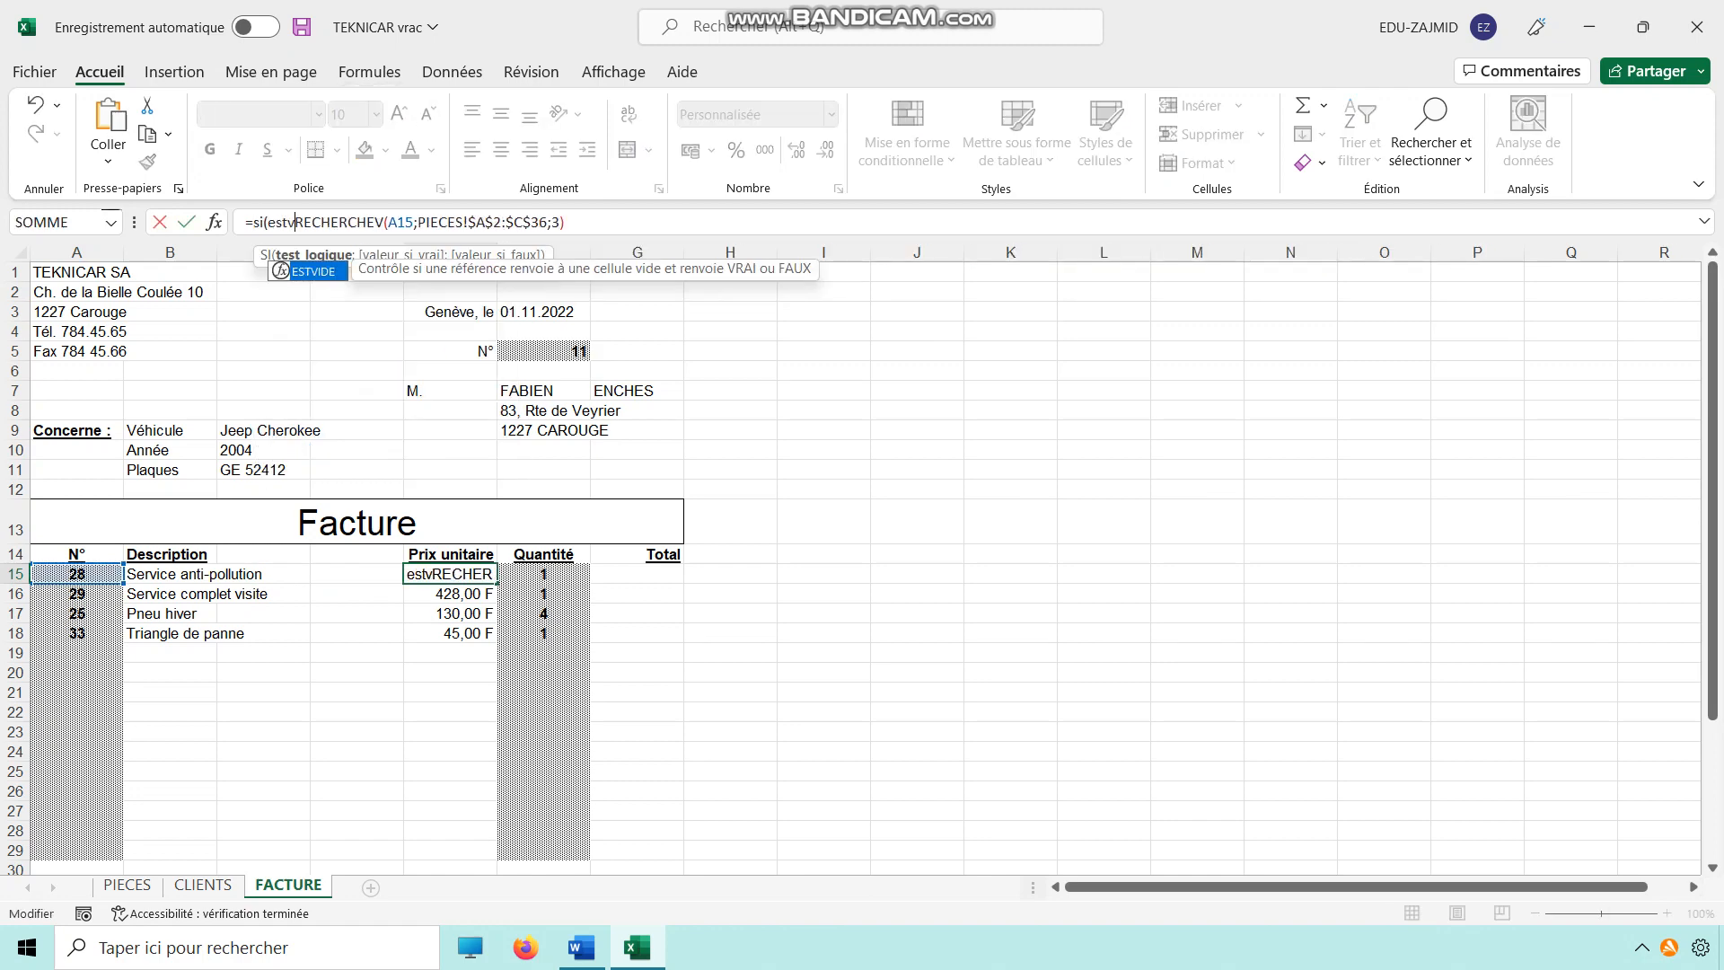
{"action": "type", "text": "ide("}
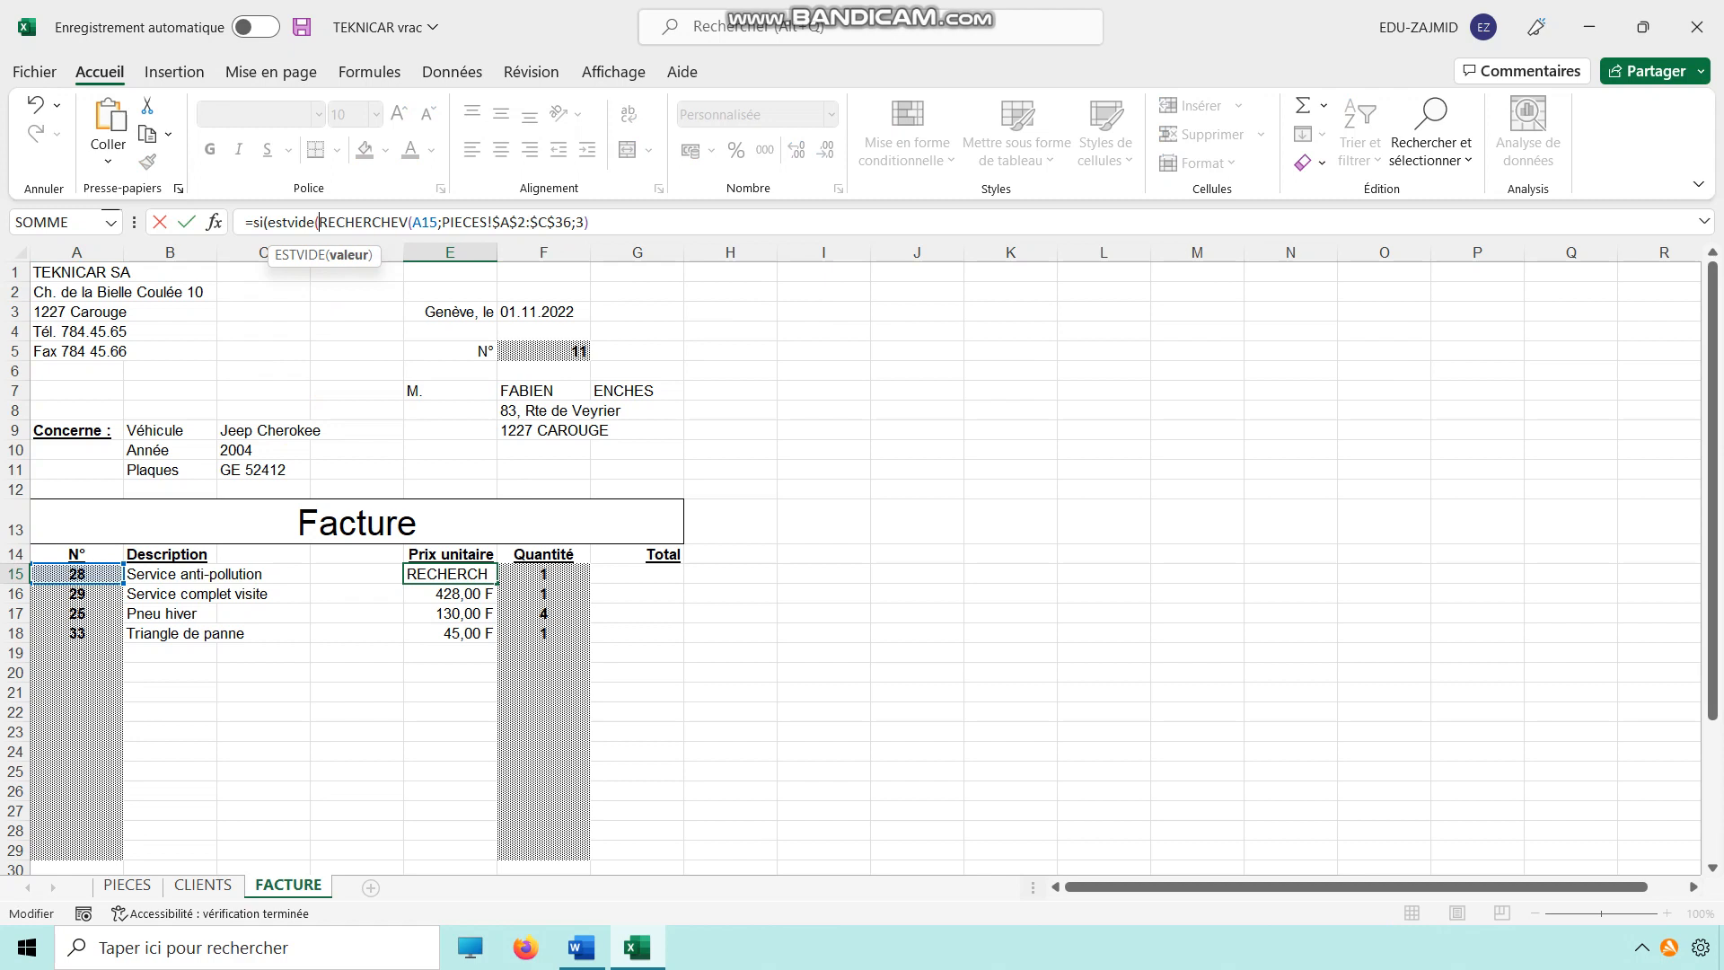
{"action": "left_click", "coordinate": [77, 574]}
{"action": "type", "text": ")"}
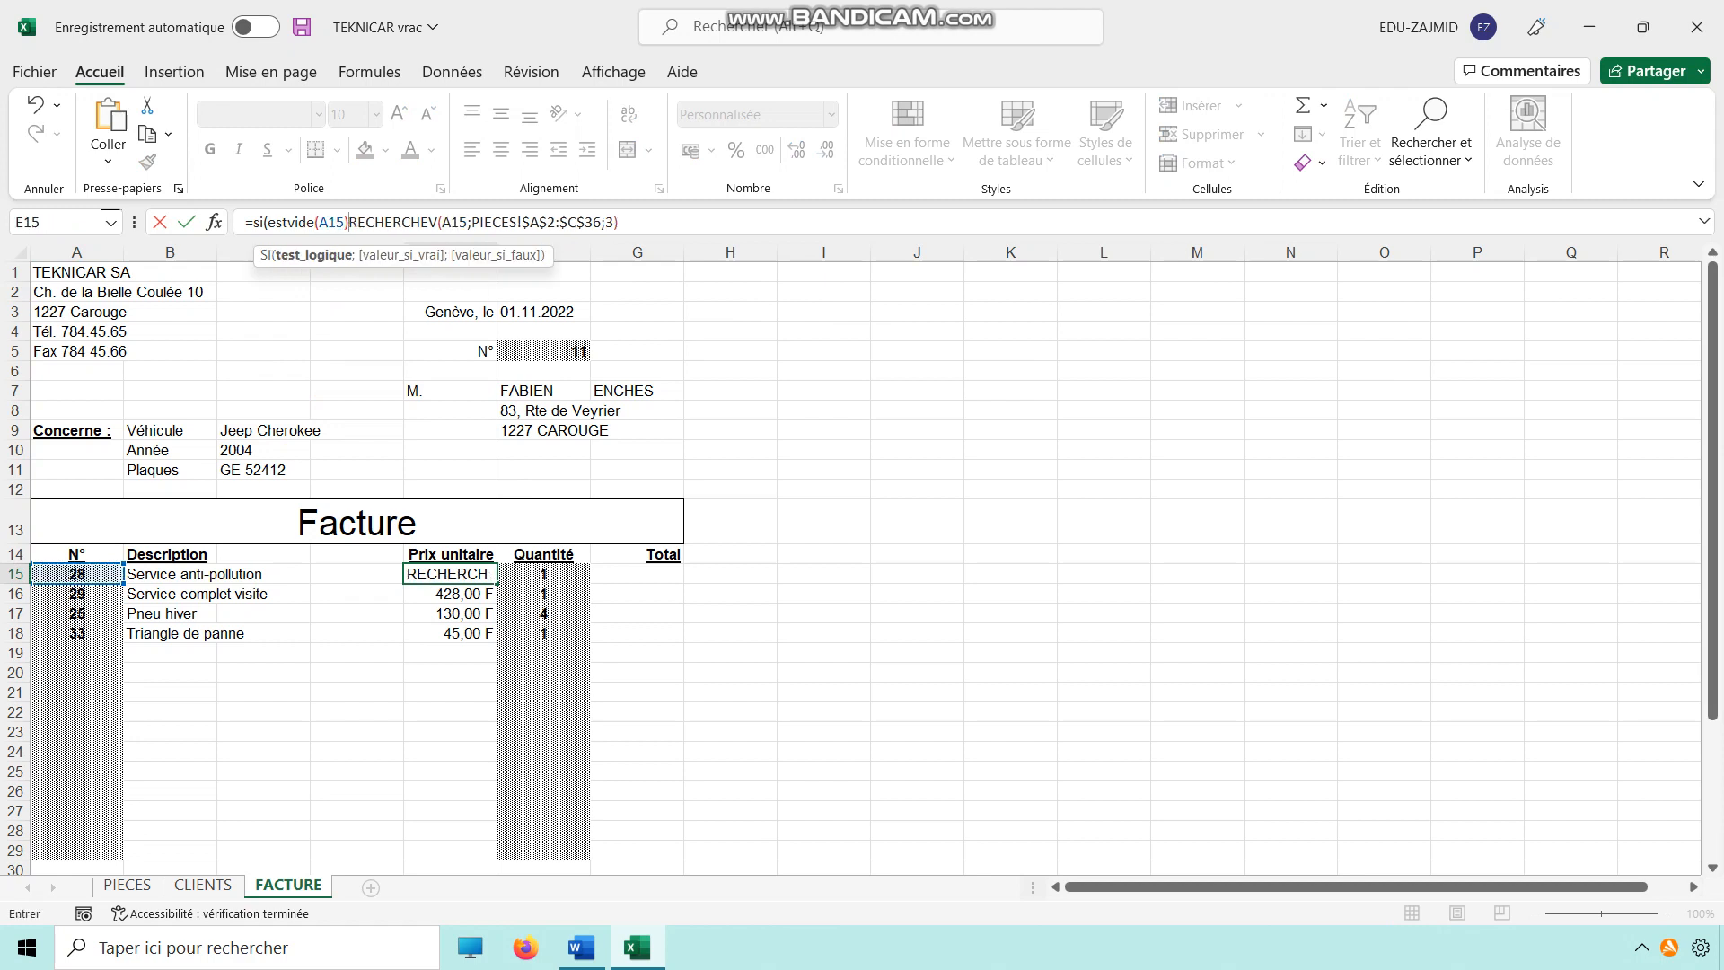
{"action": "type", "text": ";\"\";"}
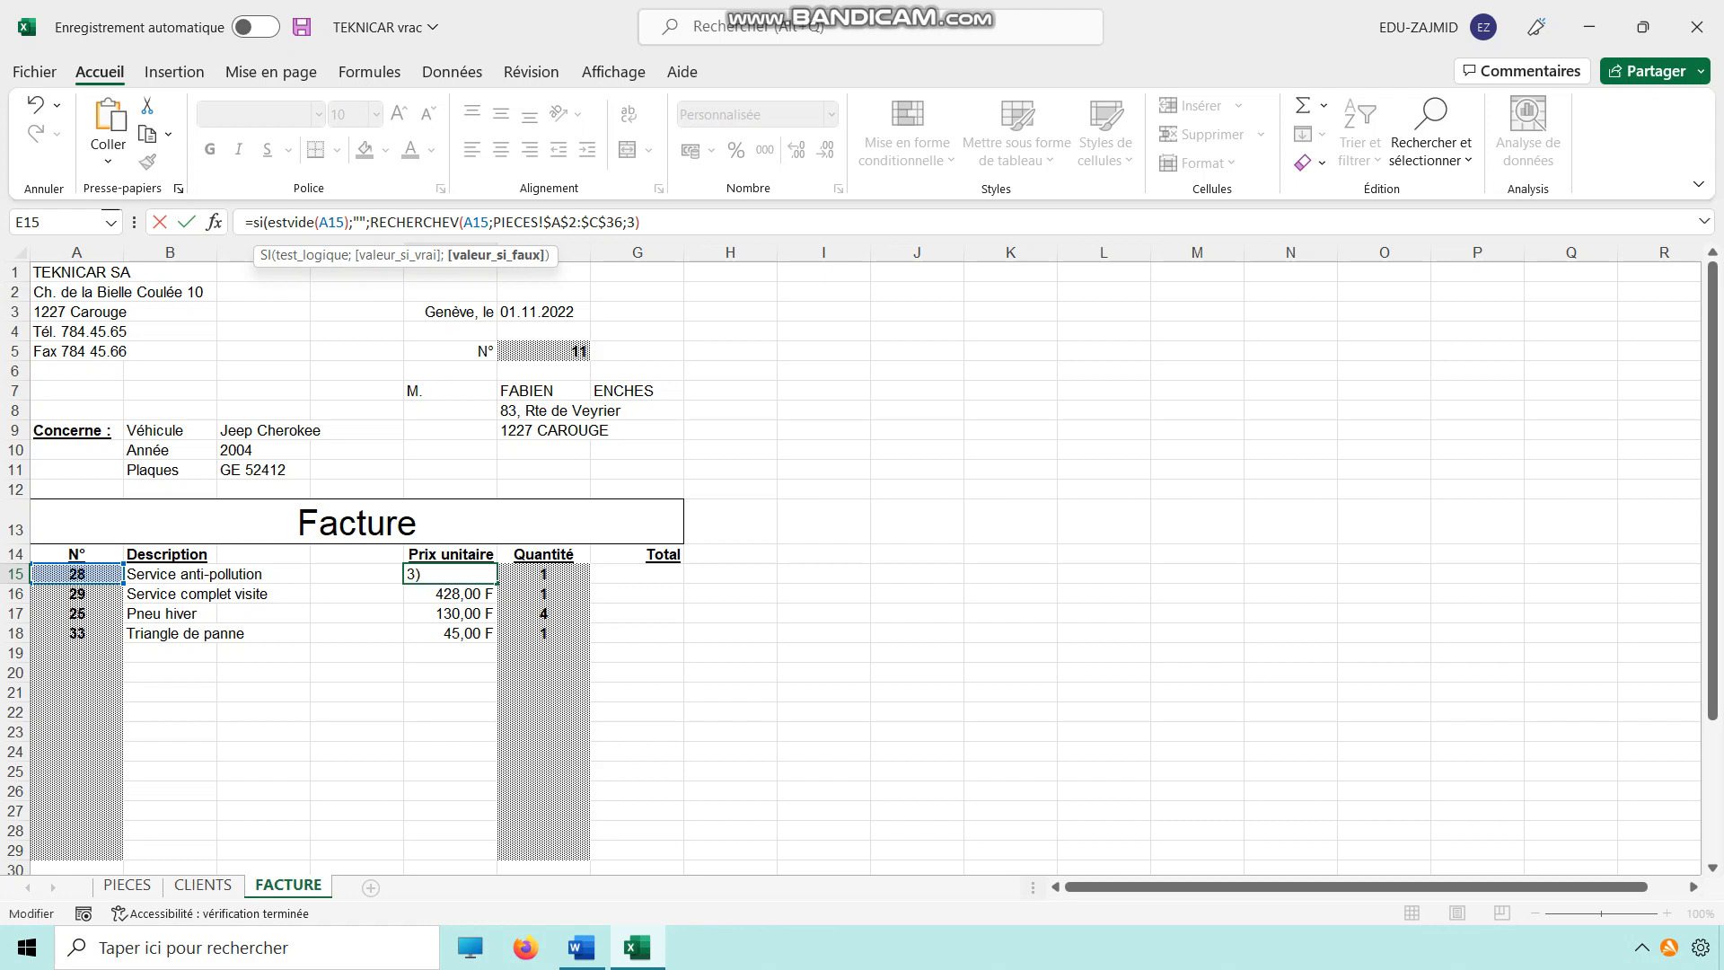
{"action": "type", "text": ")"}
{"action": "key", "text": "Return"}
Empty A15 to test the description and unit price formulas together, and restore its part number
{"action": "left_click", "coordinate": [77, 574]}
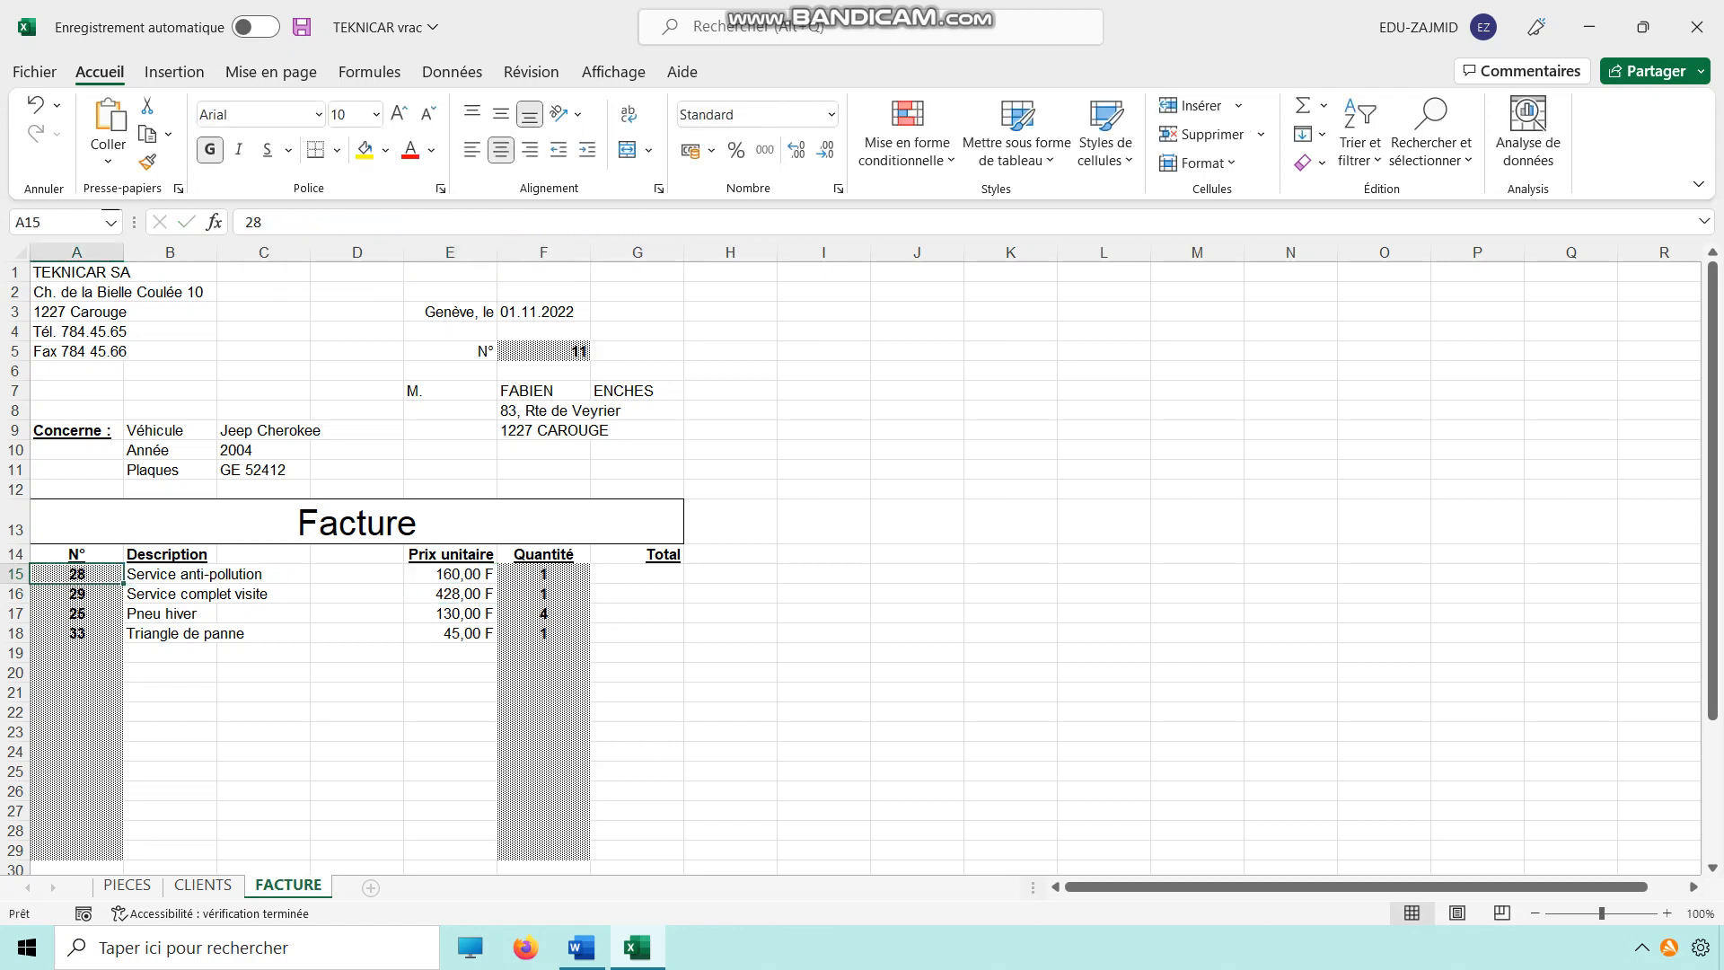
{"action": "key", "text": "Delete"}
{"action": "key", "text": "Return"}
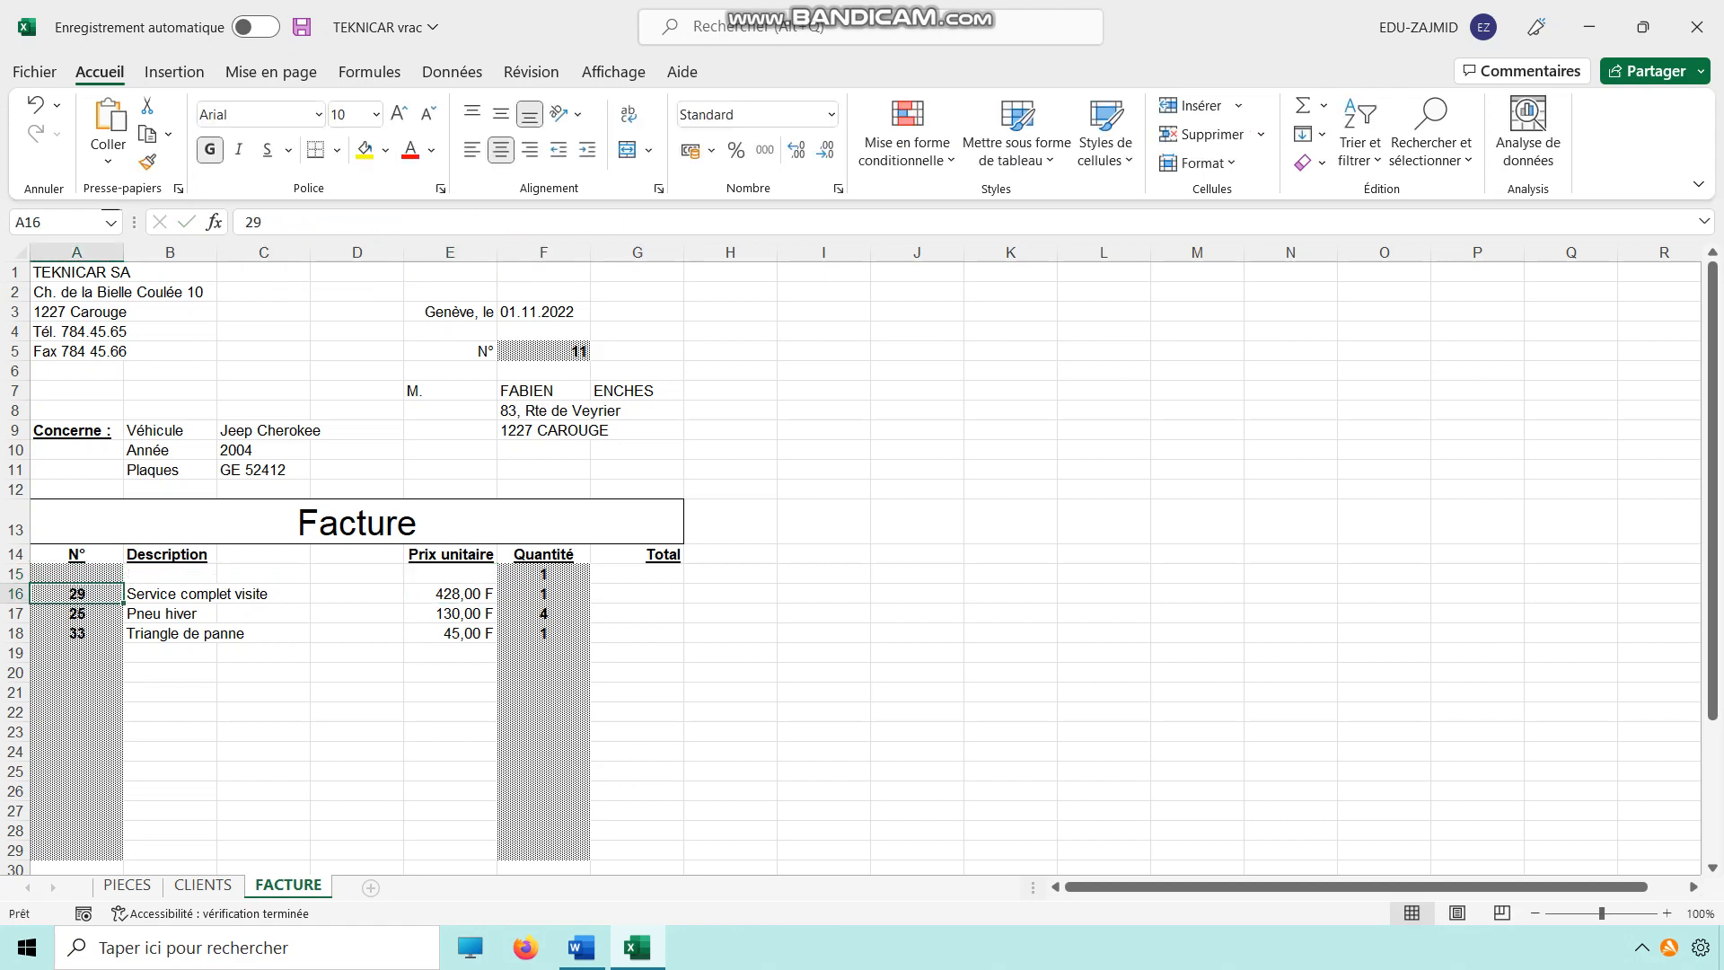
{"action": "key", "text": "ctrl+z"}
Start a SI formula in G15 under Total with ESTVIDE(A15) as the logical test and "" as the true value
{"action": "left_click", "coordinate": [637, 593]}
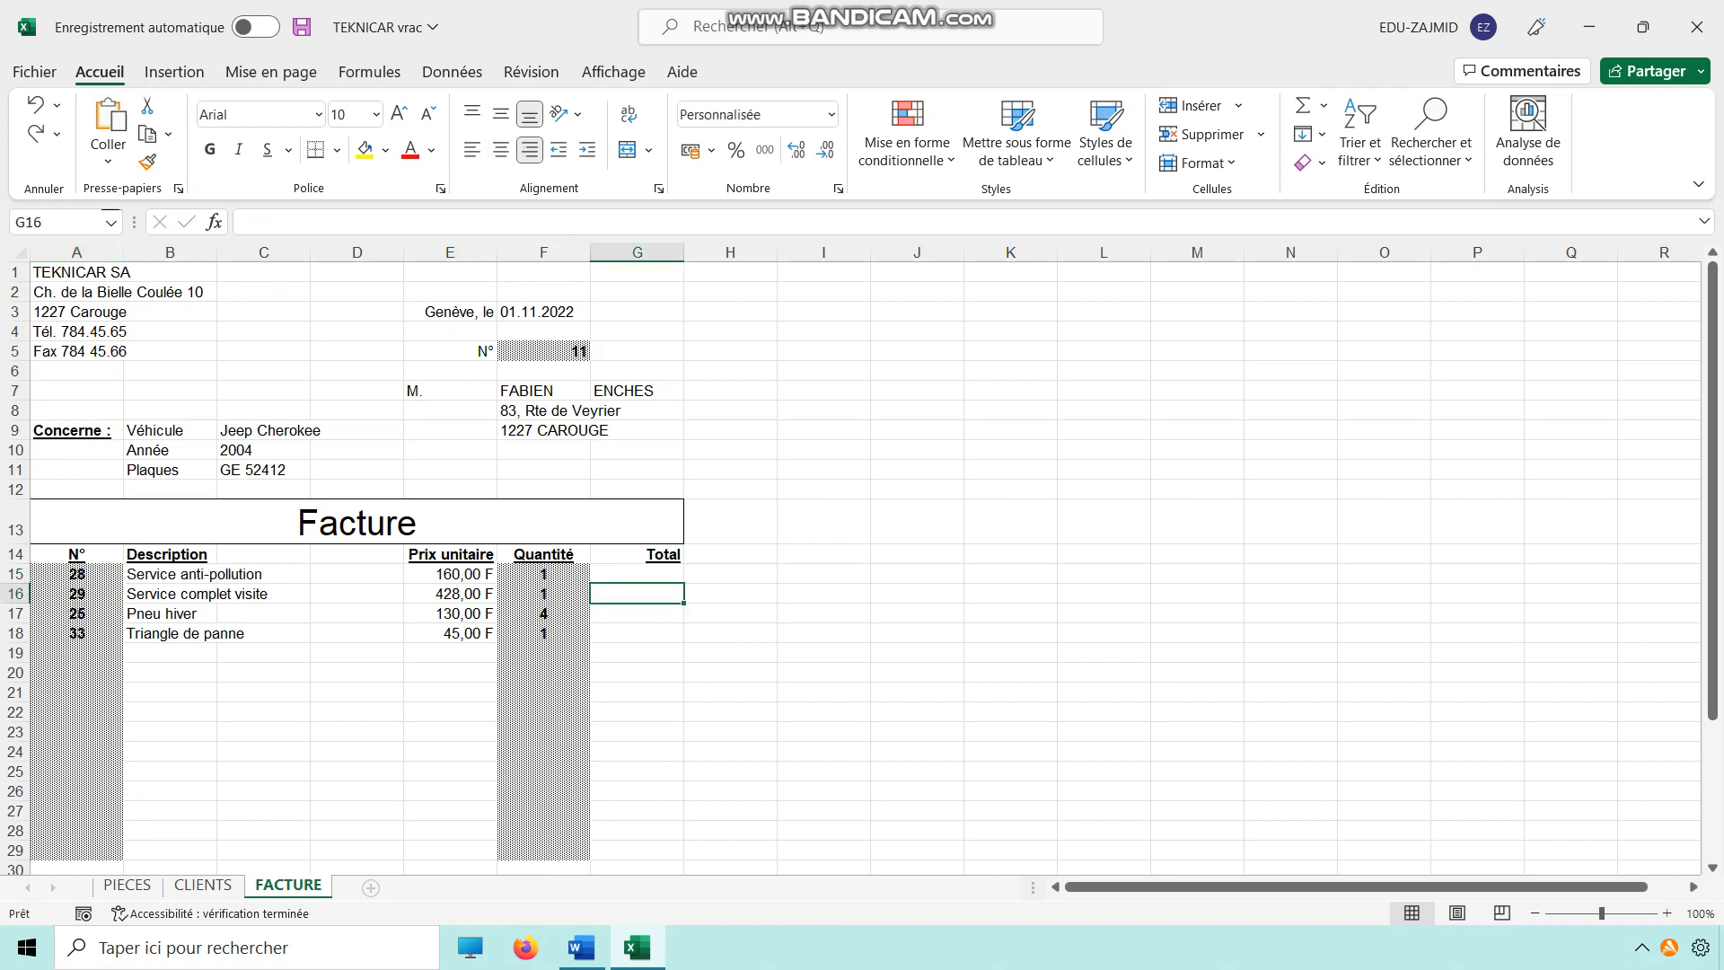
{"action": "left_click", "coordinate": [637, 574]}
{"action": "type", "text": "="}
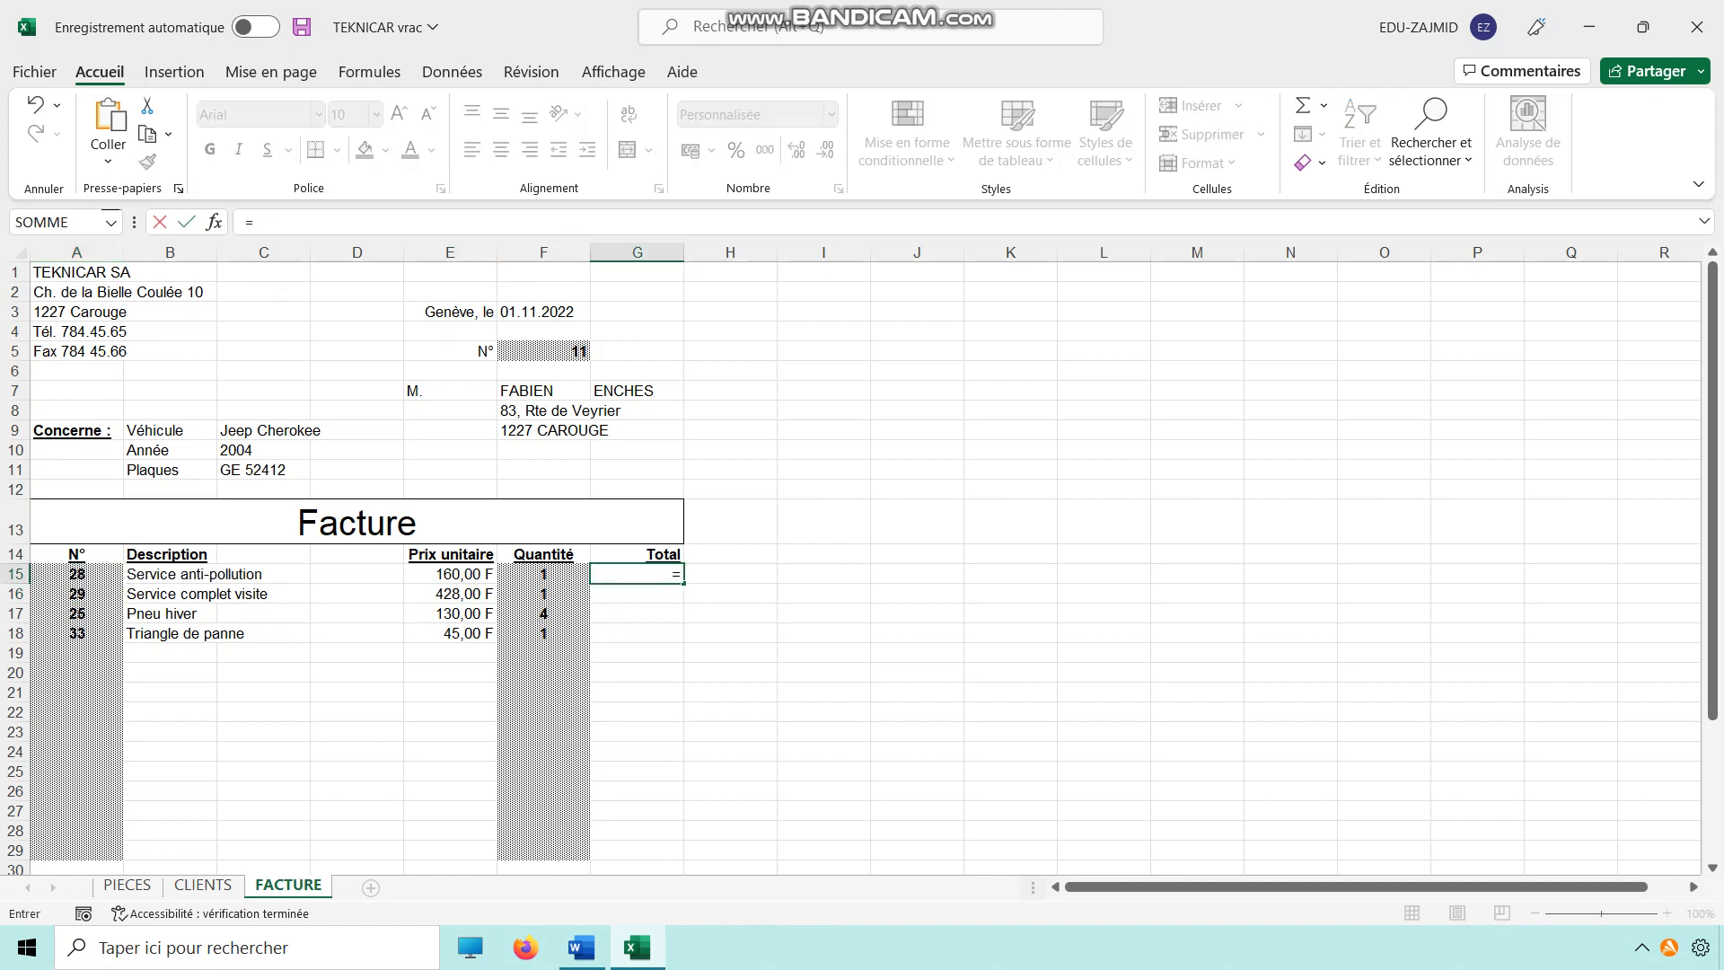
{"action": "type", "text": "si"}
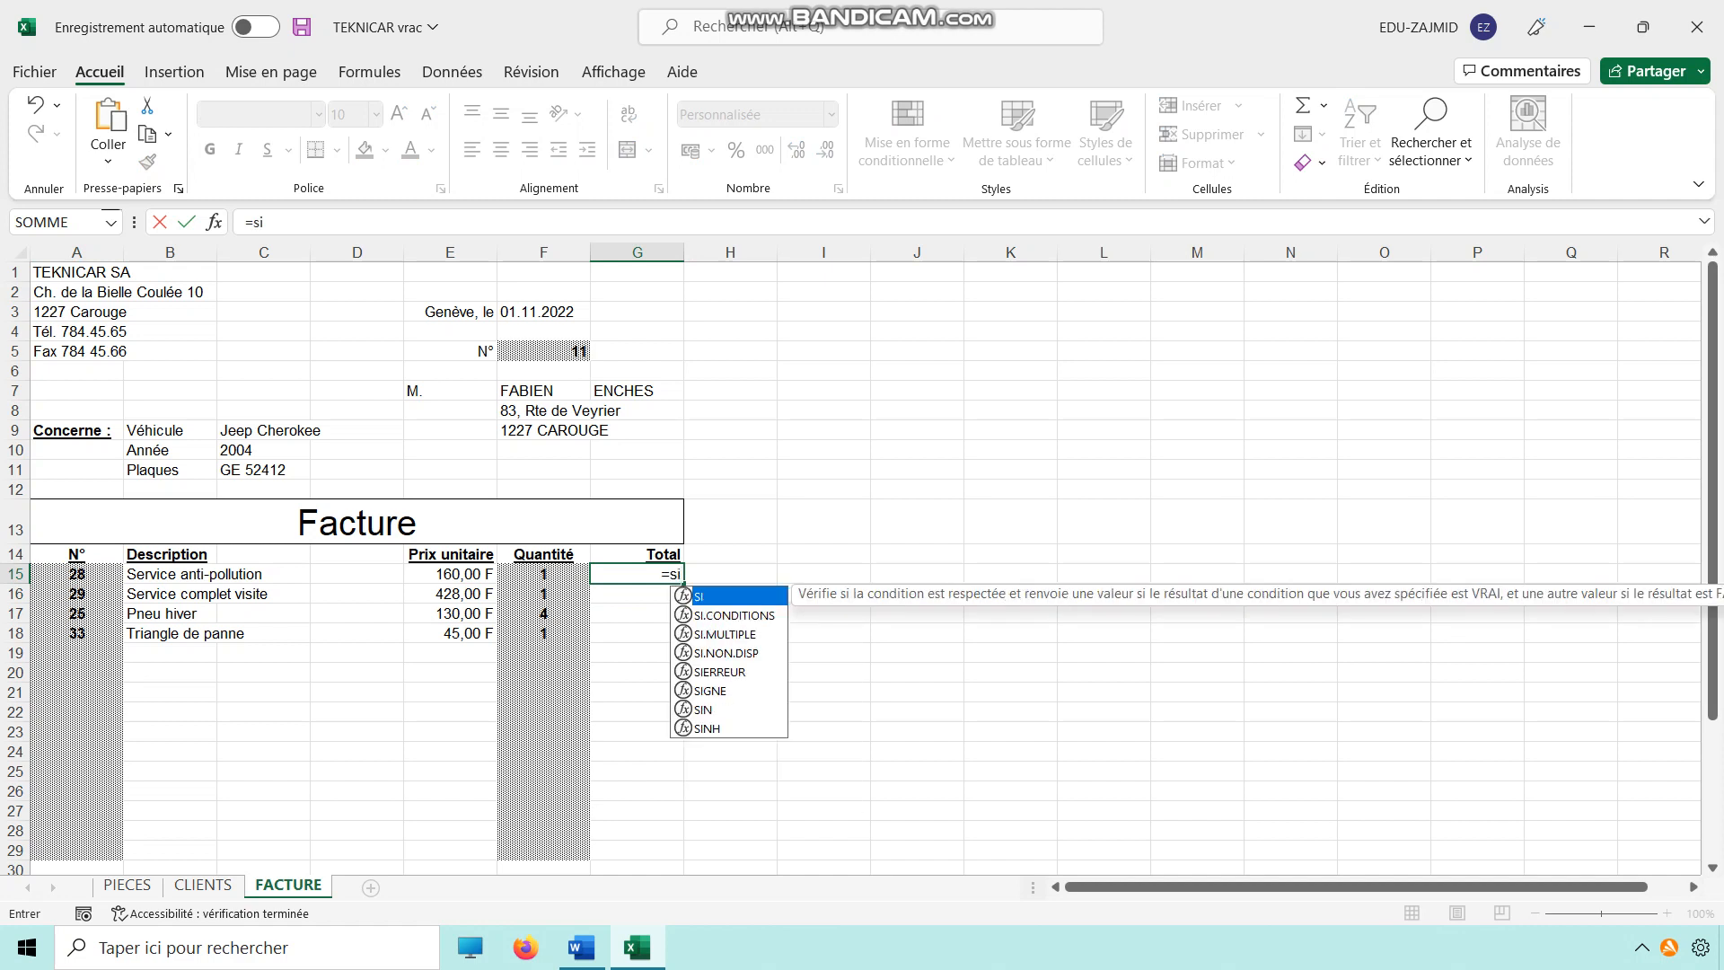
{"action": "type", "text": "(estvid"}
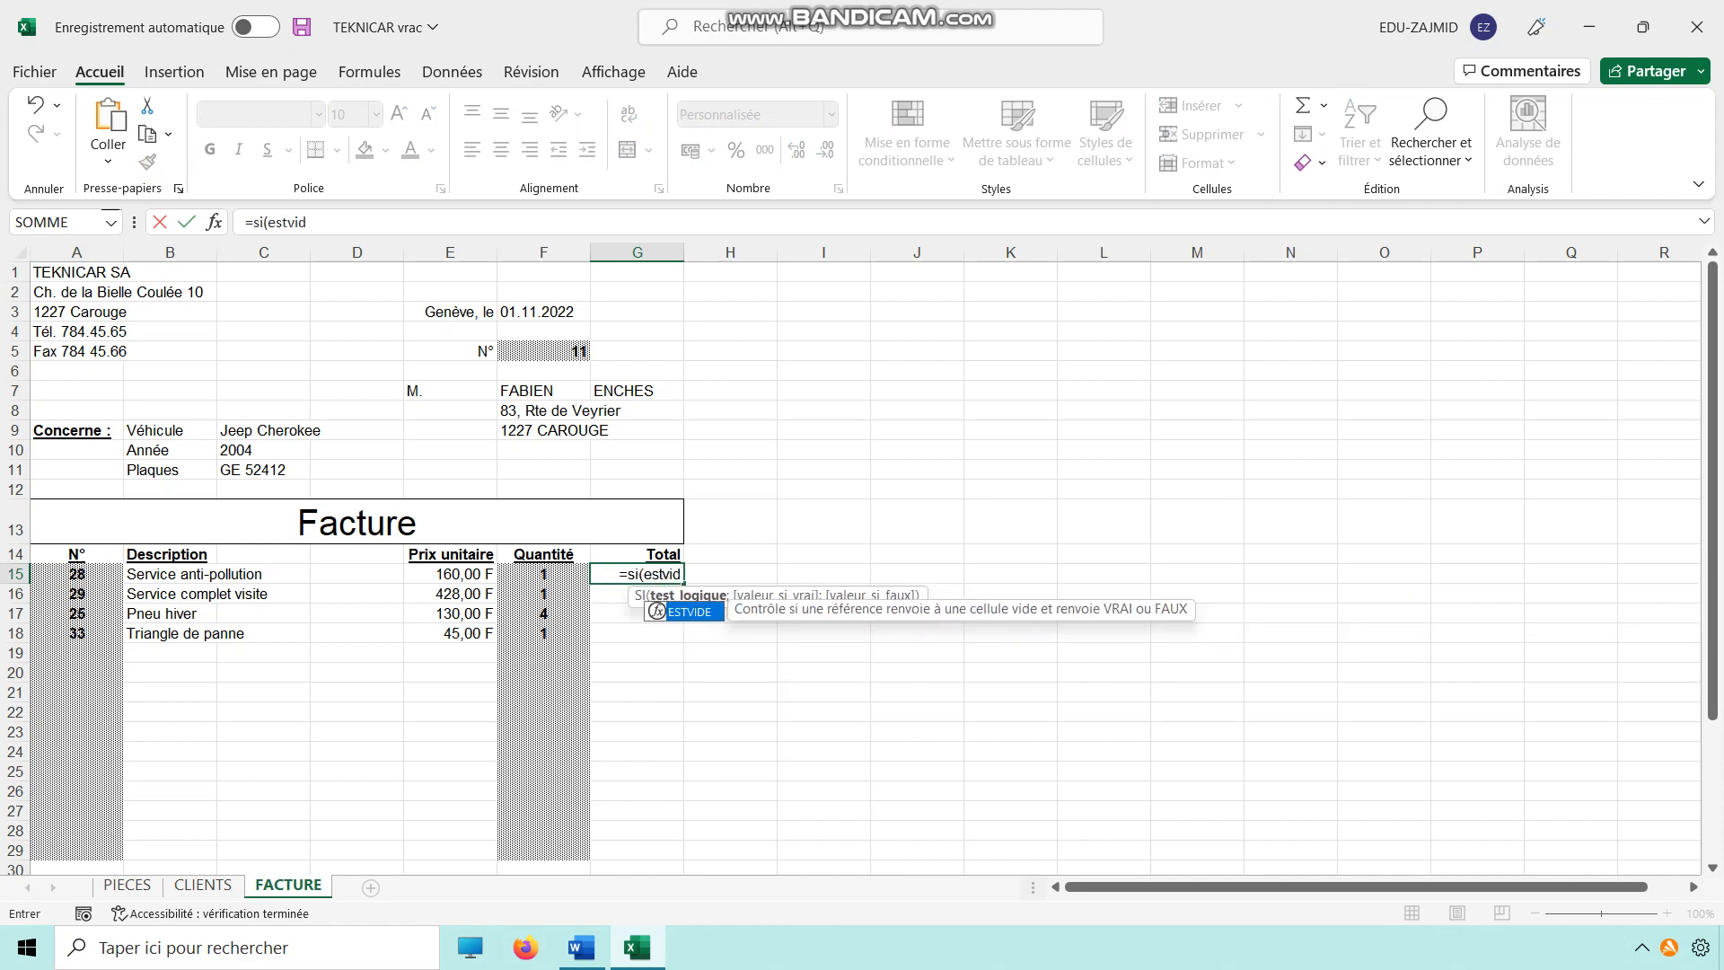
{"action": "type", "text": "e("}
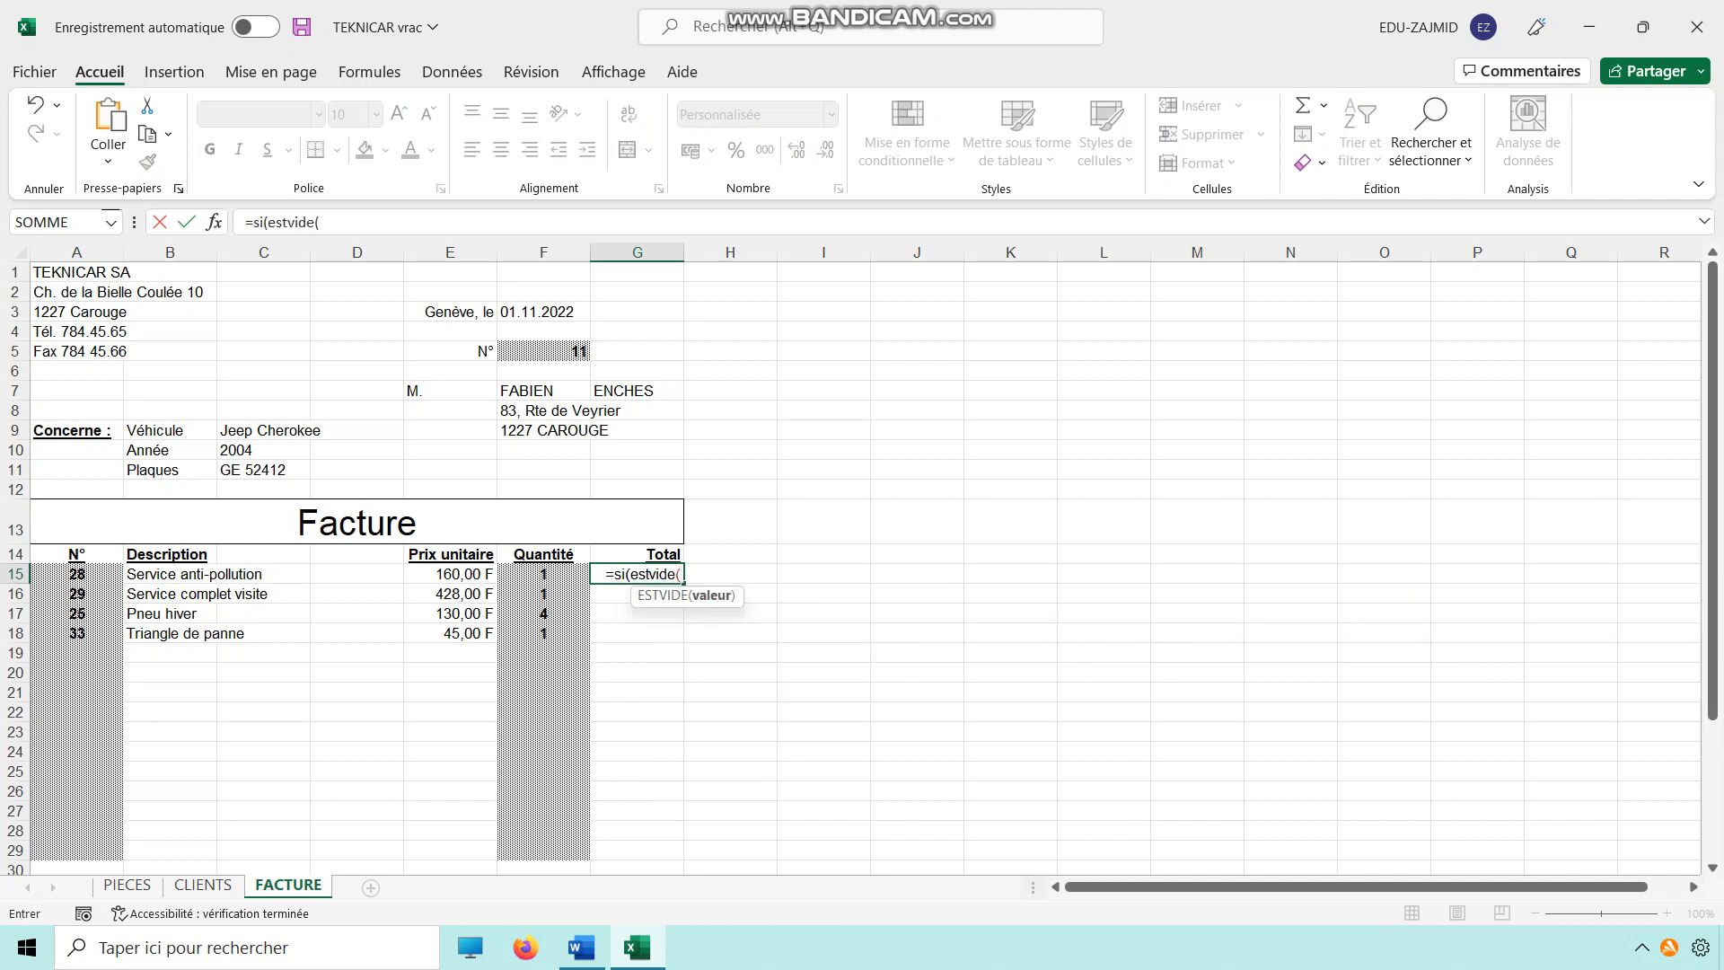
{"action": "left_click", "coordinate": [76, 574]}
{"action": "type", "text": ")"}
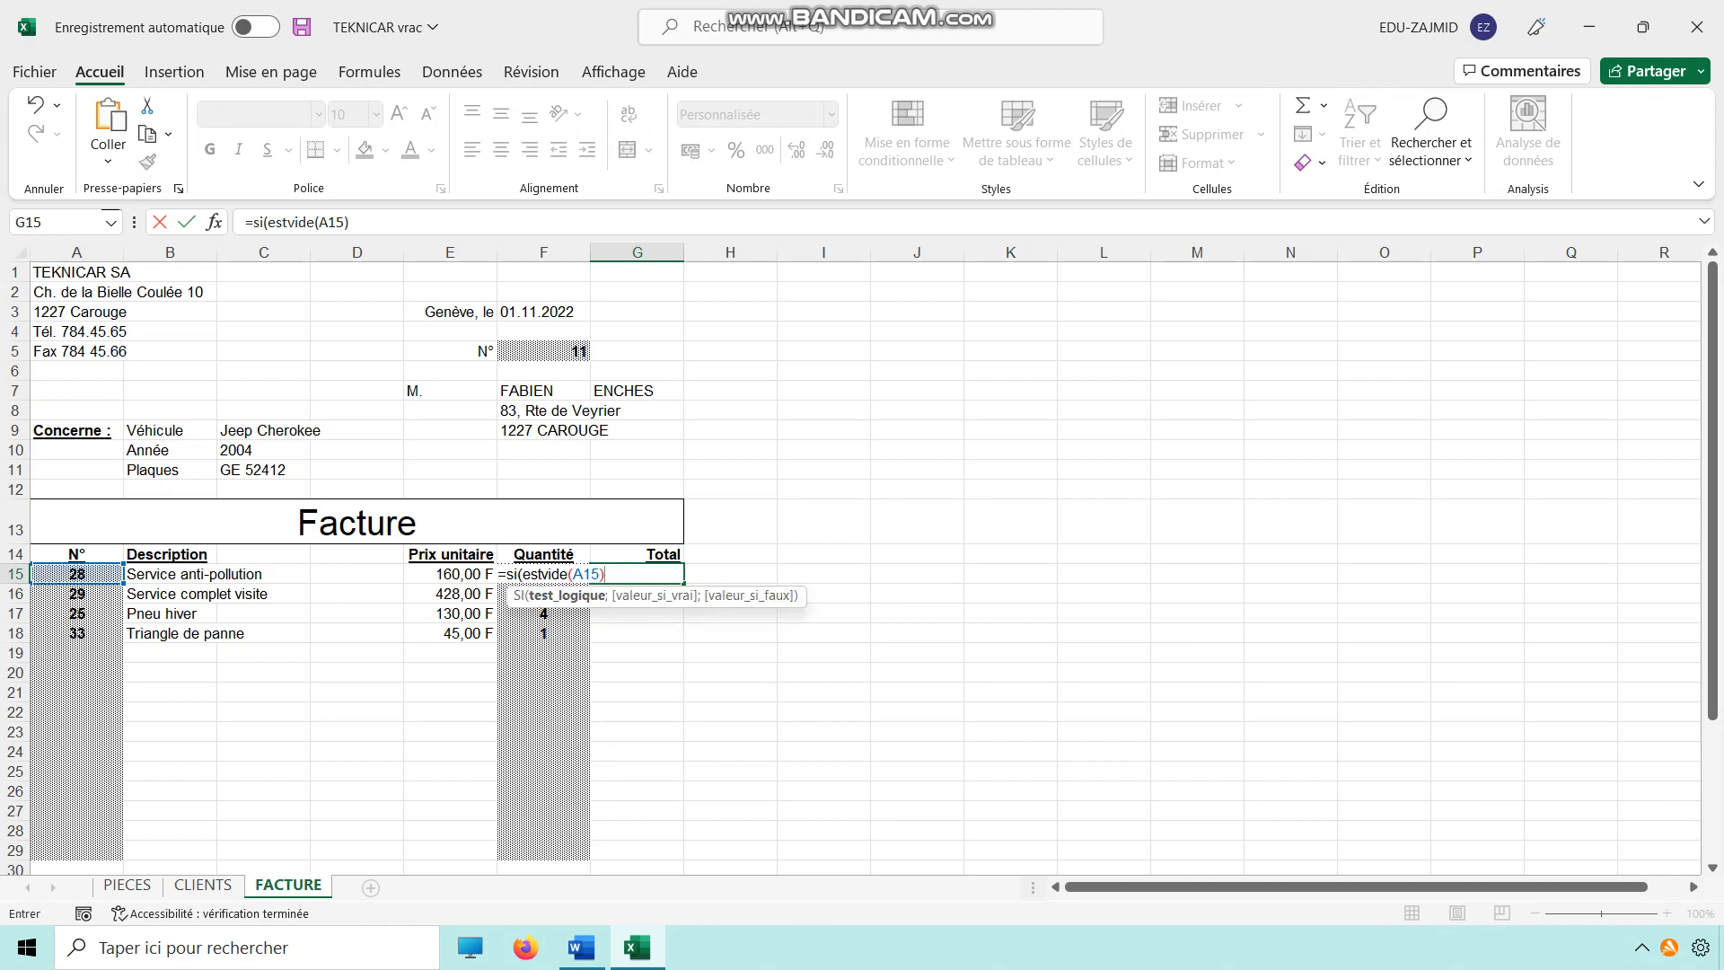
{"action": "type", "text": ";"}
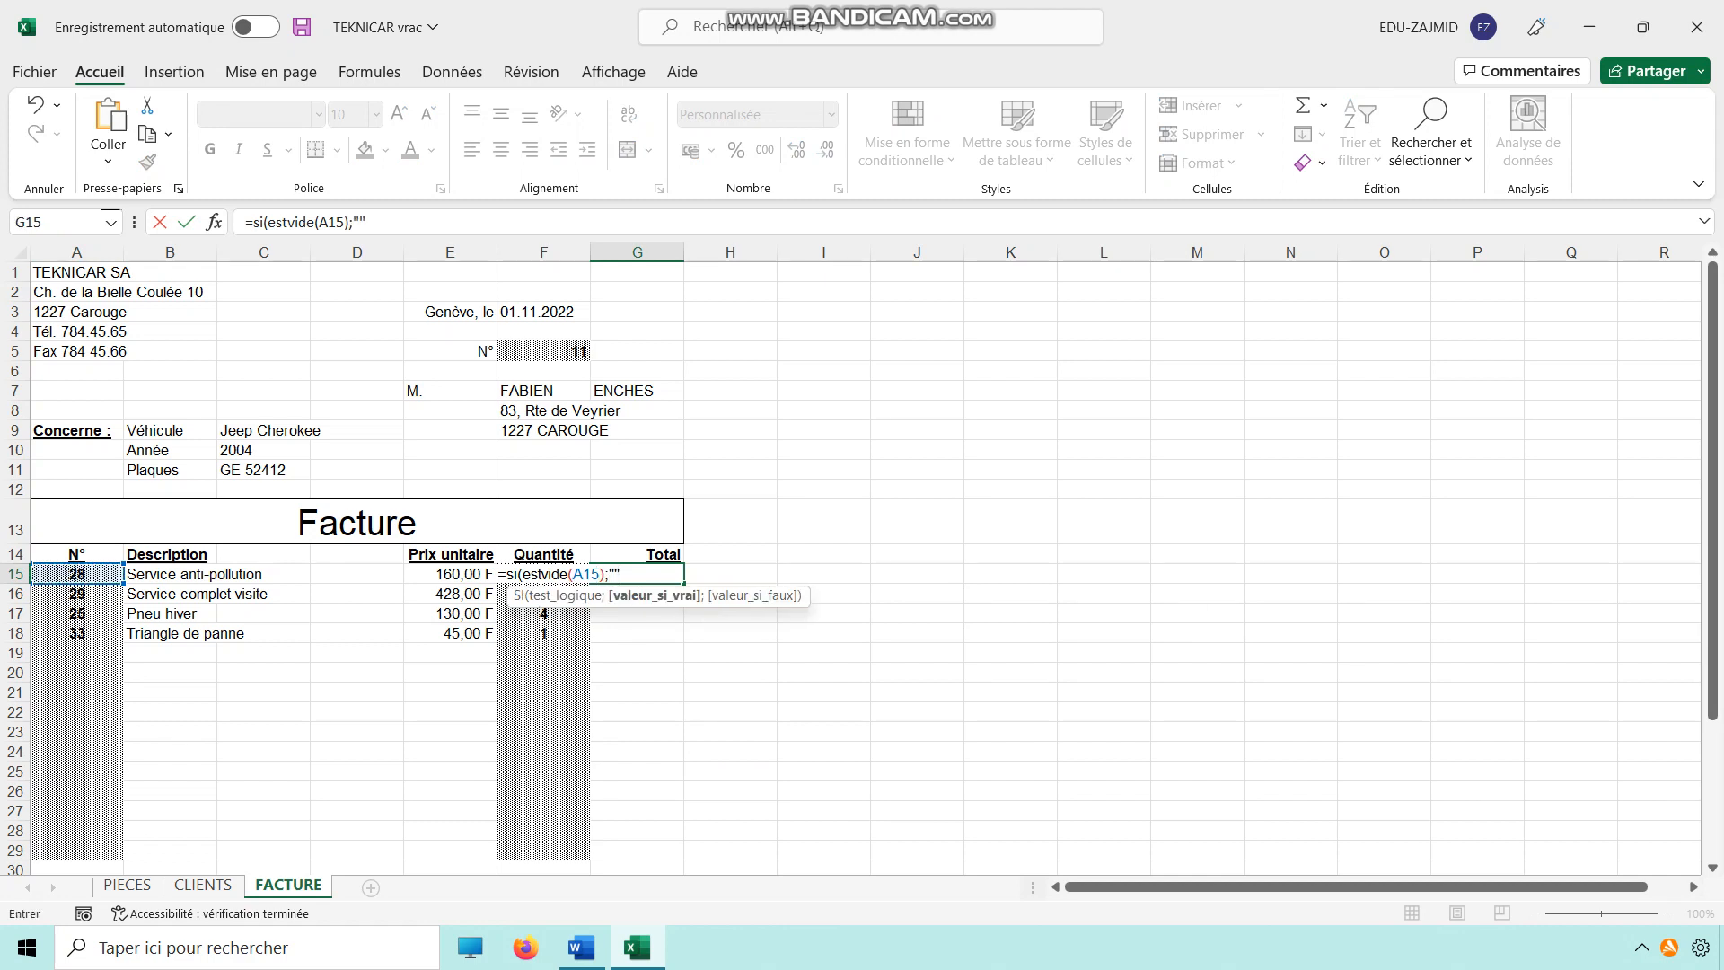
{"action": "type", "text": "\"\";"}
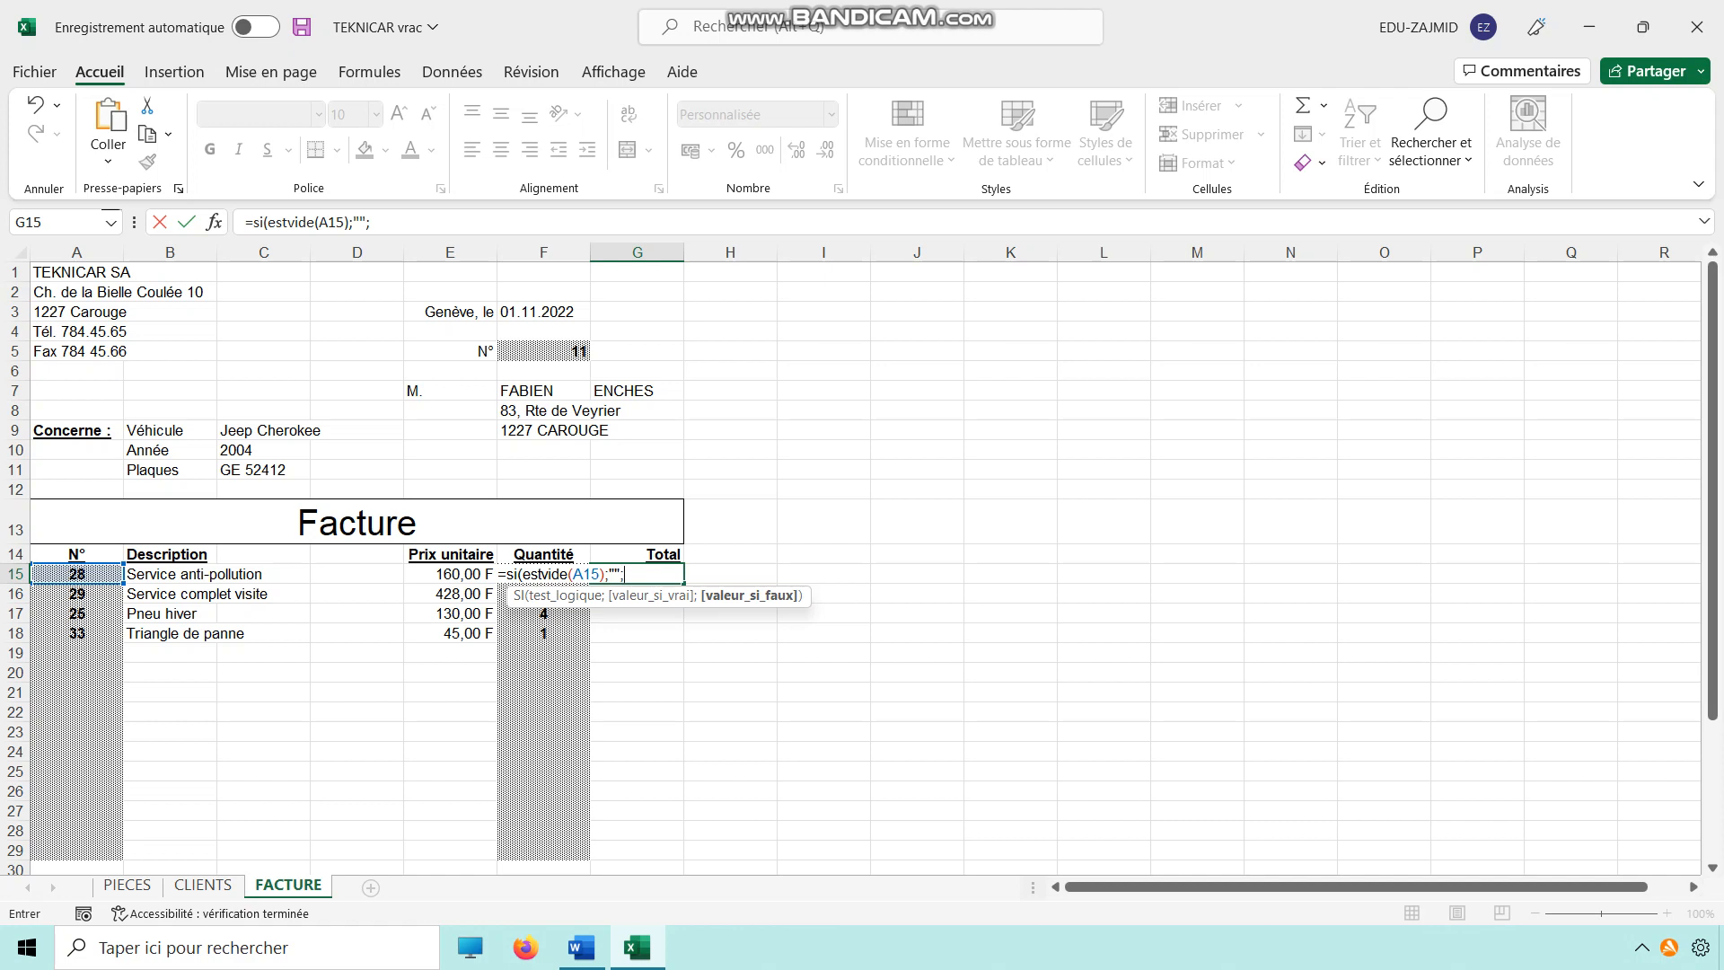
Add RECHERCHEV as the false value in G15, with A15 as the lookup value and PIECES!$A$2:$C$36 as the absolute table range
{"action": "type", "text": "recherc"}
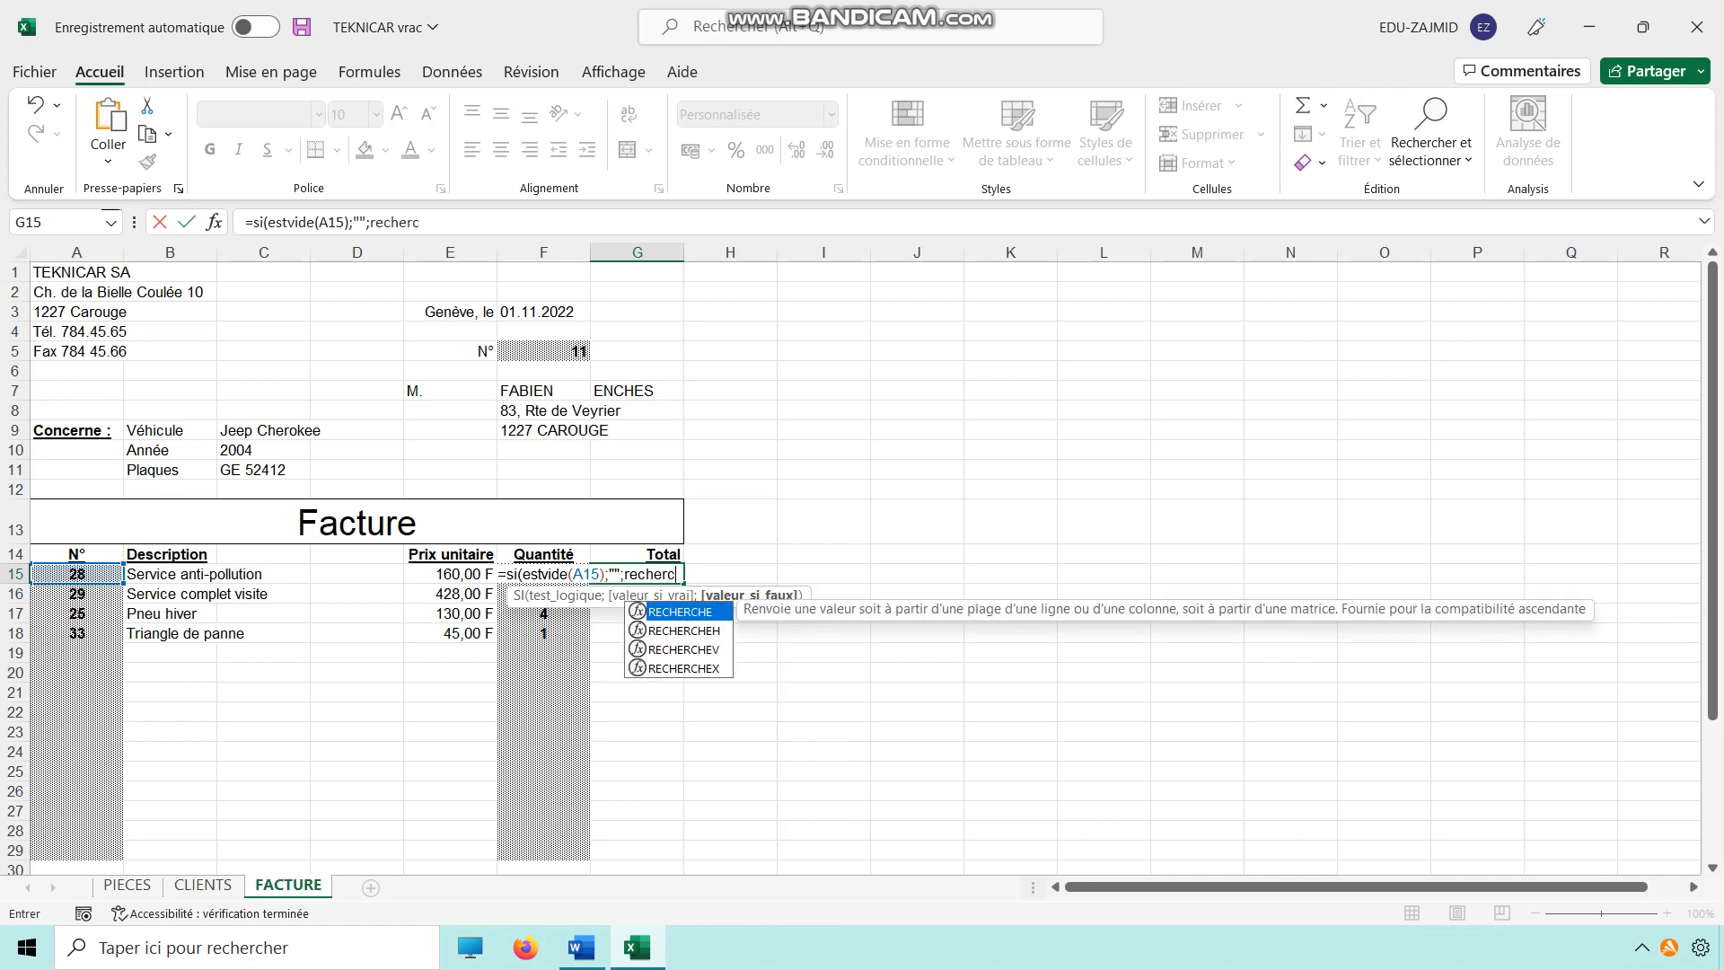
{"action": "type", "text": "hev("}
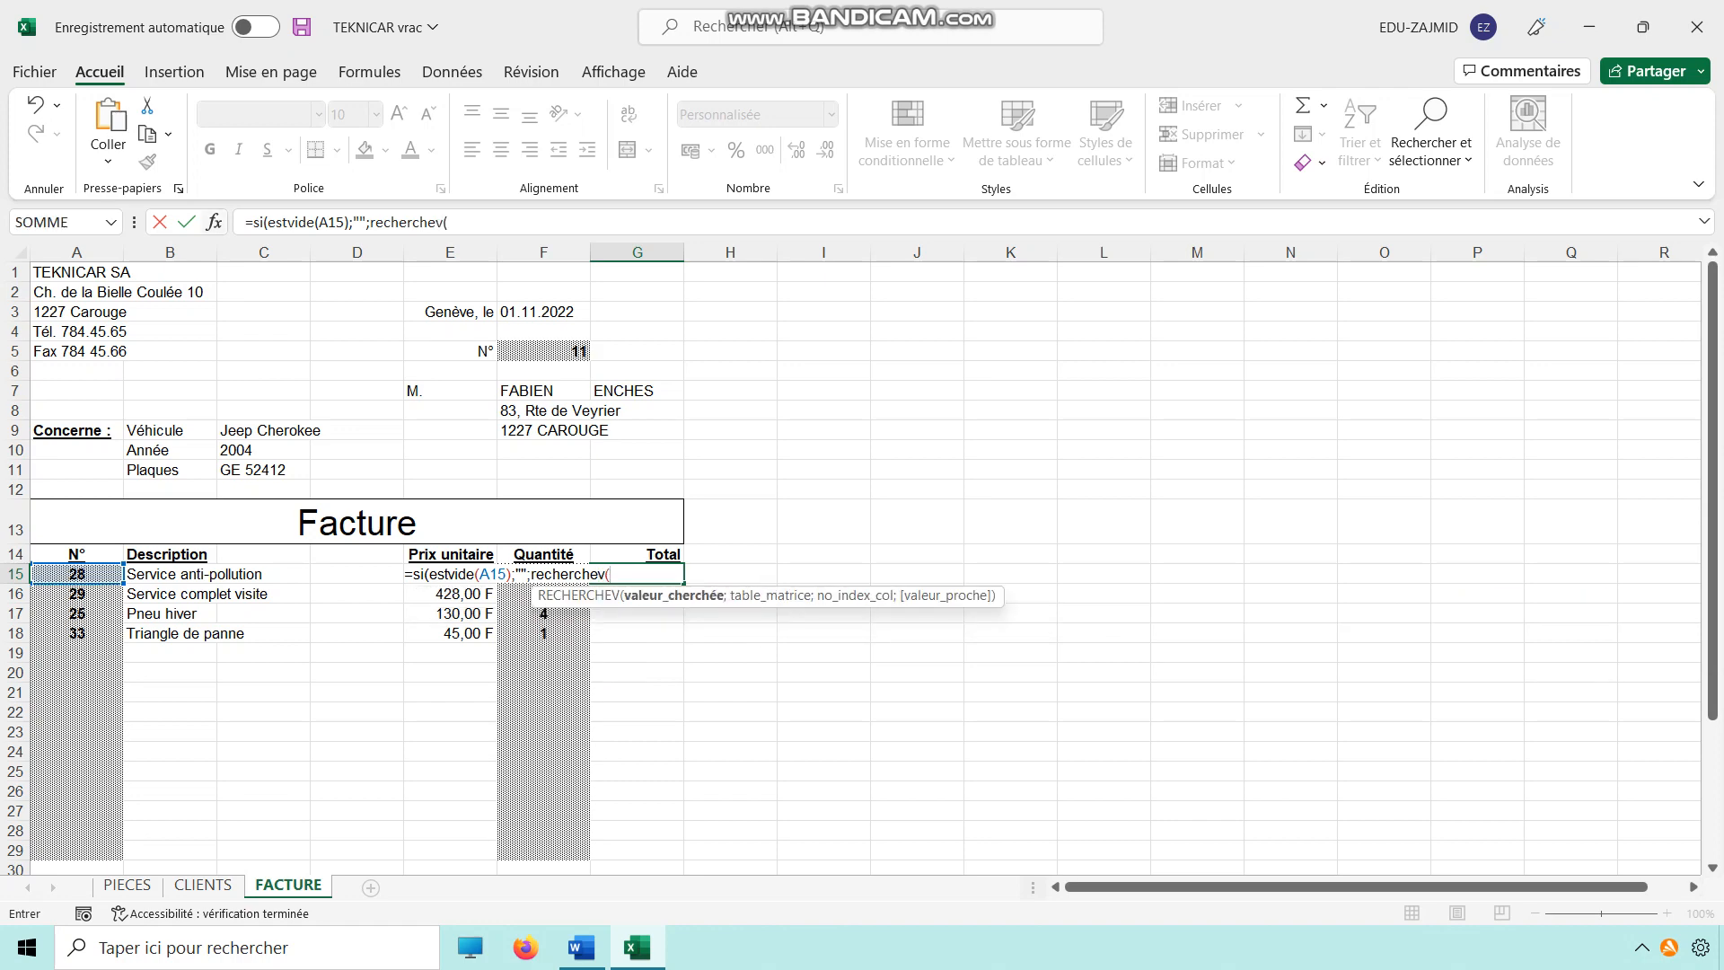
{"action": "left_click", "coordinate": [214, 222]}
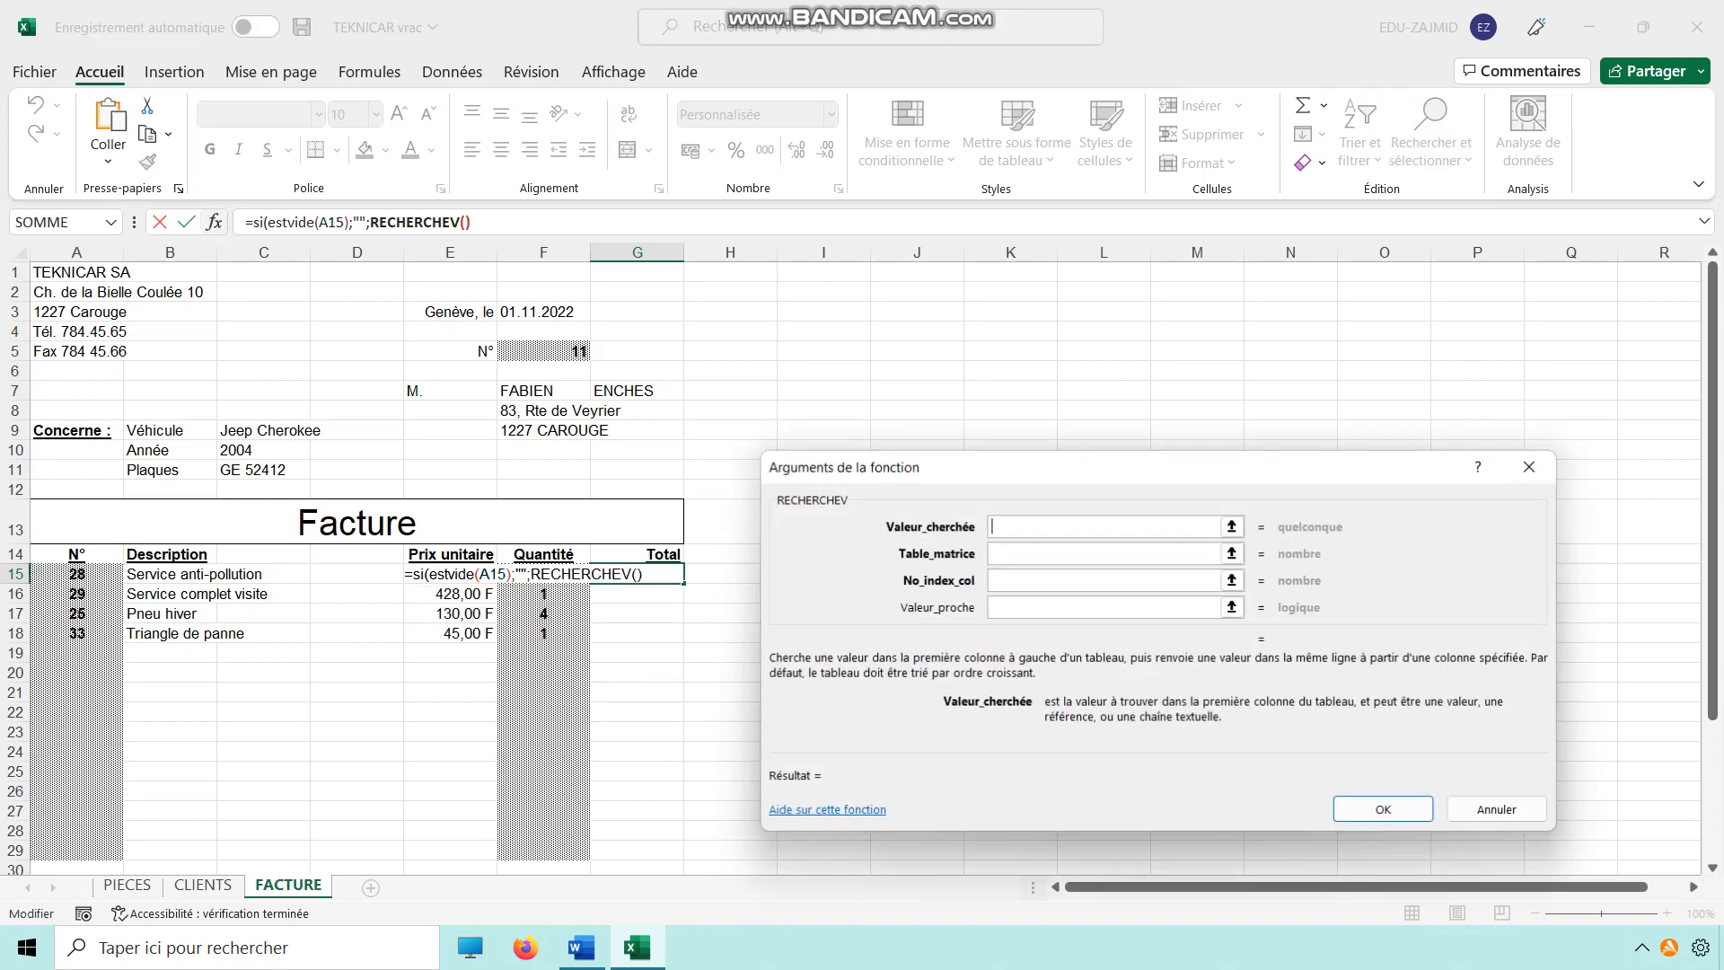
{"action": "left_click", "coordinate": [77, 574]}
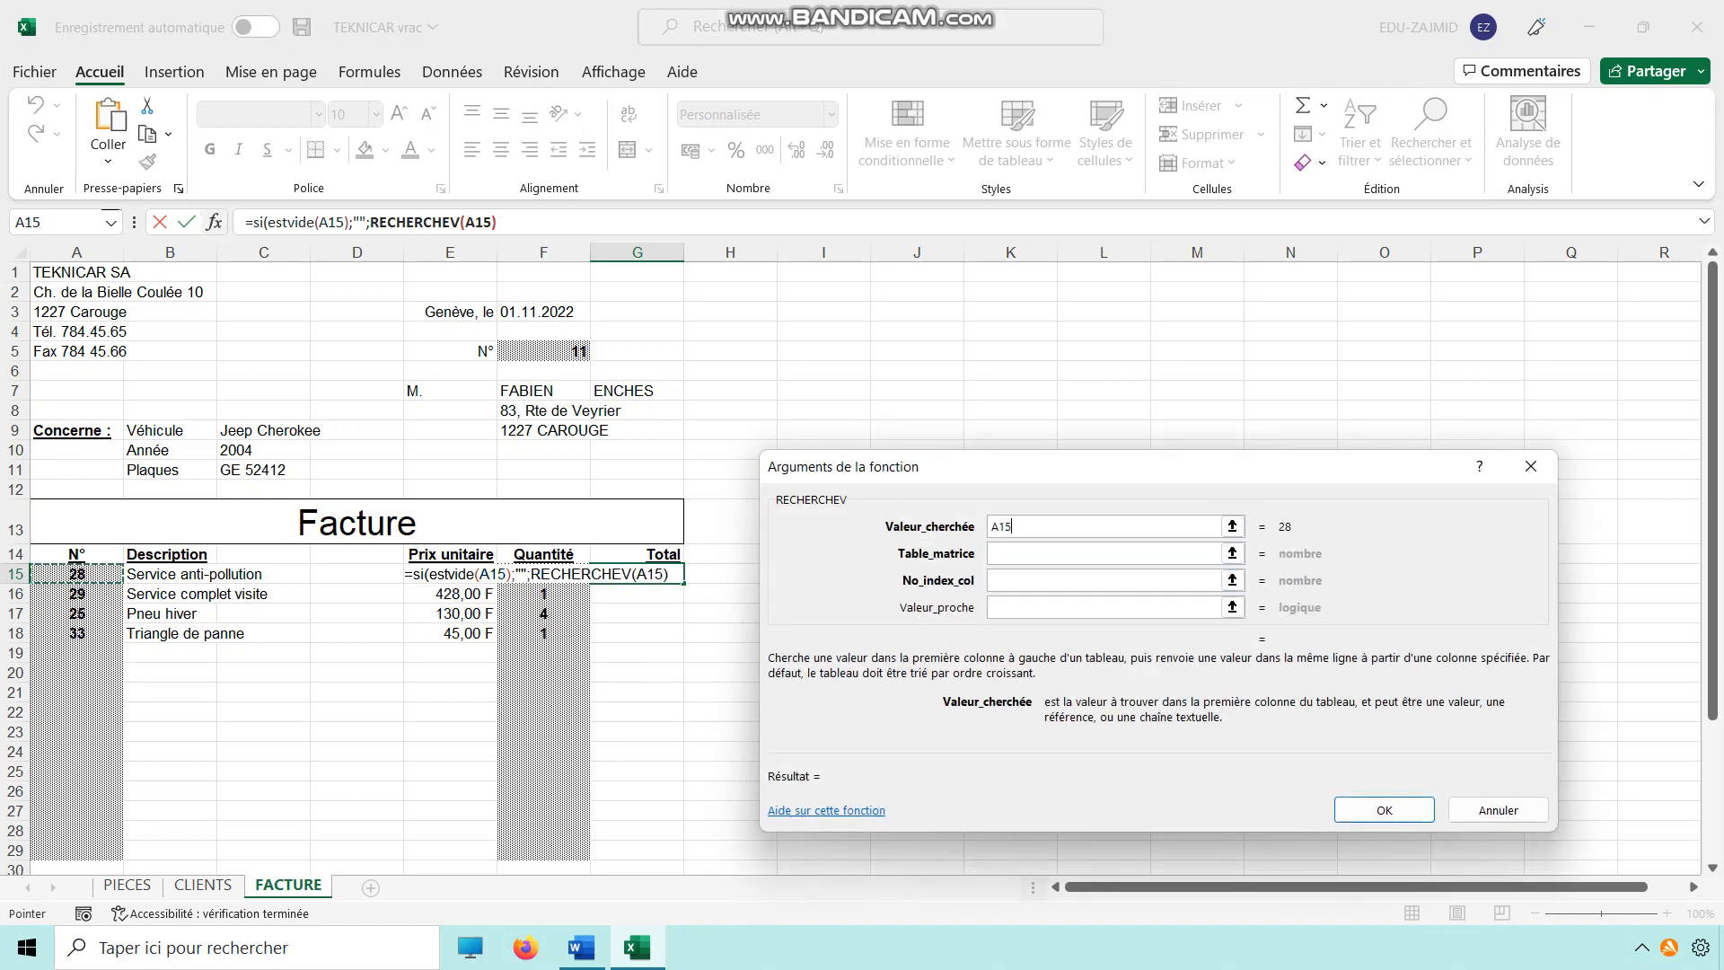
{"action": "key", "text": "Tab"}
{"action": "left_click", "coordinate": [126, 884]}
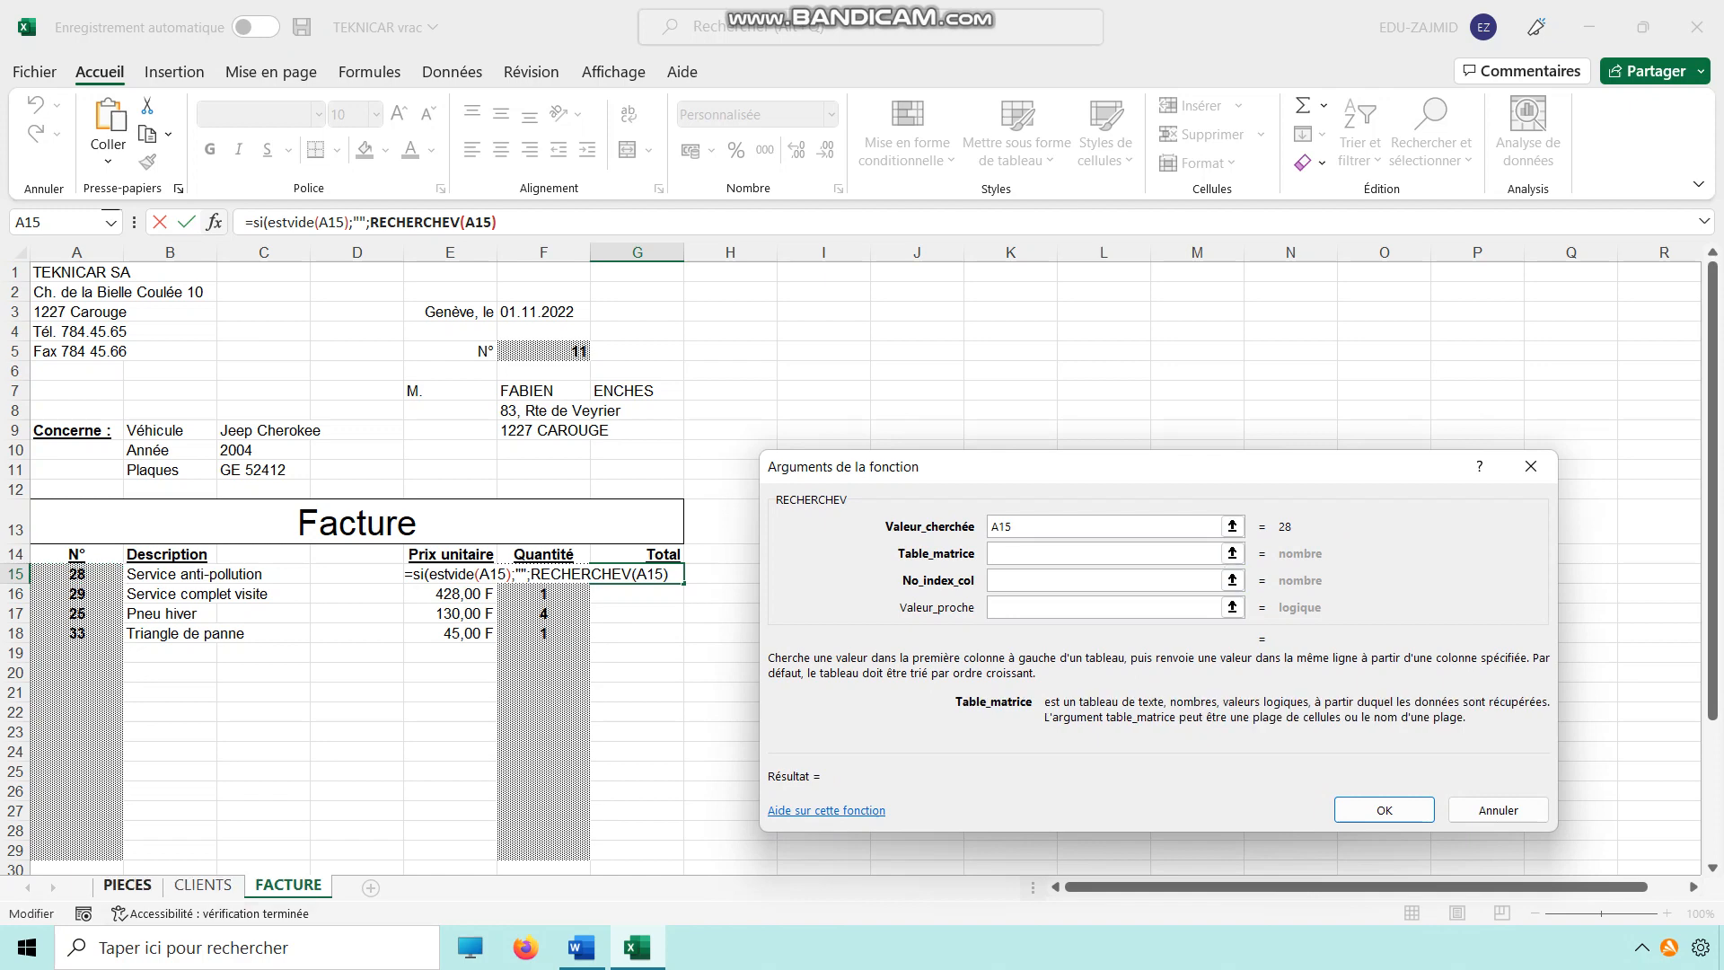
{"action": "scroll", "coordinate": [215, 557], "scroll_direction": "up", "scroll_amount": 2}
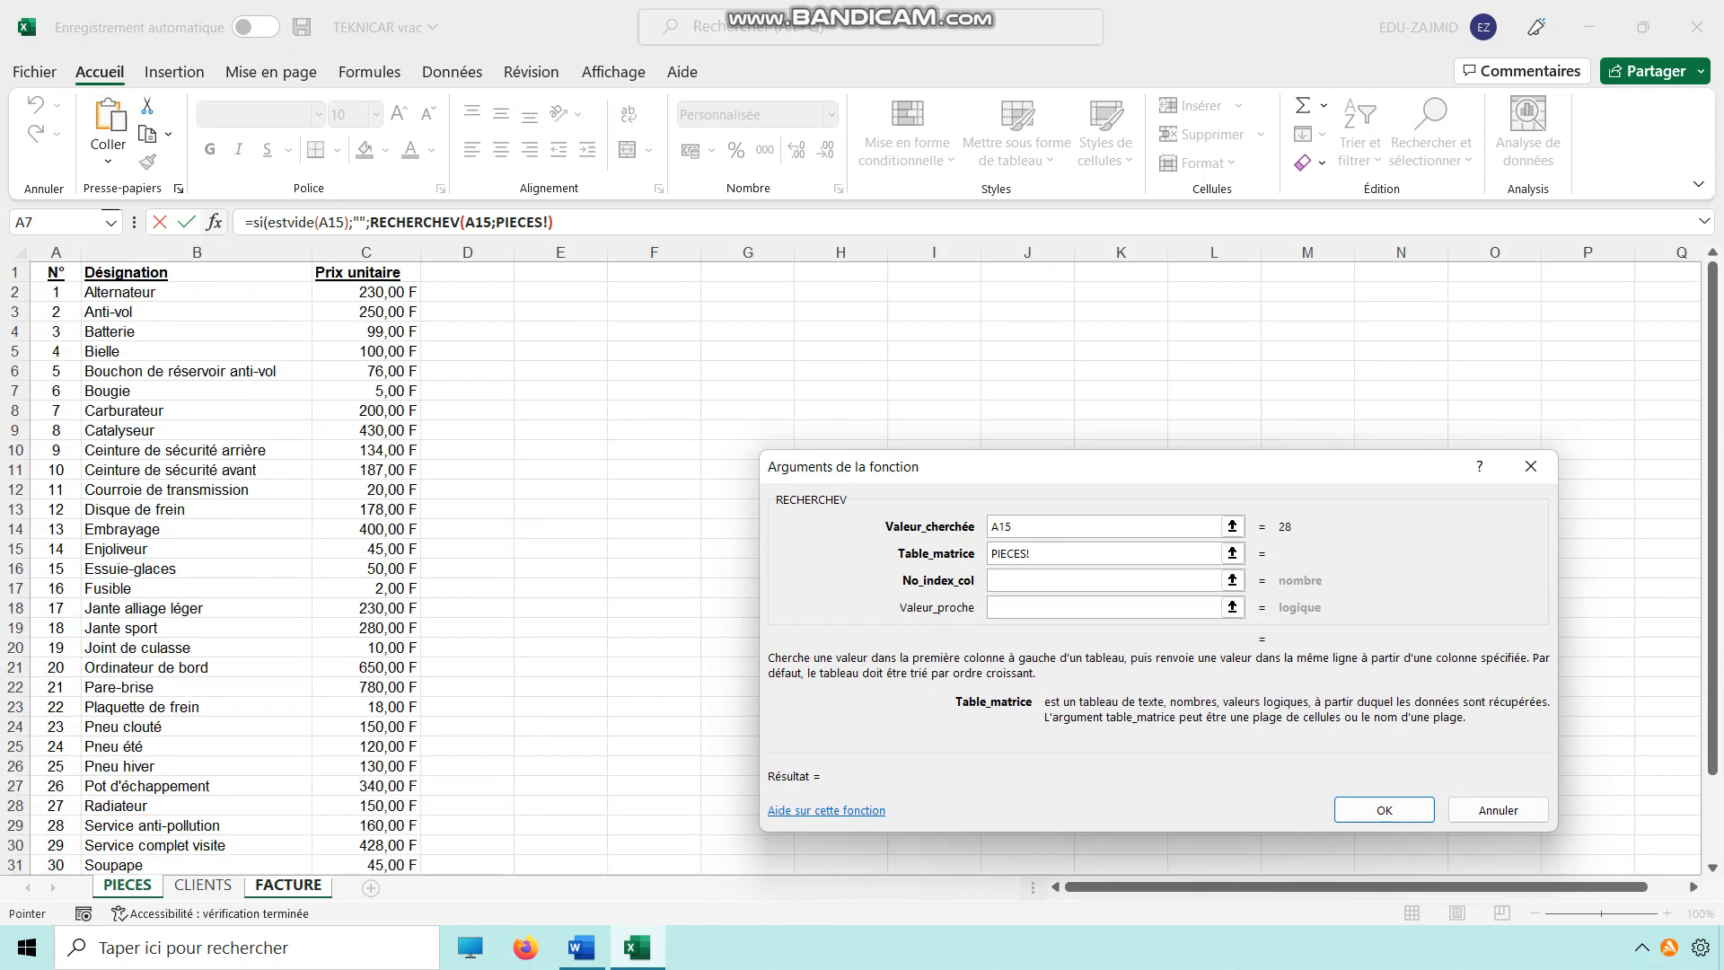
{"action": "left_click_drag", "start_coordinate": [56, 292], "coordinate": [395, 869]}
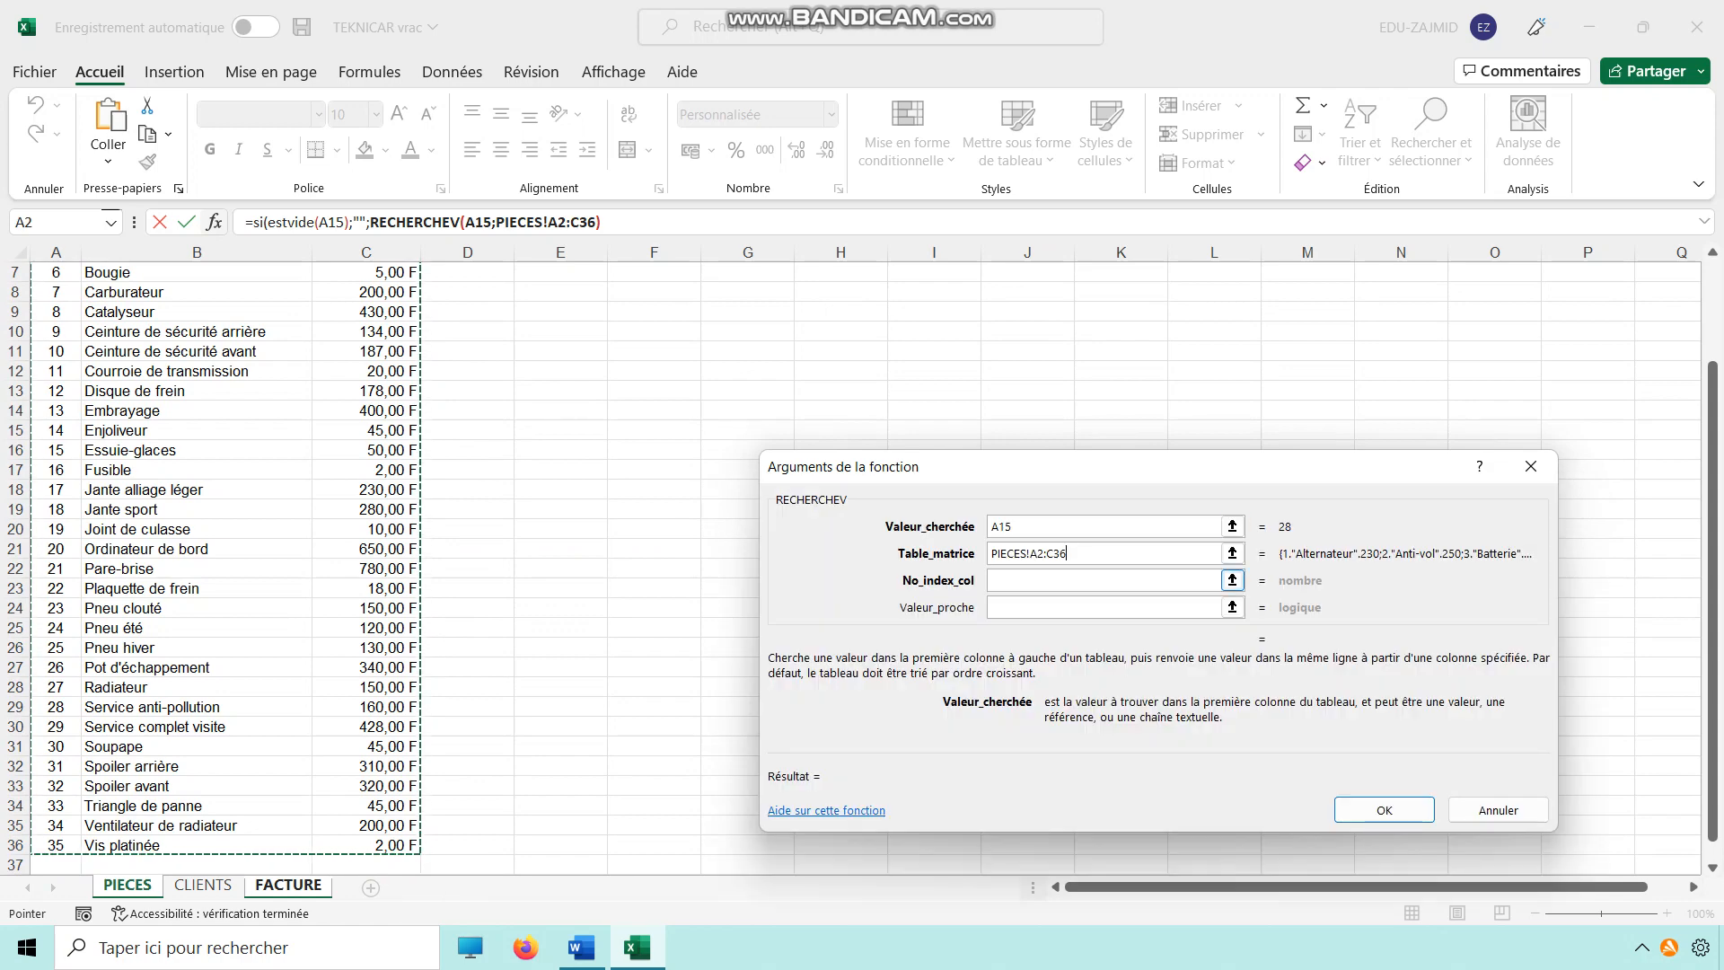
{"action": "key", "text": "F4"}
{"action": "key", "text": "Tab"}
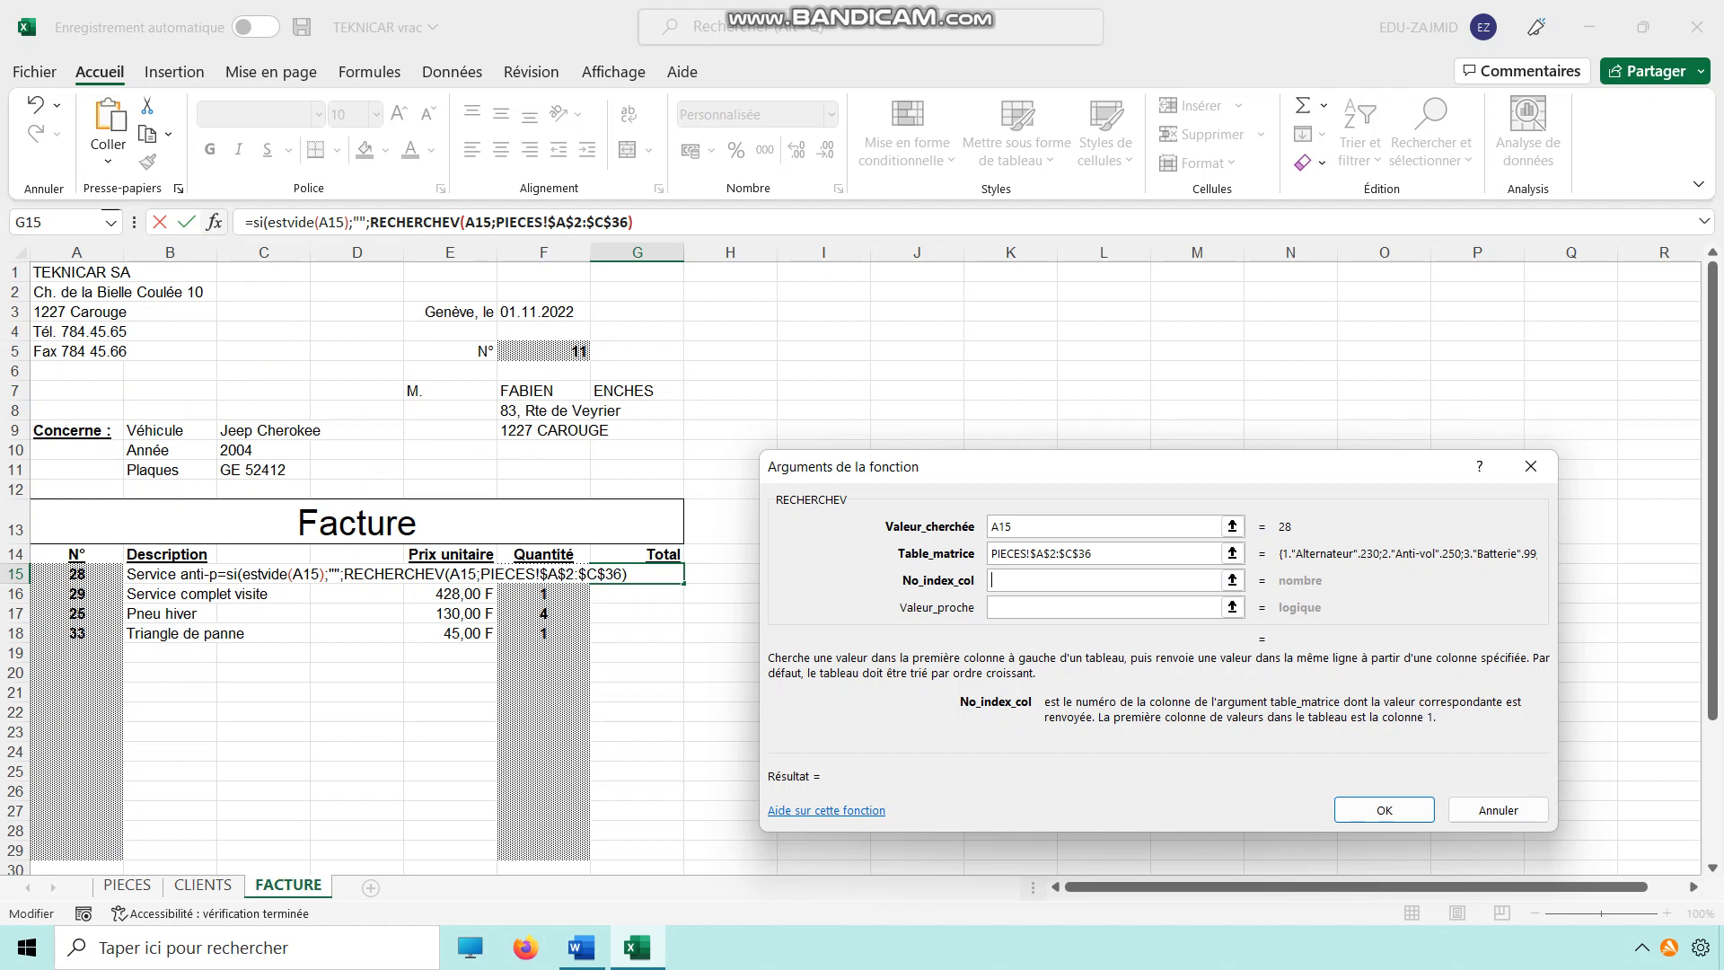
Set the column index of G15's RECHERCHEV to f15*e15 and accept the proposed formula correction
{"action": "type", "text": "f15*e15"}
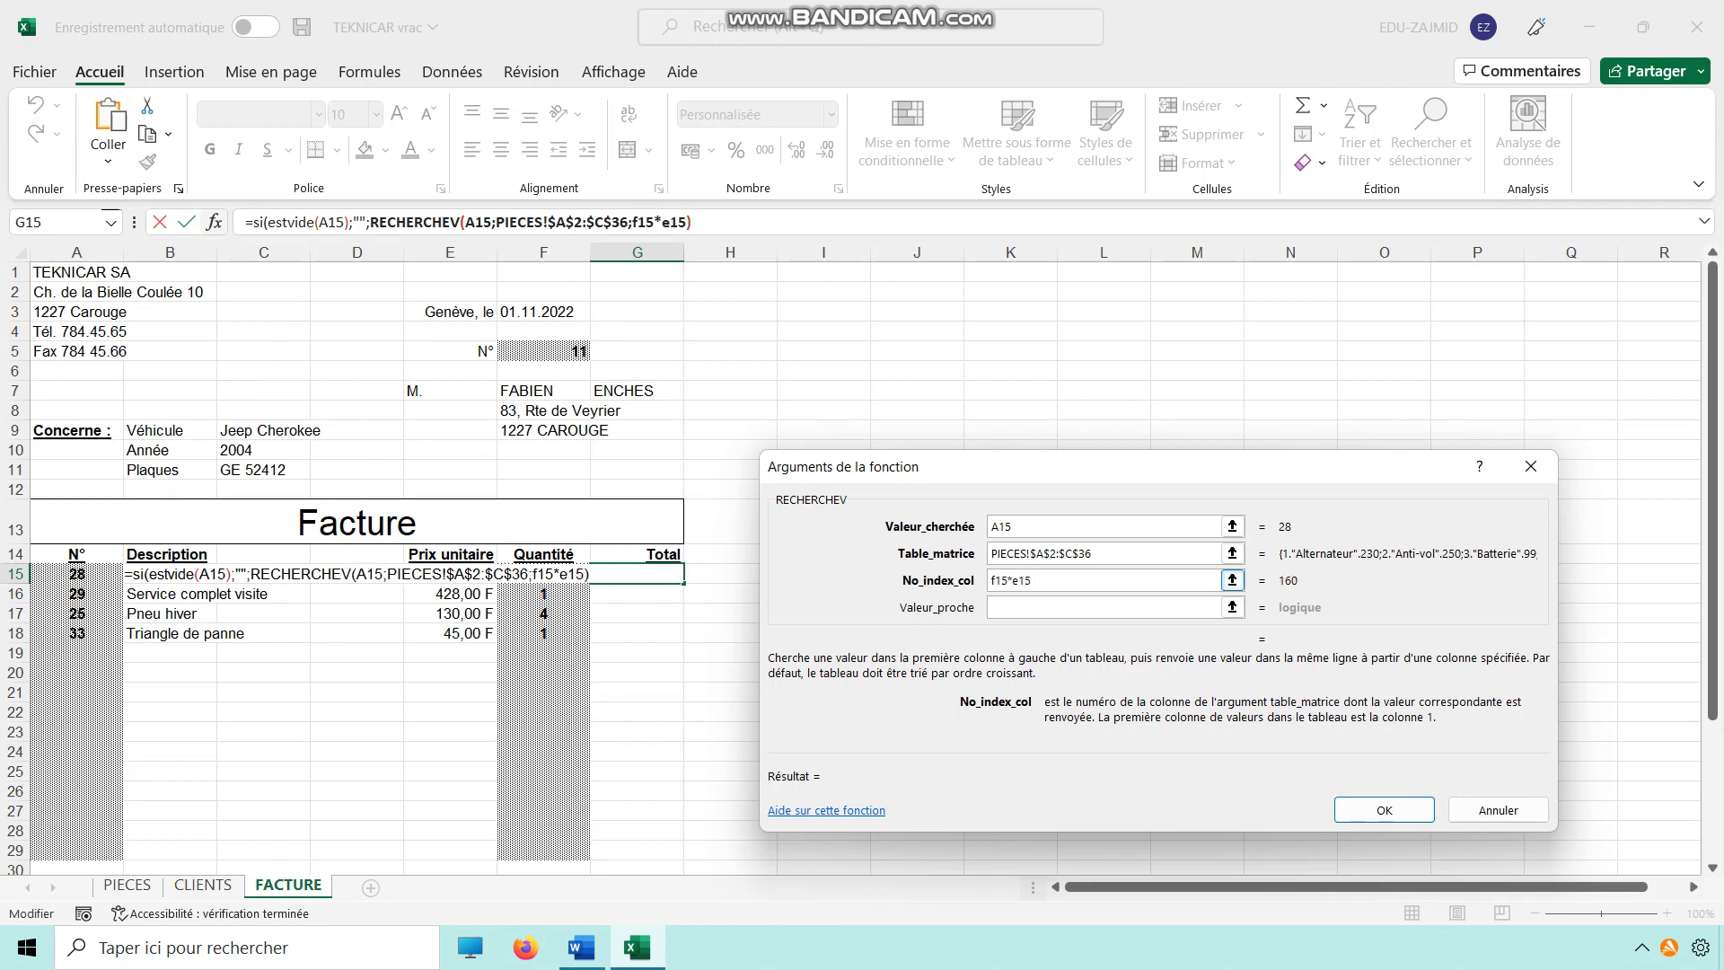
{"action": "key", "text": "Return"}
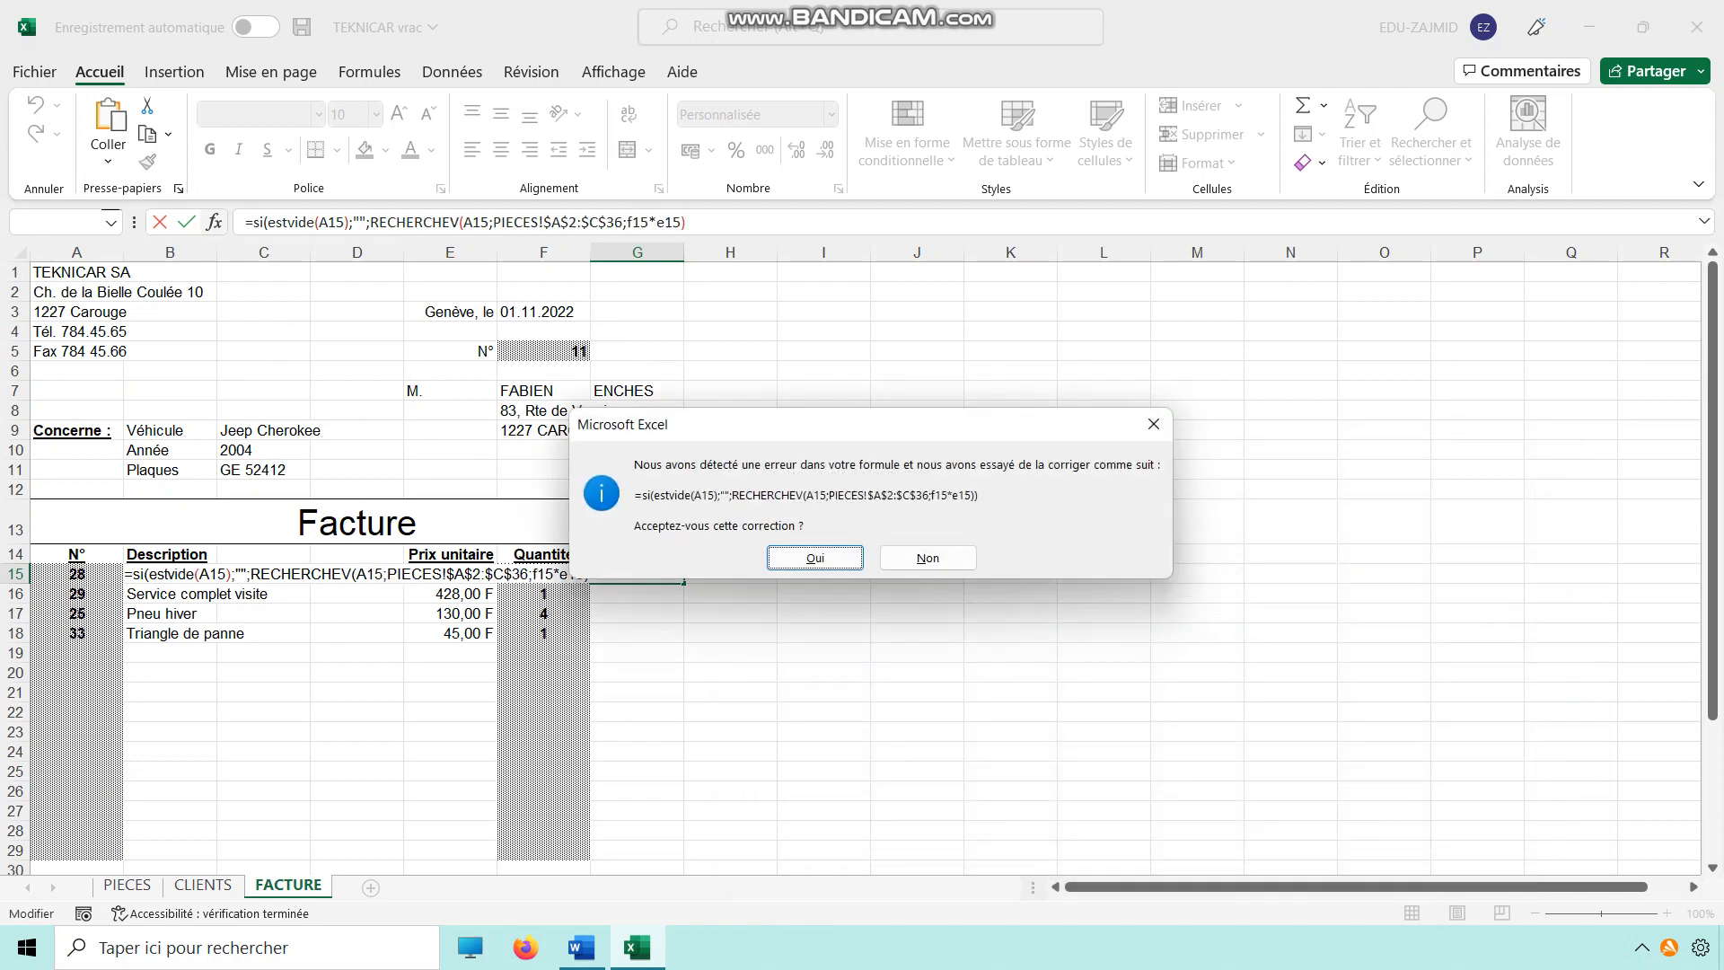
{"action": "key", "text": "Return"}
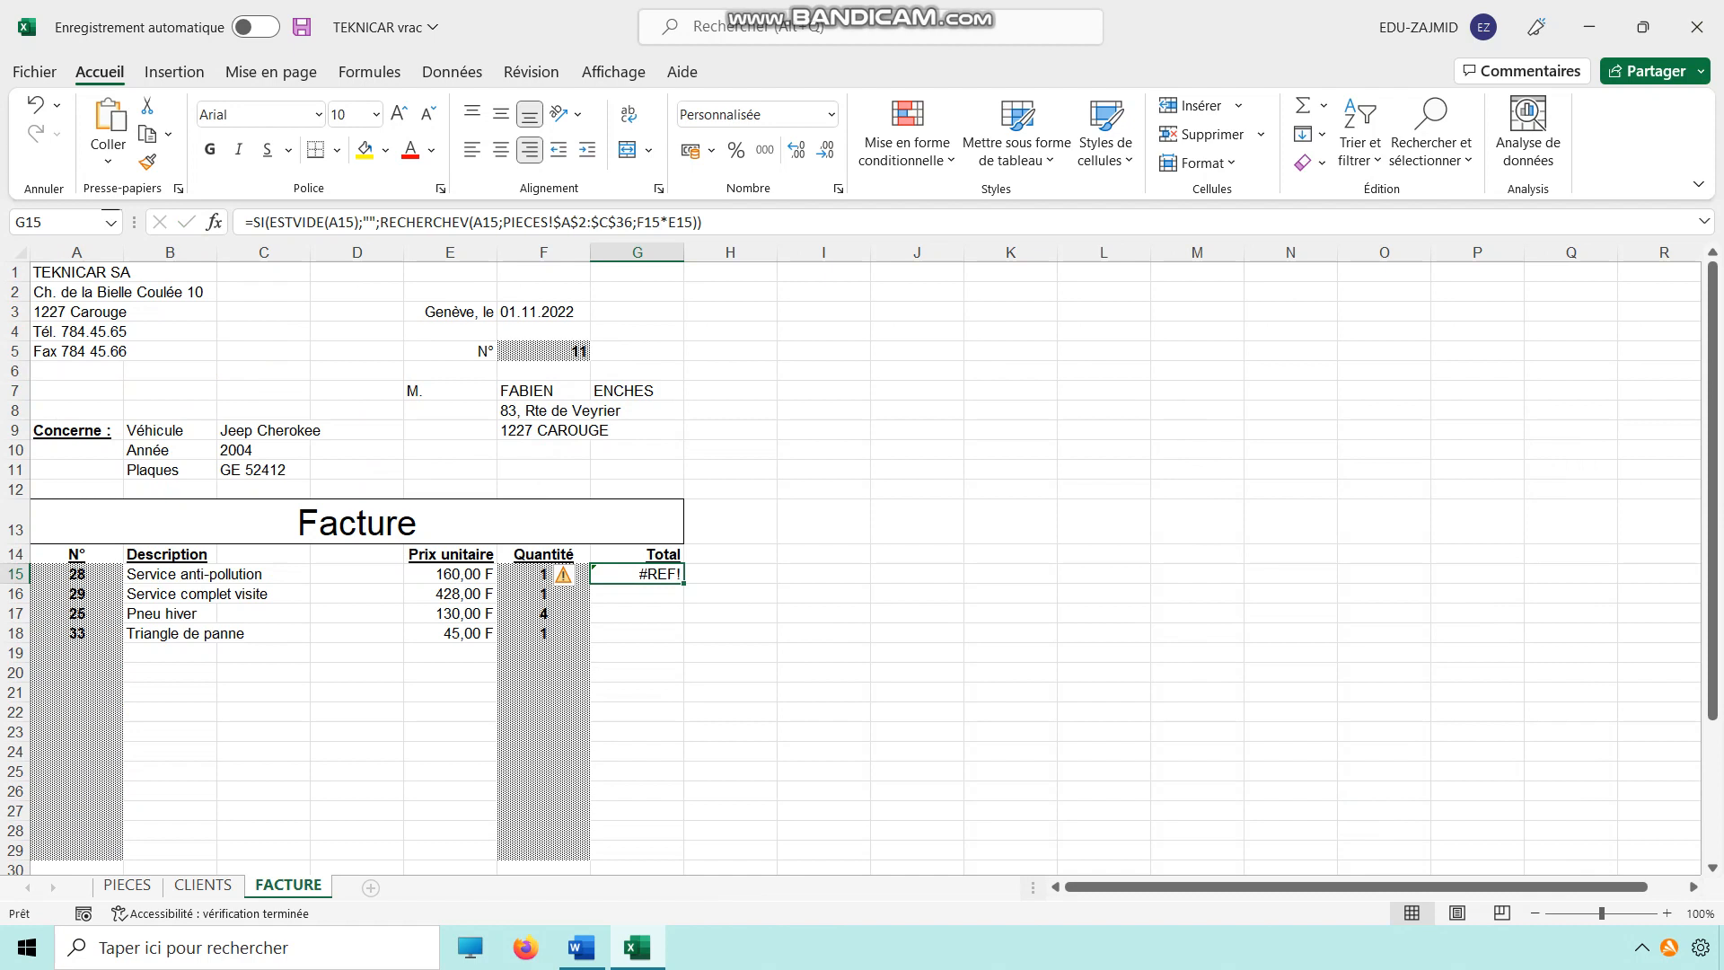
Align the content of cell G15 to the left
{"action": "left_click", "coordinate": [730, 593]}
{"action": "left_click", "coordinate": [638, 574]}
{"action": "left_click", "coordinate": [473, 149]}
{"action": "left_click", "coordinate": [824, 613]}
{"action": "left_click", "coordinate": [638, 575]}
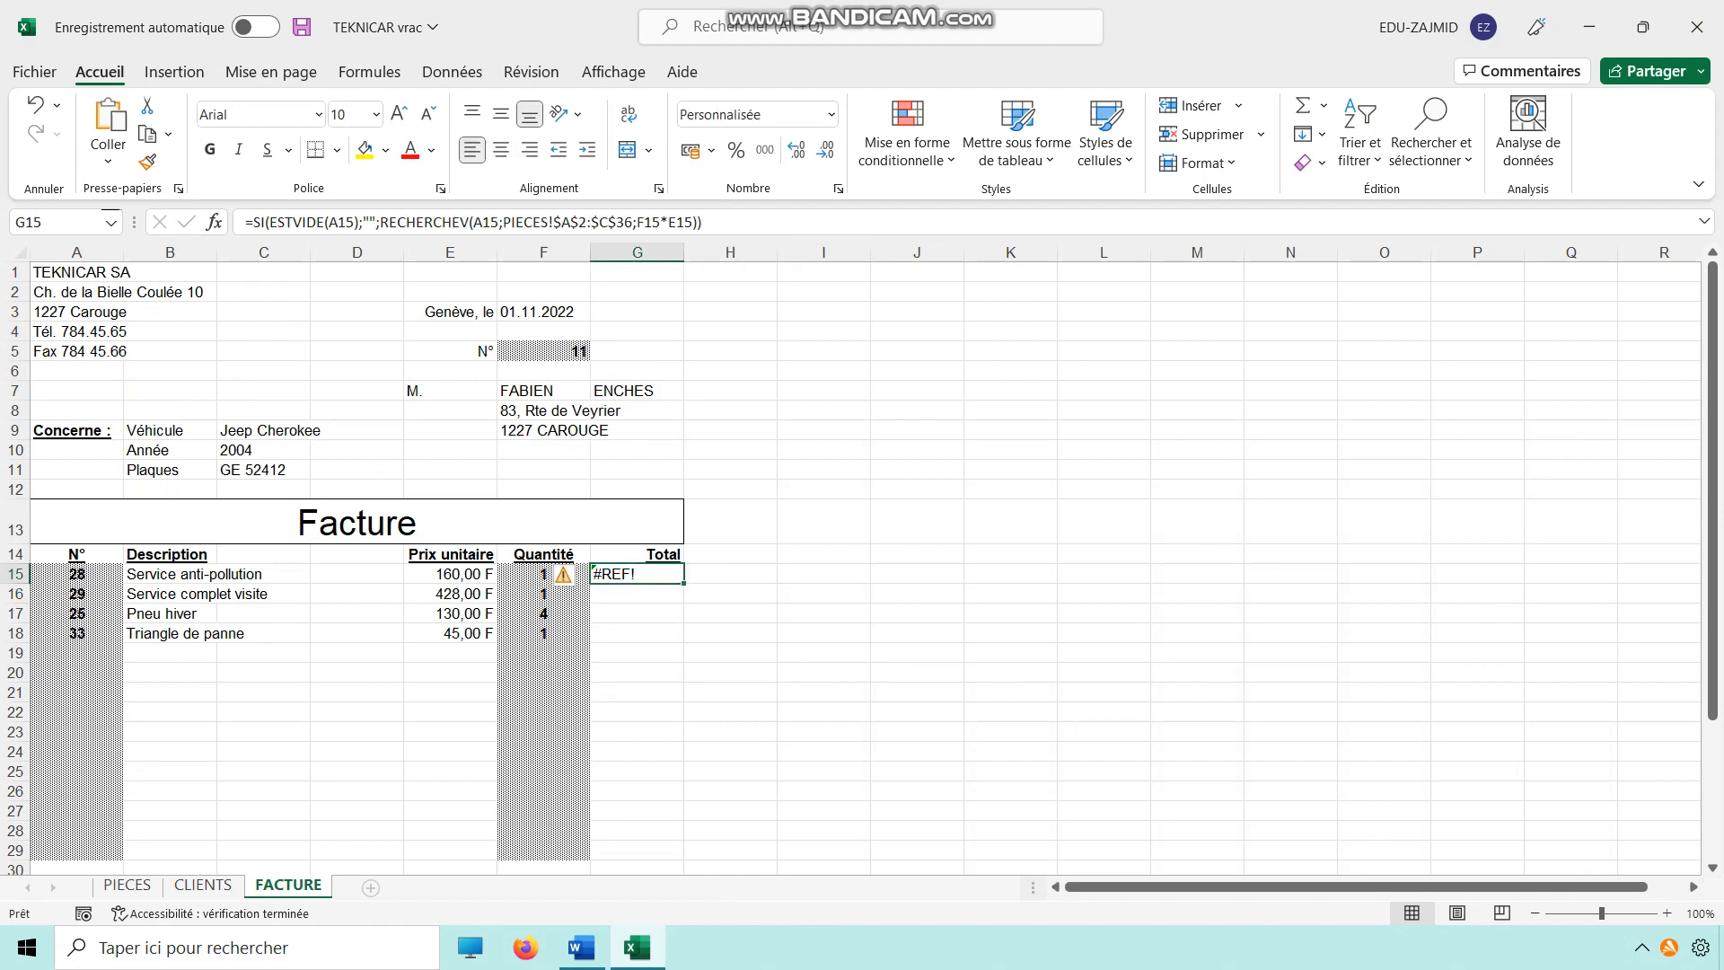
Remove the SI and ESTVIDE part and its extra closing parenthesis from G15's formula, keeping only the RECHERCHEV expression
{"action": "key", "text": "F2"}
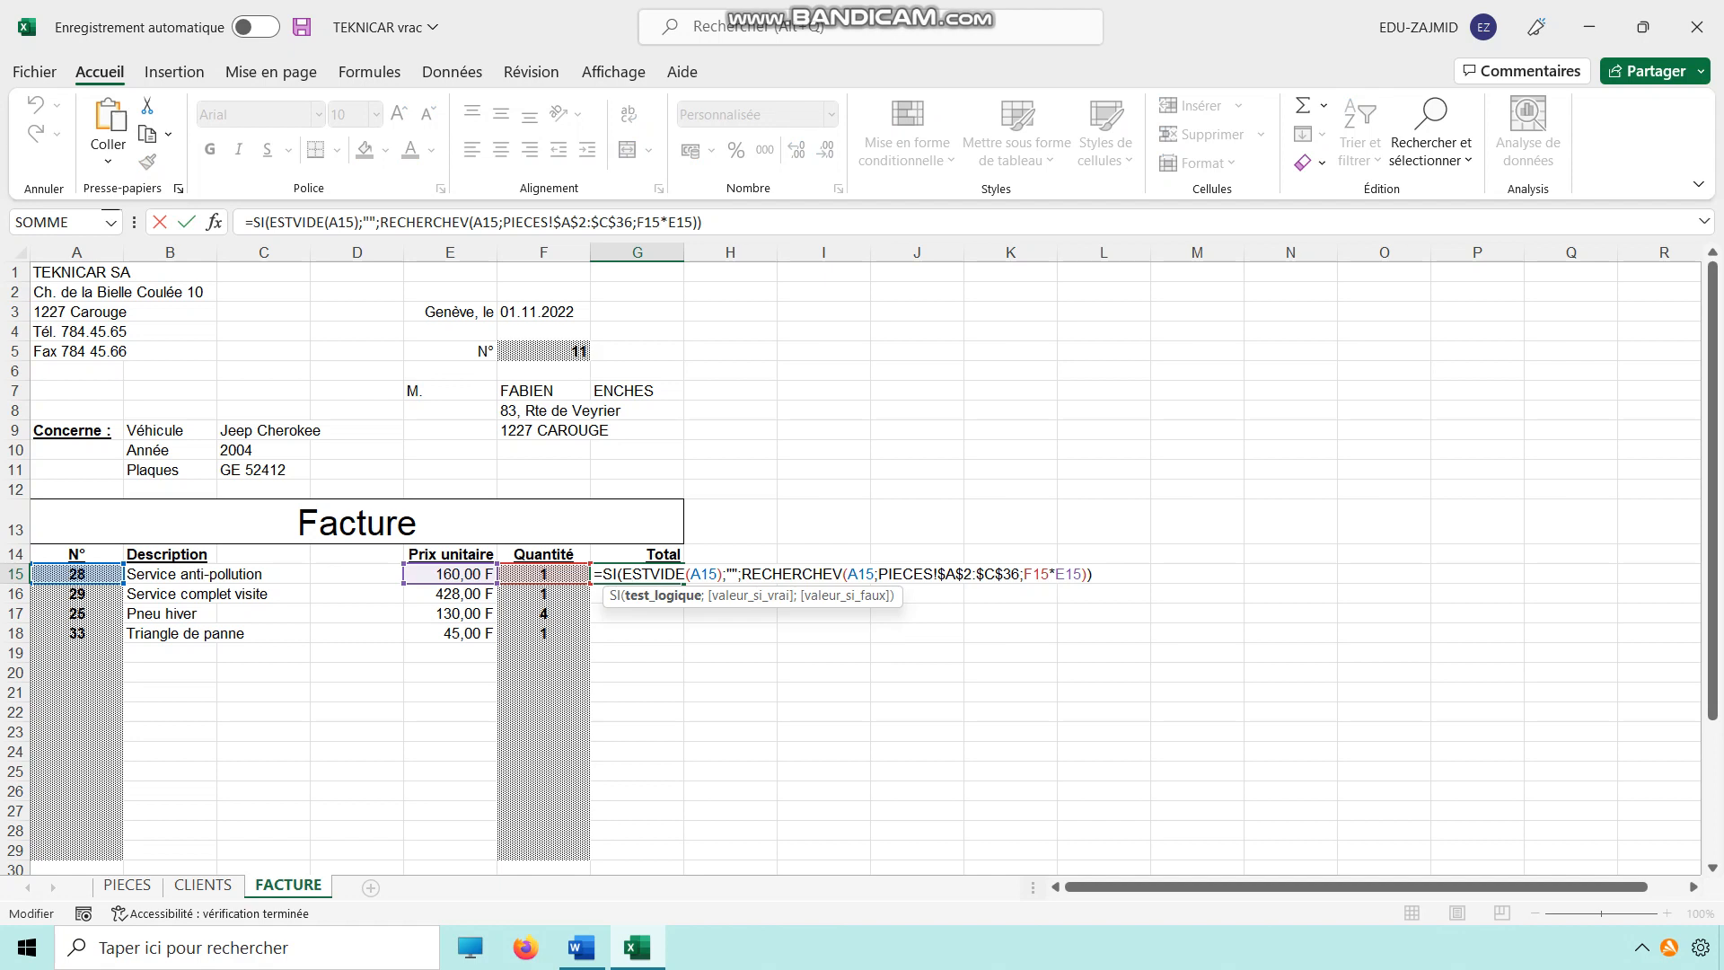
{"action": "left_click_drag", "start_coordinate": [742, 575], "coordinate": [603, 575]}
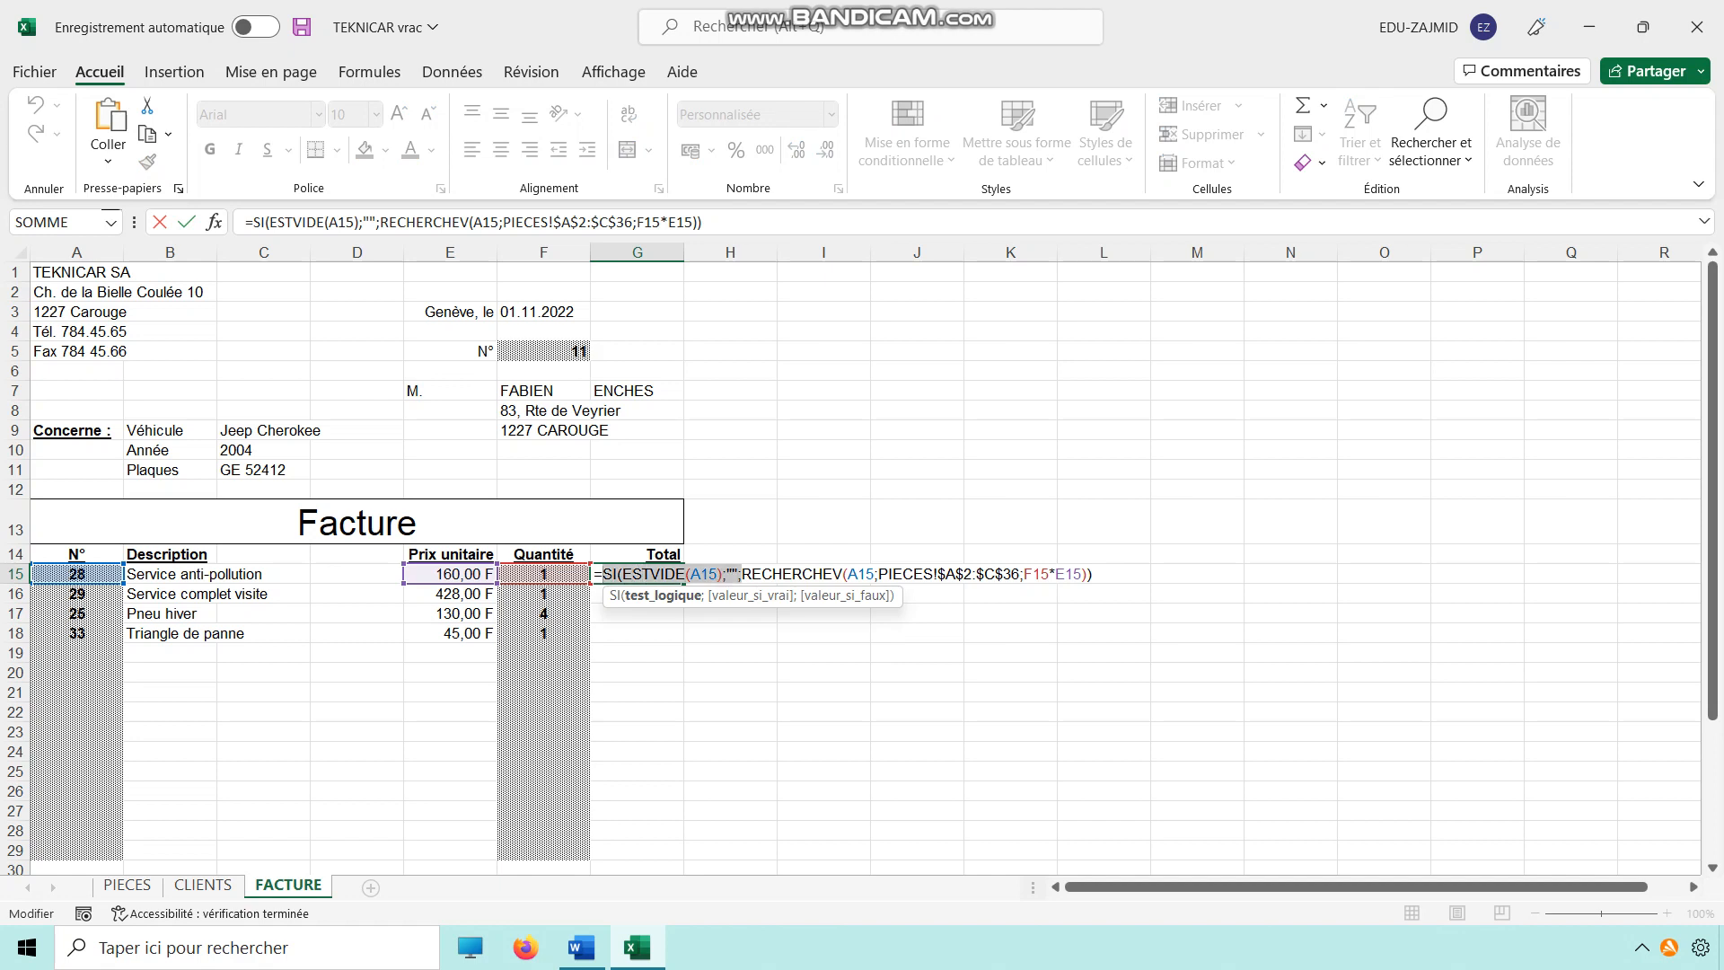
{"action": "key", "text": "BackSpace"}
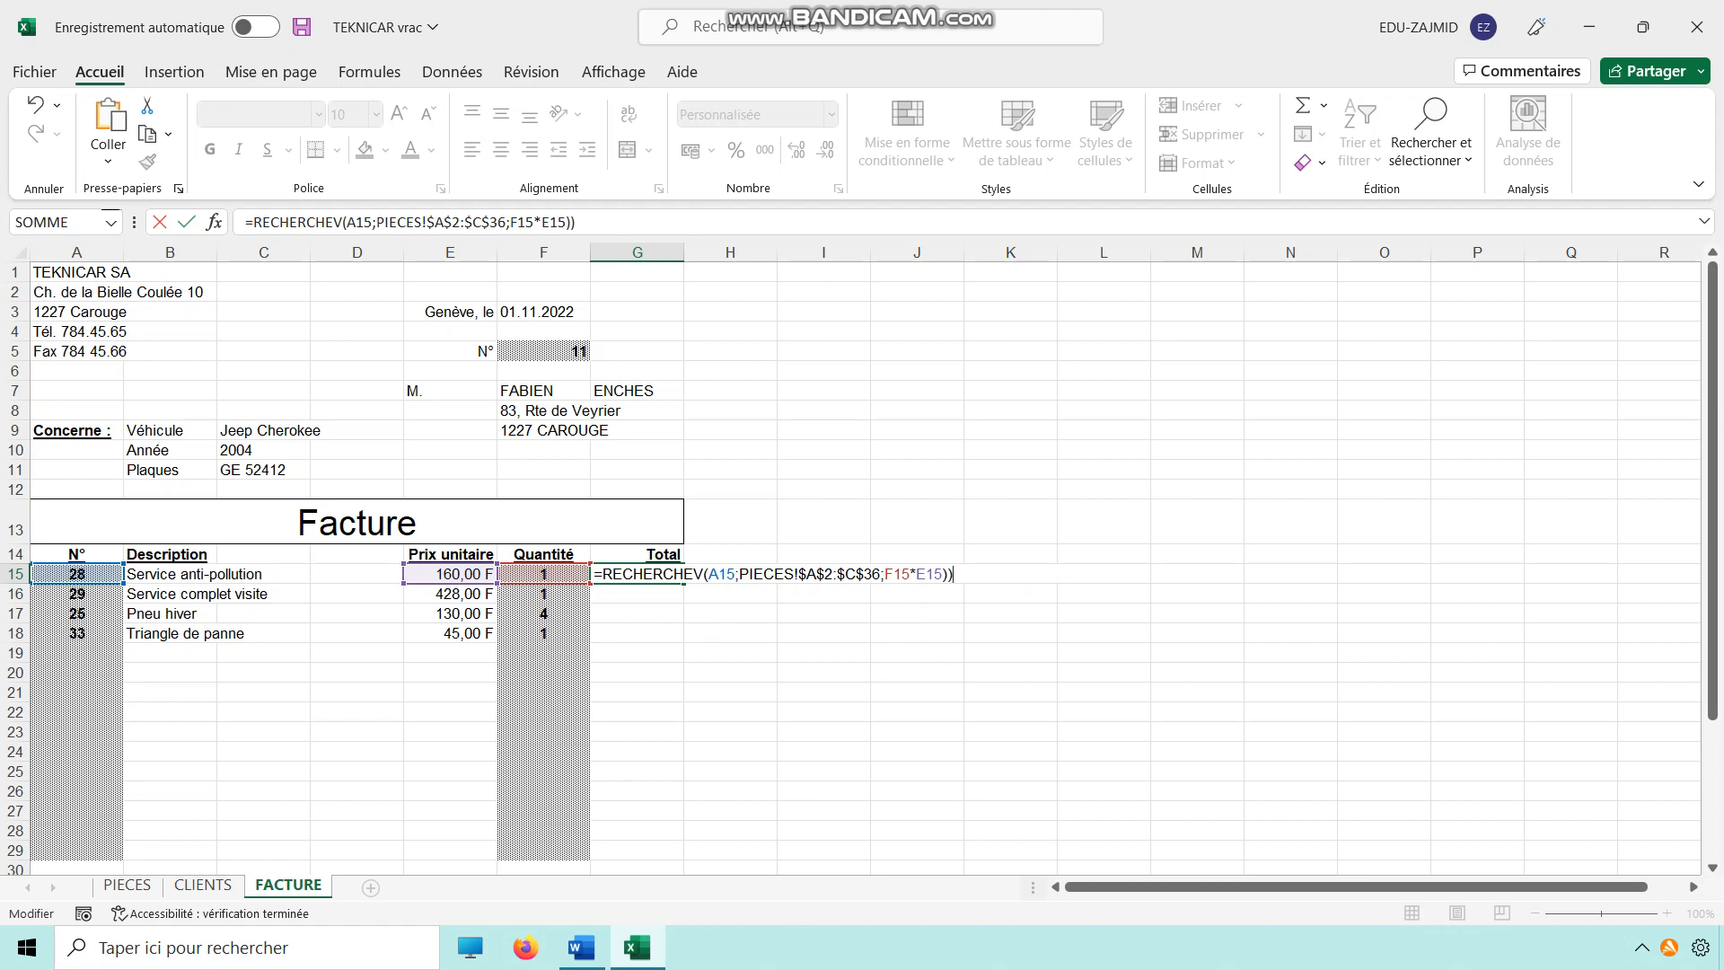
{"action": "key", "text": "BackSpace"}
{"action": "key", "text": "Return"}
Edit G15's RECHERCHEV arguments, reselecting PIECES!$A$2:$C$36 as the absolute table range and setting the column index to 3
{"action": "double_click", "coordinate": [643, 574]}
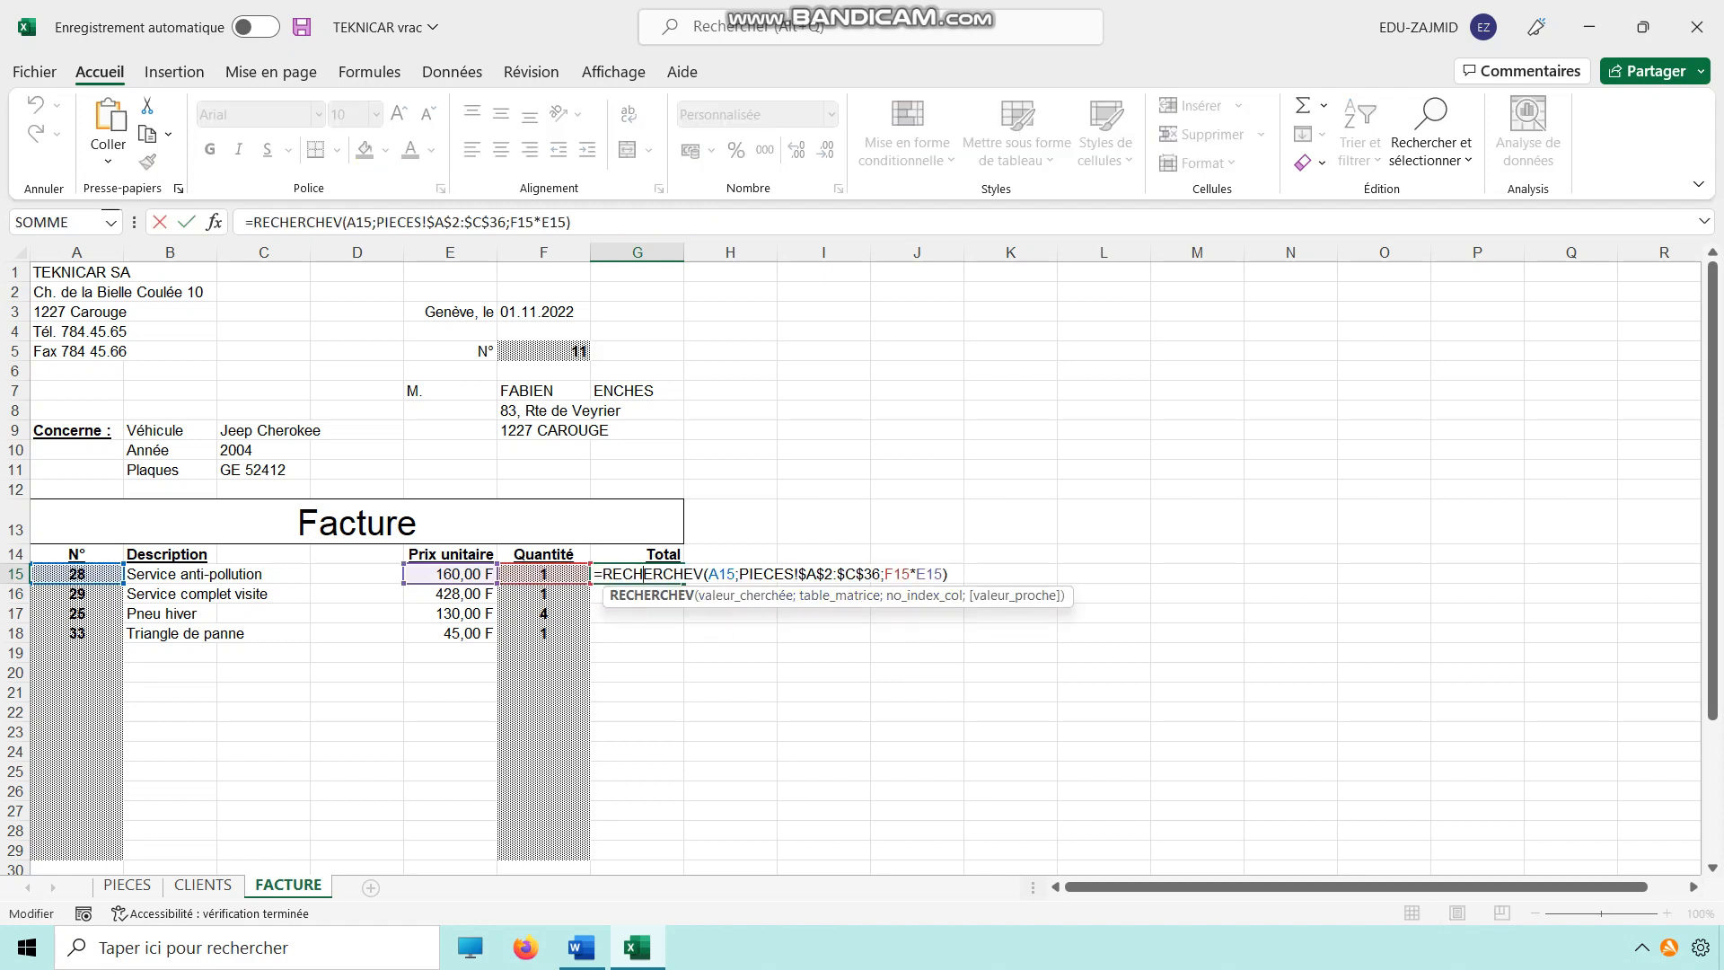
{"action": "left_click", "coordinate": [214, 223]}
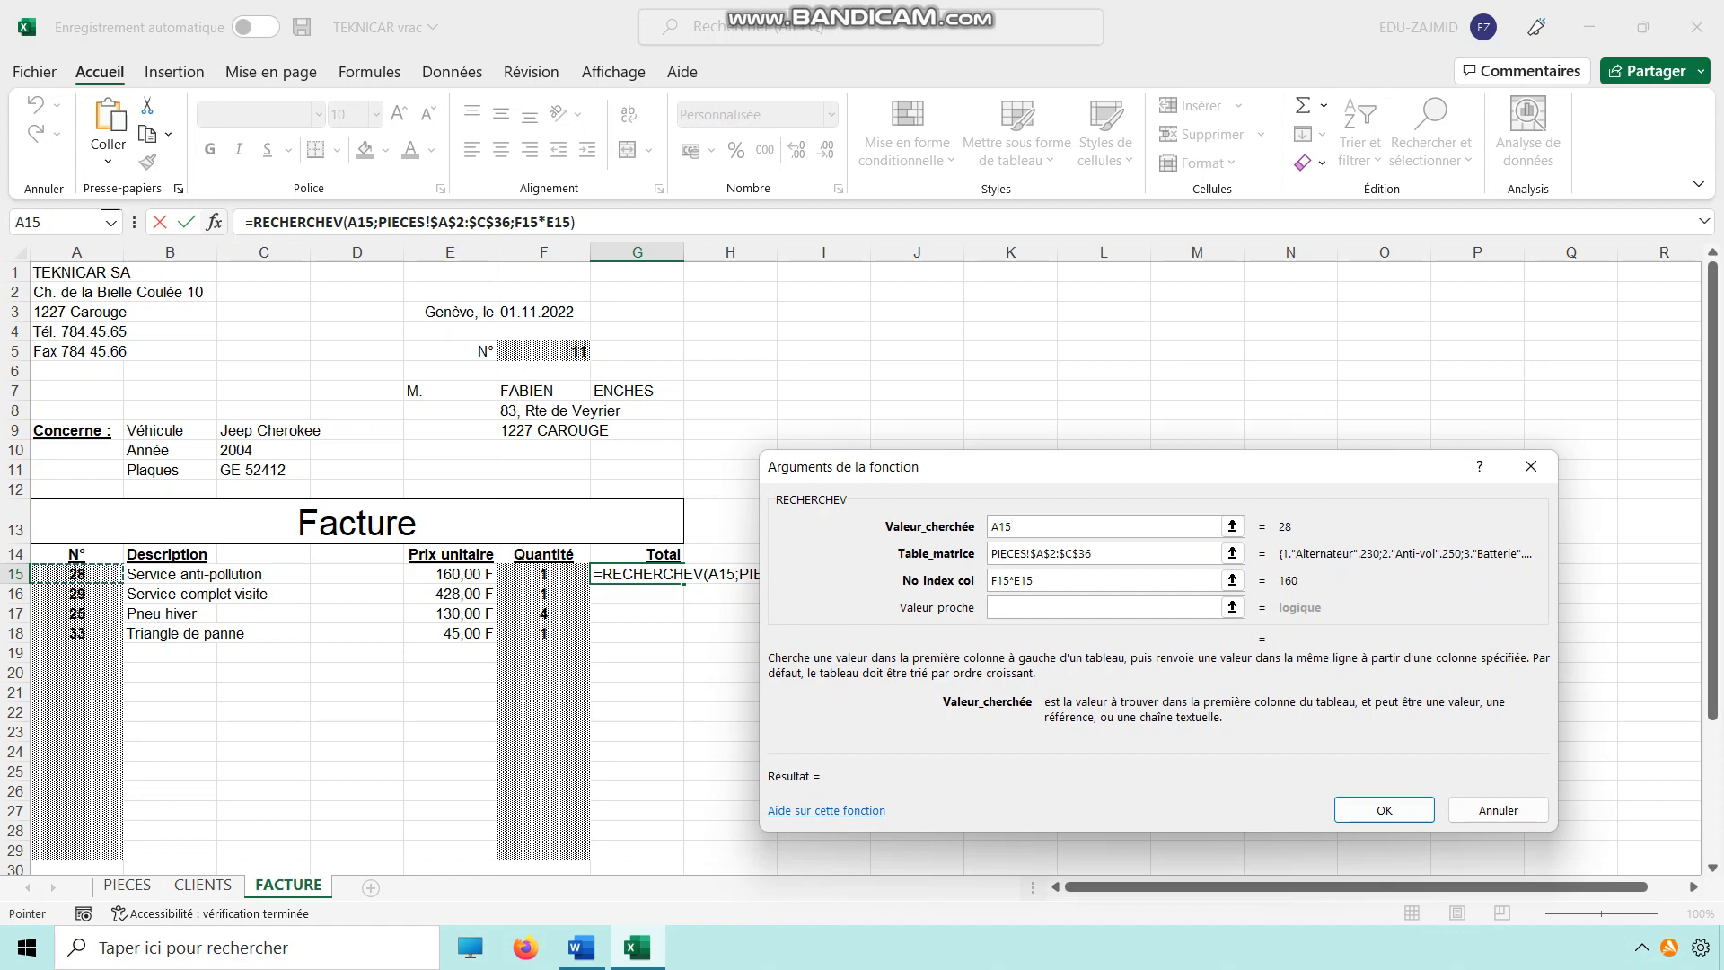
{"action": "key", "text": "Tab"}
{"action": "key", "text": "BackSpace"}
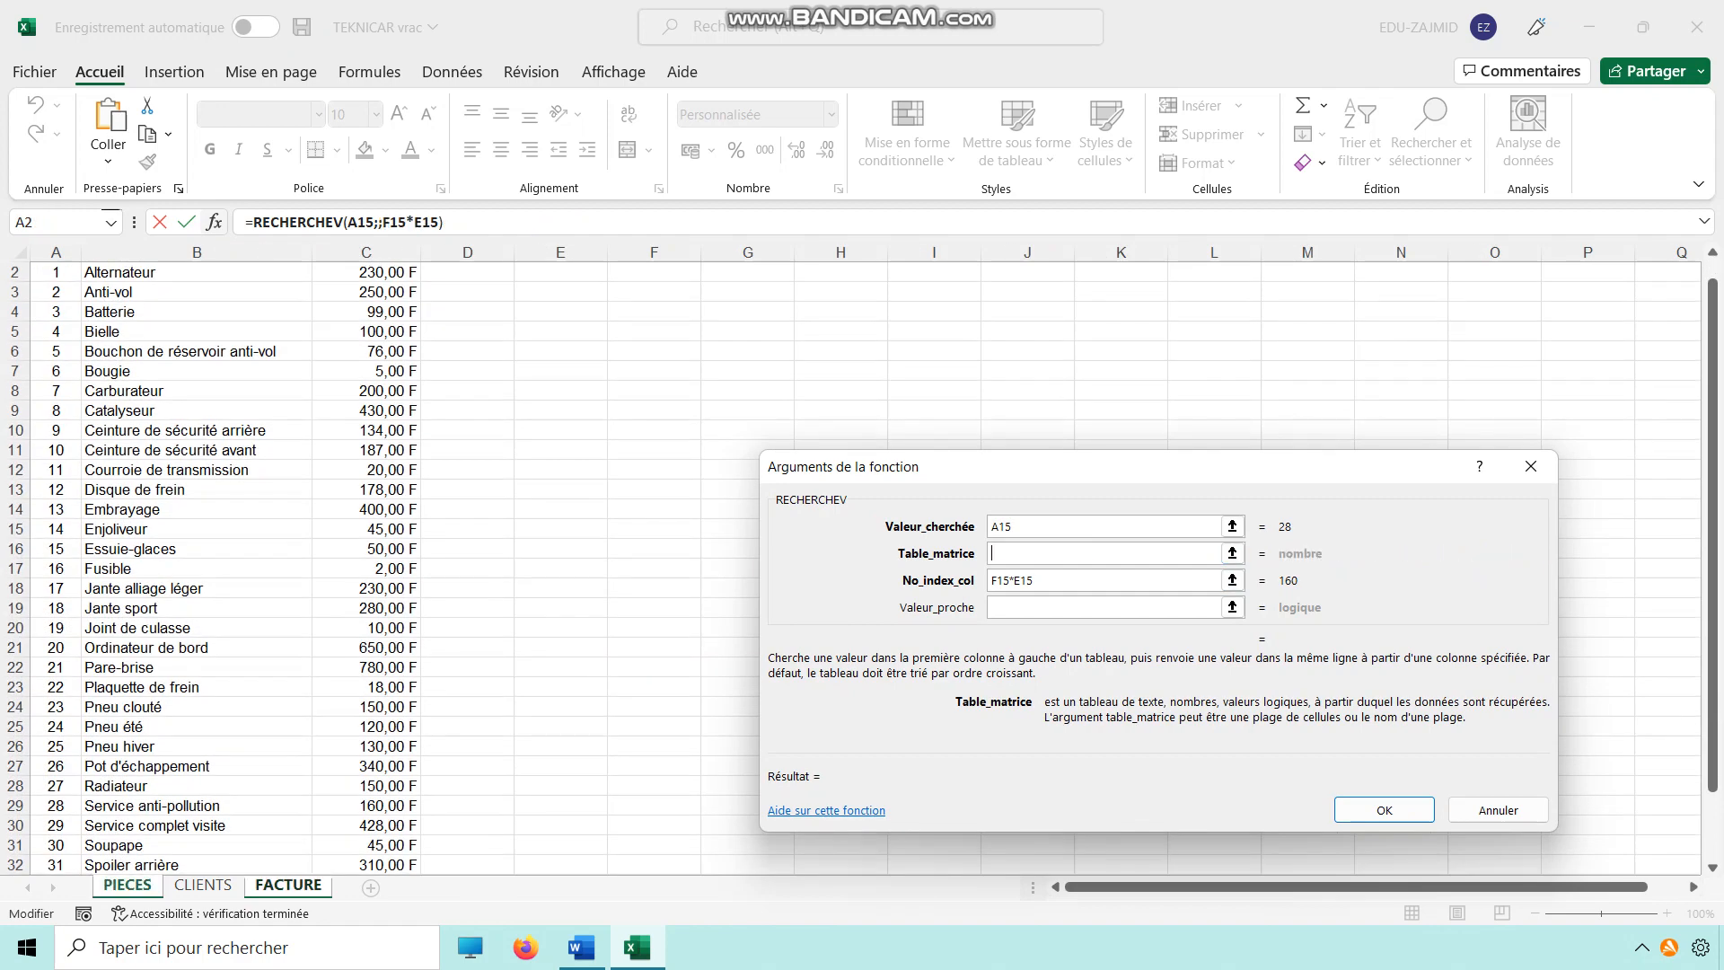
{"action": "left_click_drag", "start_coordinate": [56, 292], "coordinate": [377, 845]}
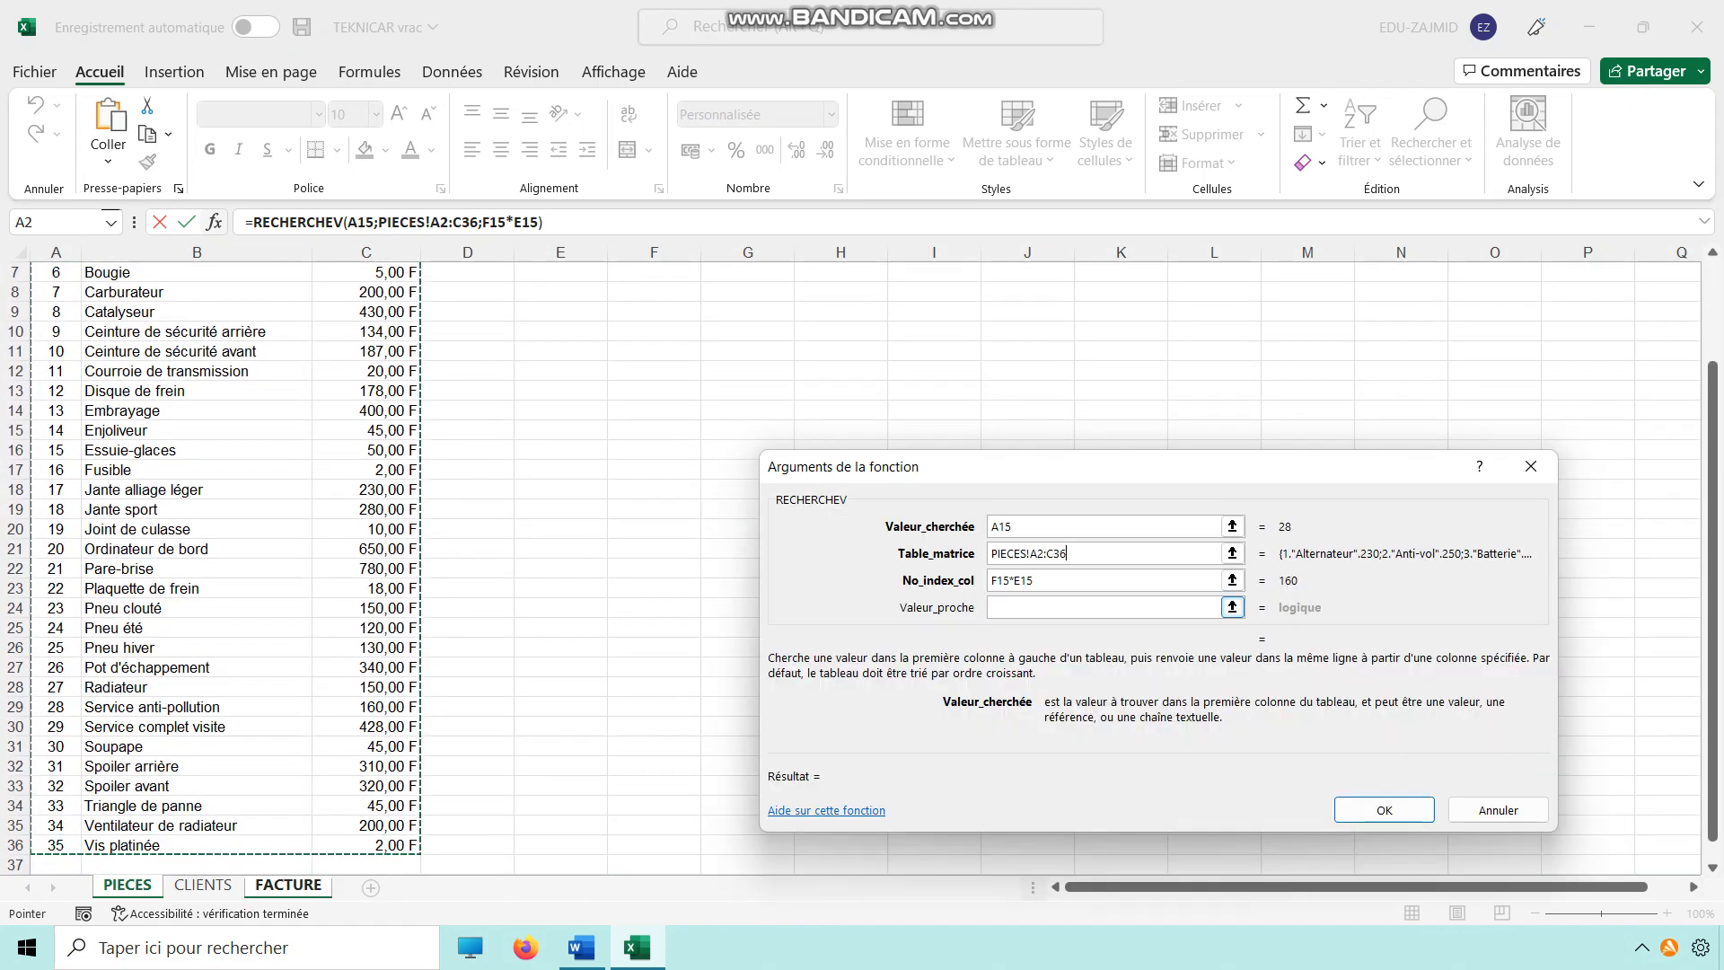
{"action": "key", "text": "F4"}
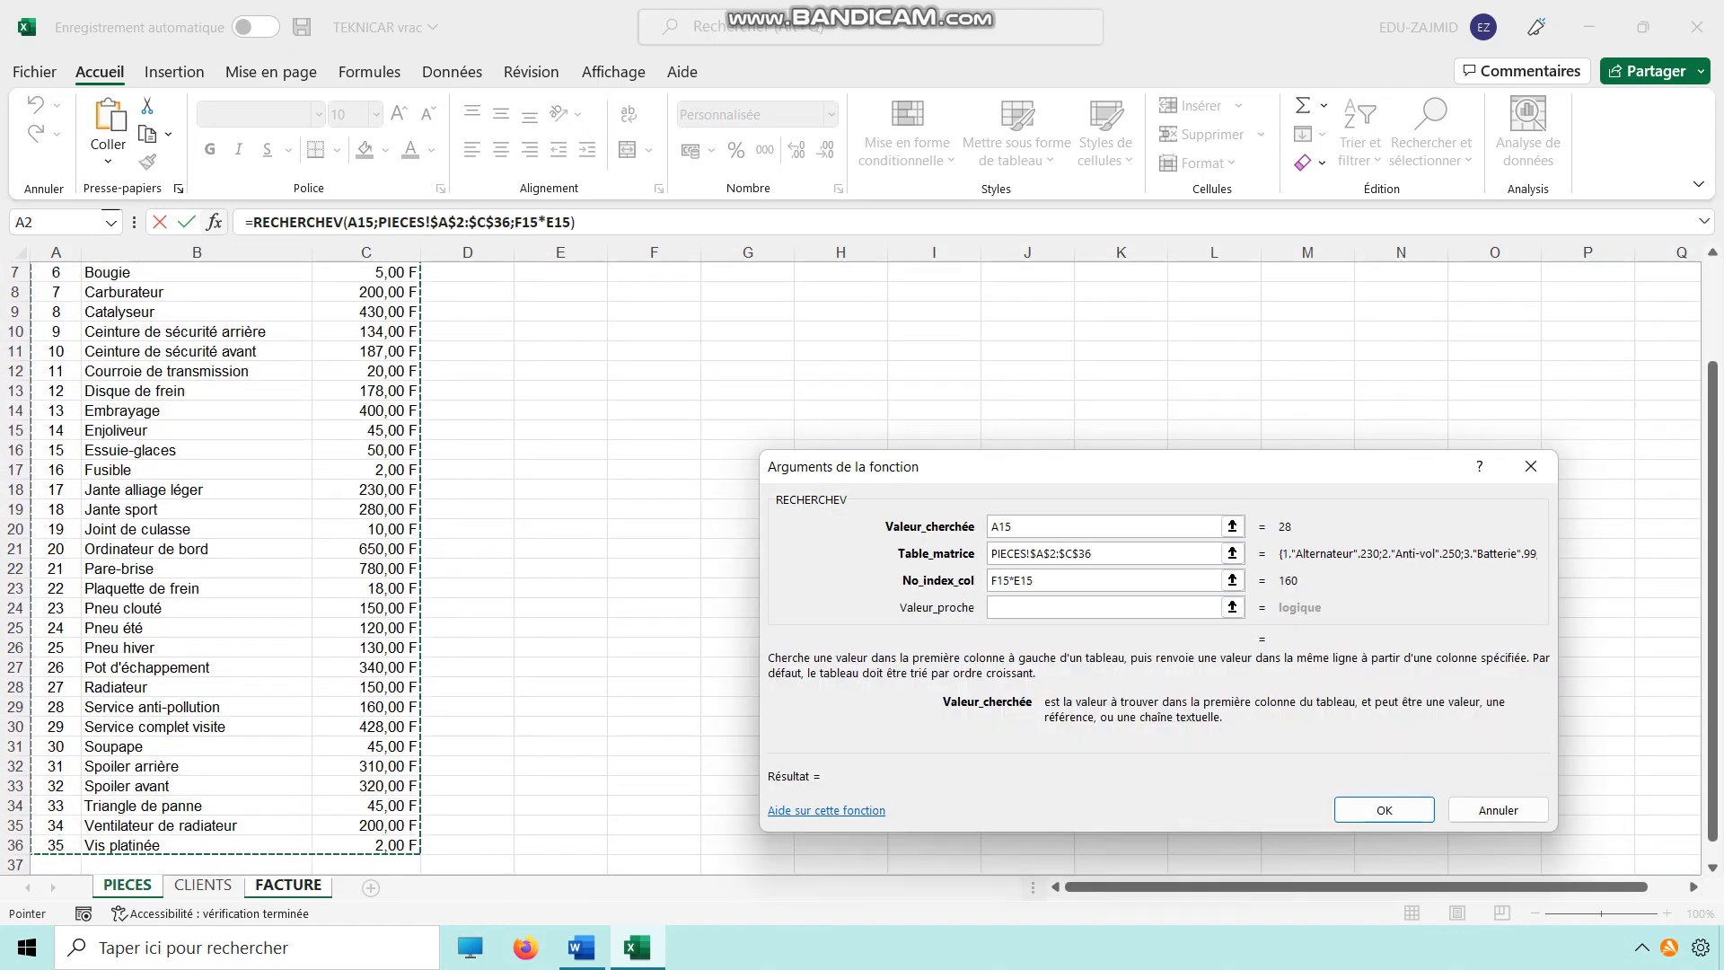
{"action": "key", "text": "Tab"}
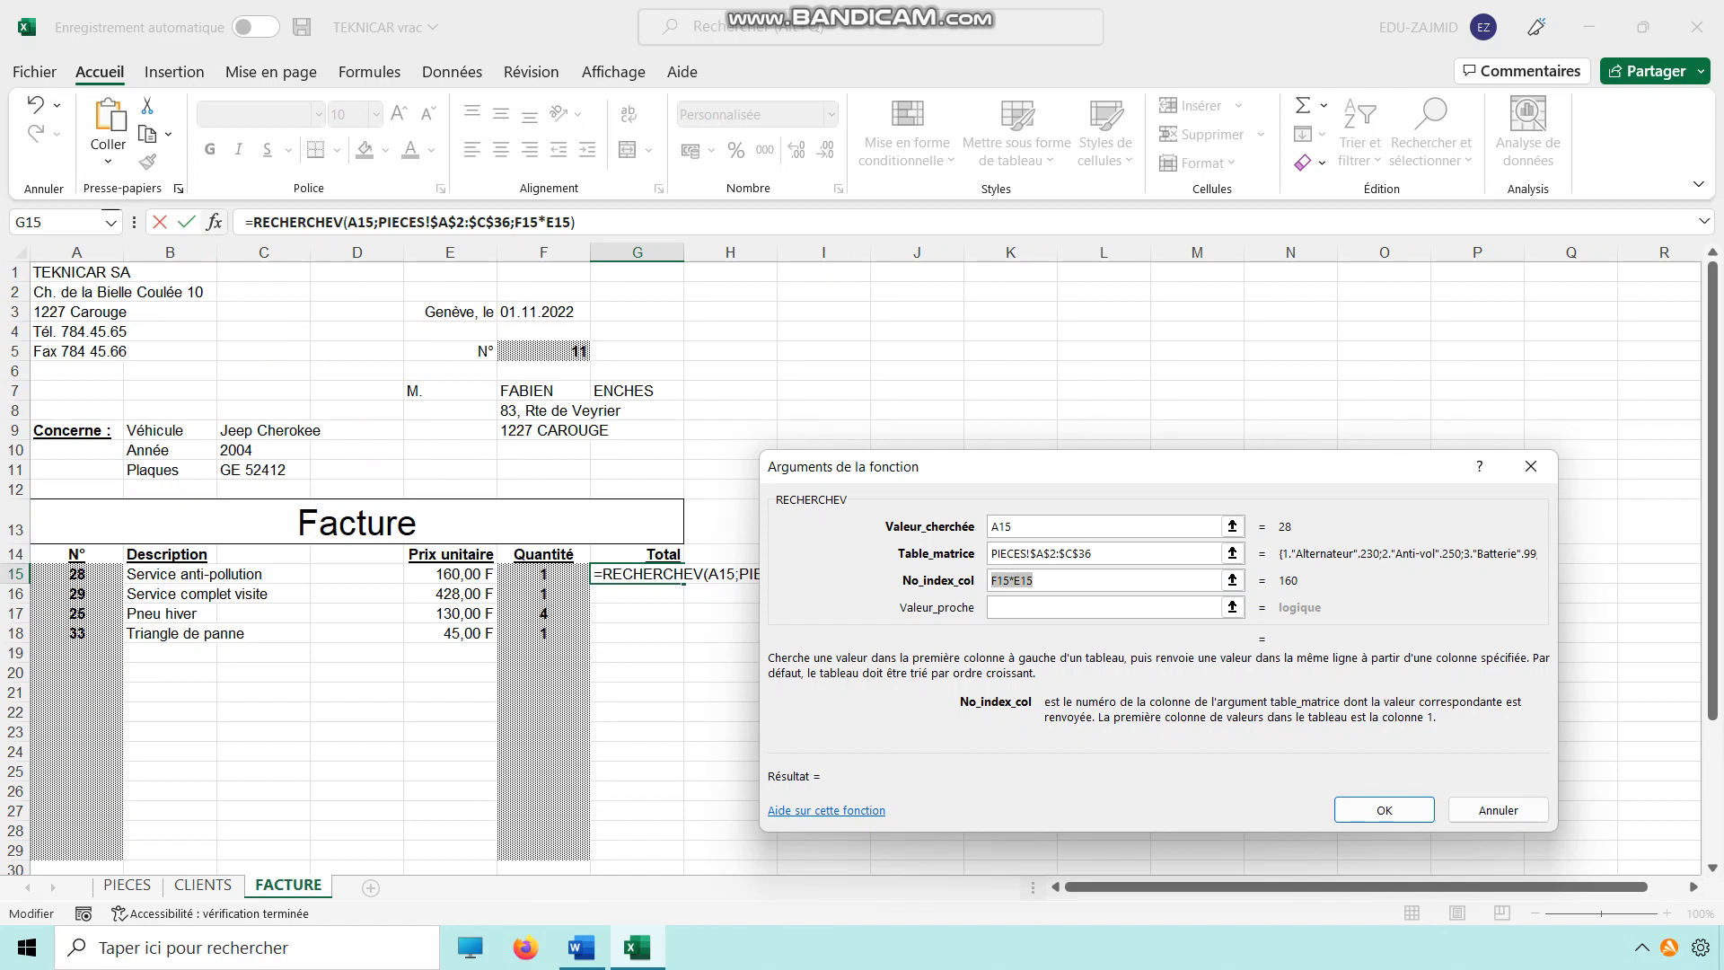
{"action": "type", "text": "3"}
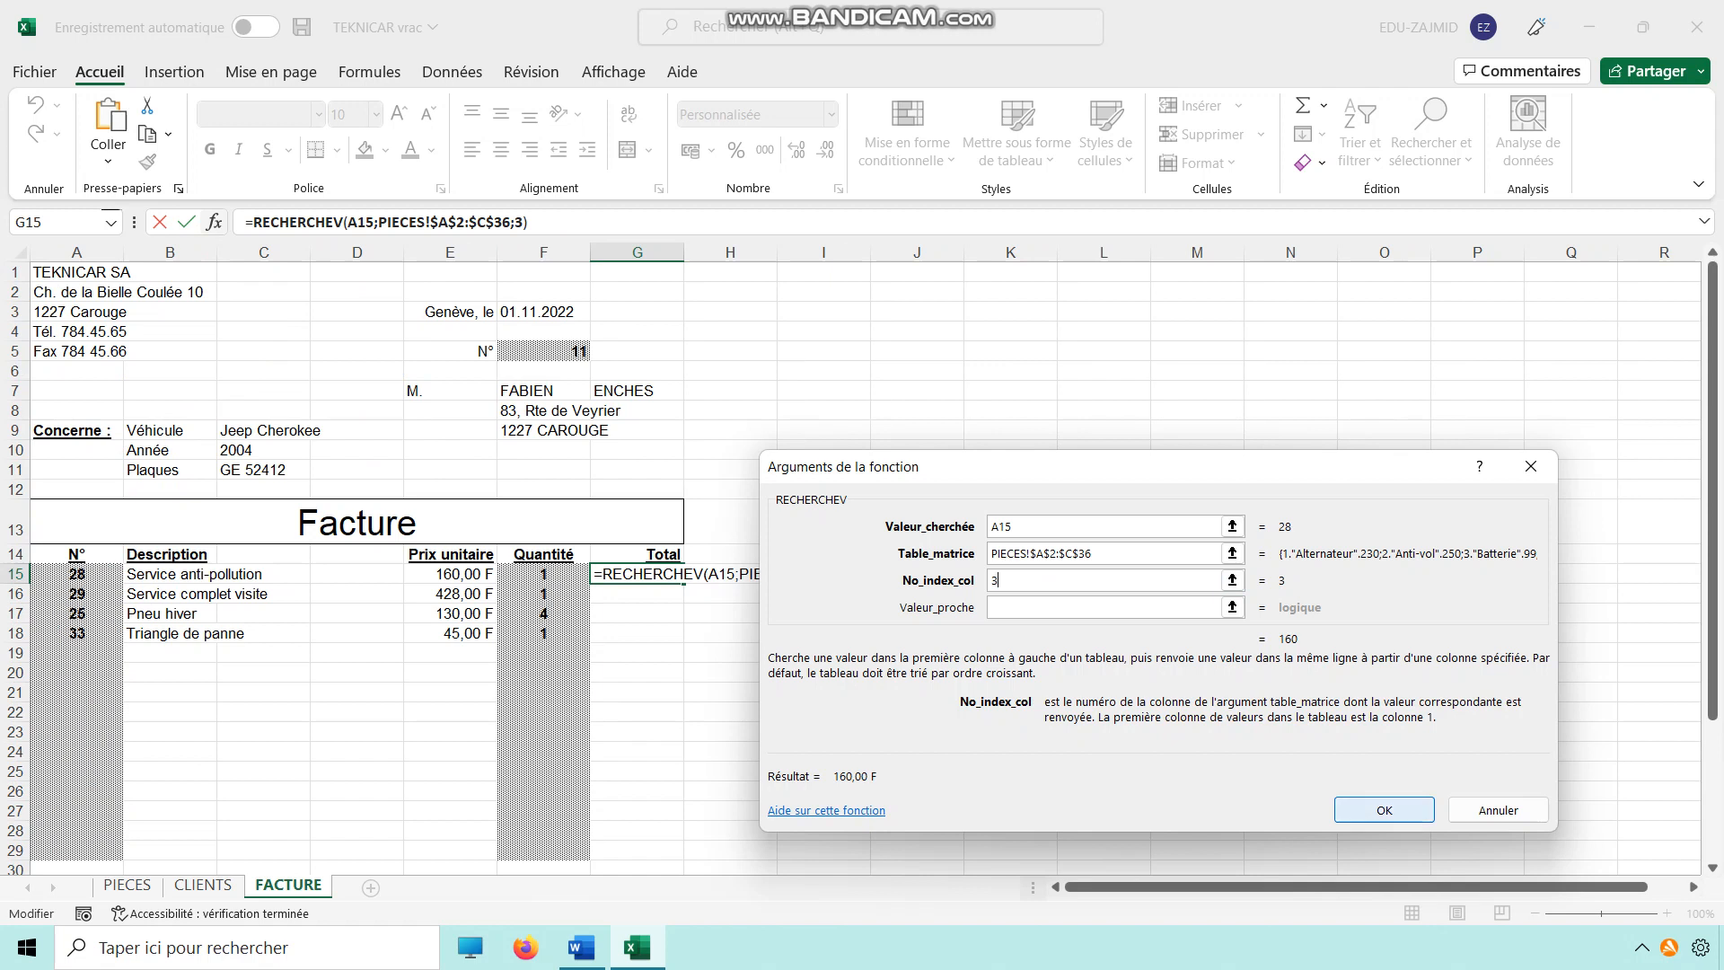
{"action": "left_click", "coordinate": [1384, 809]}
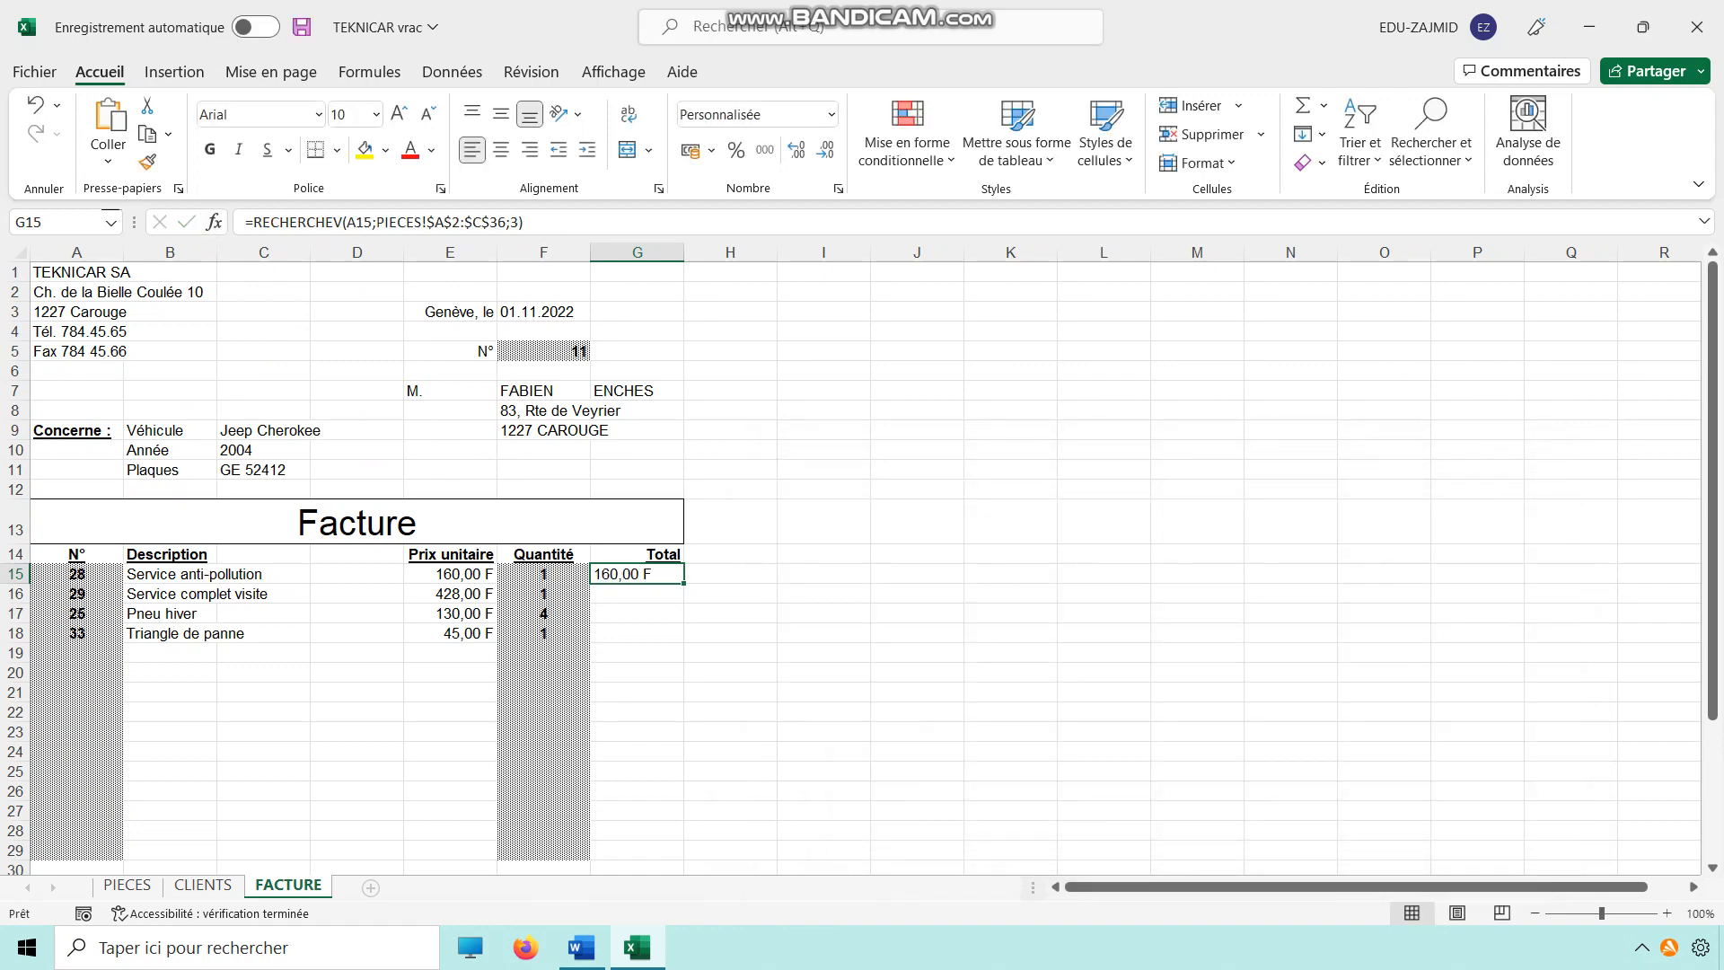
Multiply the RECHERCHEV result in G15 by the quantity in F15
{"action": "key", "text": "F2"}
{"action": "type", "text": "*"}
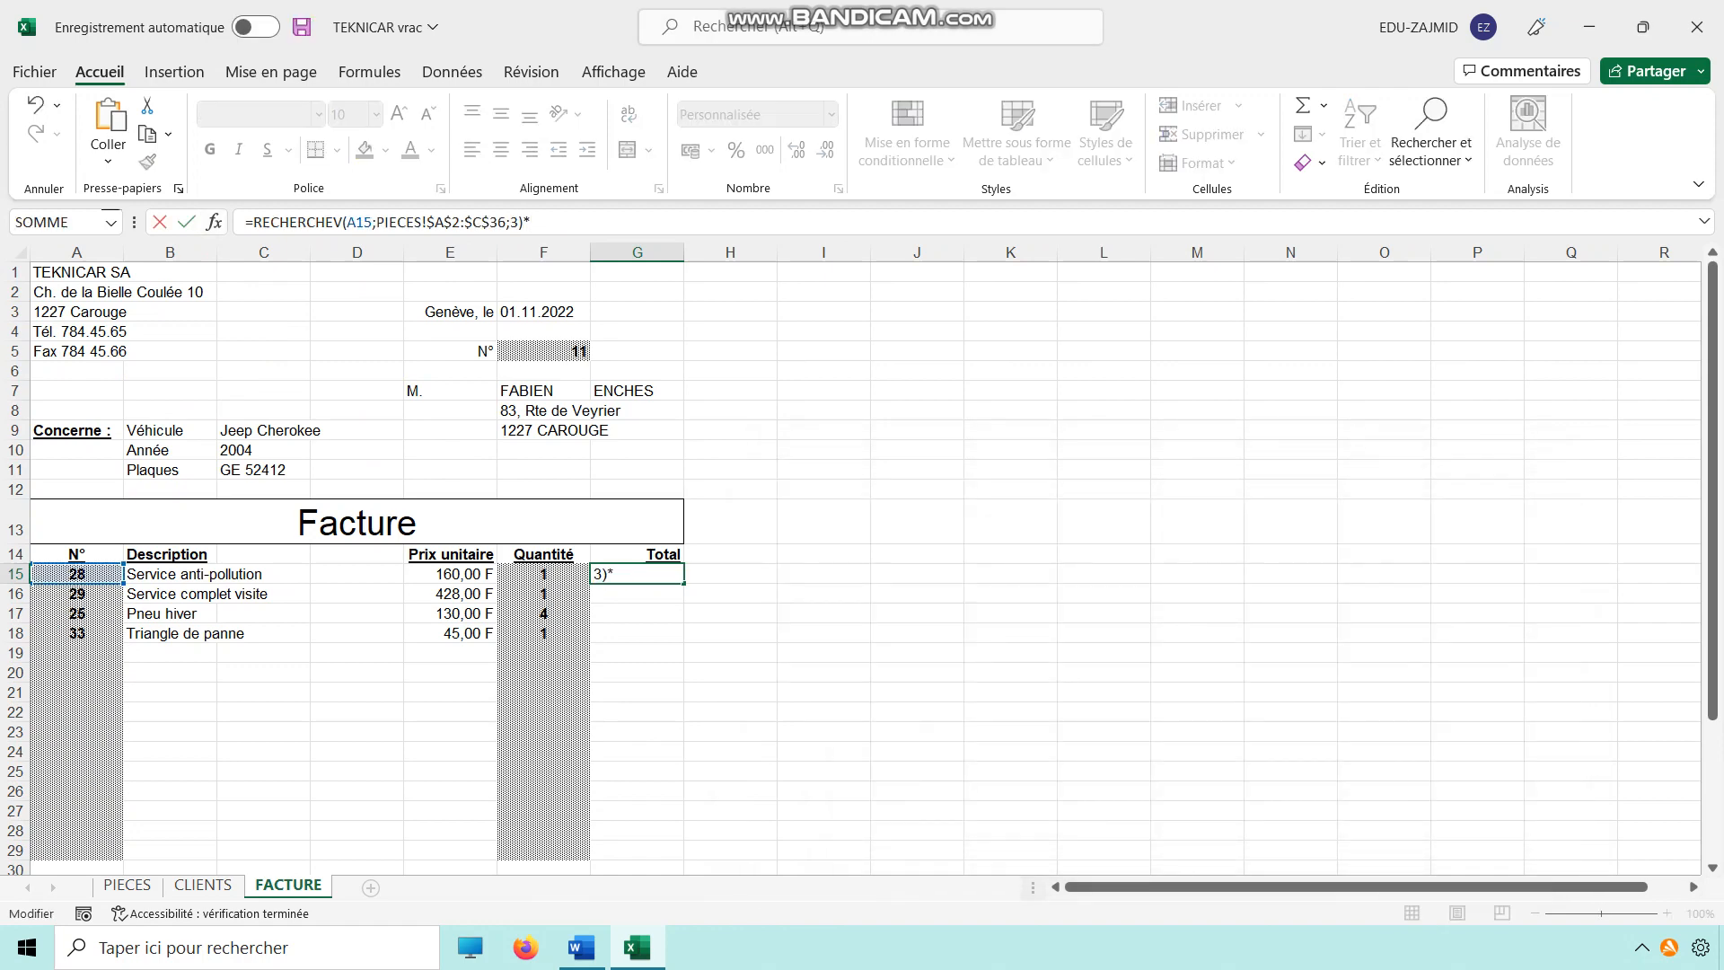
{"action": "type", "text": "F15"}
{"action": "key", "text": "Return"}
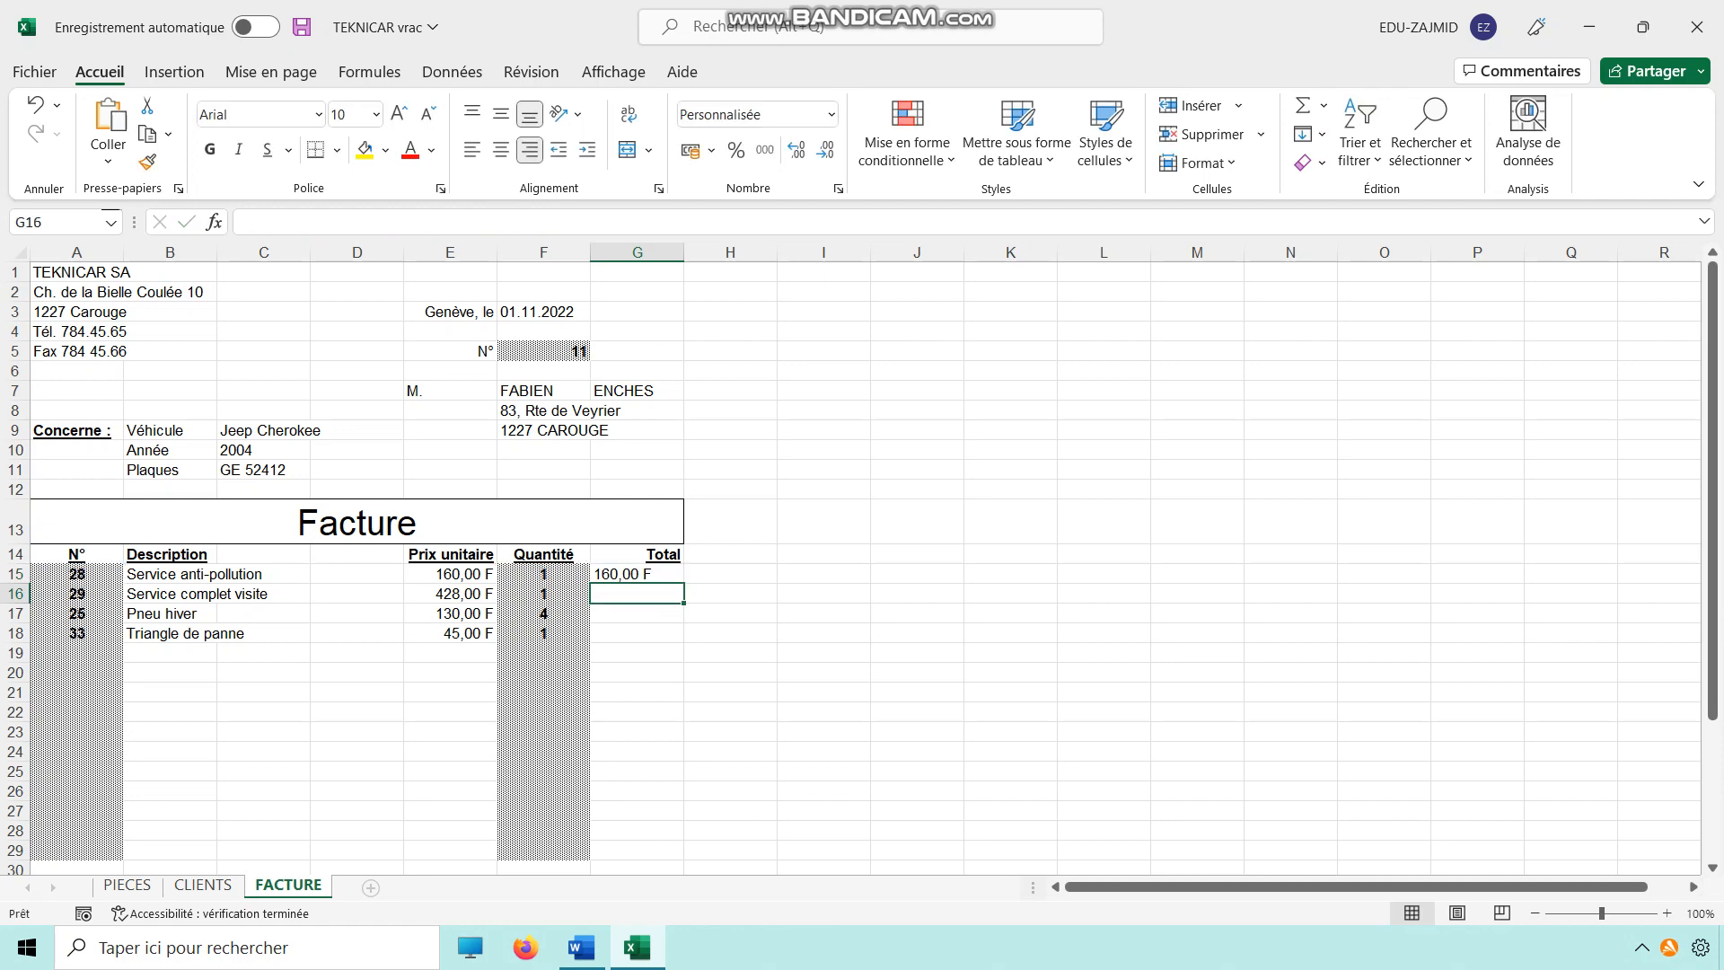
Insert an SI function before RECHERCHEV in G15, with ESTVIDE(A15) as its logical test
{"action": "key", "text": "Up"}
{"action": "key", "text": "F2"}
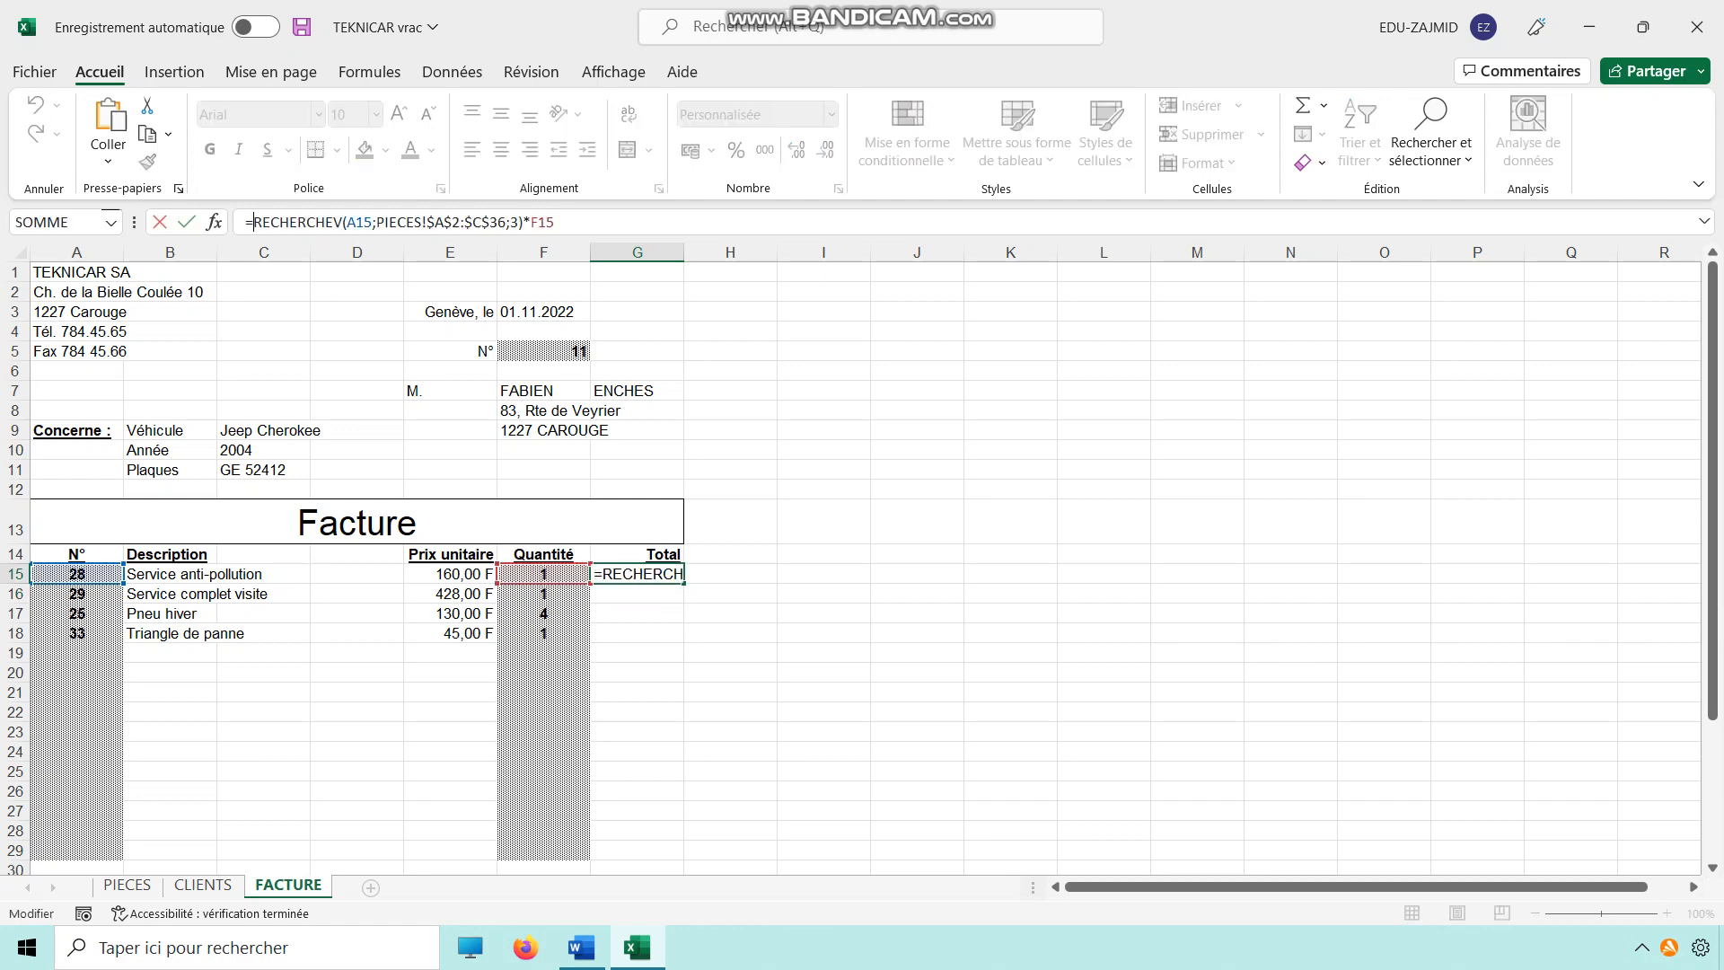
{"action": "key", "text": "Home"}
{"action": "key", "text": "Right"}
{"action": "type", "text": "si"}
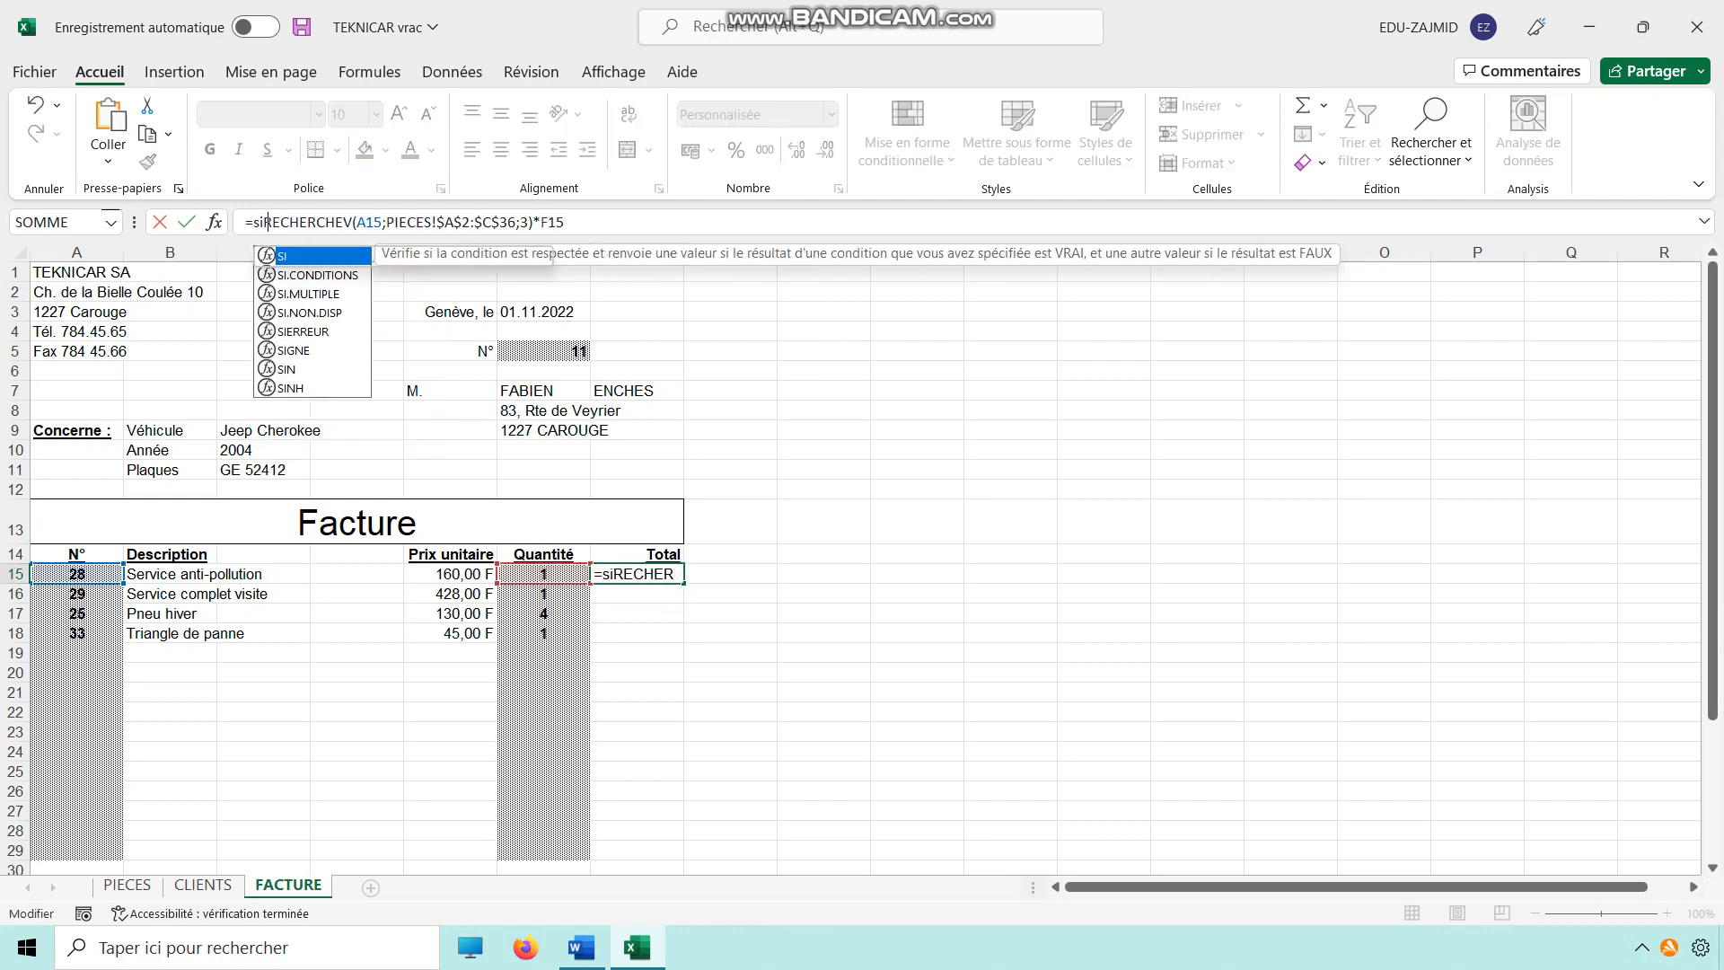
{"action": "type", "text": "(est"}
{"action": "type", "text": "vide"}
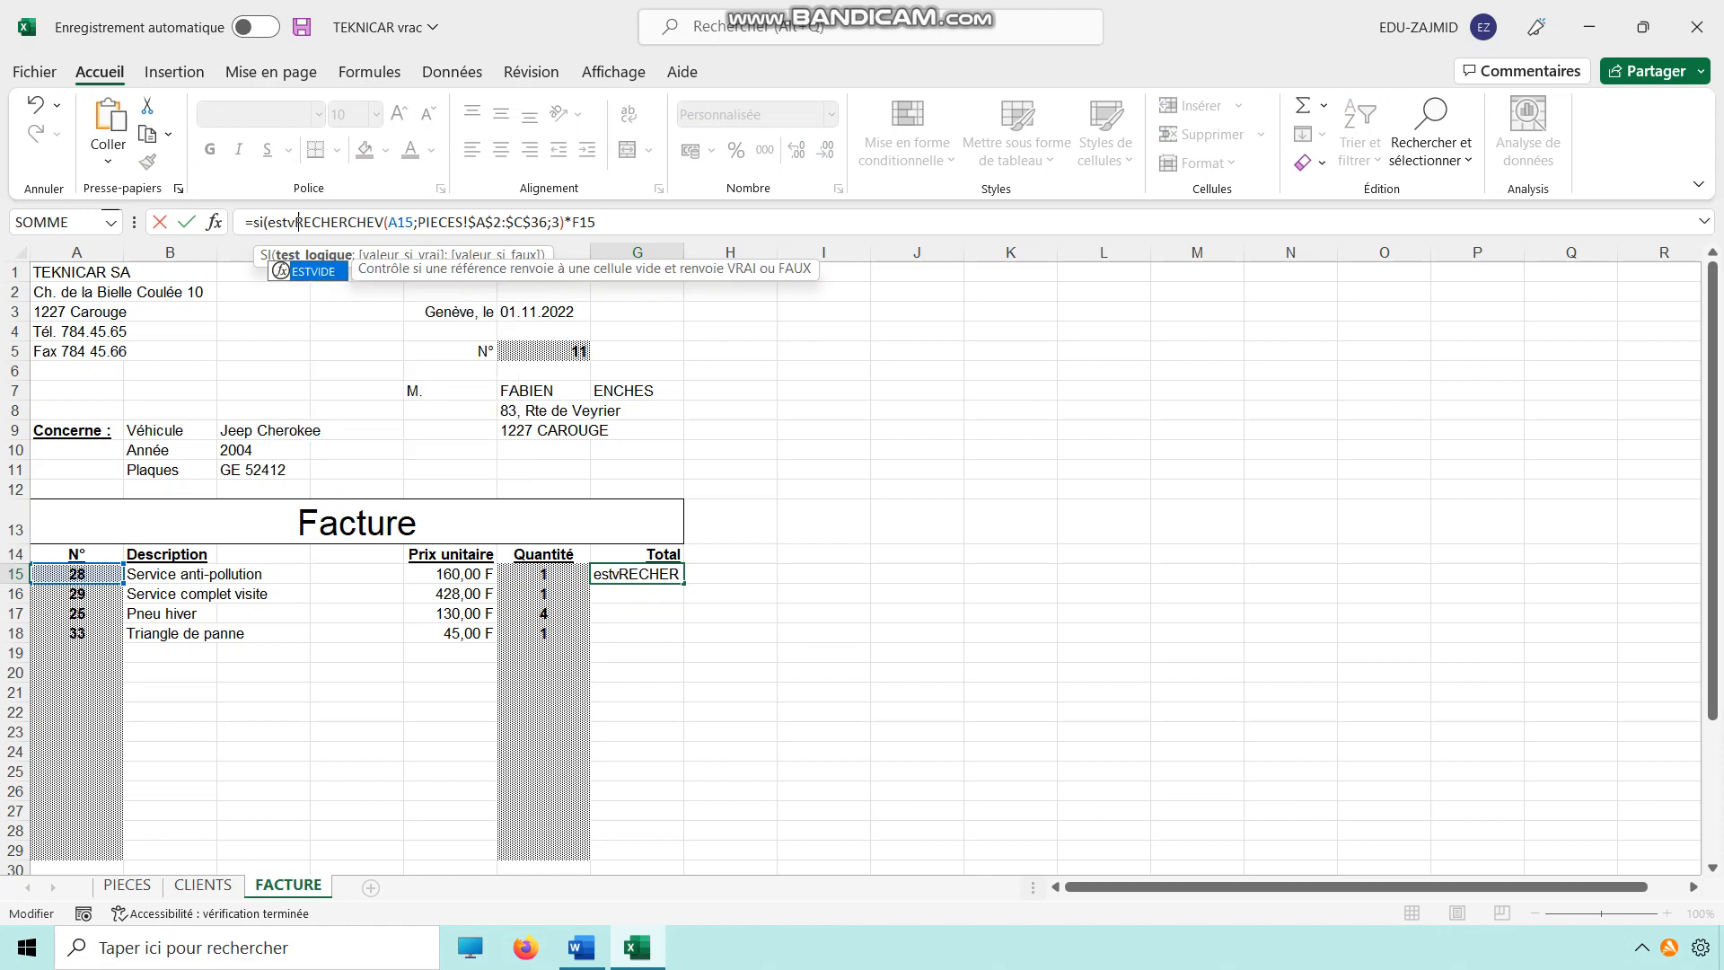
{"action": "type", "text": "("}
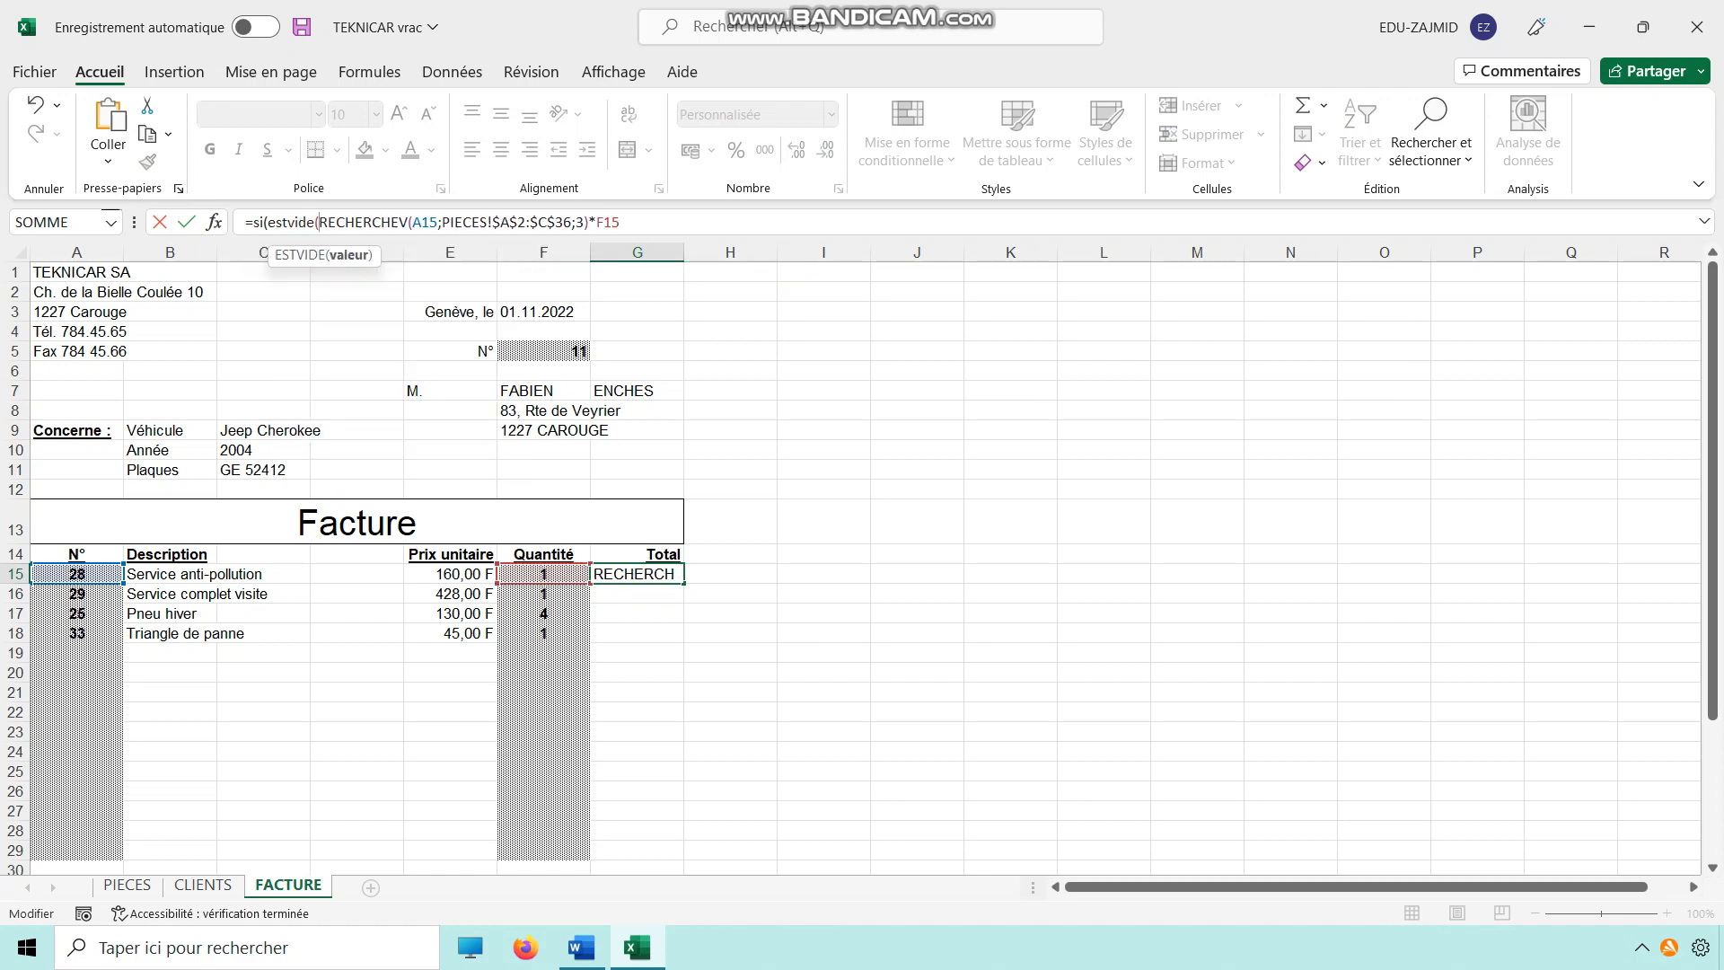
{"action": "left_click", "coordinate": [77, 574]}
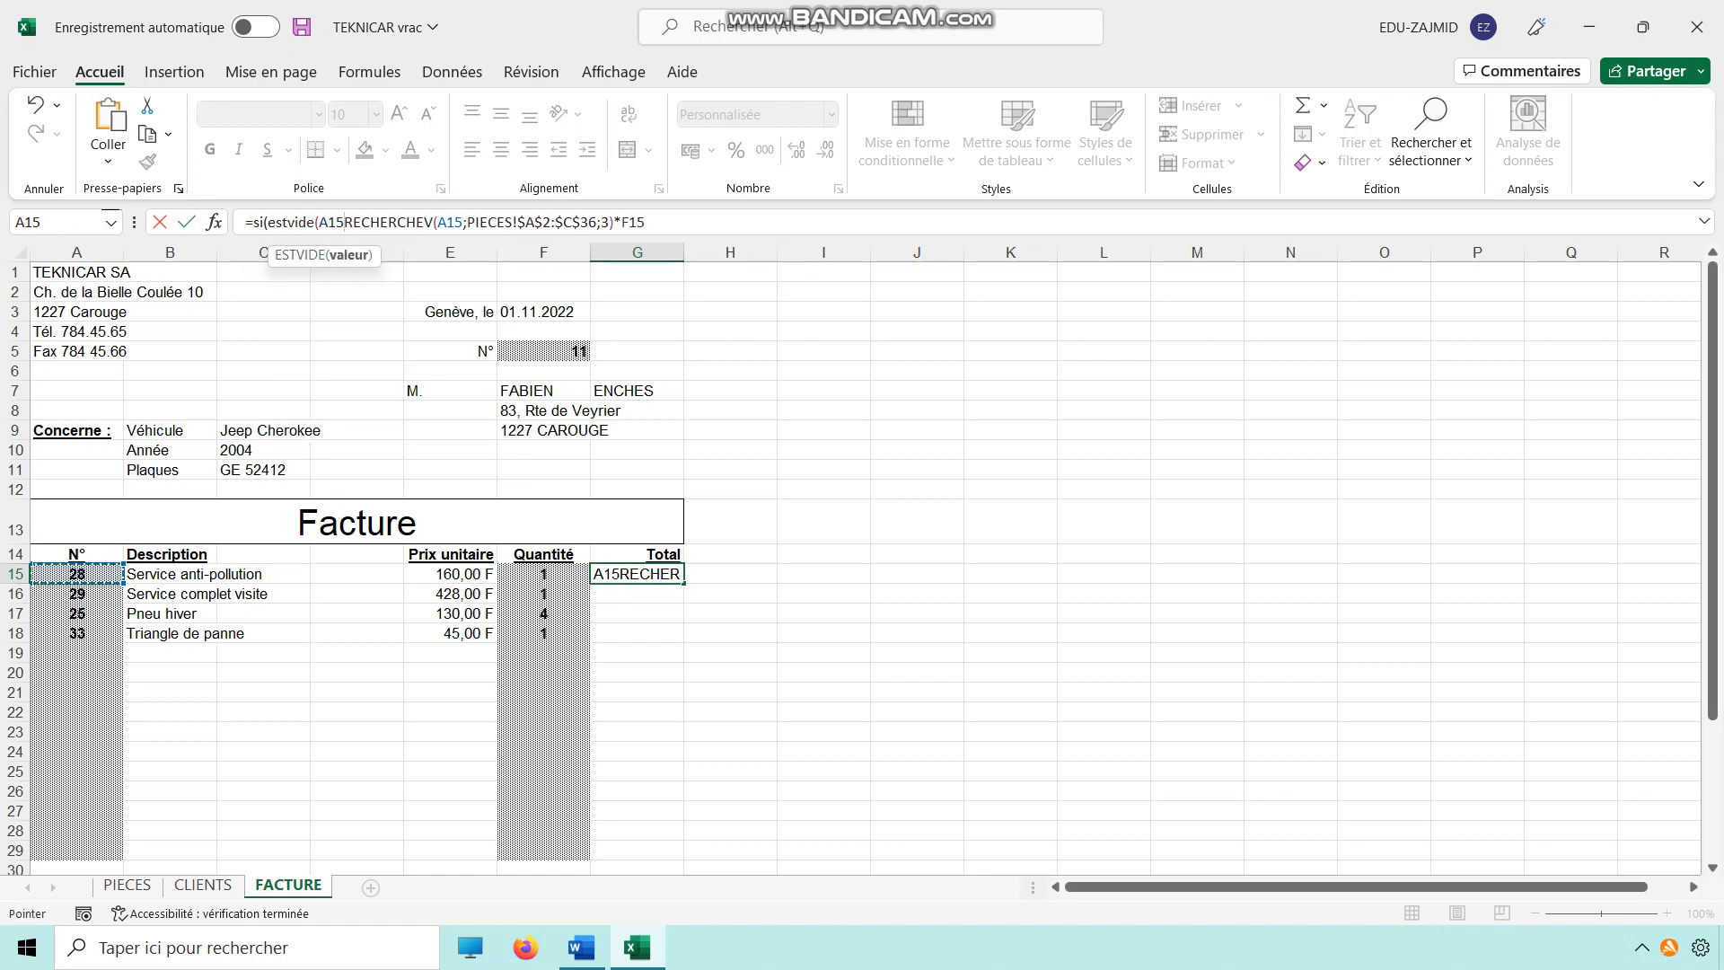
{"action": "type", "text": ")"}
Add empty text "" as the true value of G15's SI, keep RECHERCHEV*F15 as the false value, and complete the formula
{"action": "type", "text": ";\"\""}
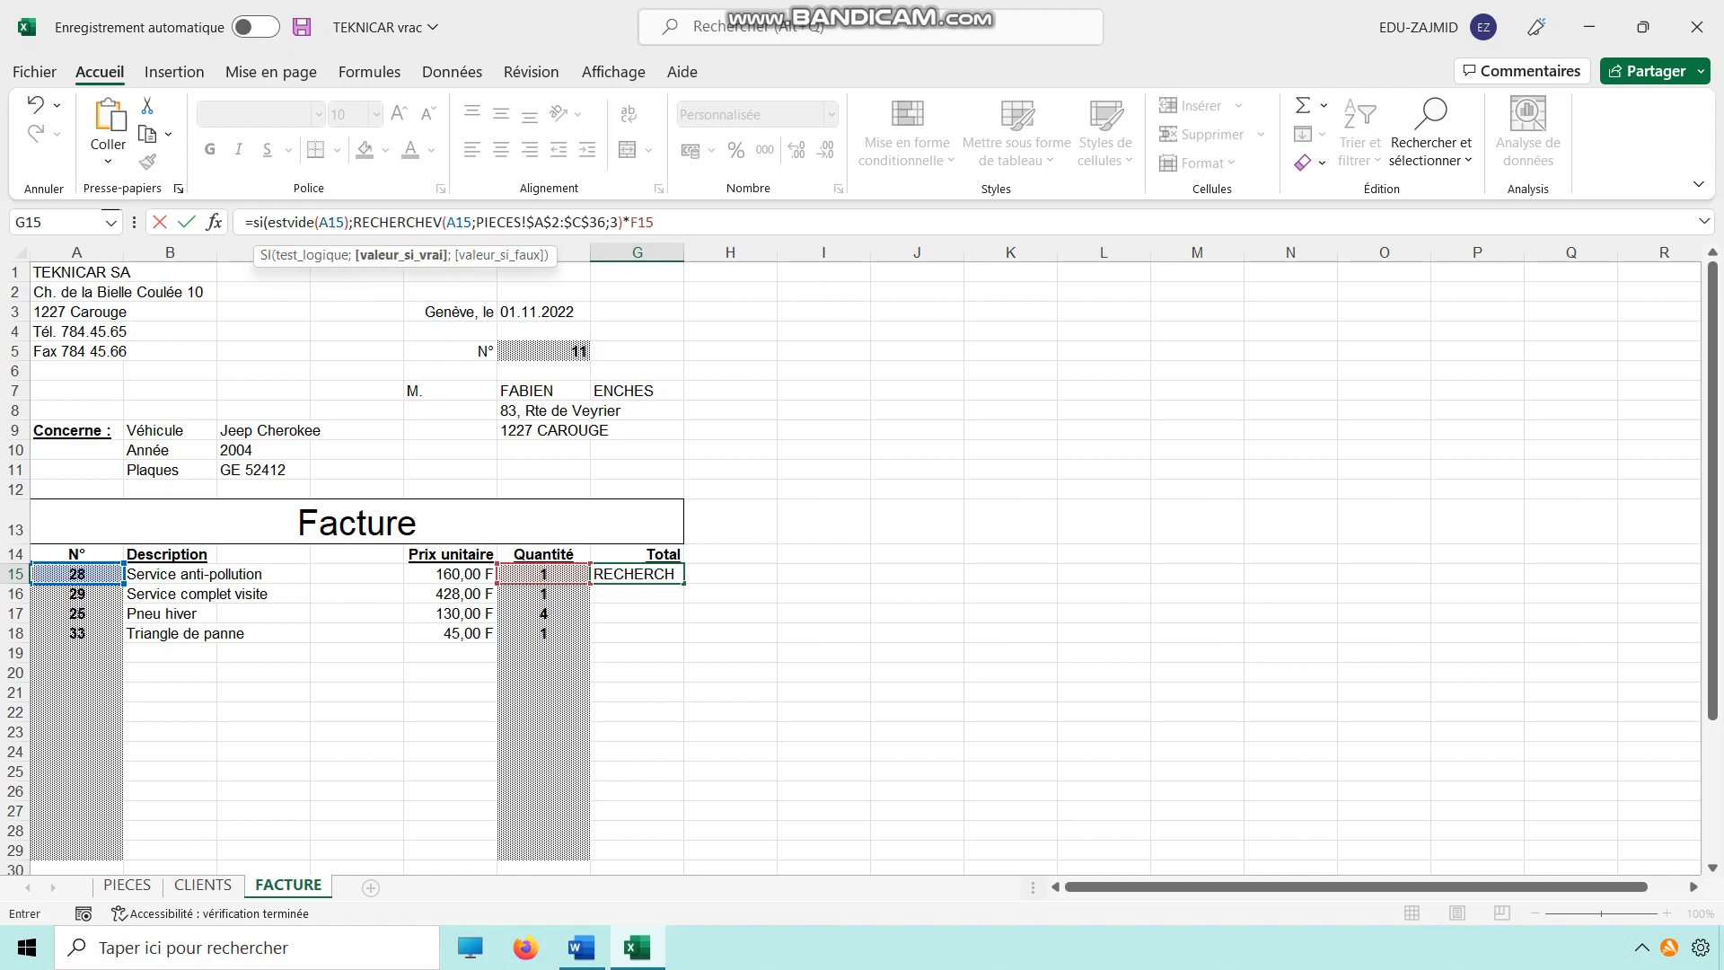
{"action": "type", "text": ";"}
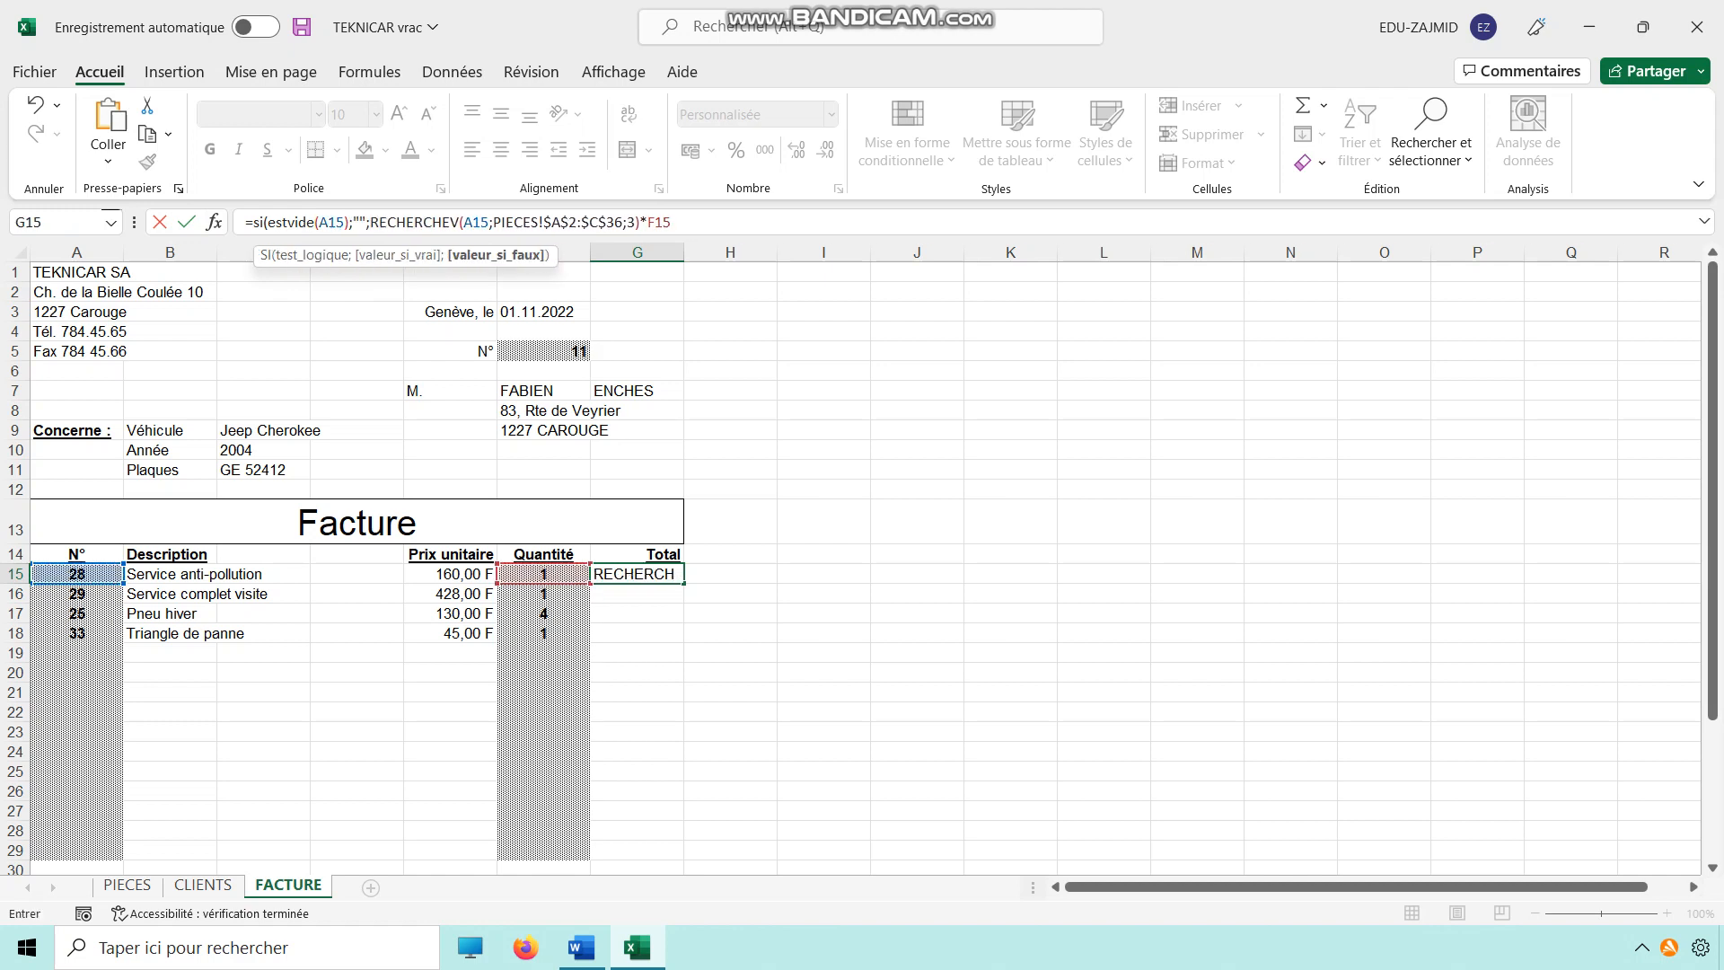
{"action": "key", "text": "F2"}
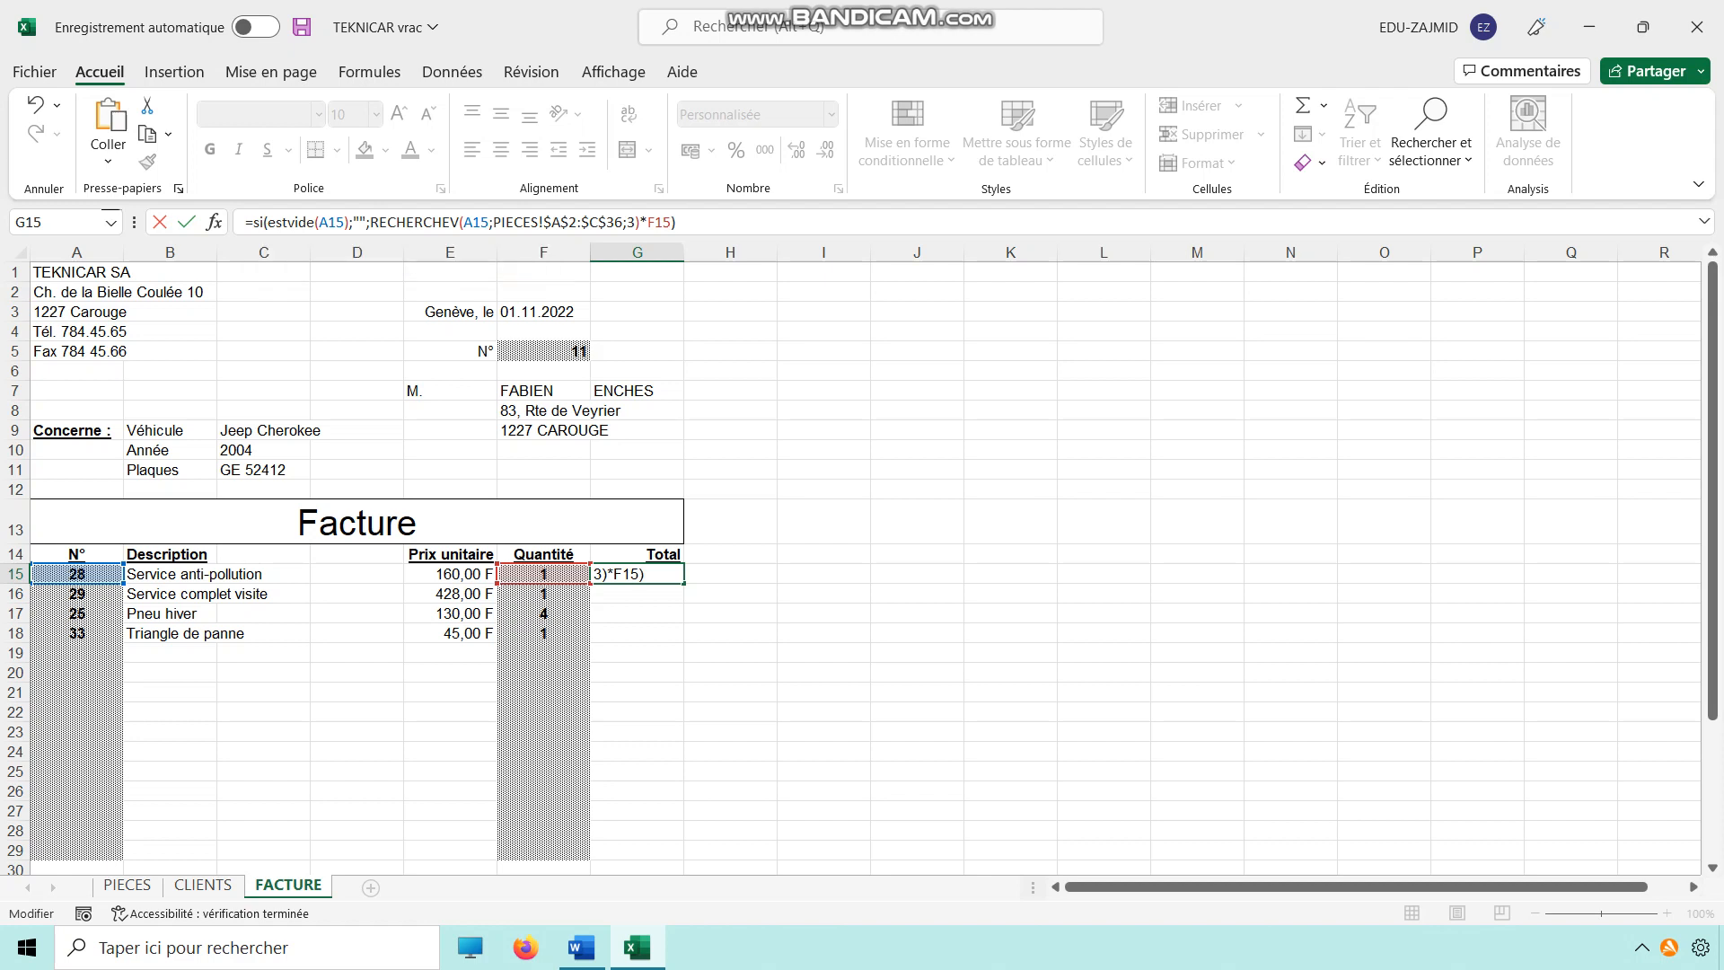
{"action": "key", "text": "Return"}
{"action": "left_click", "coordinate": [636, 575]}
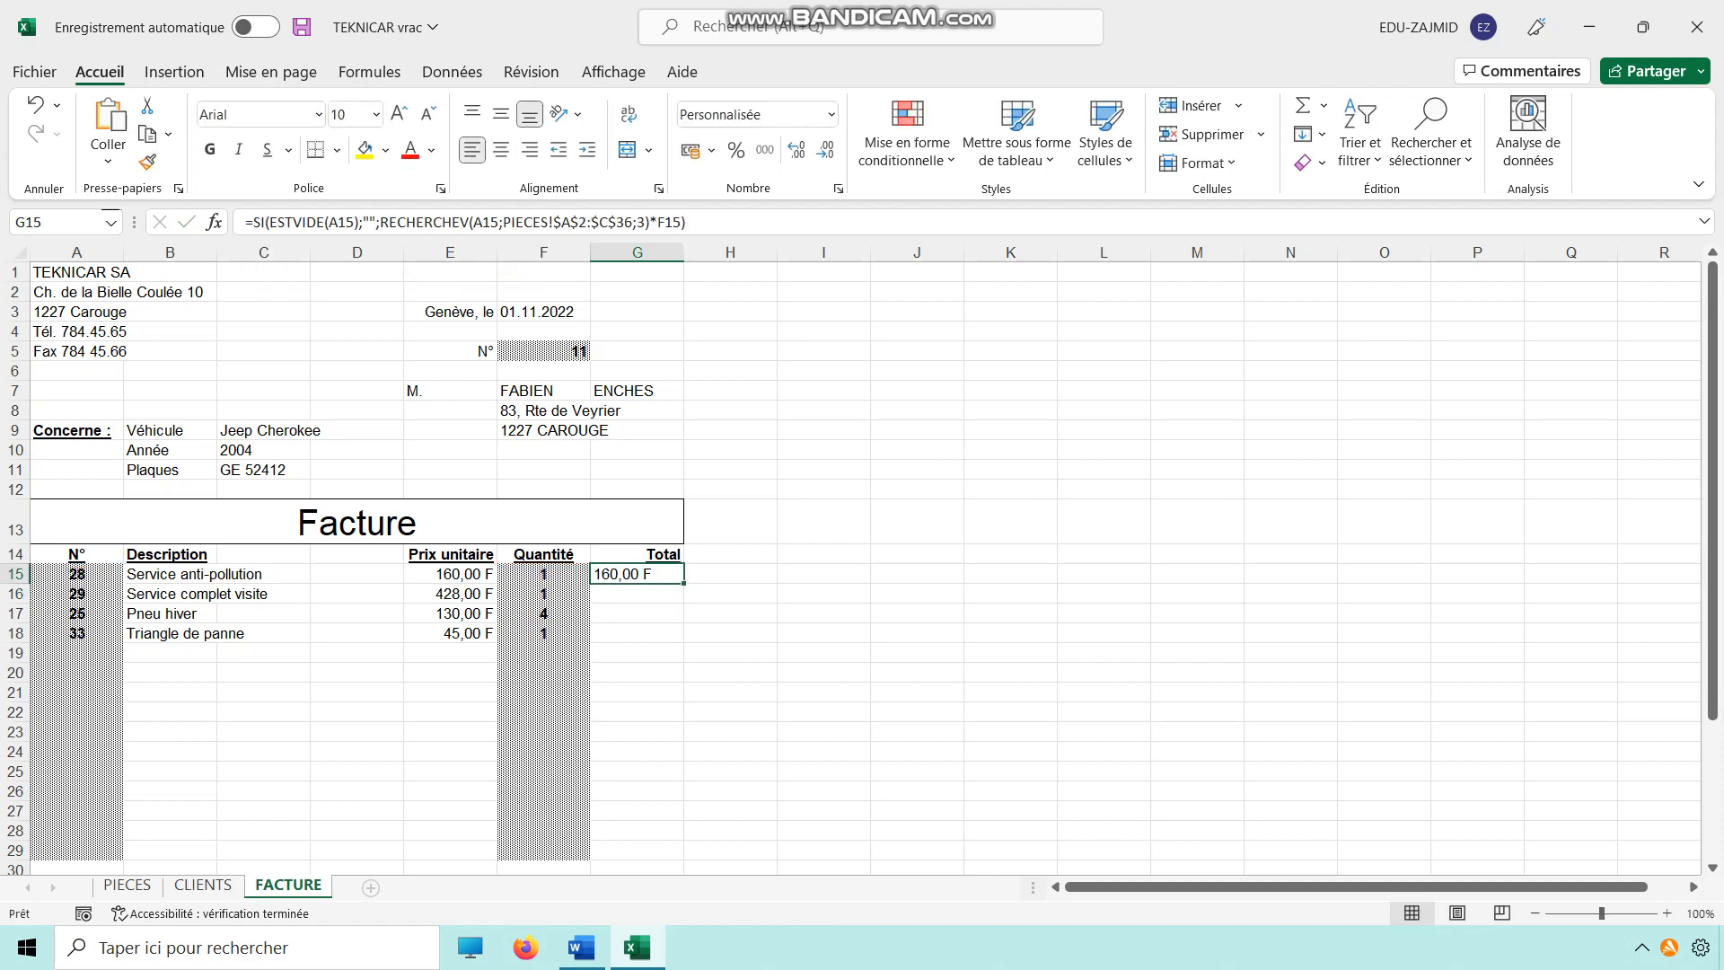
Clear the part number in A15 to test the line formulas, and undo the deletion
{"action": "left_click", "coordinate": [77, 575]}
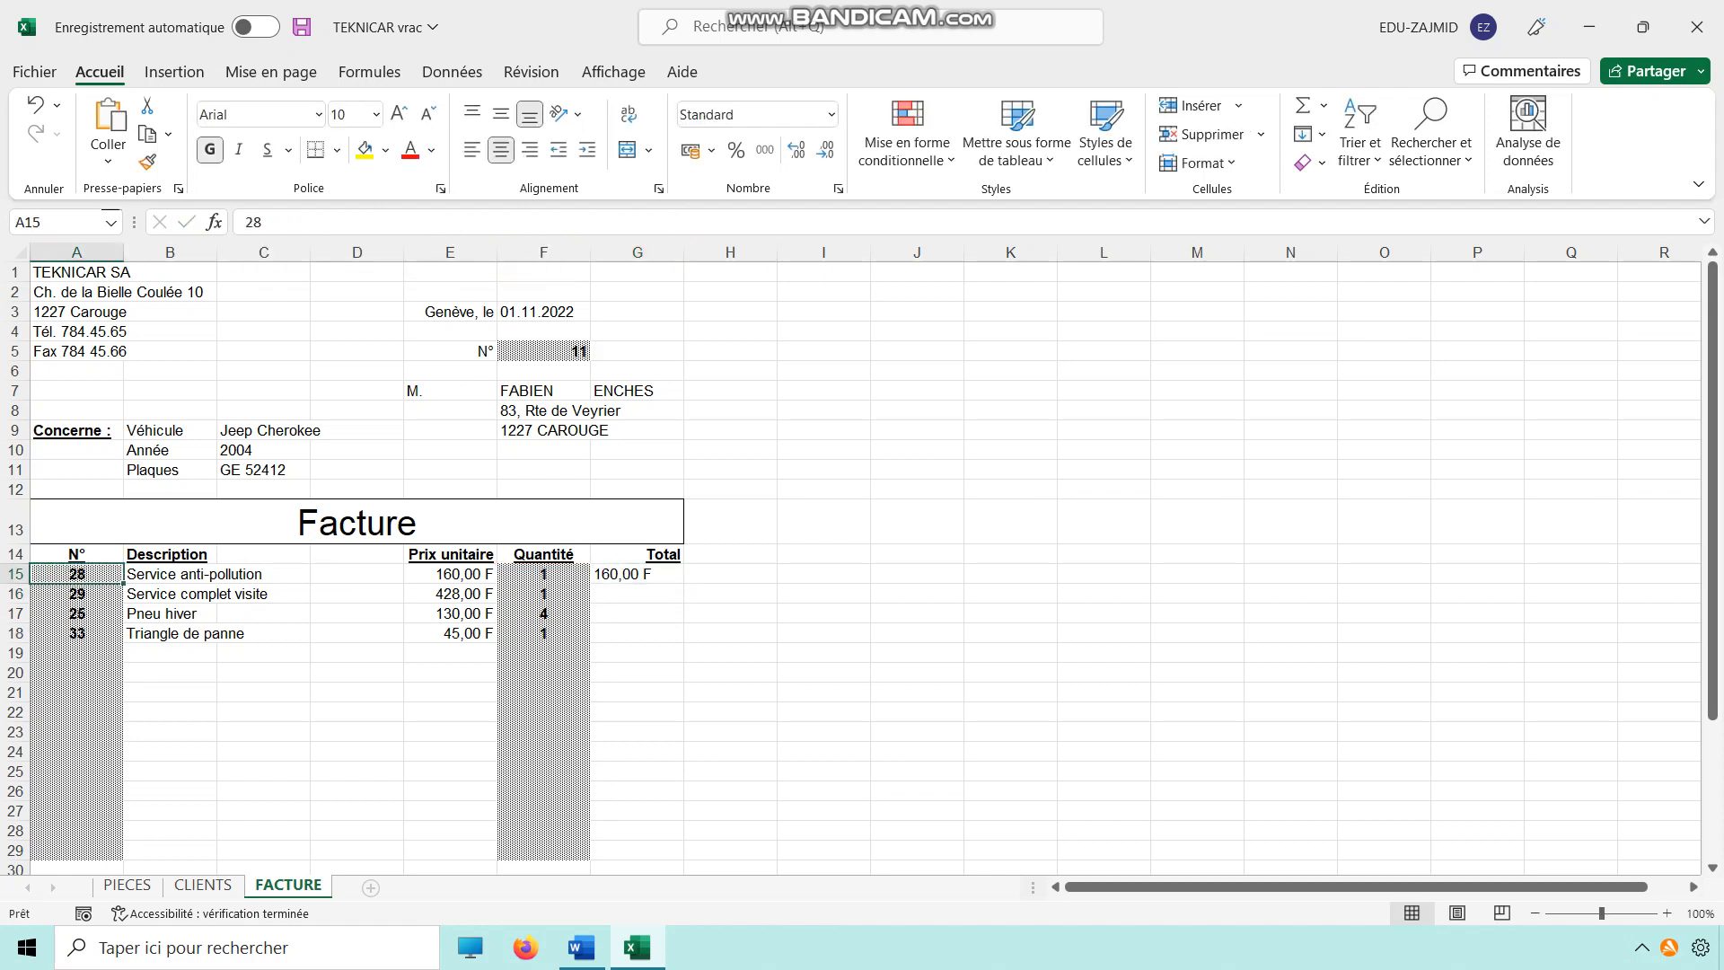
{"action": "key", "text": "Delete"}
{"action": "left_click", "coordinate": [78, 595]}
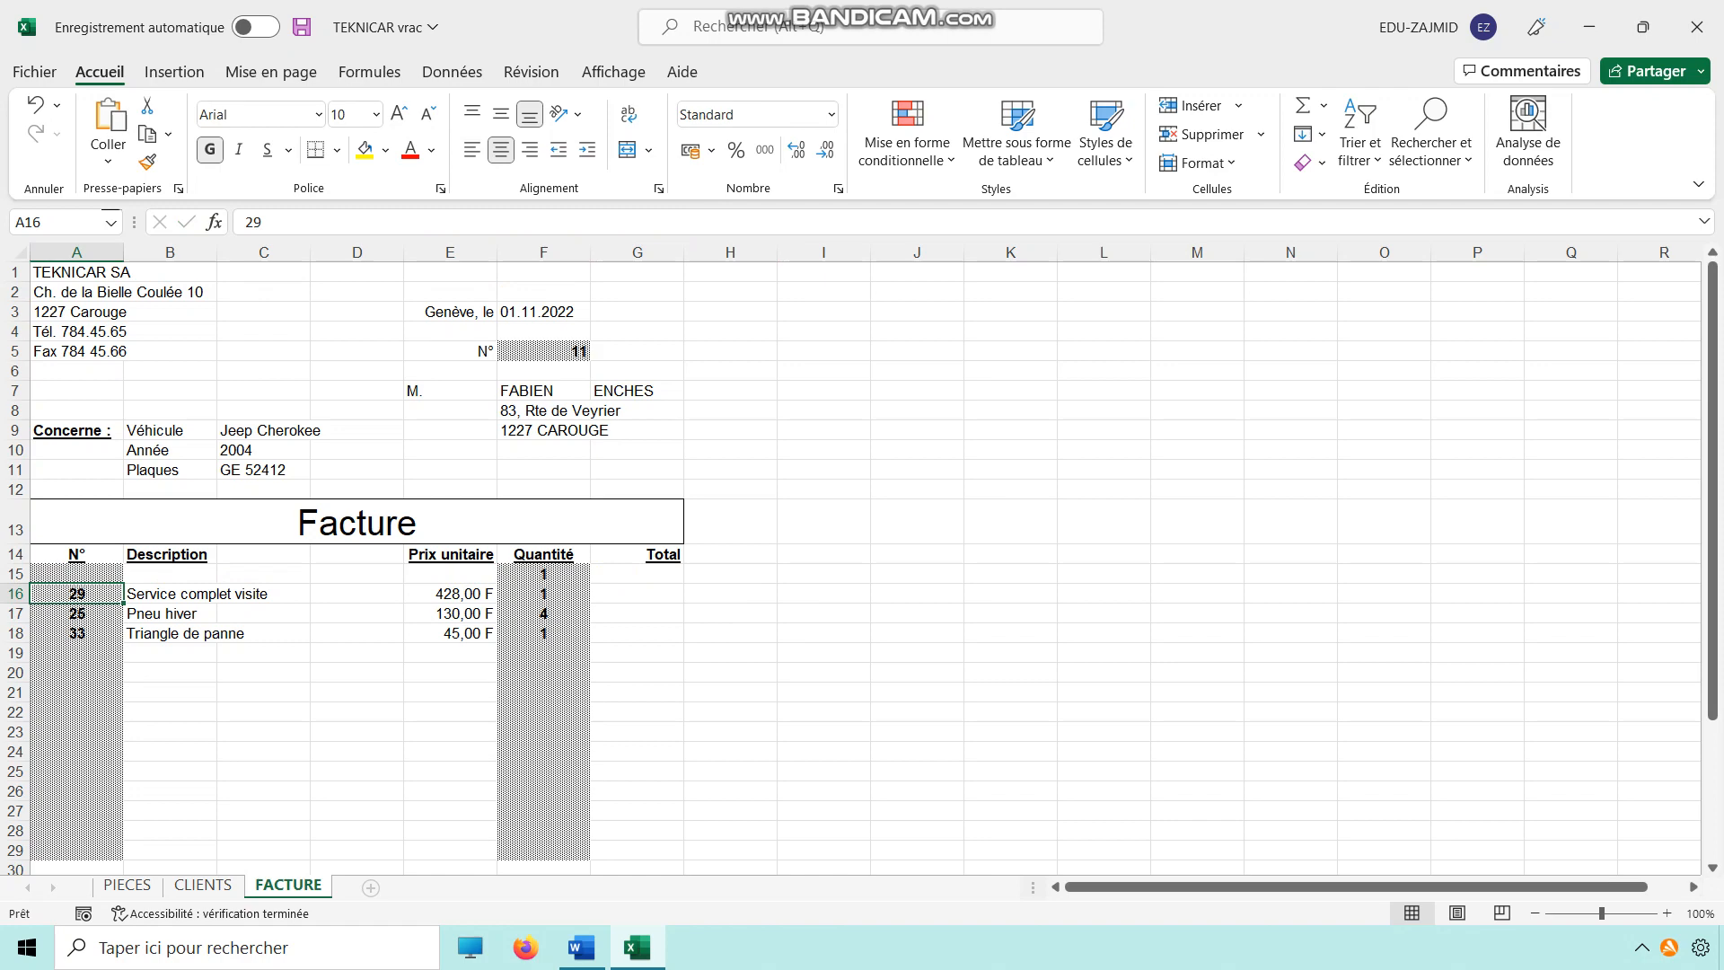
{"action": "key", "text": "ctrl+z"}
{"action": "left_click", "coordinate": [730, 653]}
Copy the total formula from G15 down to G18
{"action": "left_click", "coordinate": [636, 575]}
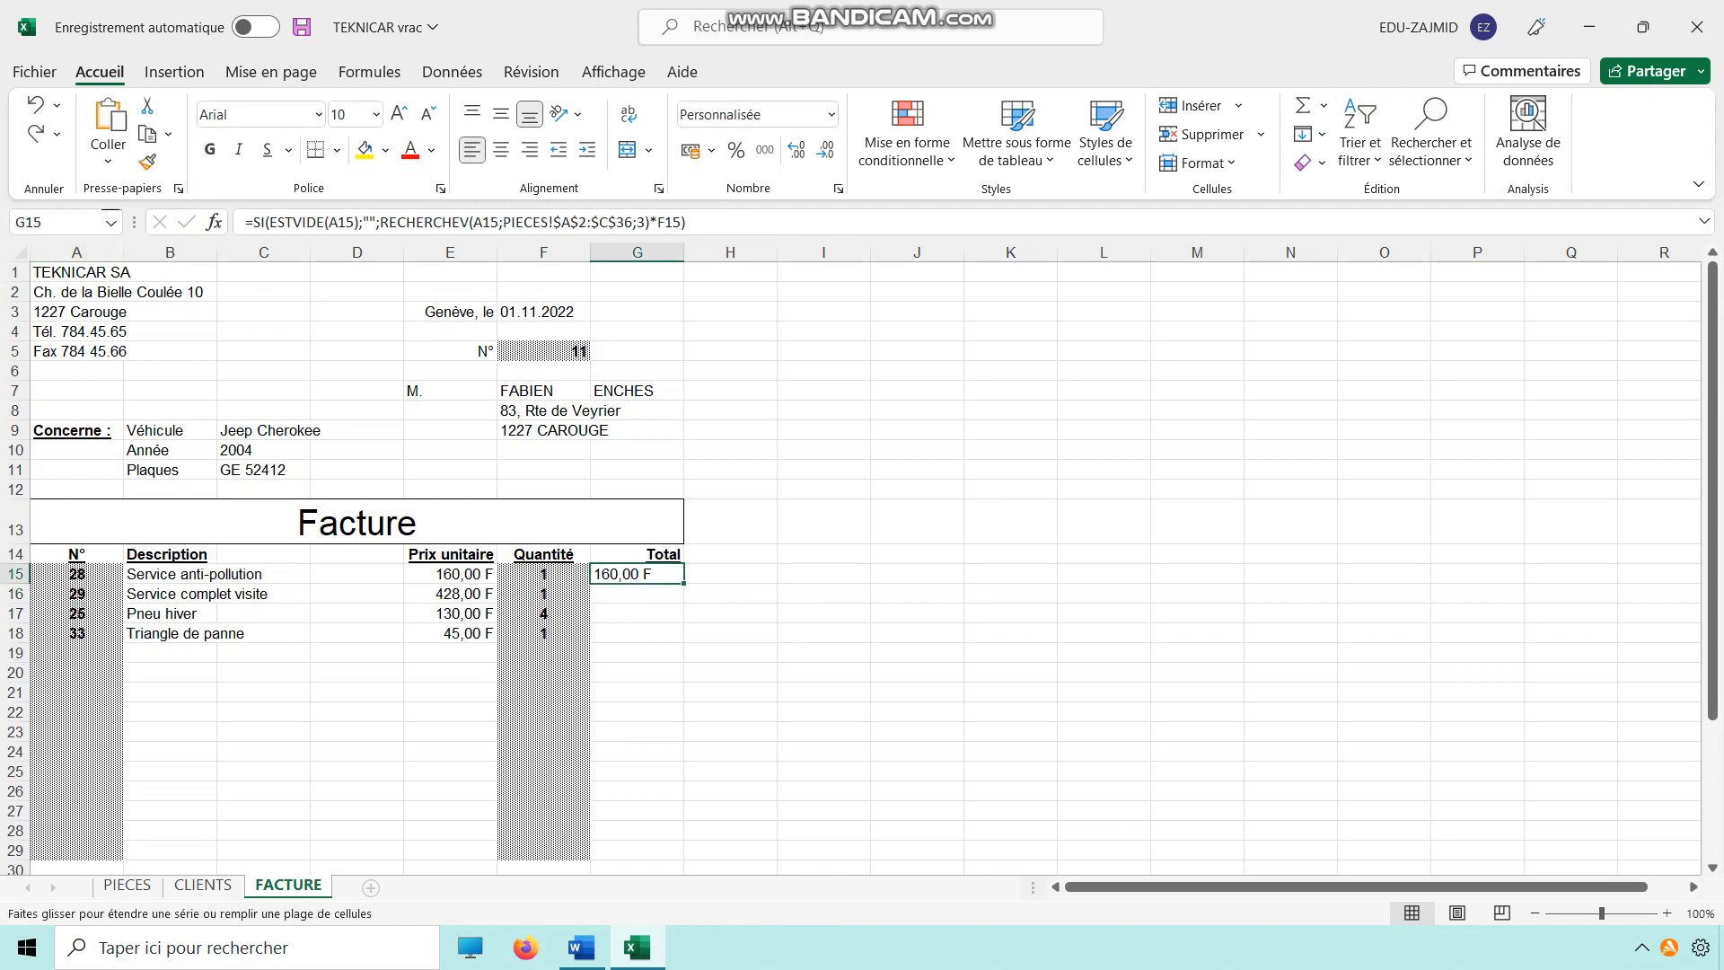
{"action": "left_click_drag", "start_coordinate": [682, 584], "coordinate": [687, 643]}
{"action": "scroll", "coordinate": [692, 654], "scroll_direction": "down", "scroll_amount": 1}
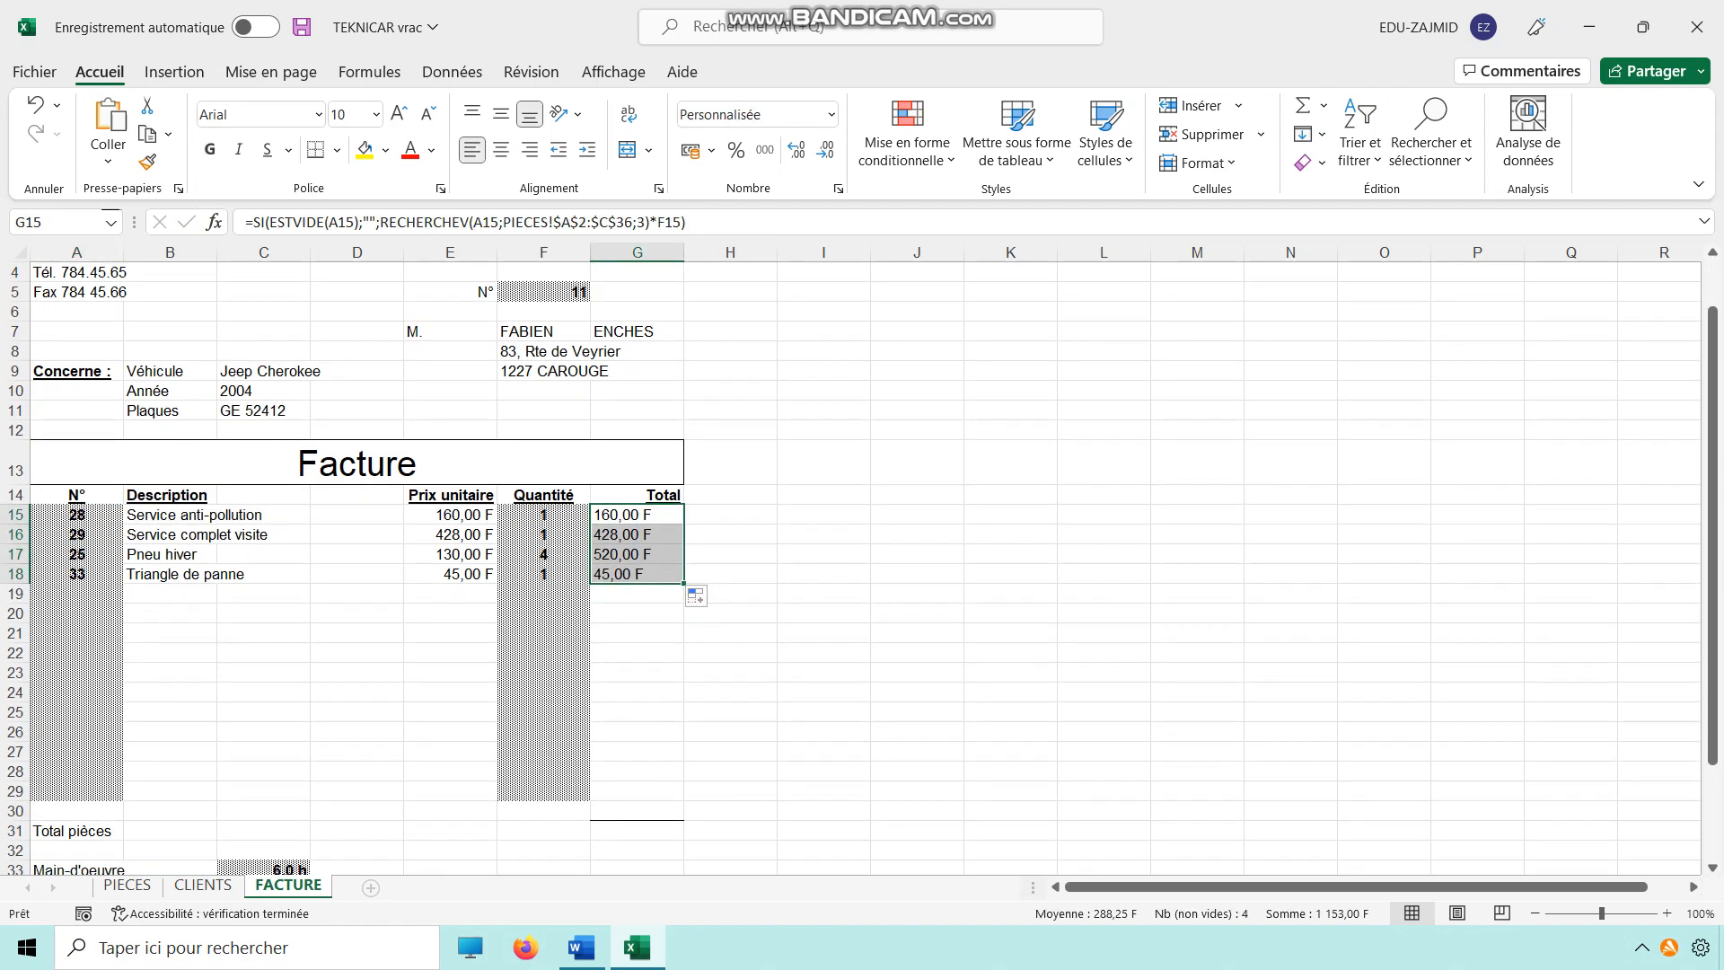
Sum the line totals G15:G29 in cell G30 with the SOMME function
{"action": "scroll", "coordinate": [851, 566], "scroll_direction": "down", "scroll_amount": 2}
{"action": "left_click", "coordinate": [636, 693]}
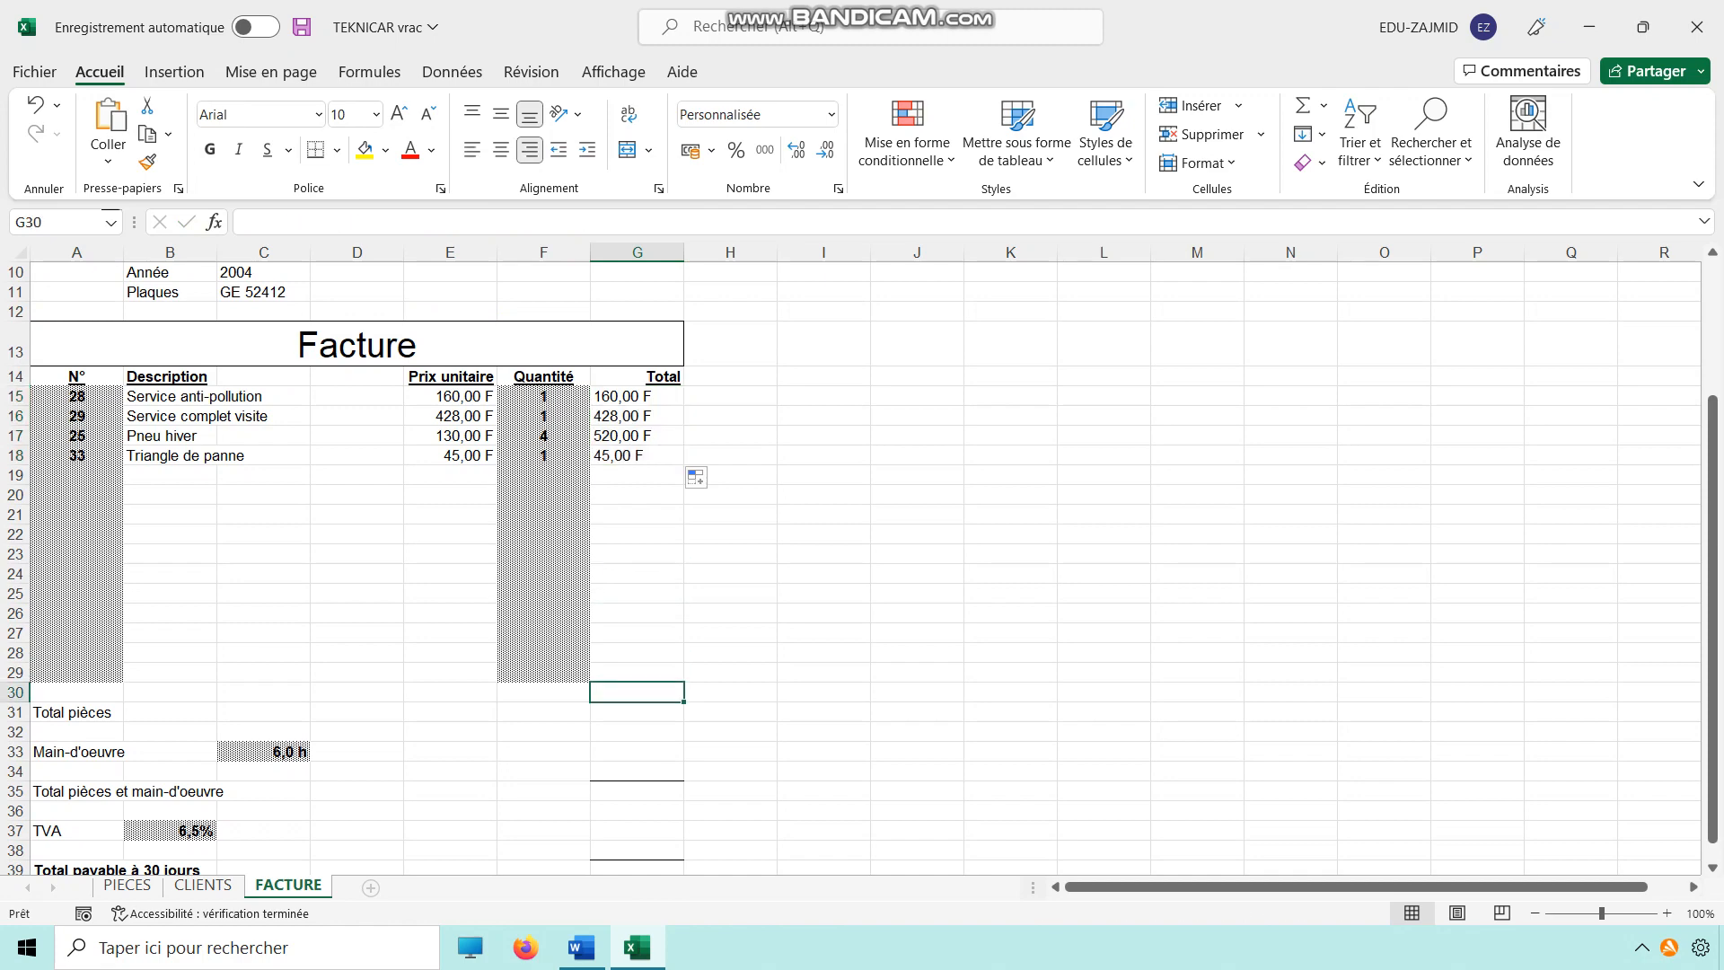
{"action": "type", "text": "=somme("}
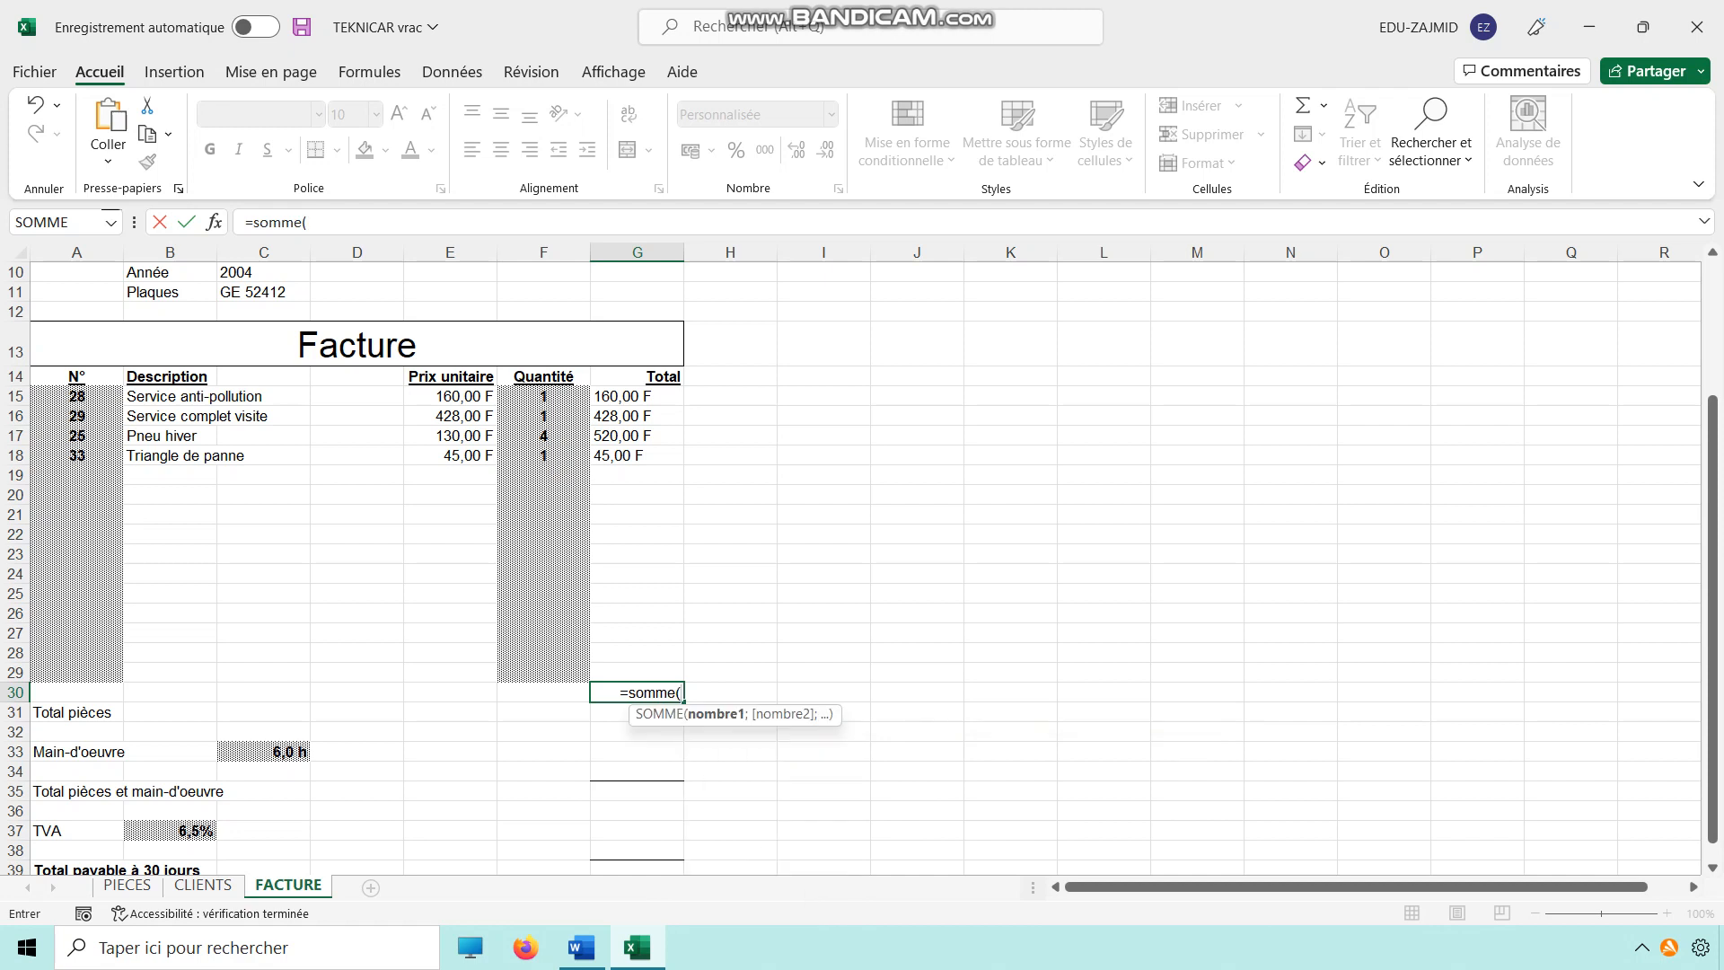
{"action": "left_click_drag", "start_coordinate": [637, 396], "coordinate": [661, 675]}
{"action": "key", "text": "Return"}
{"action": "left_click", "coordinate": [916, 613]}
Copy the unit price formula from E15 down to E18 and the description formula from B15 down to B18
{"action": "left_click", "coordinate": [637, 455]}
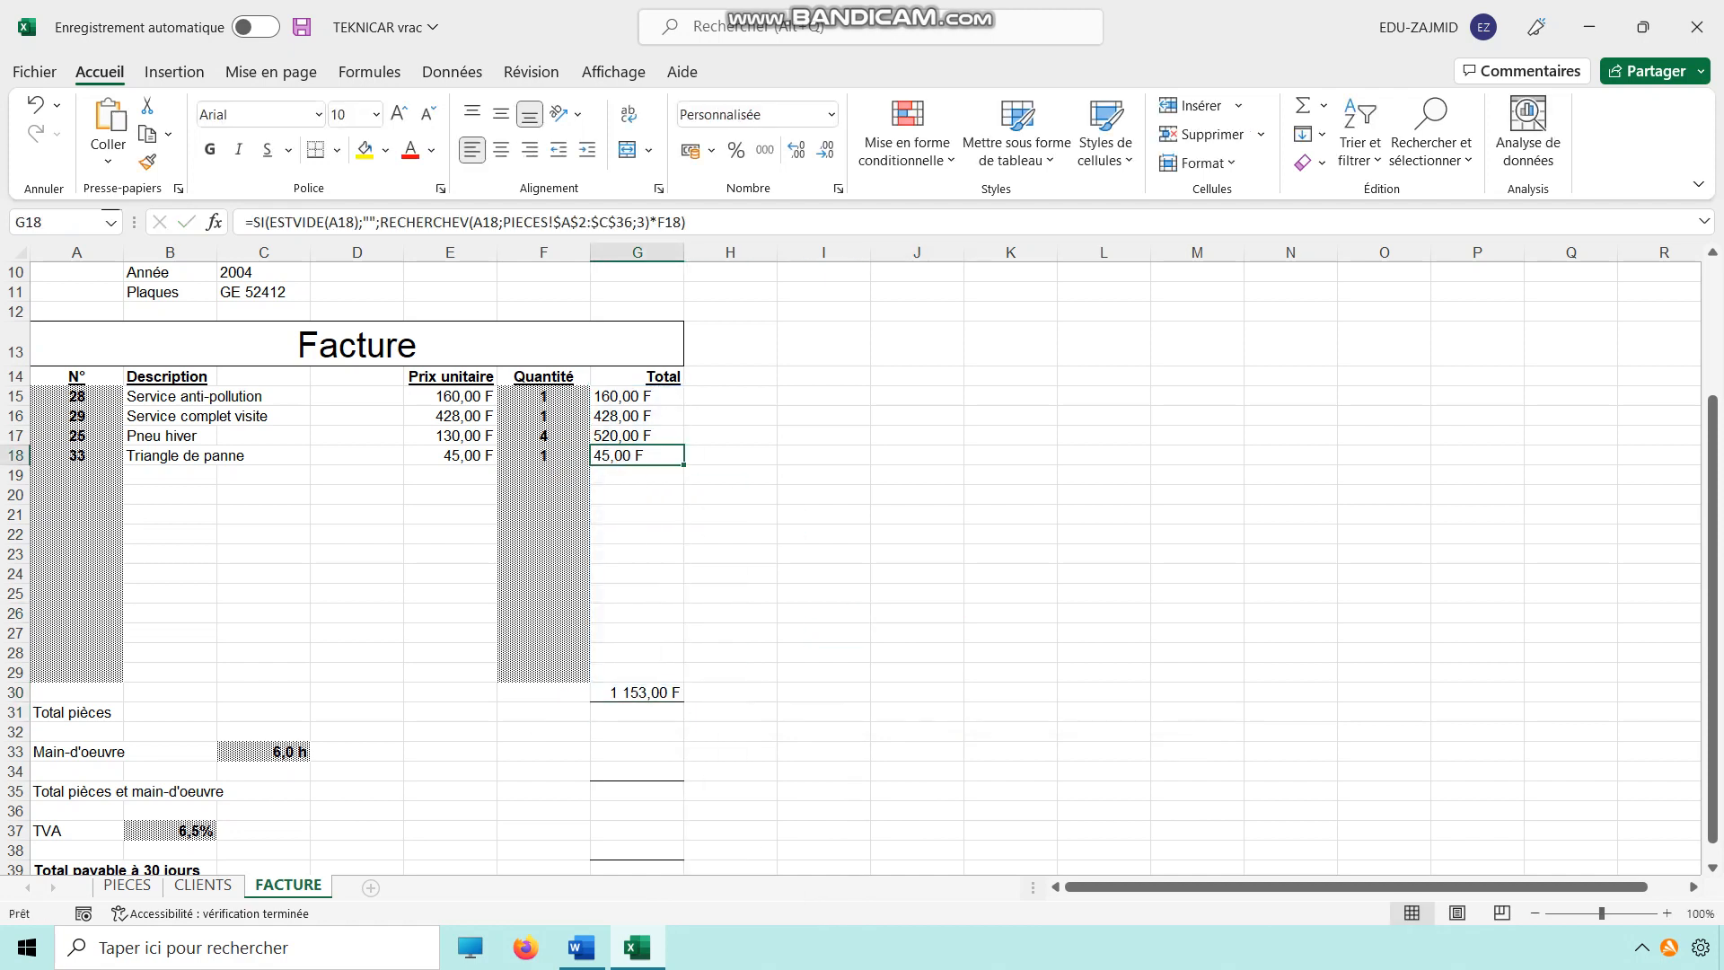
{"action": "left_click", "coordinate": [449, 396]}
{"action": "left_click_drag", "start_coordinate": [497, 406], "coordinate": [496, 463]}
{"action": "left_click", "coordinate": [212, 396]}
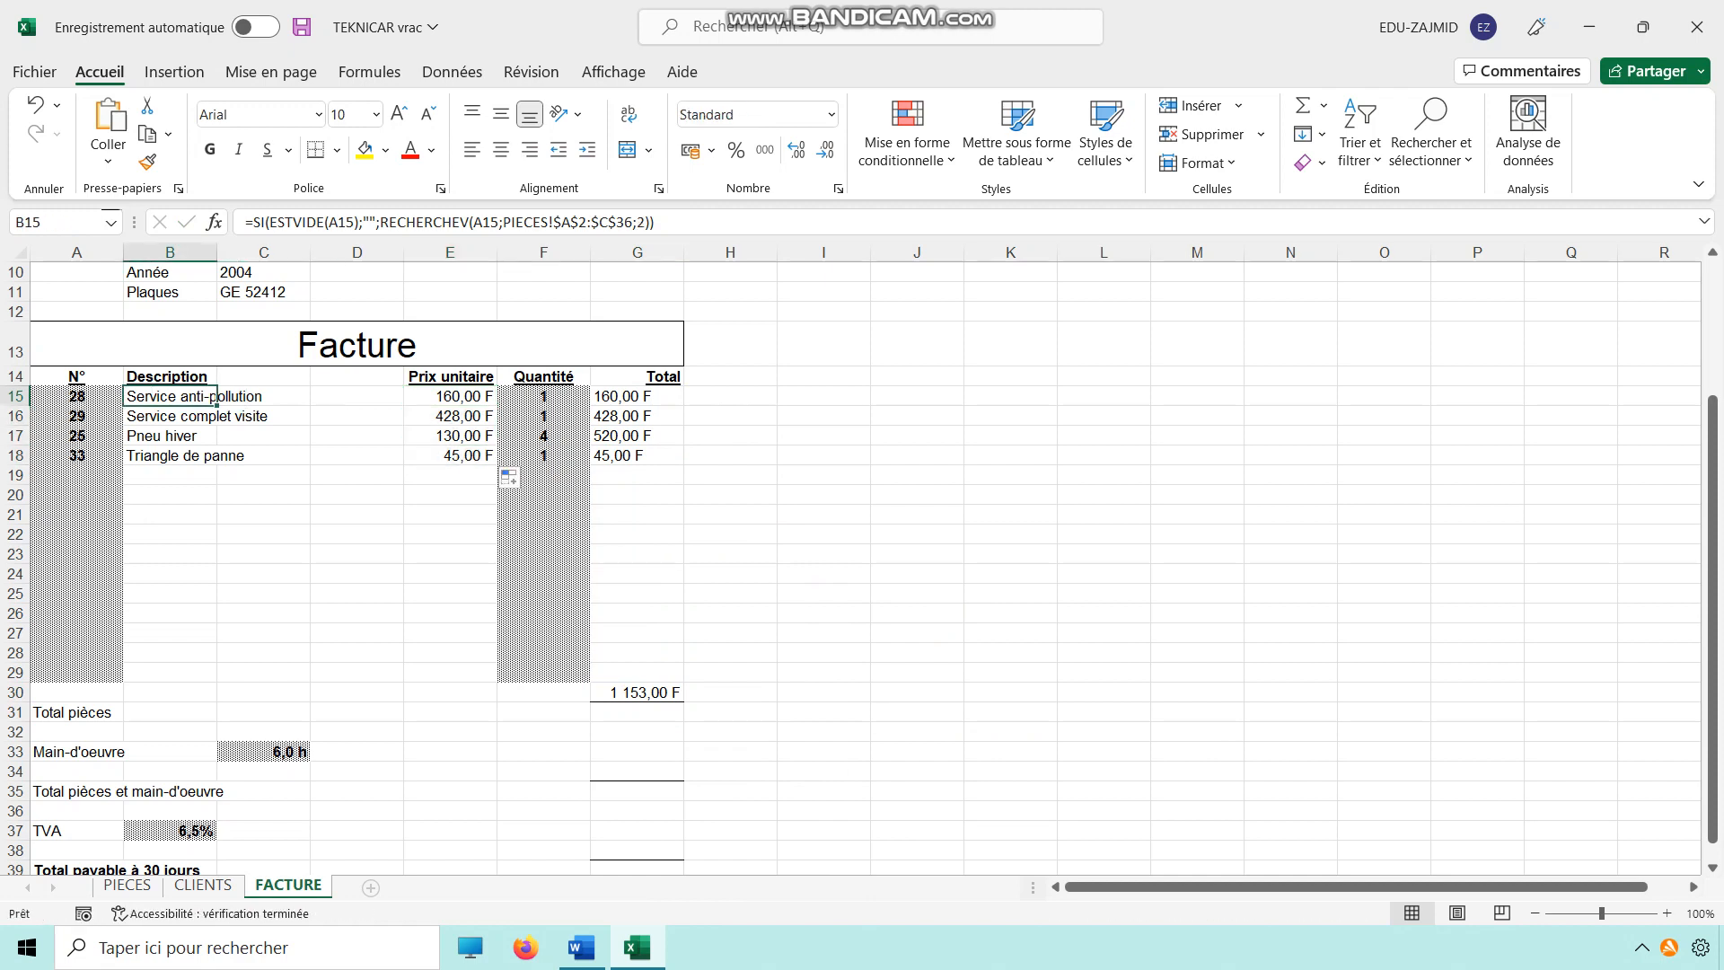
{"action": "left_click_drag", "start_coordinate": [217, 406], "coordinate": [217, 459]}
{"action": "left_click", "coordinate": [730, 514]}
Switch to the exercise statement in Word and examine point 9 for the labour hour format and hourly rates
{"action": "left_click", "coordinate": [636, 693]}
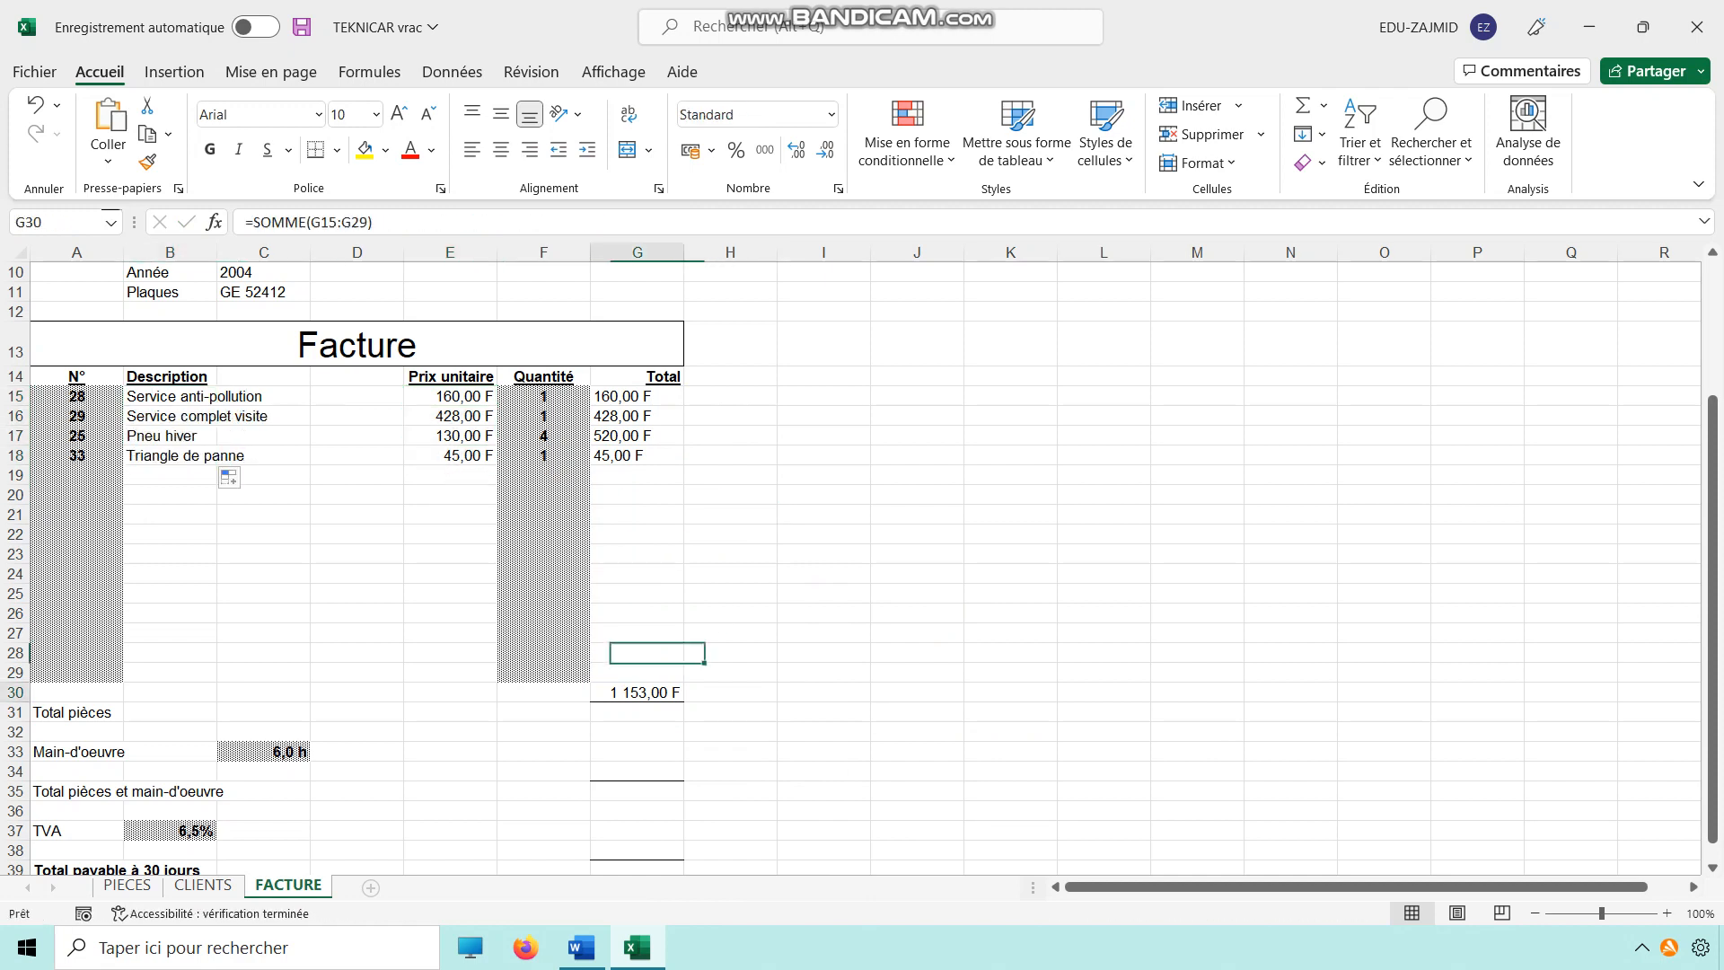
{"action": "left_click", "coordinate": [637, 751]}
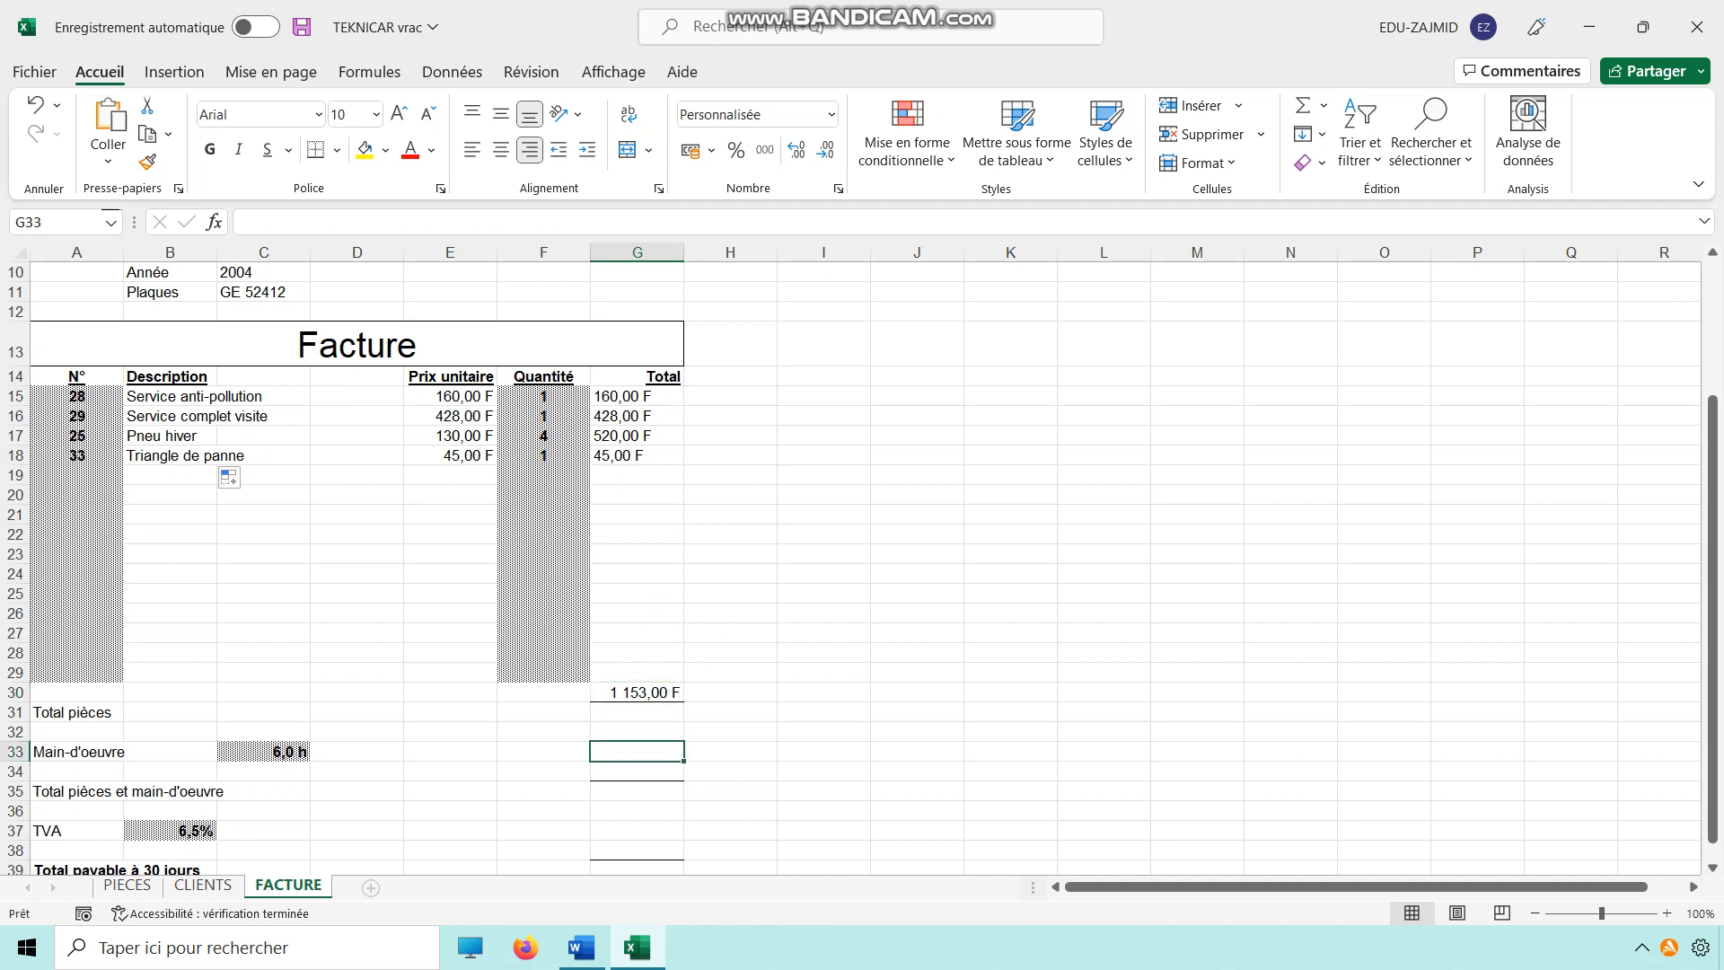
{"action": "left_click", "coordinate": [582, 947]}
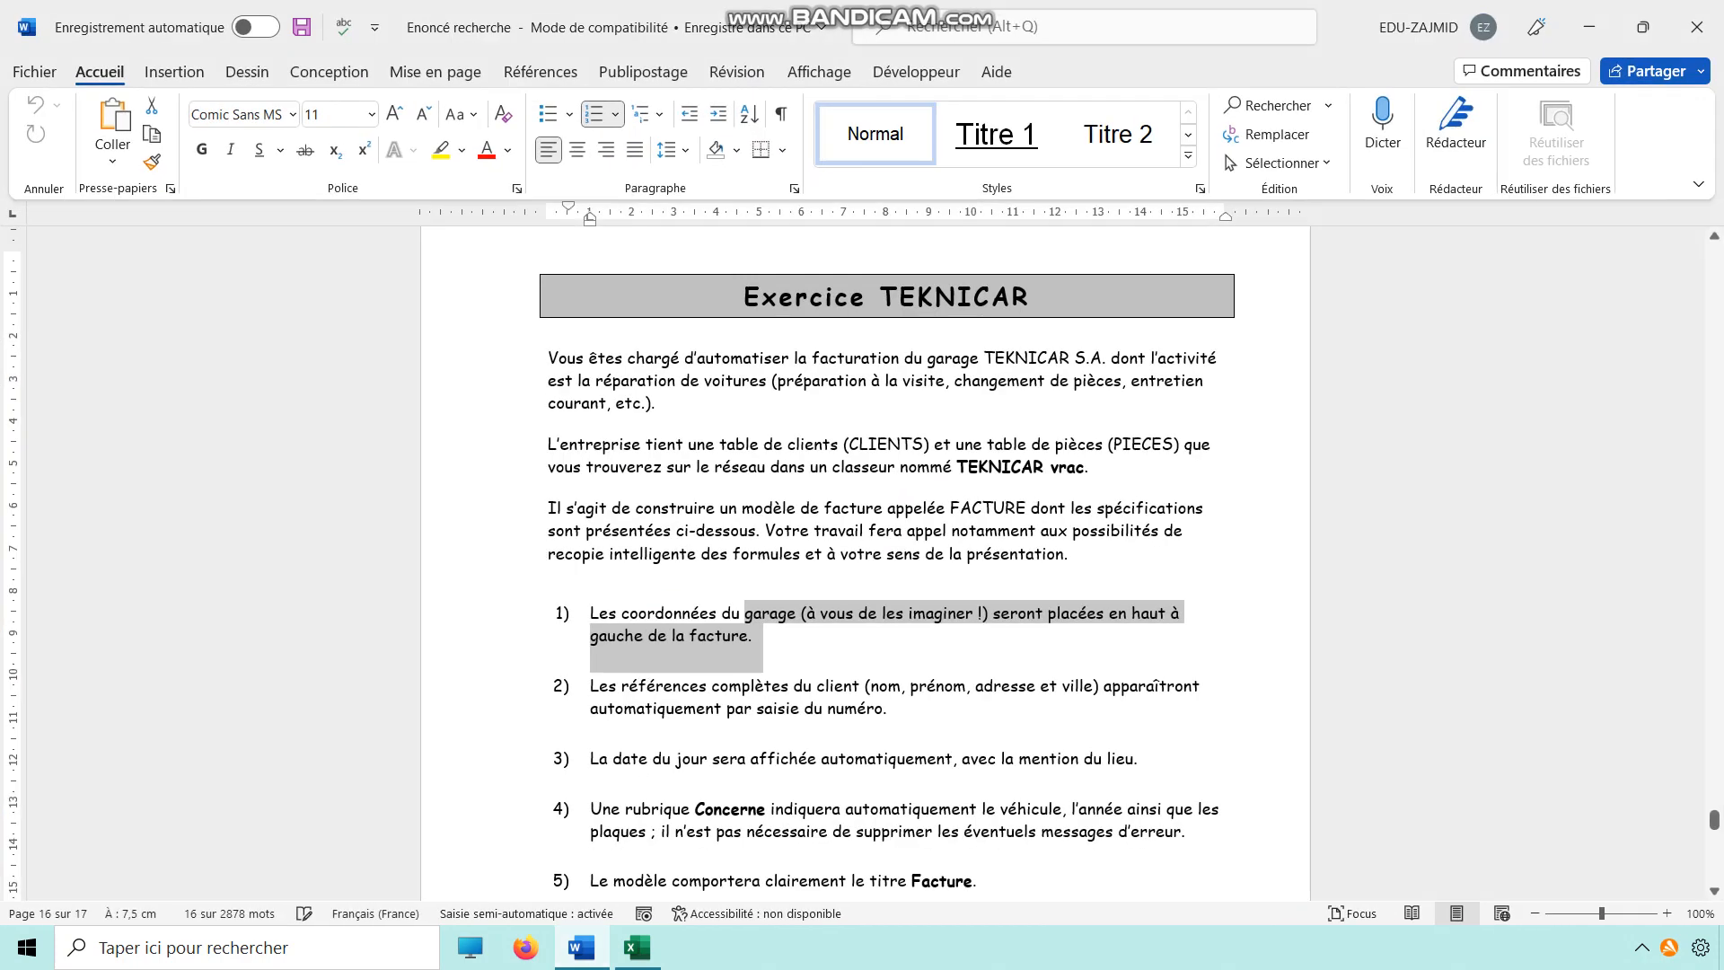
{"action": "scroll", "coordinate": [864, 563], "scroll_direction": "down", "scroll_amount": 7}
{"action": "left_click_drag", "start_coordinate": [720, 772], "coordinate": [1043, 795]}
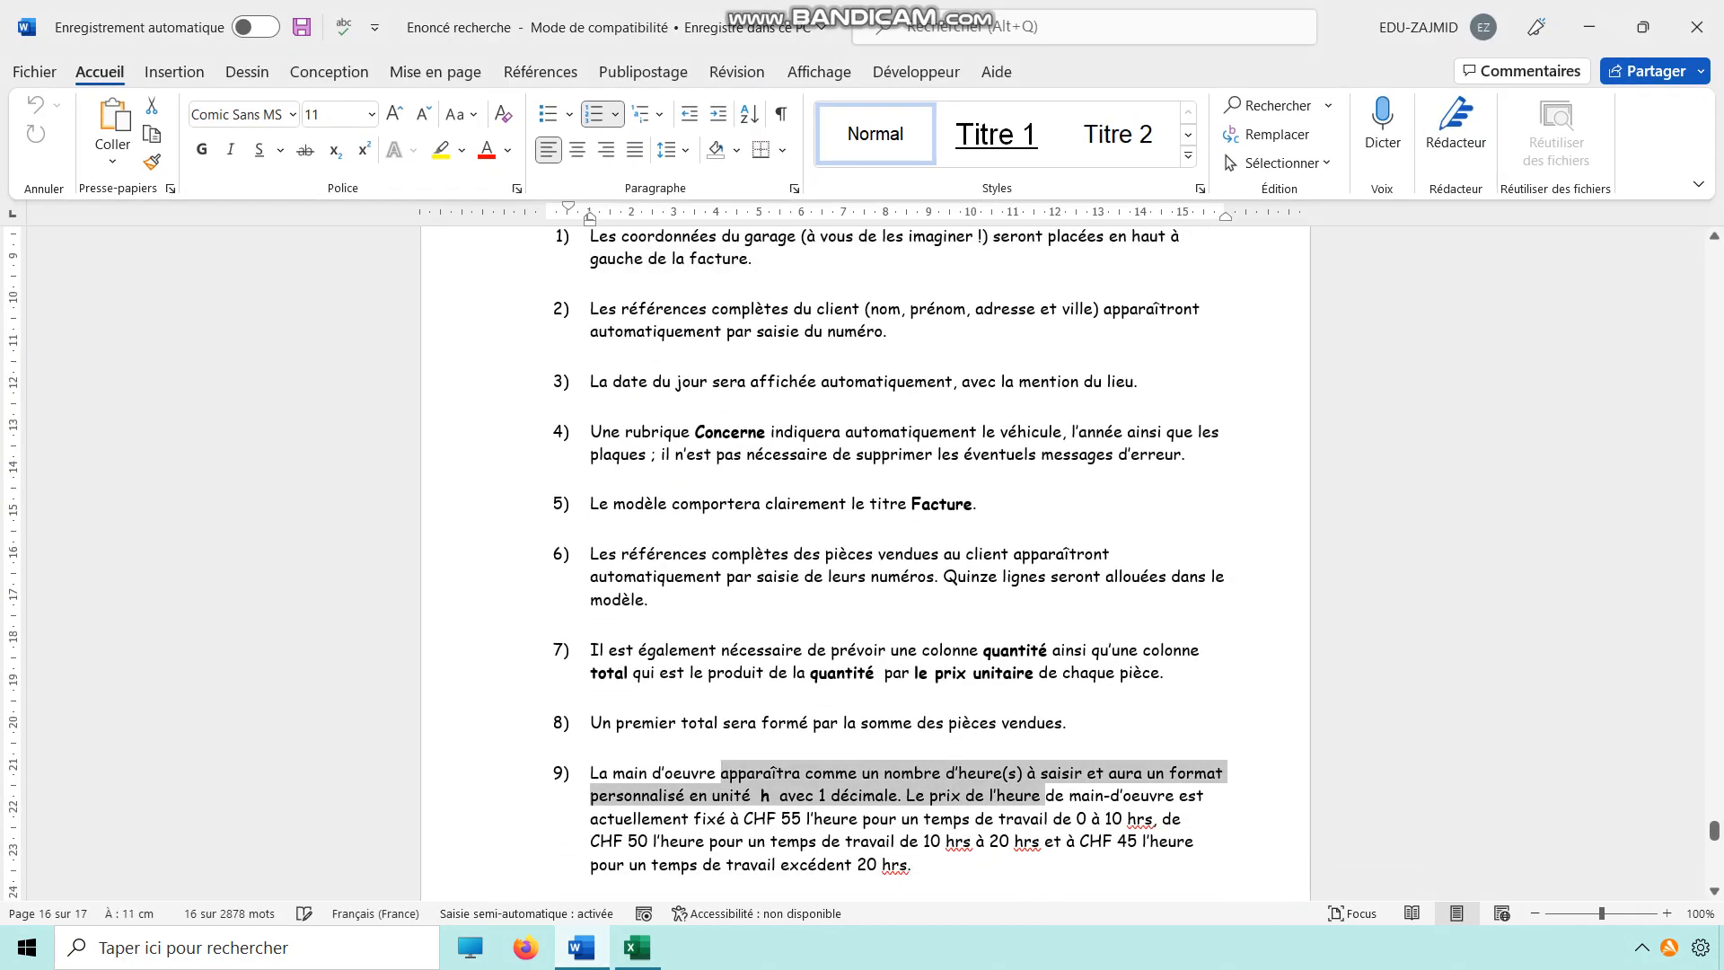
{"action": "left_click", "coordinate": [802, 819]}
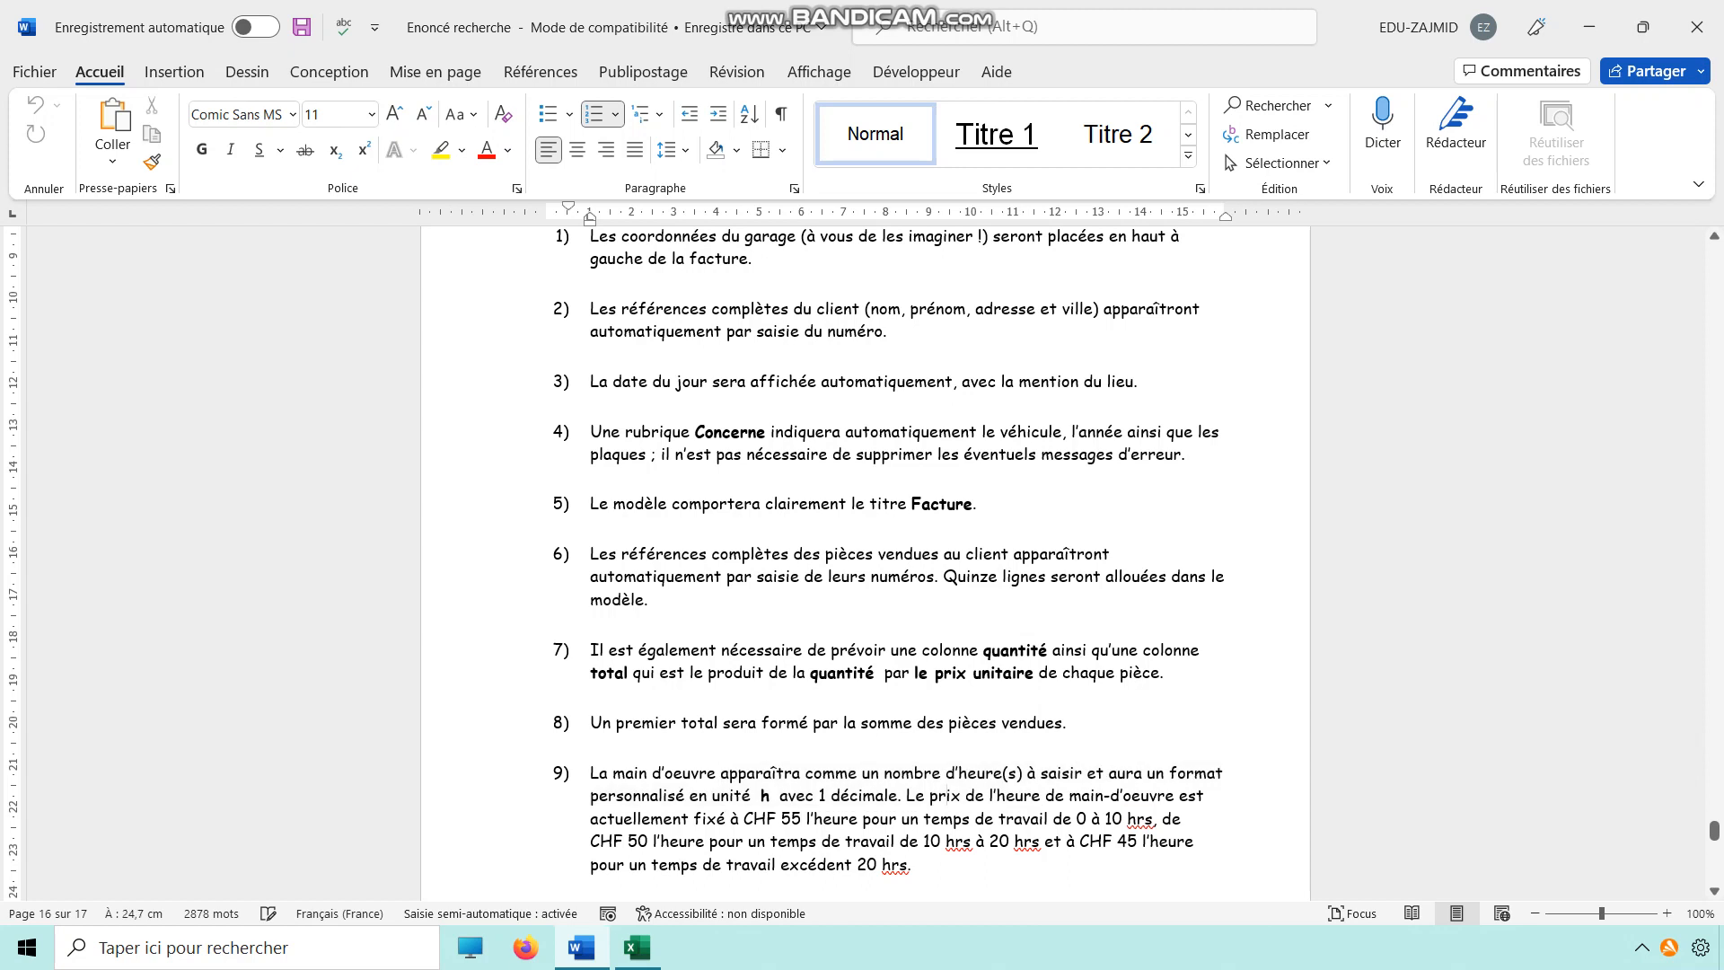
{"action": "left_click_drag", "start_coordinate": [930, 795], "coordinate": [1161, 819]}
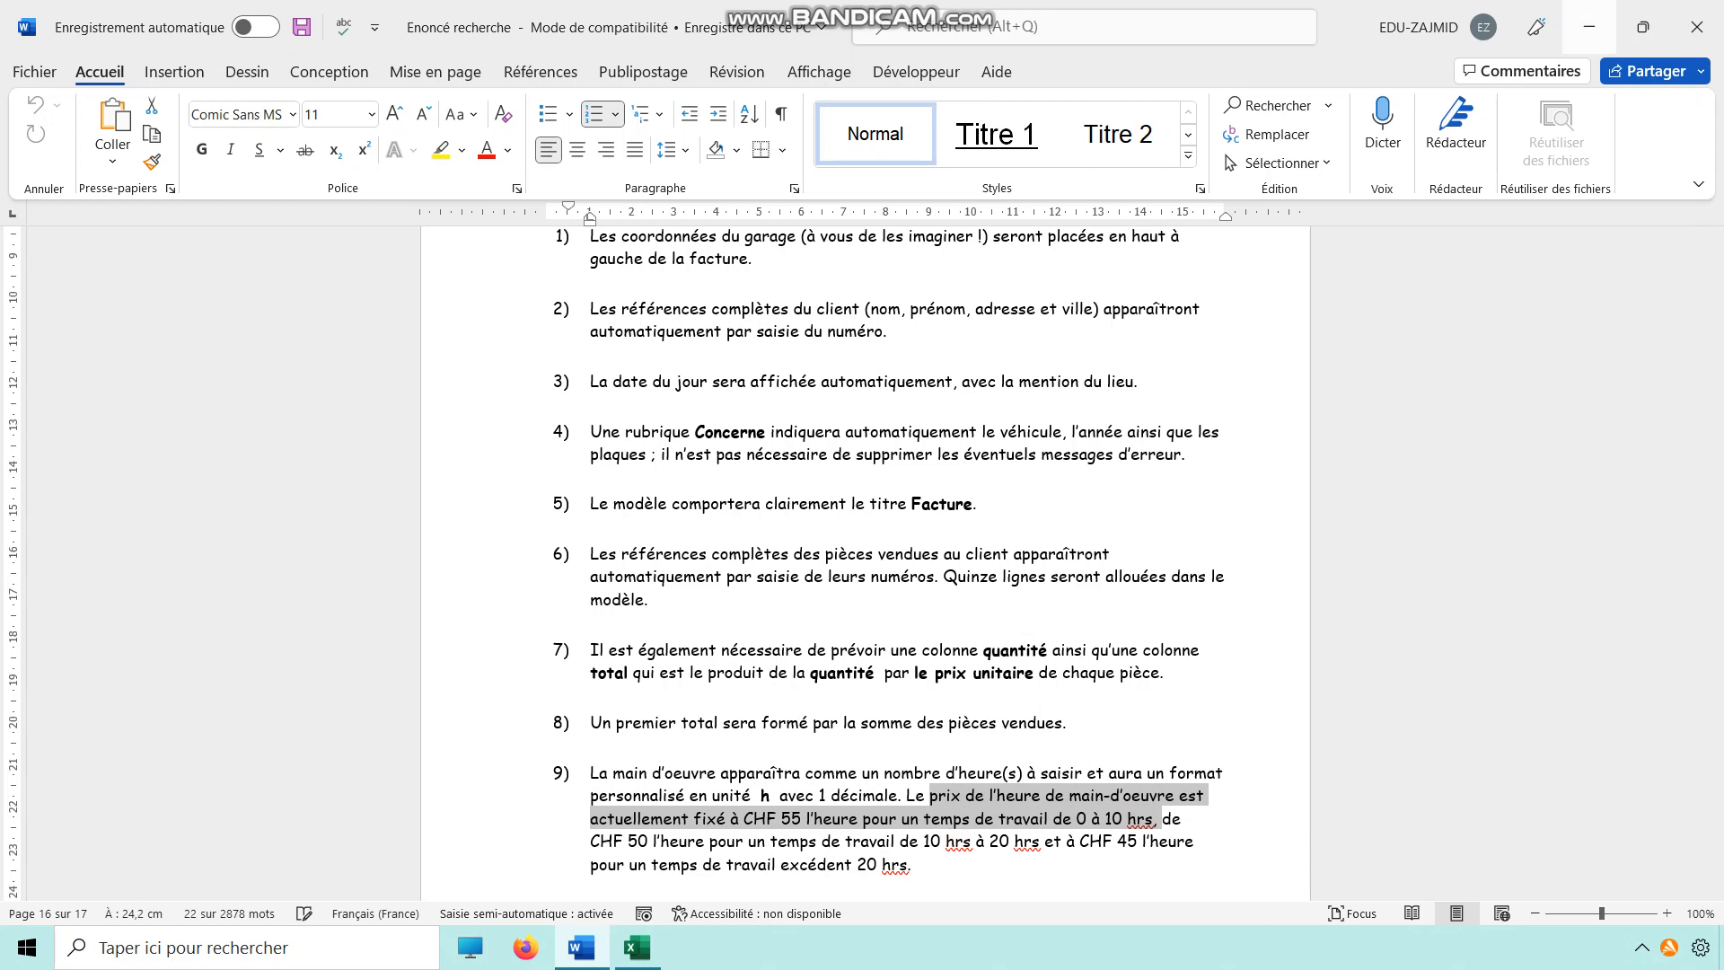
{"action": "left_click", "coordinate": [1590, 27]}
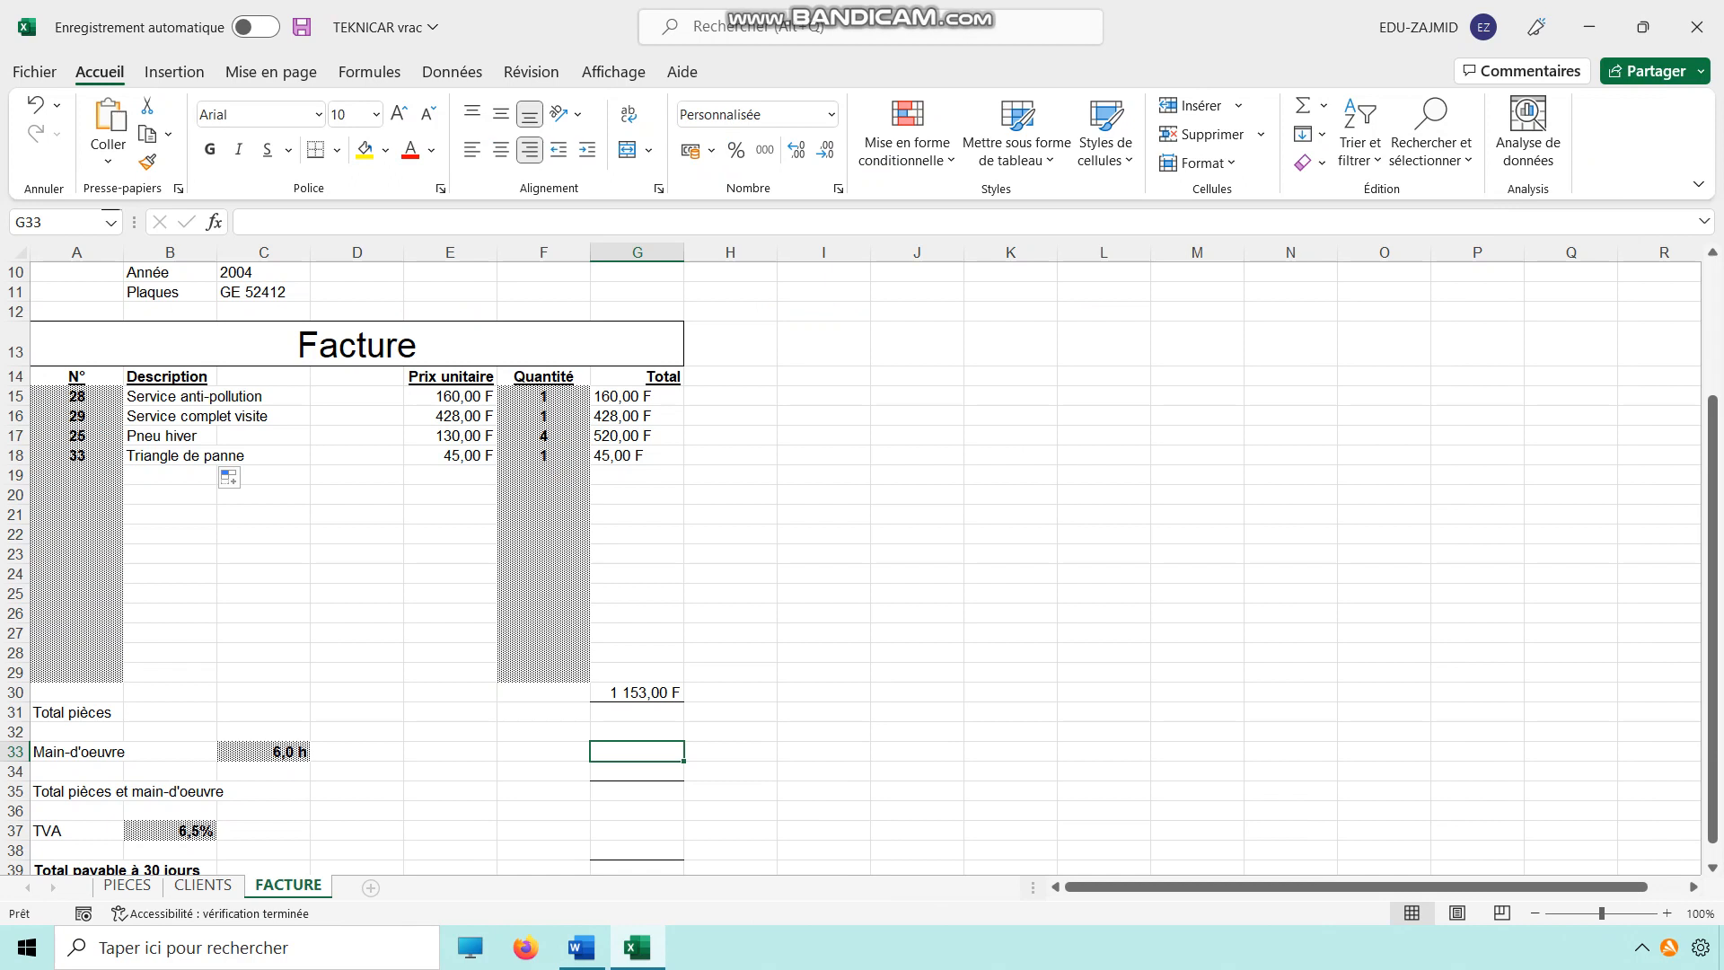
Start a SI formula in G33 that returns 55*C33 when the labour hours in C33 are below 10
{"action": "type", "text": "=si("}
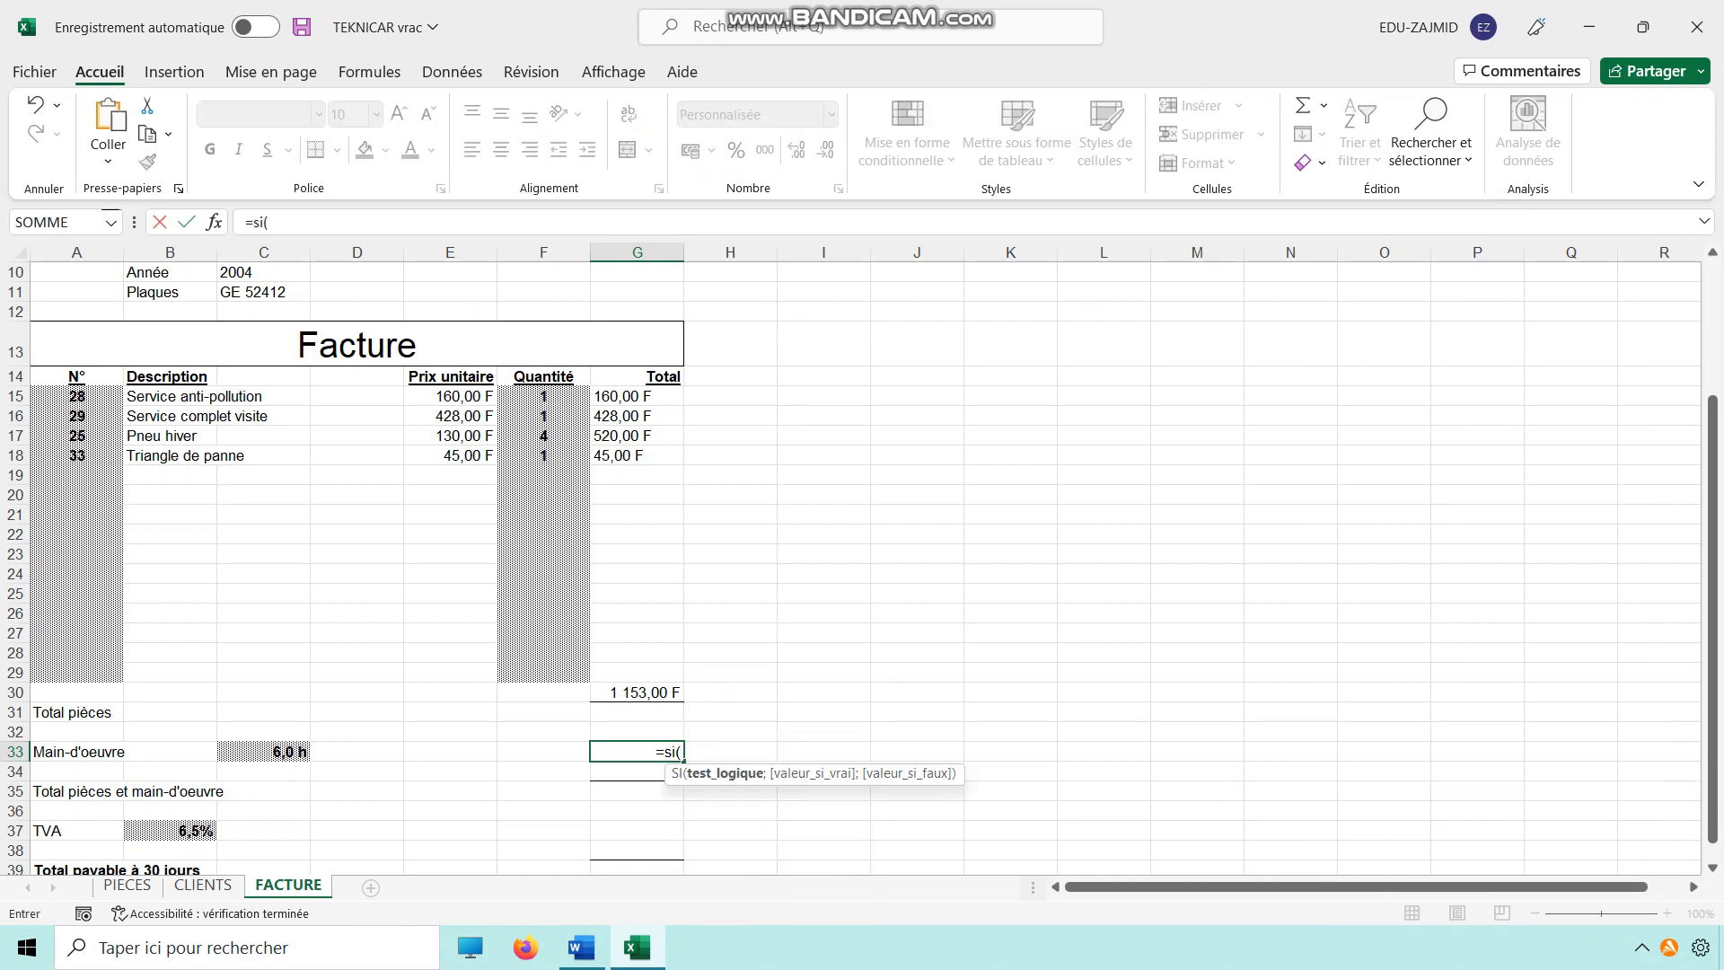
{"action": "left_click", "coordinate": [264, 753]}
{"action": "type", "text": ">"}
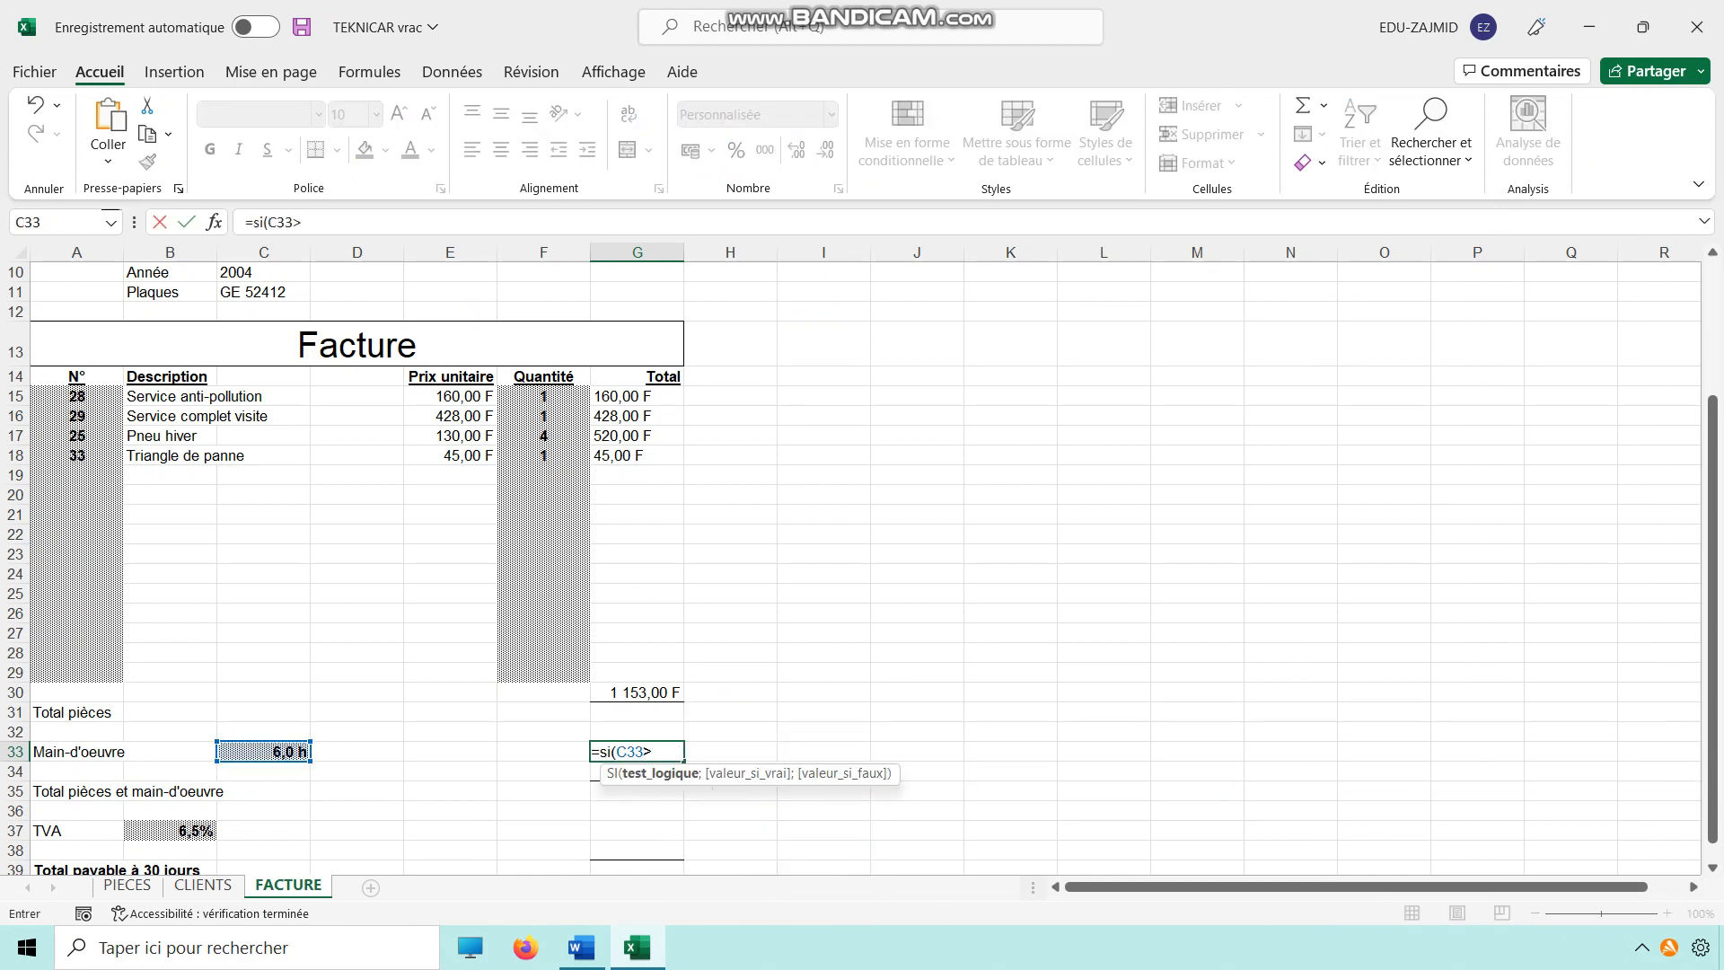
{"action": "type", "text": "10"}
{"action": "key", "text": "BackSpace"}
{"action": "key", "text": "BackSpace"}
{"action": "key", "text": "BackSpace"}
{"action": "type", "text": "<10;"}
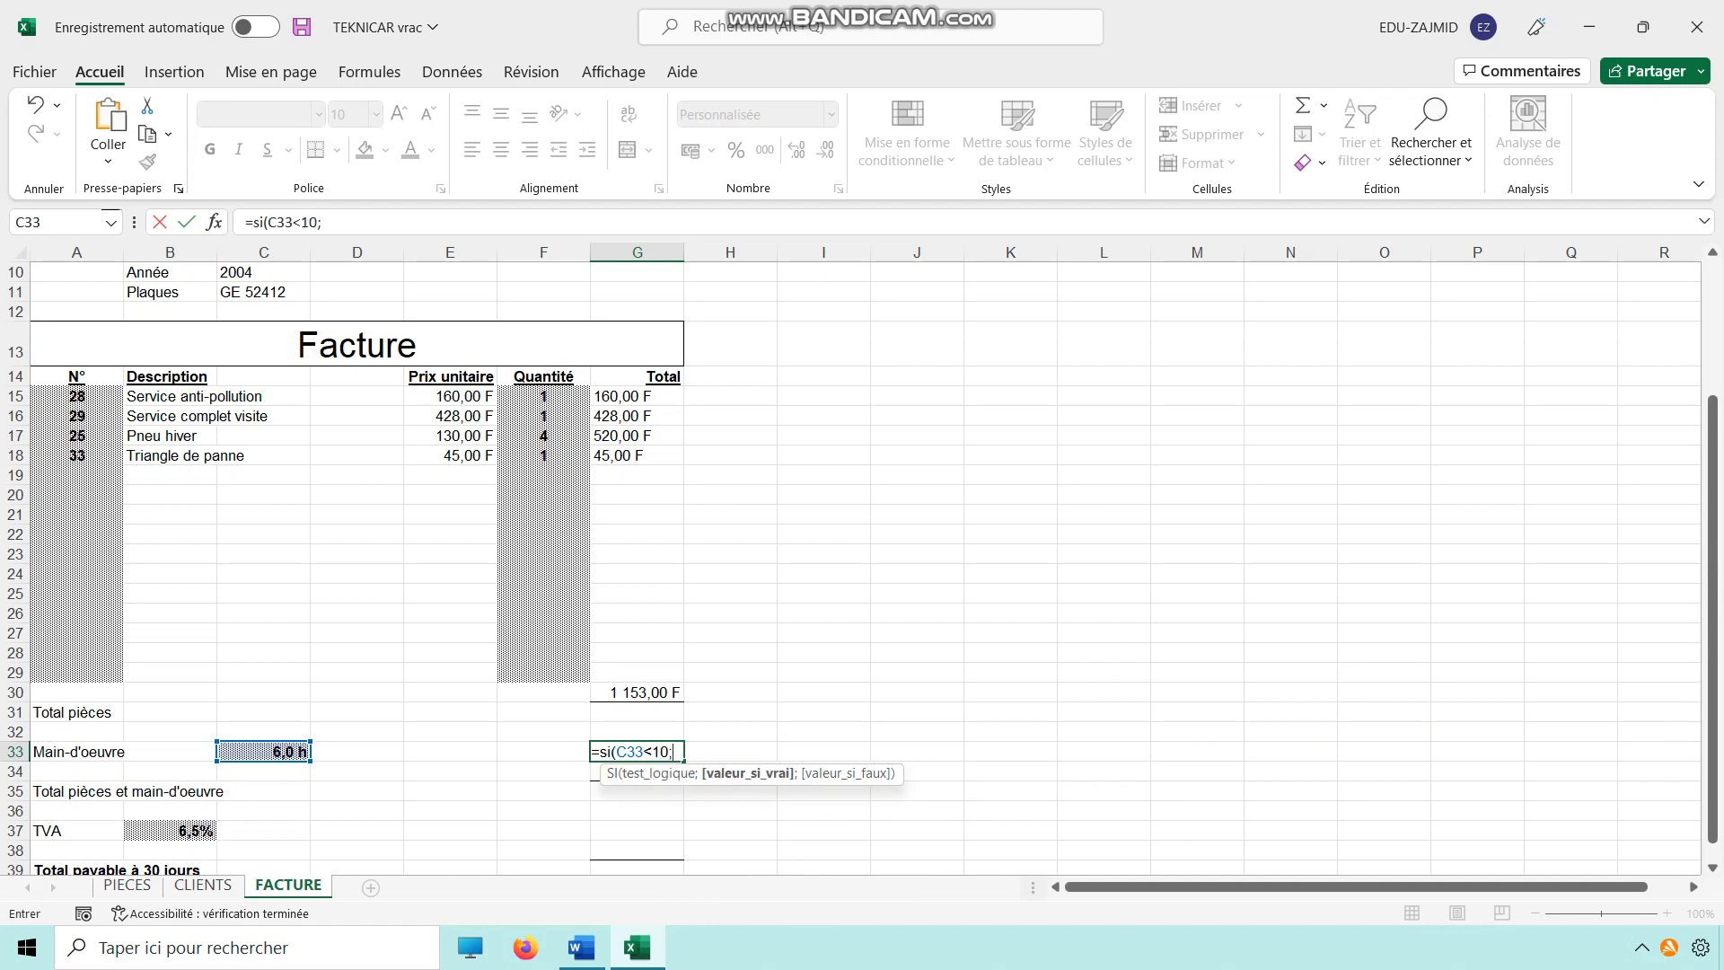
{"action": "type", "text": "55"}
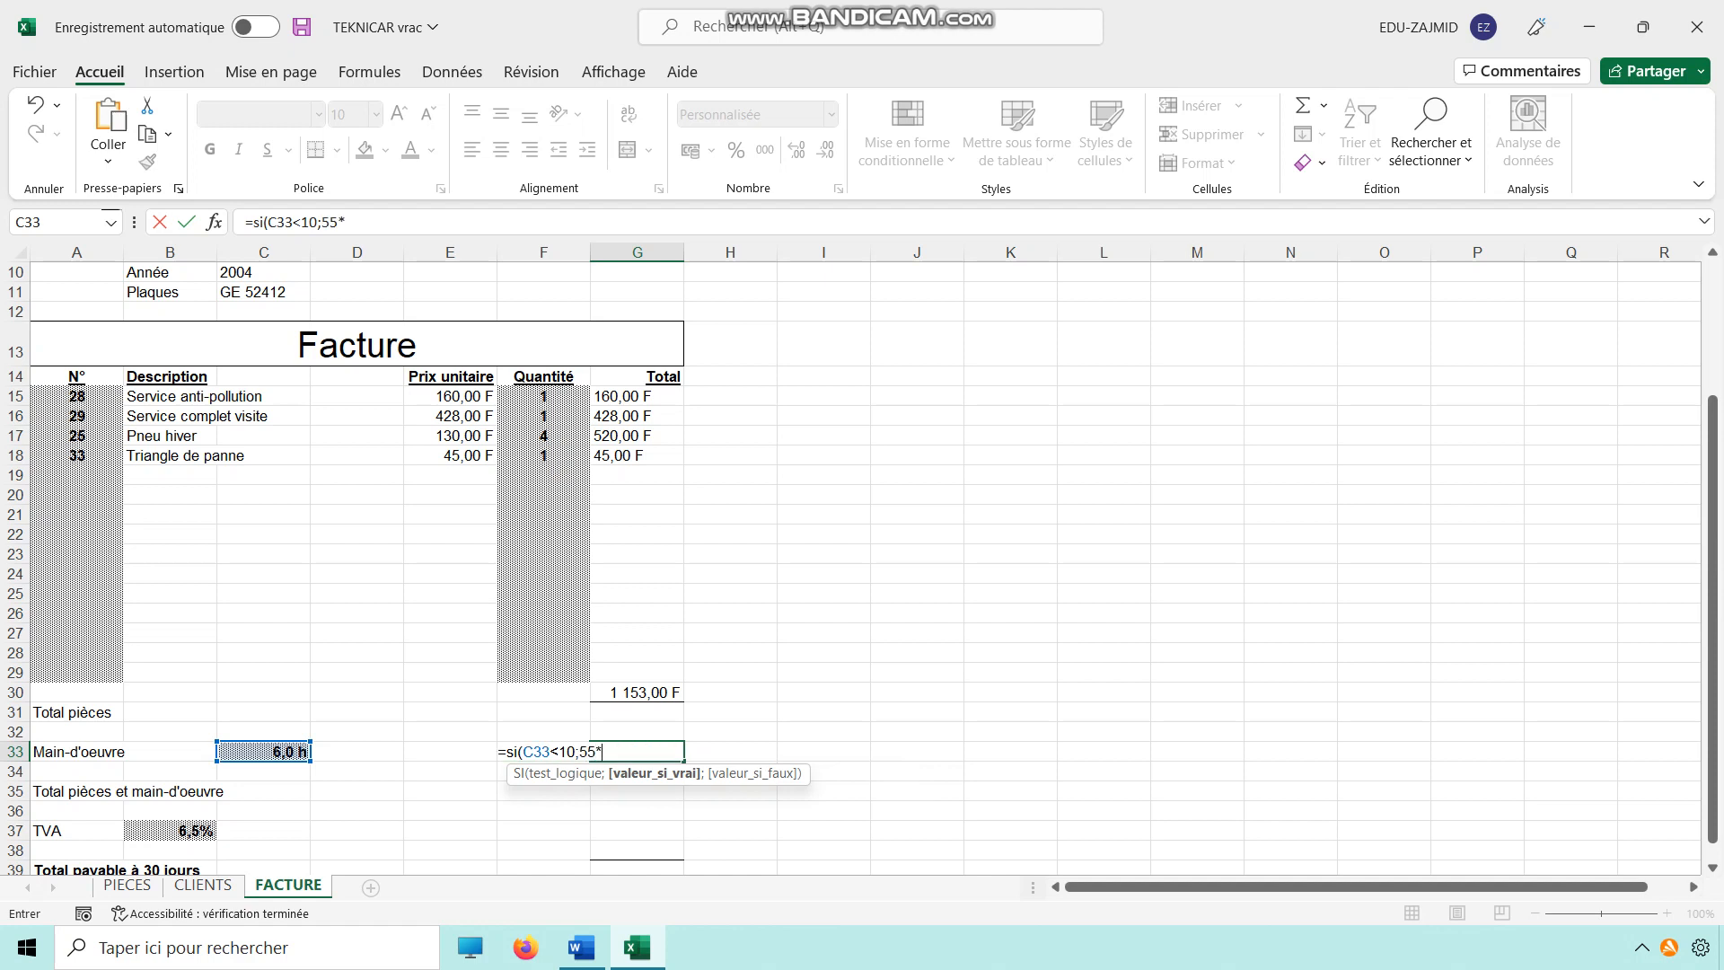
{"action": "type", "text": "*C33;"}
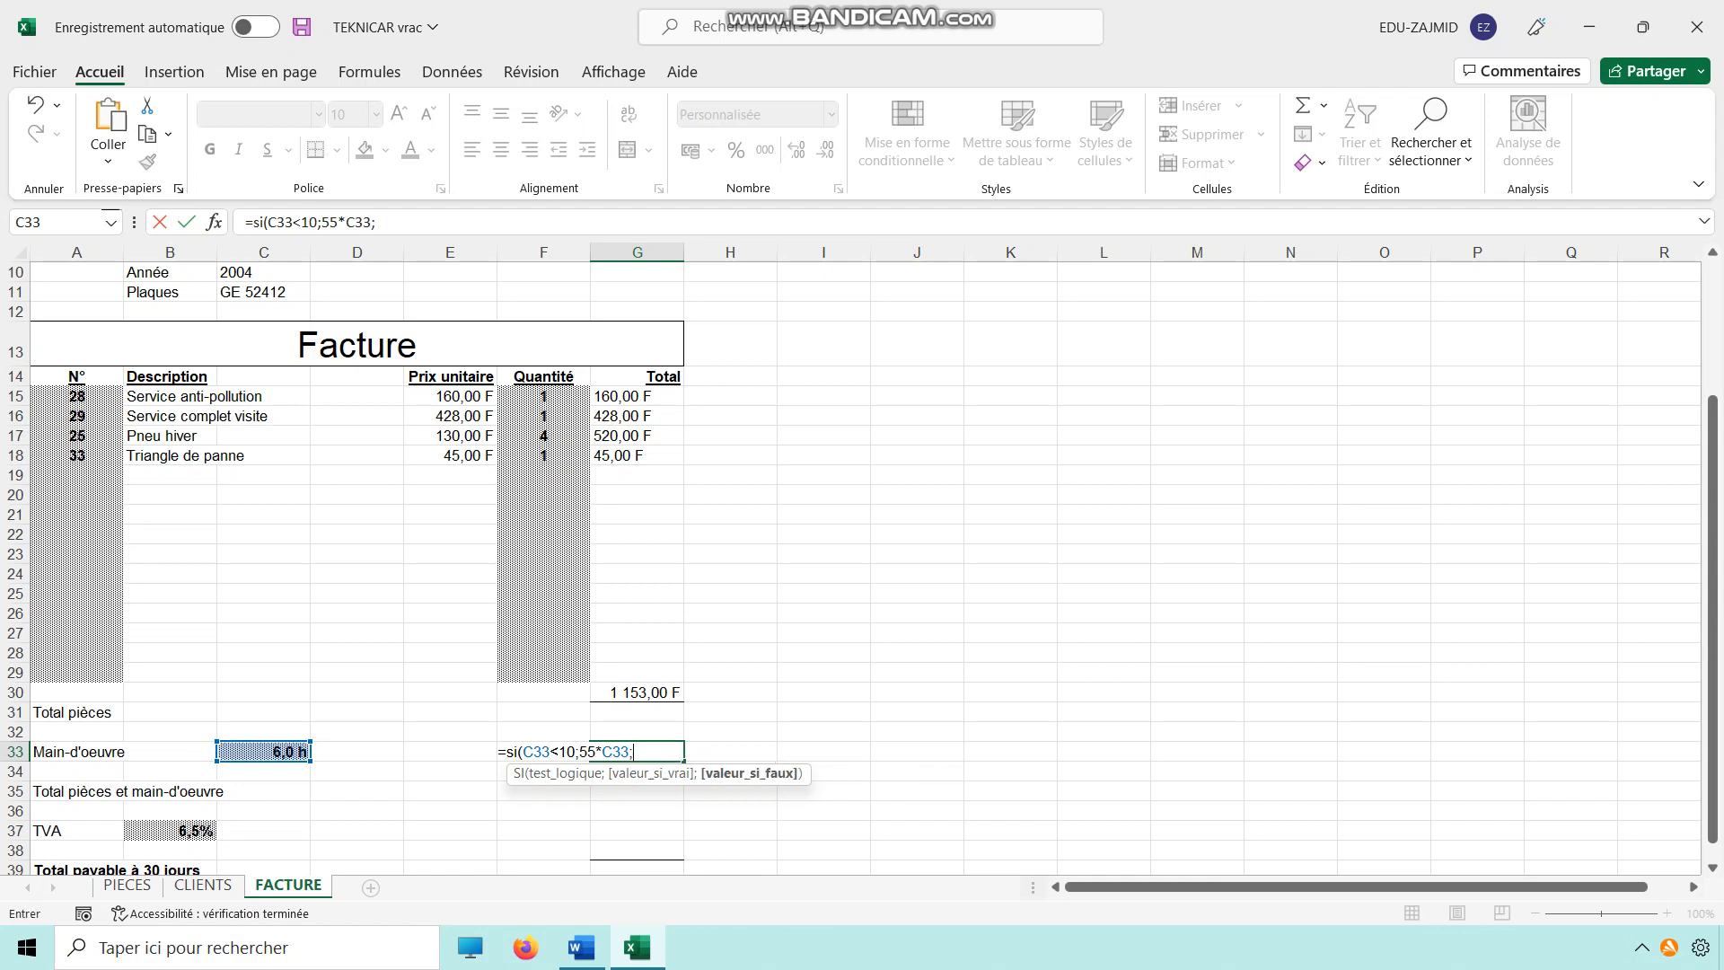
Complete the G33 formula with a nested SI that returns C33*45 when C33 exceeds 20, otherwise C33*50
{"action": "type", "text": "si("}
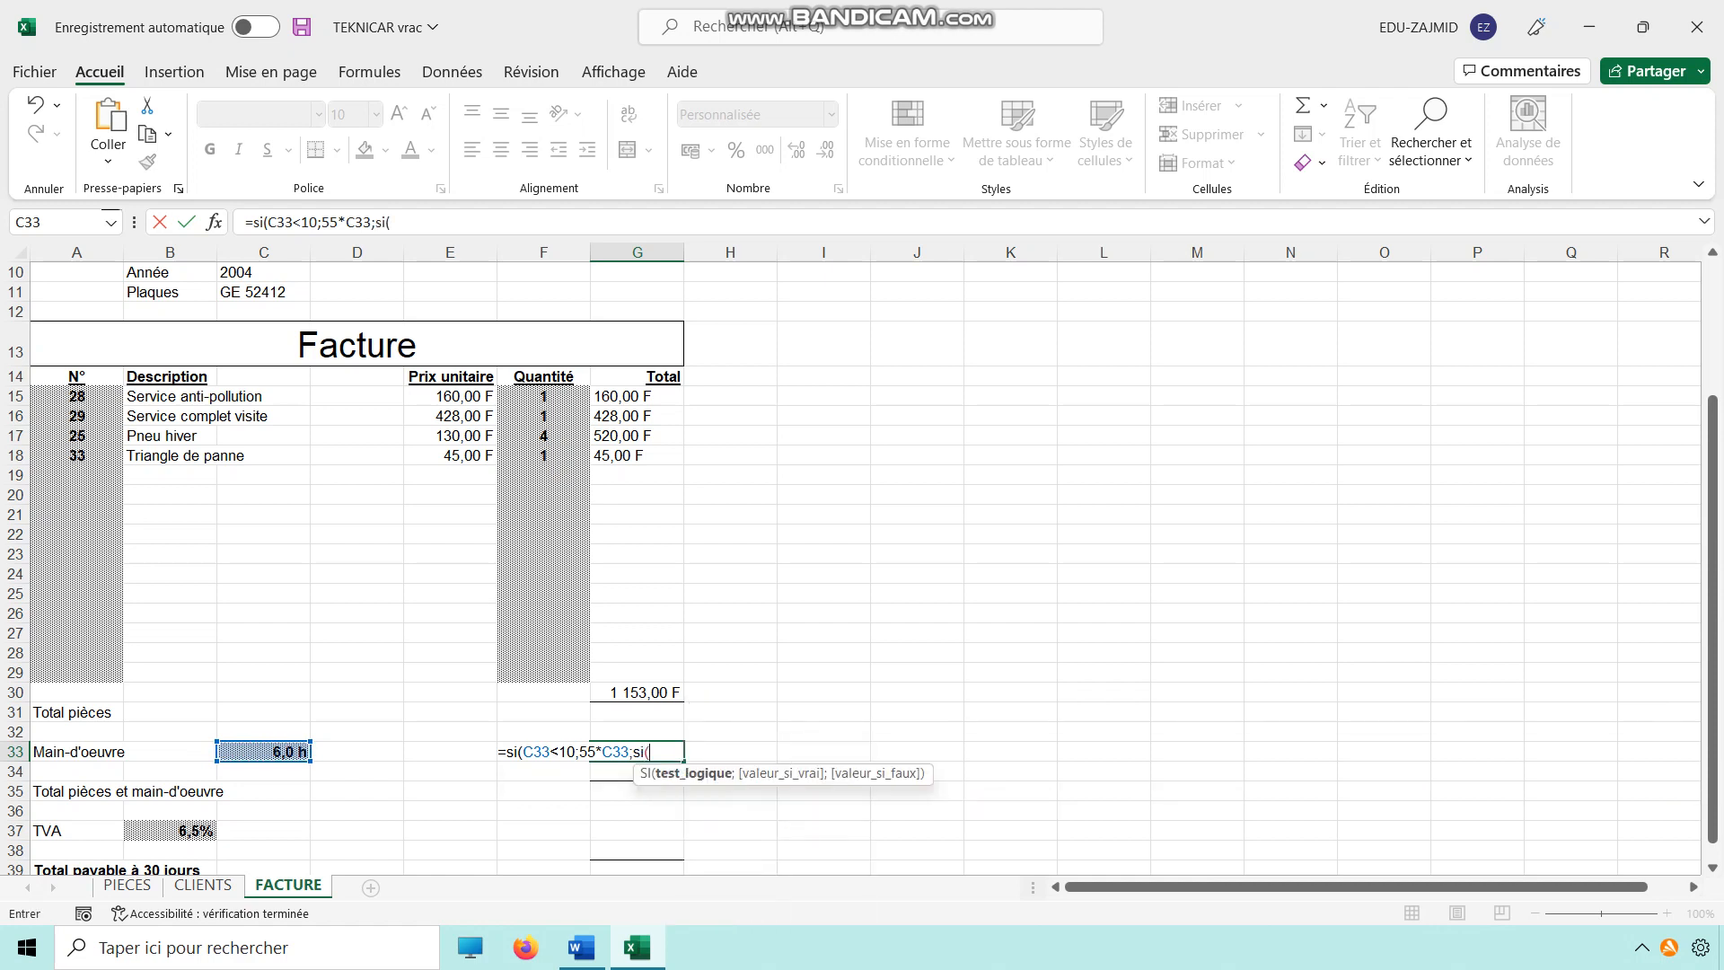
{"action": "key", "text": "BackSpace"}
{"action": "key", "text": "BackSpace"}
{"action": "key", "text": "BackSpace"}
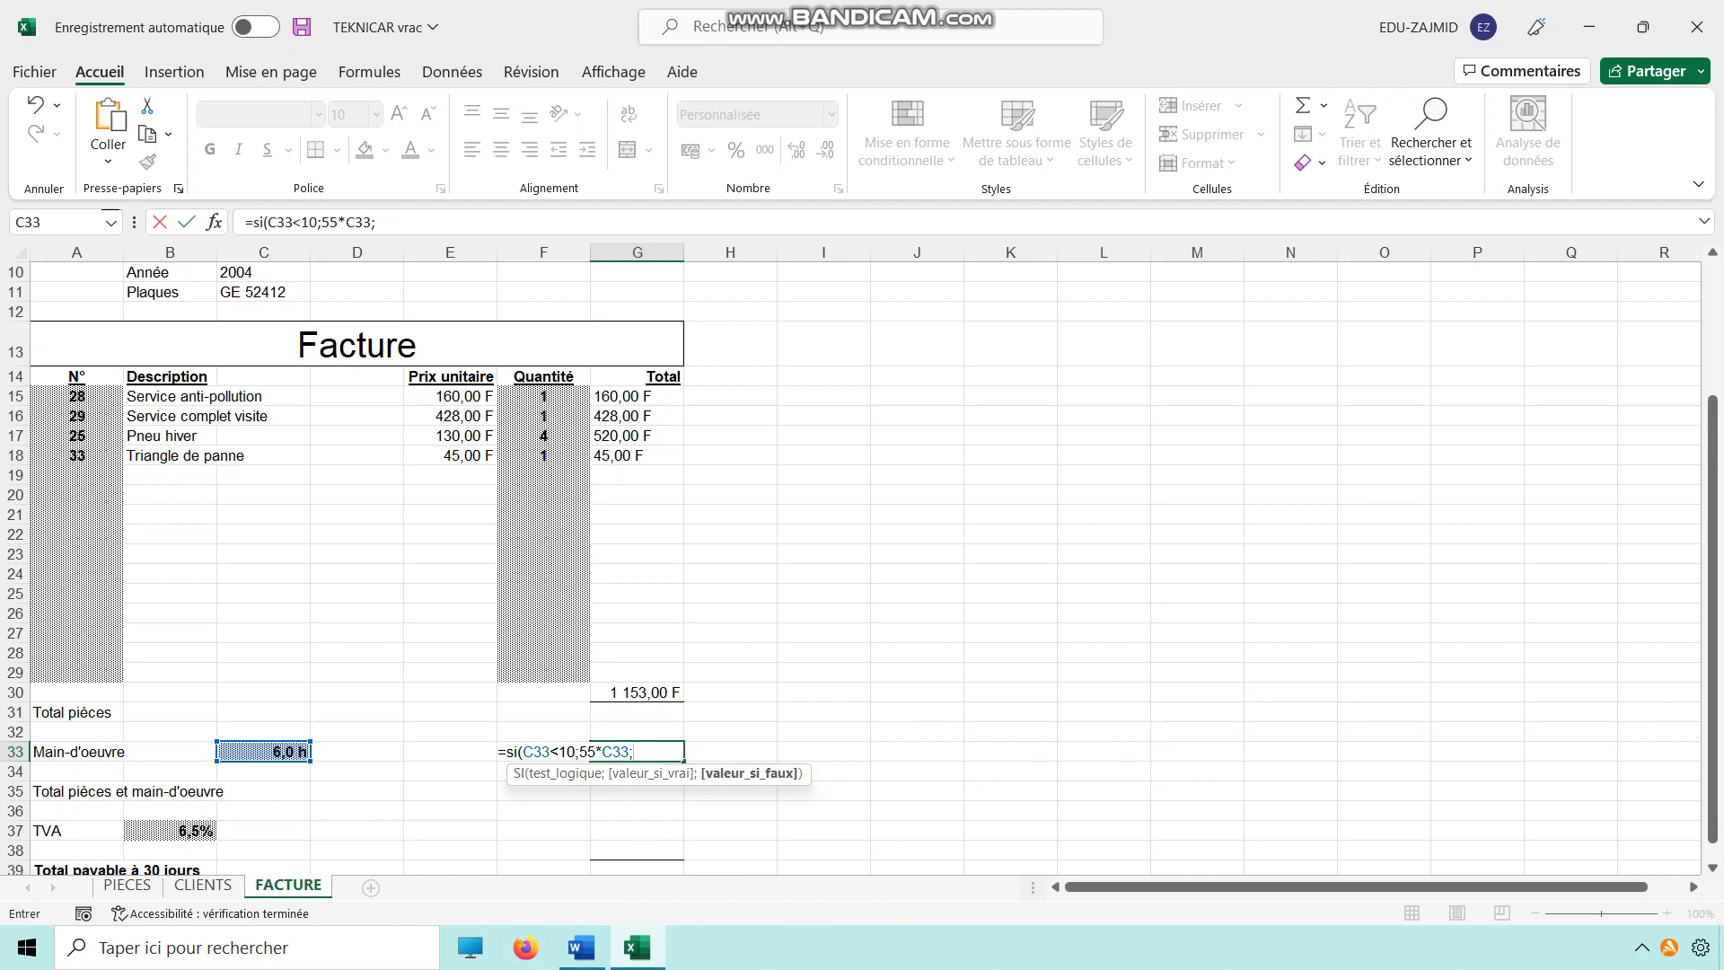
{"action": "type", "text": "si("}
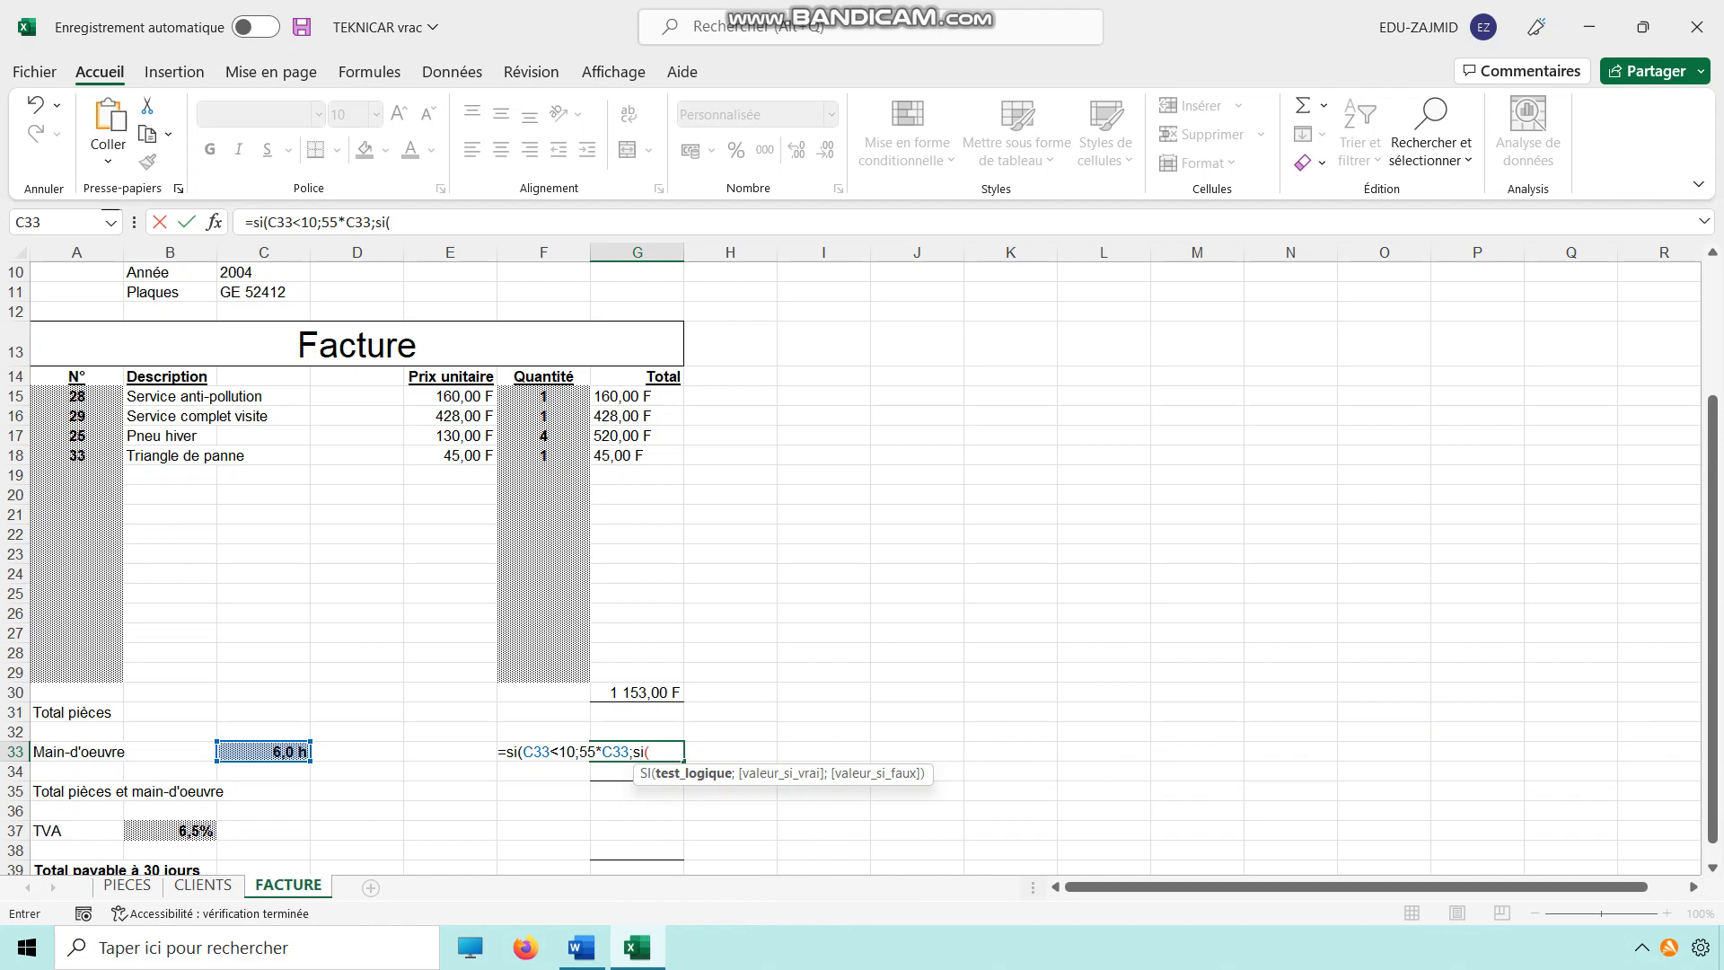
{"action": "type", "text": "C33>"}
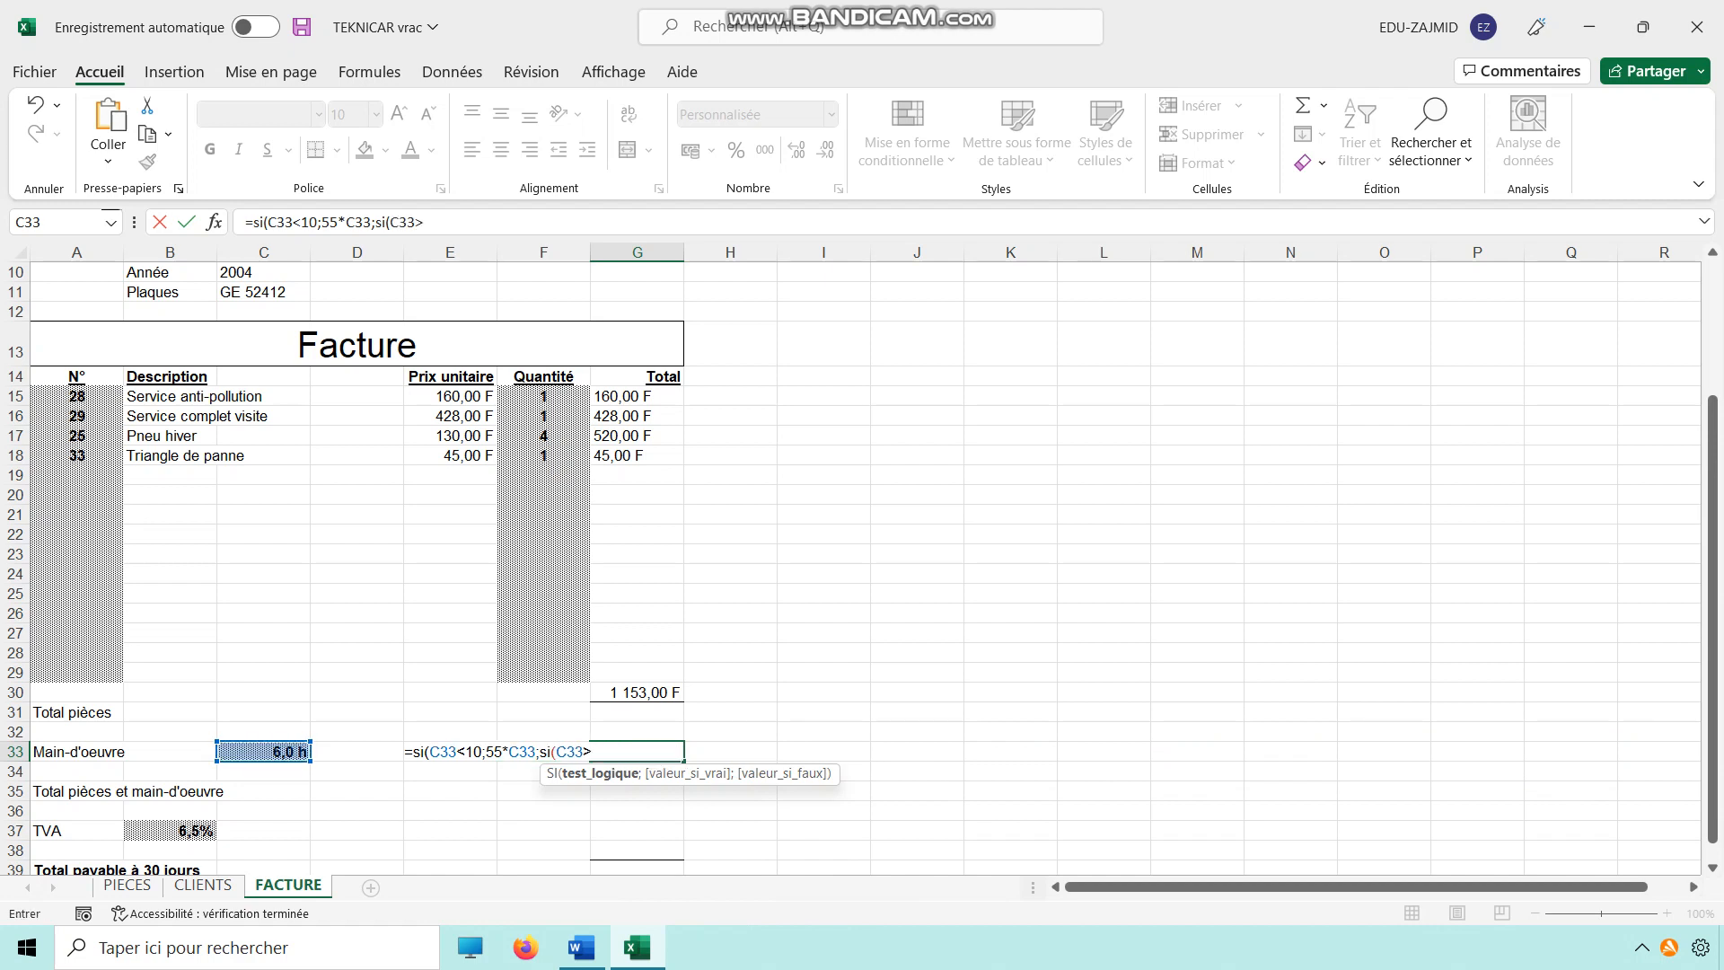
{"action": "type", "text": "20;"}
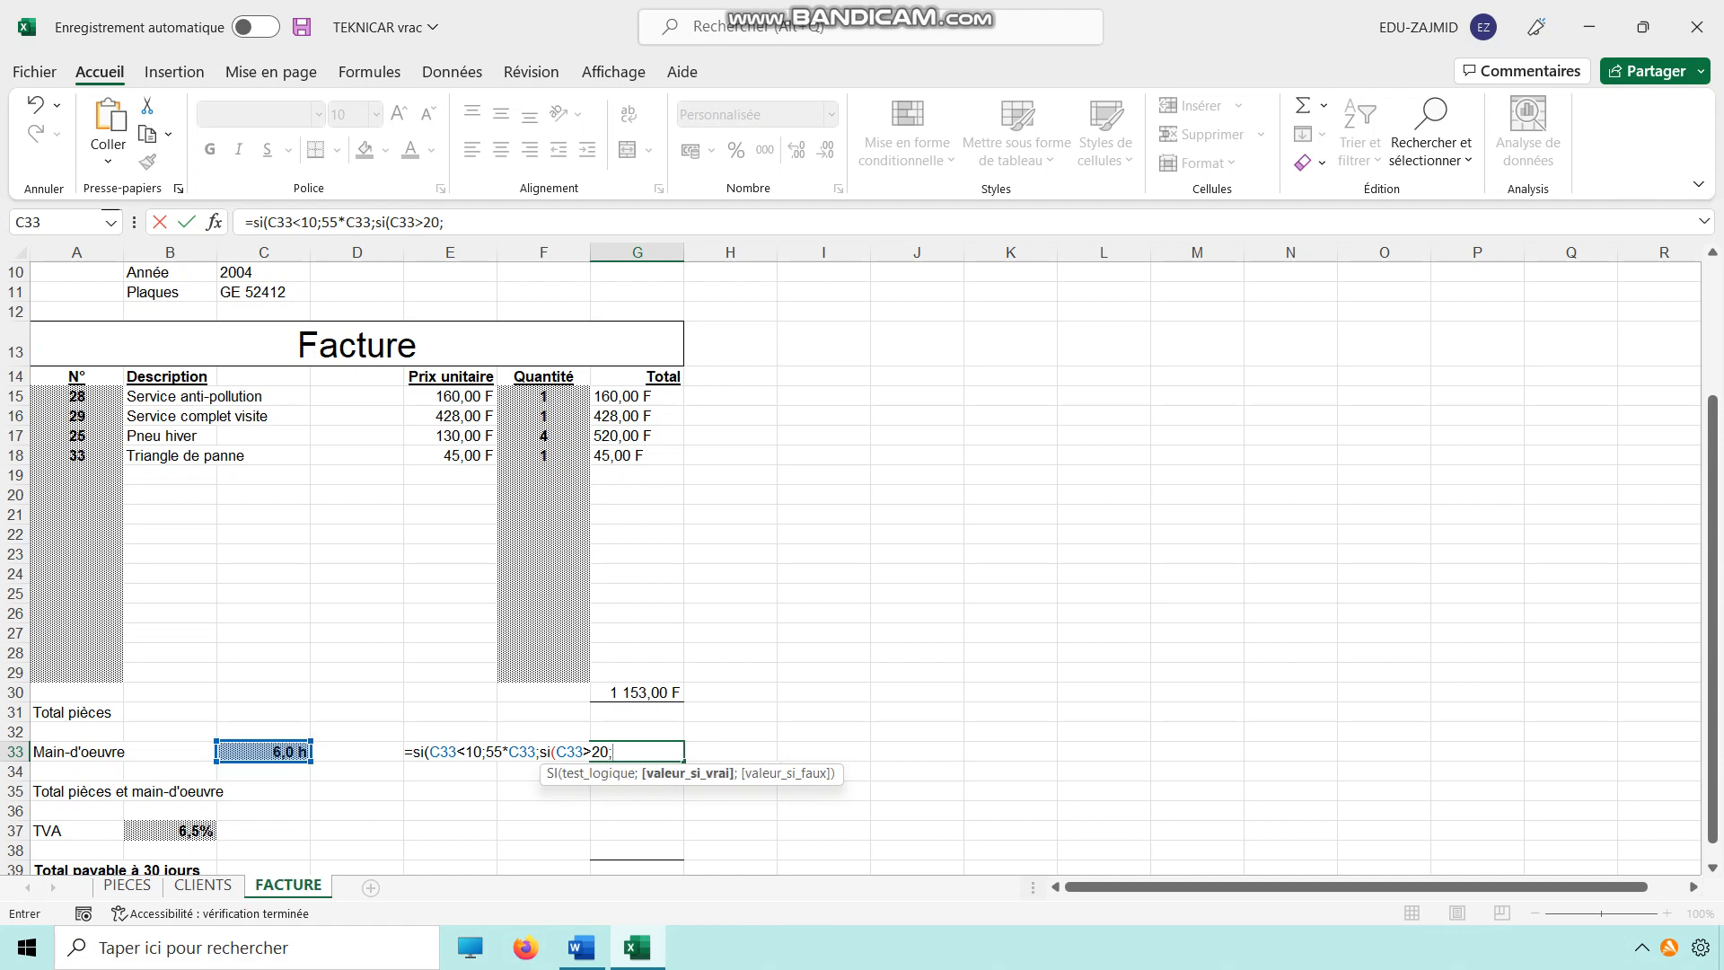
{"action": "type", "text": "C33*"}
{"action": "type", "text": "45"}
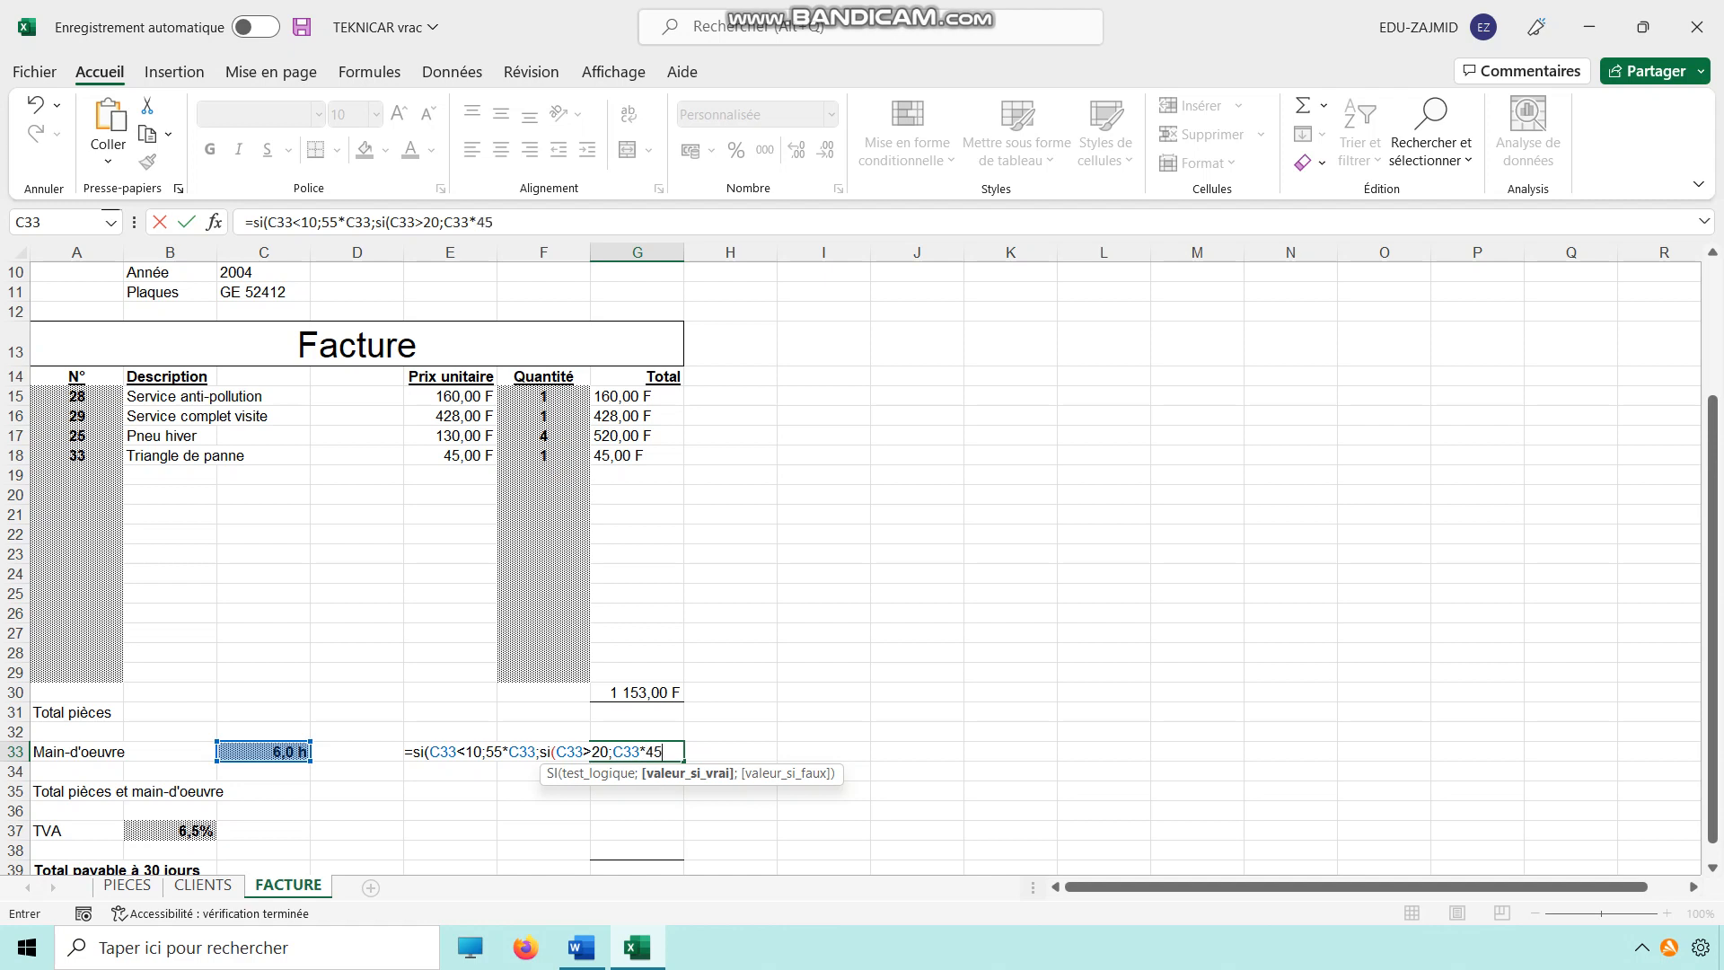
{"action": "type", "text": ";"}
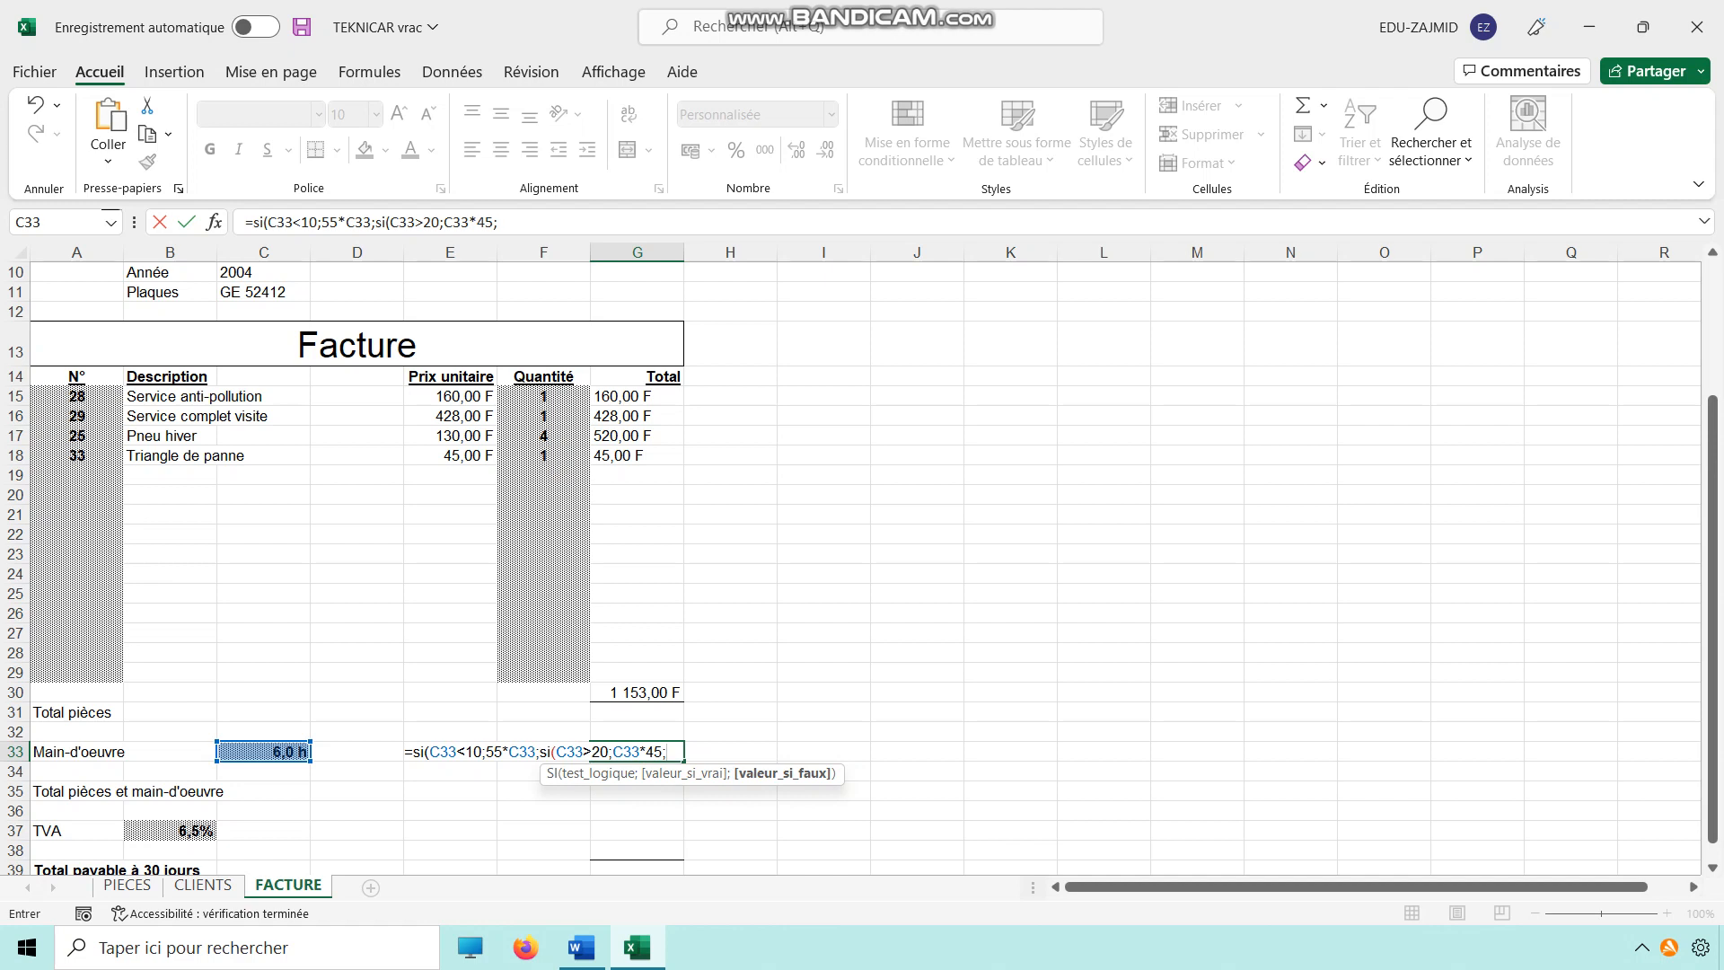
{"action": "type", "text": "C33*"}
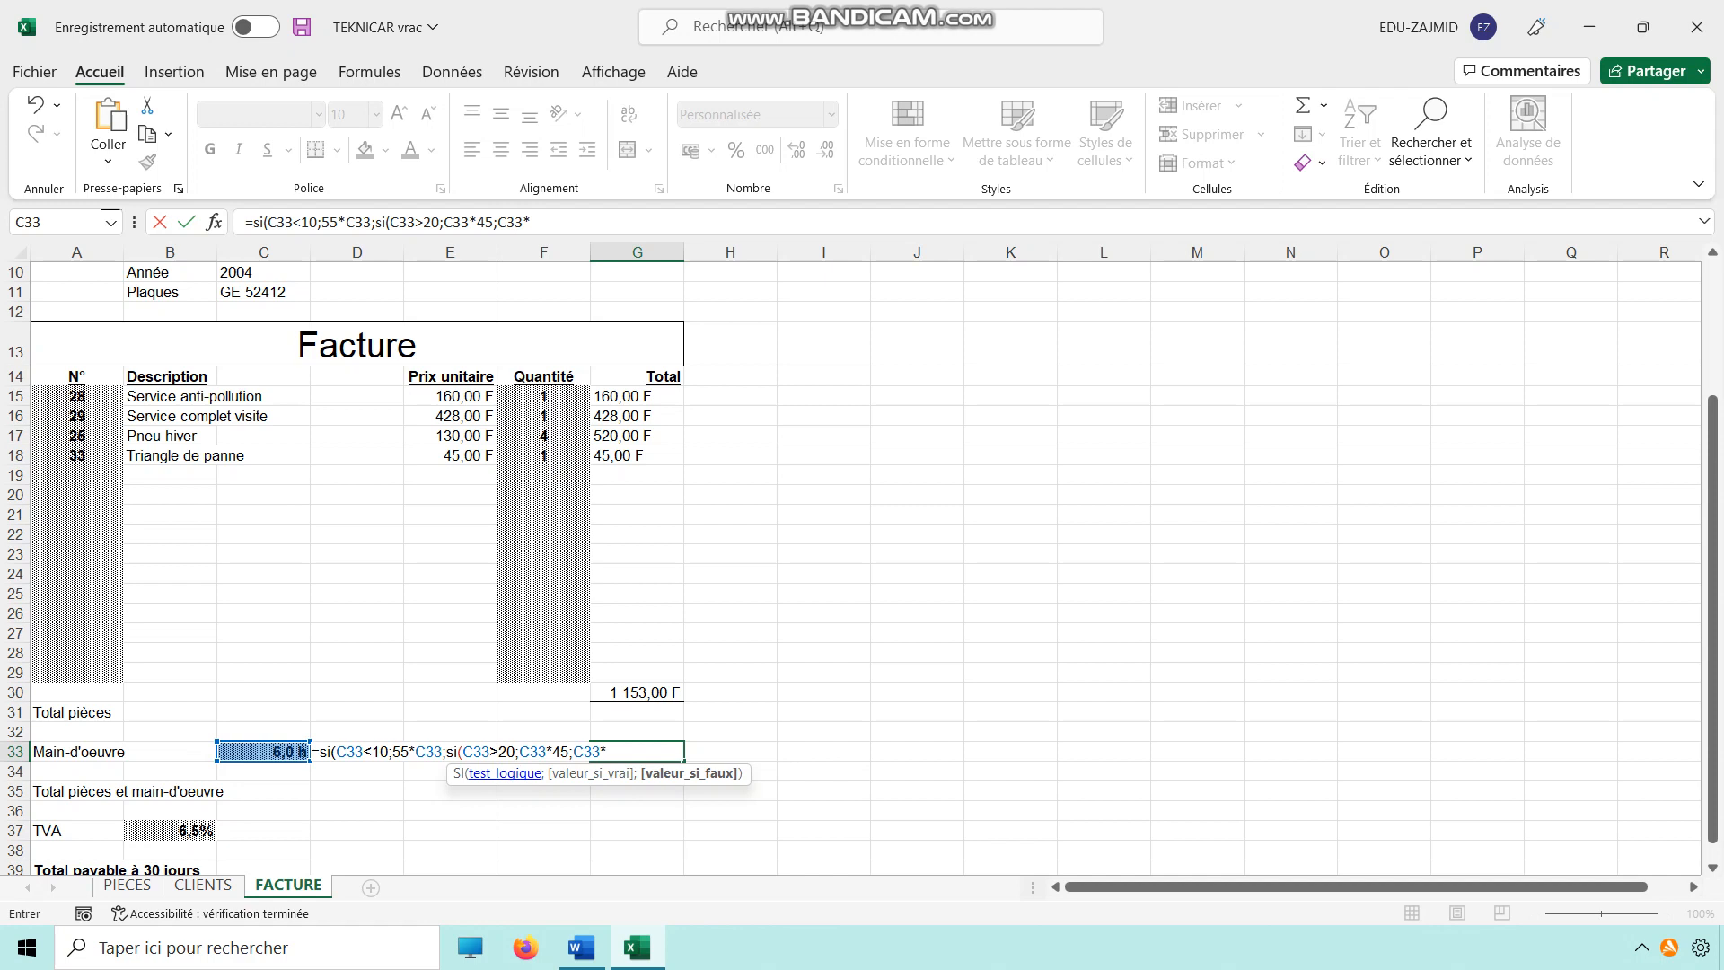
{"action": "type", "text": "50)"}
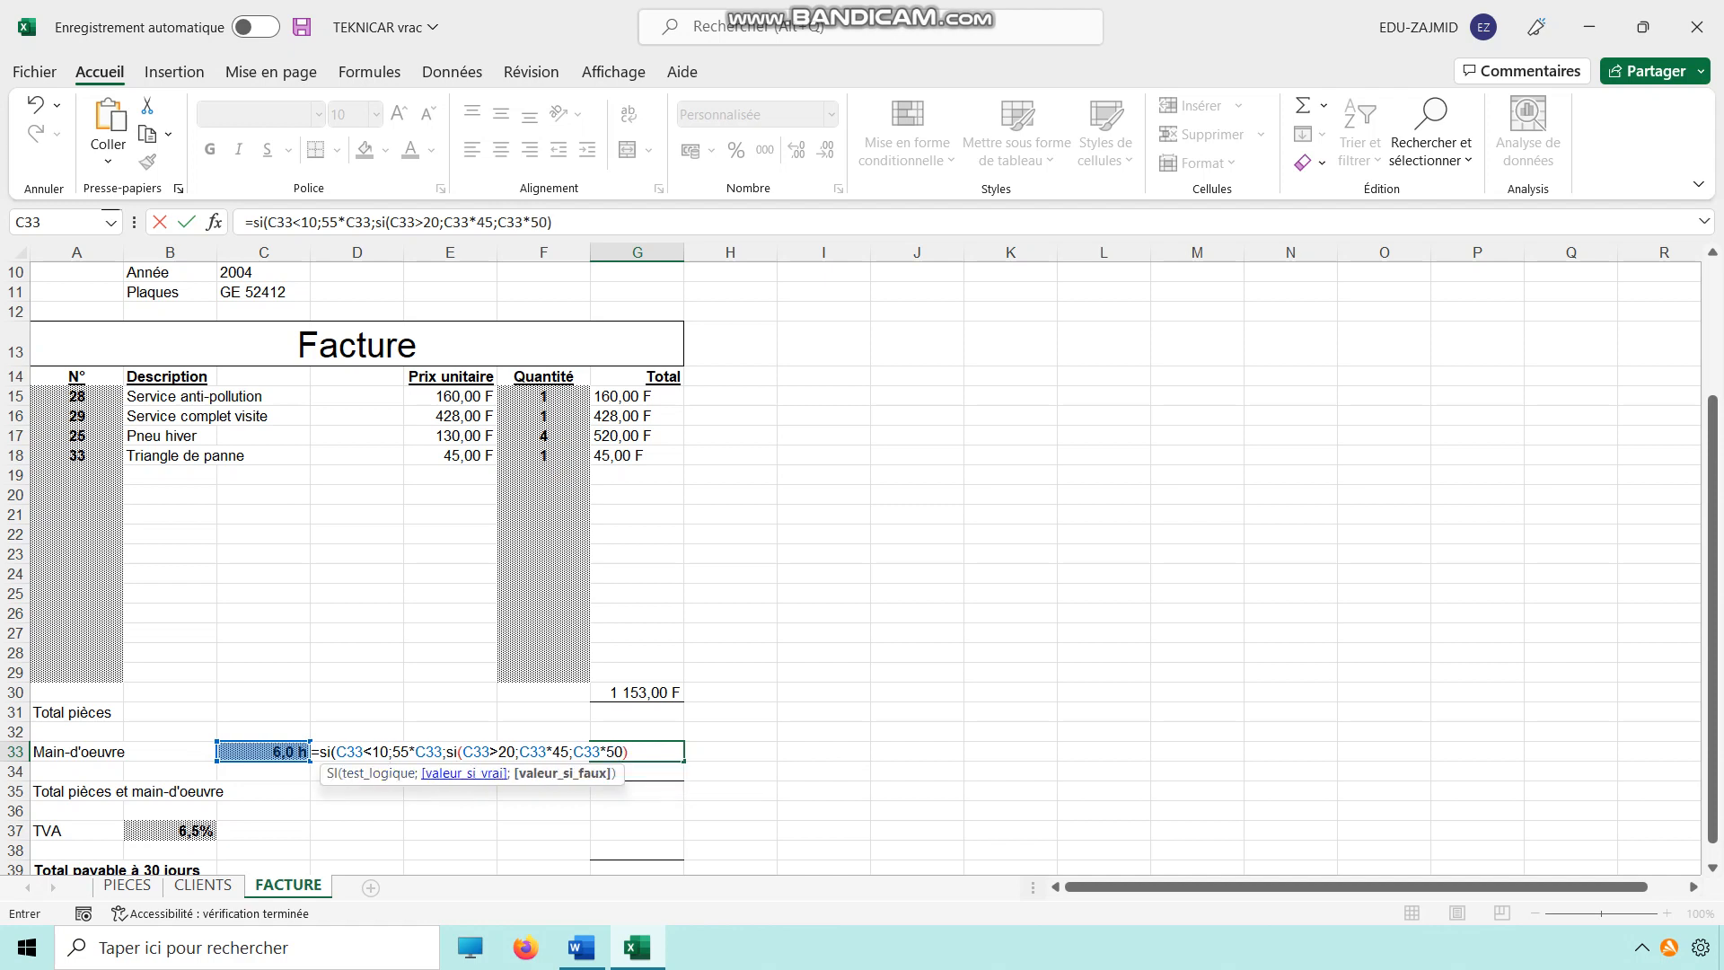
{"action": "type", "text": ")"}
{"action": "key", "text": "Return"}
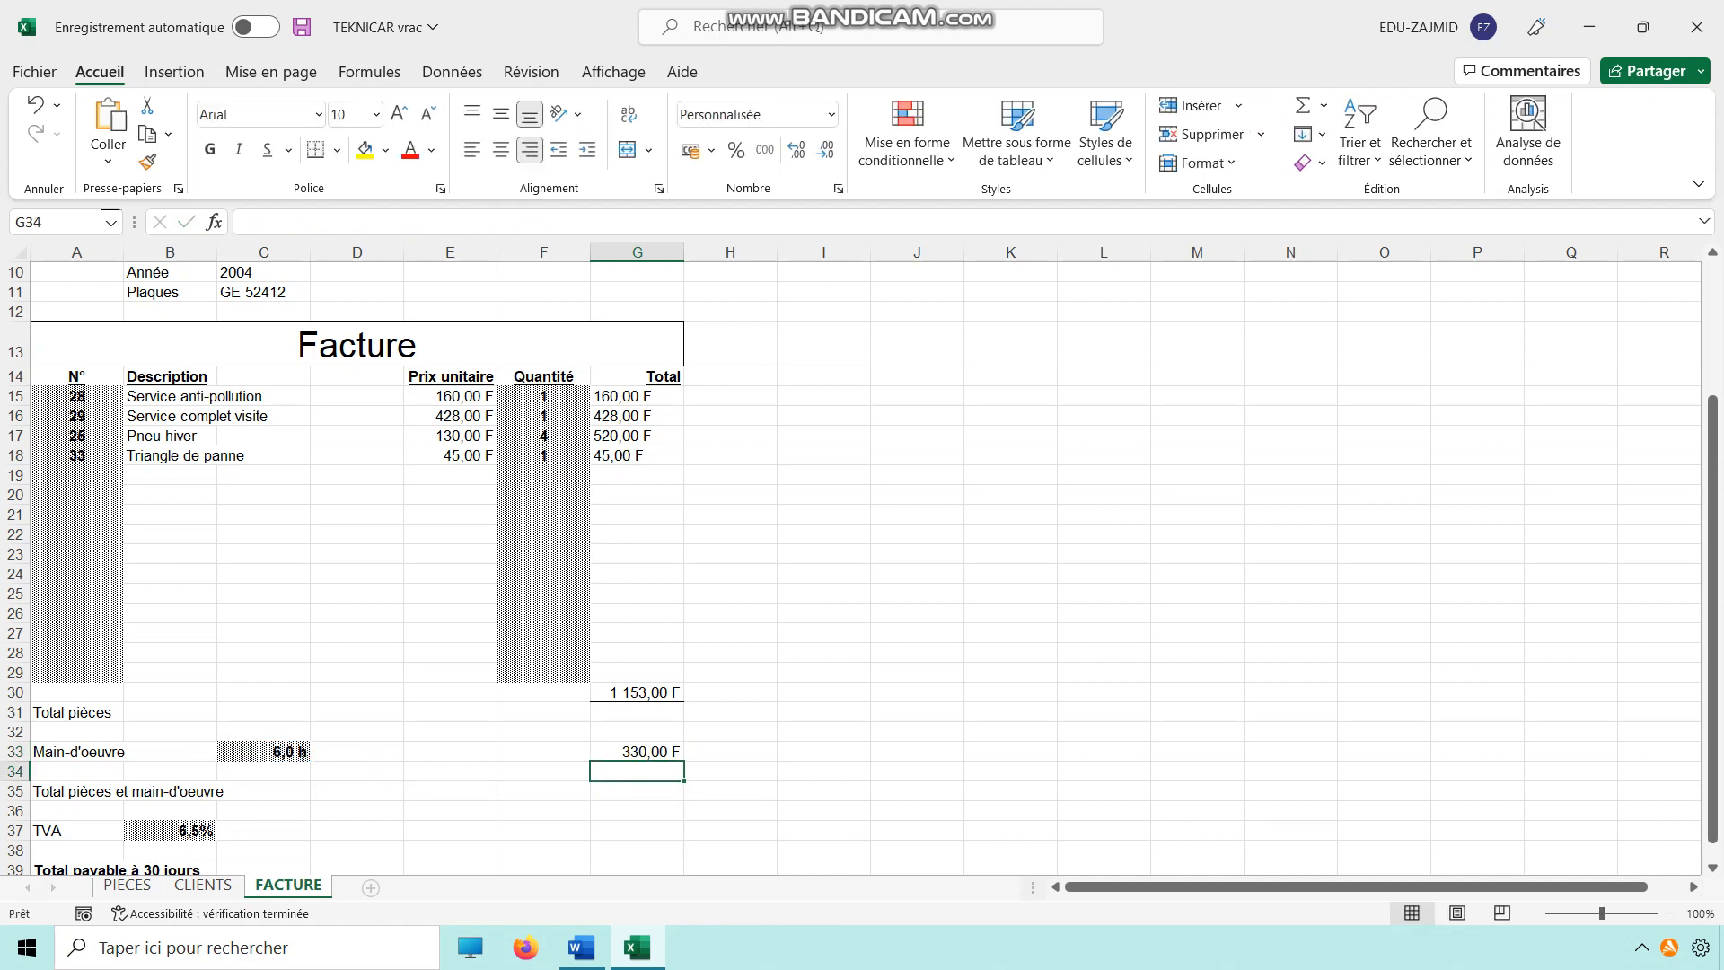
{"action": "left_click", "coordinate": [1104, 673]}
{"action": "left_click", "coordinate": [637, 752]}
{"action": "scroll", "coordinate": [636, 751], "scroll_direction": "down", "scroll_amount": 1}
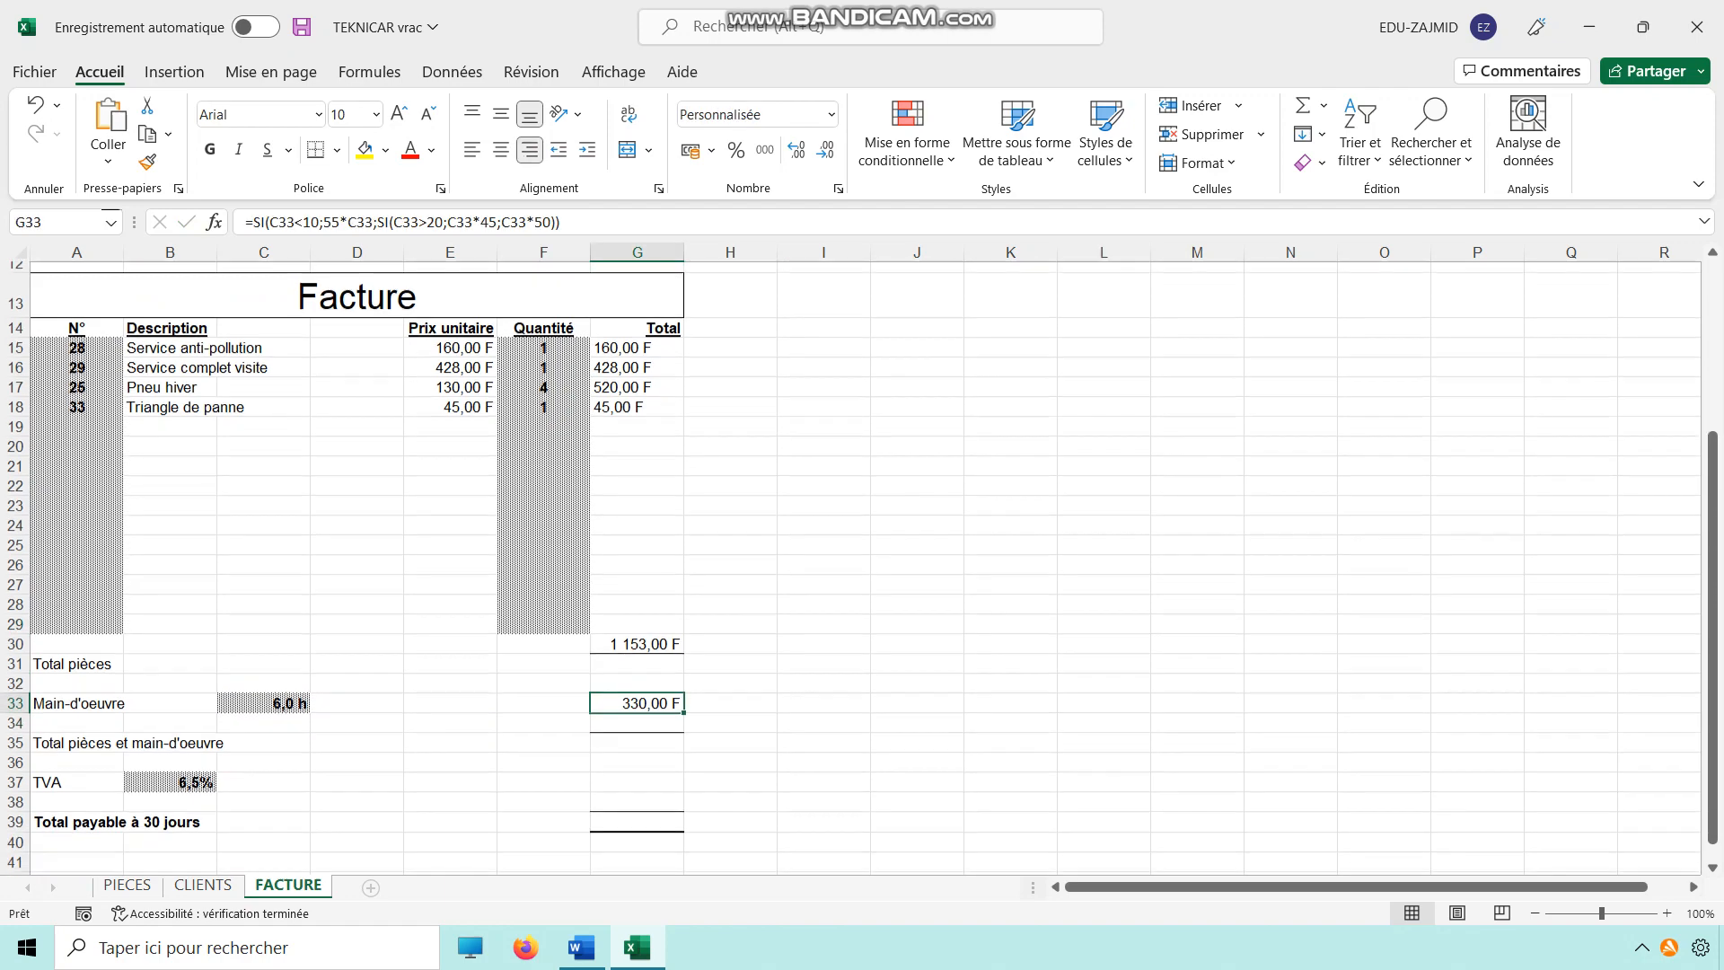
{"action": "left_click", "coordinate": [263, 692]}
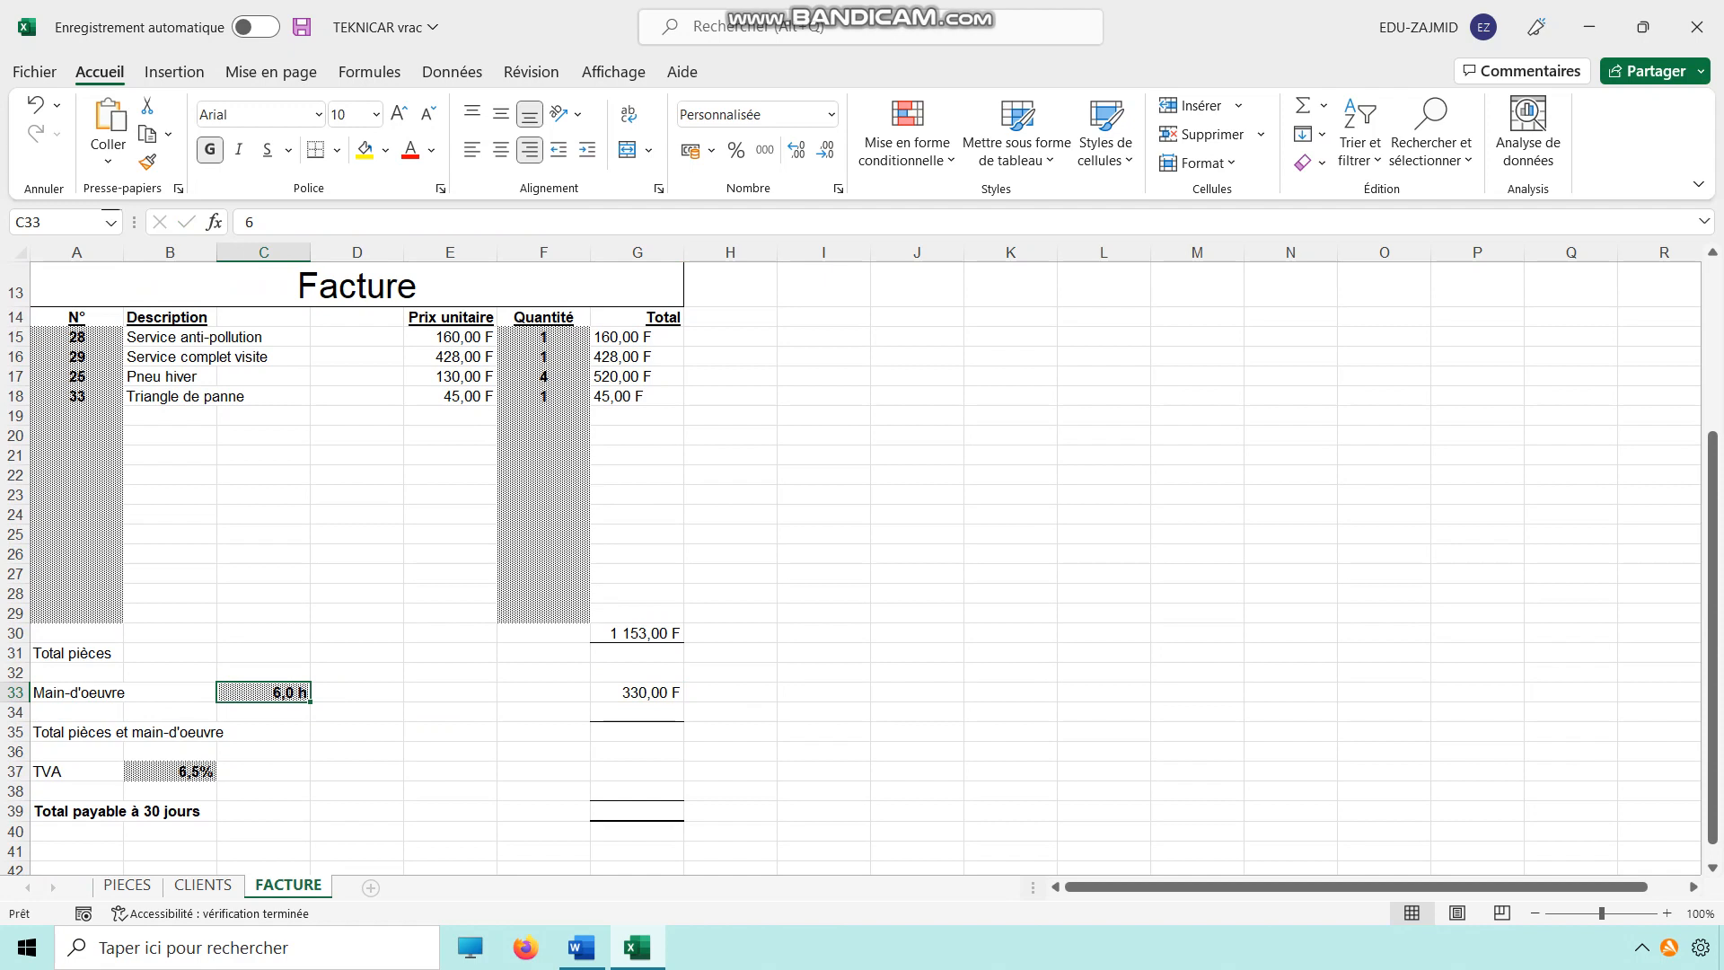
{"action": "left_click", "coordinate": [637, 771]}
{"action": "type", "text": "="}
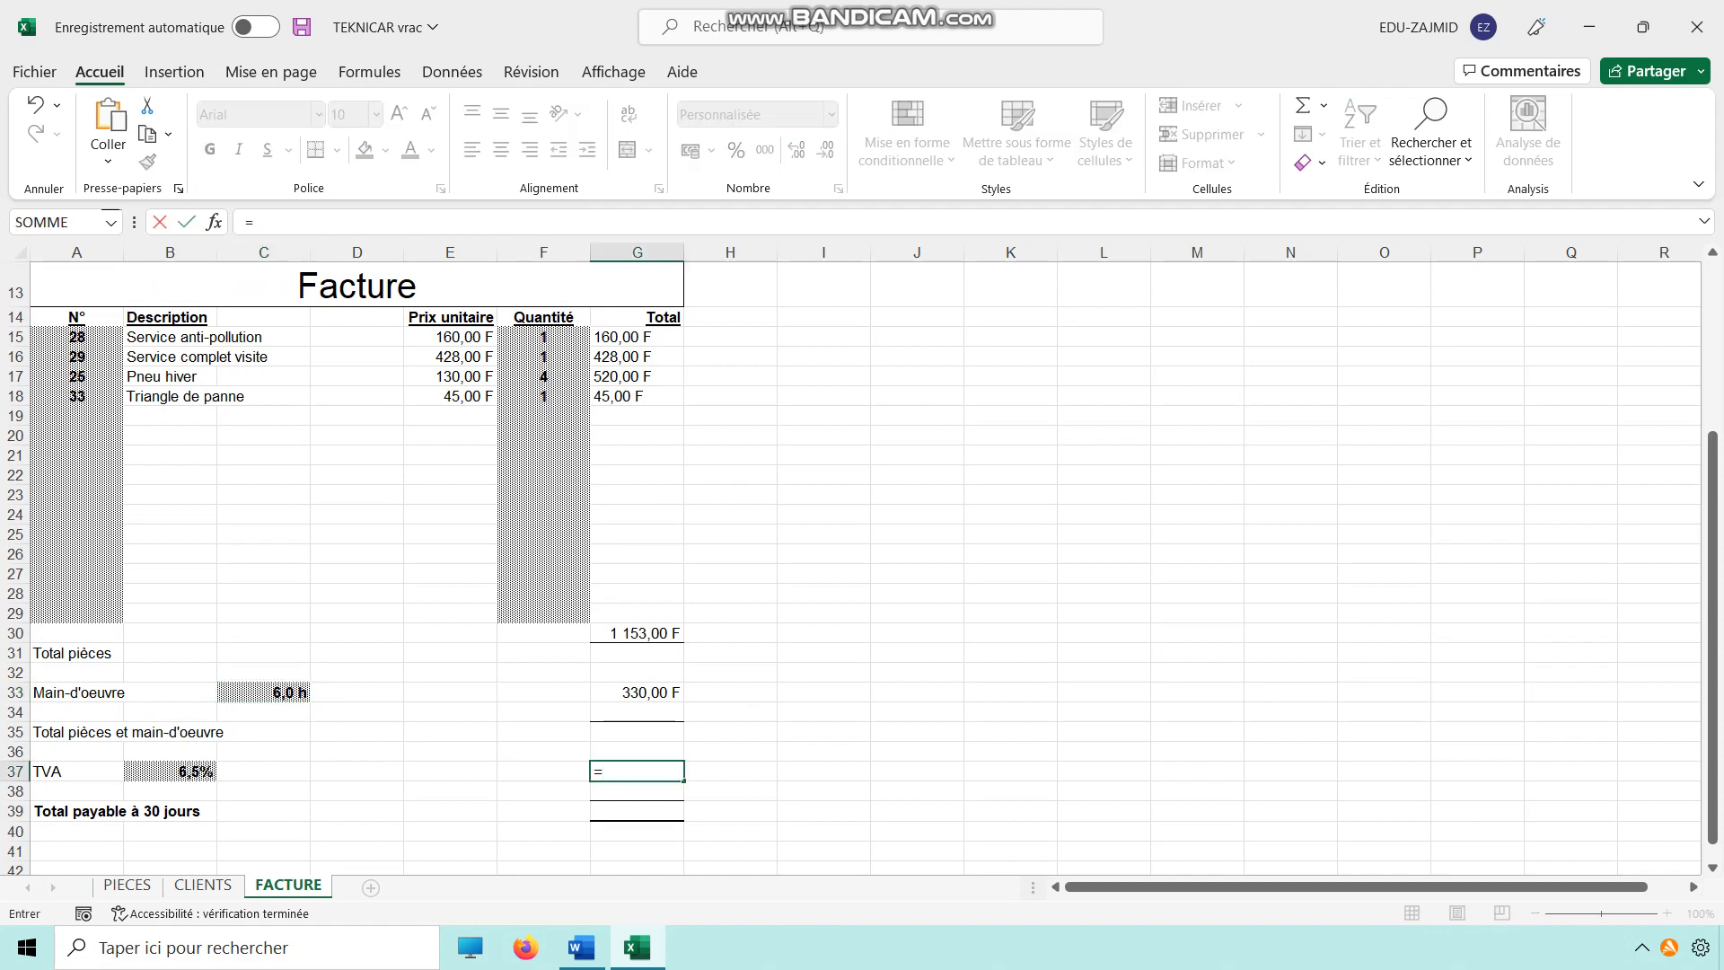
{"action": "key", "text": "BackSpace"}
Calculate the total of parts and labour in G35 with the formula =G30+G33
{"action": "key", "text": "Up"}
{"action": "key", "text": "Up"}
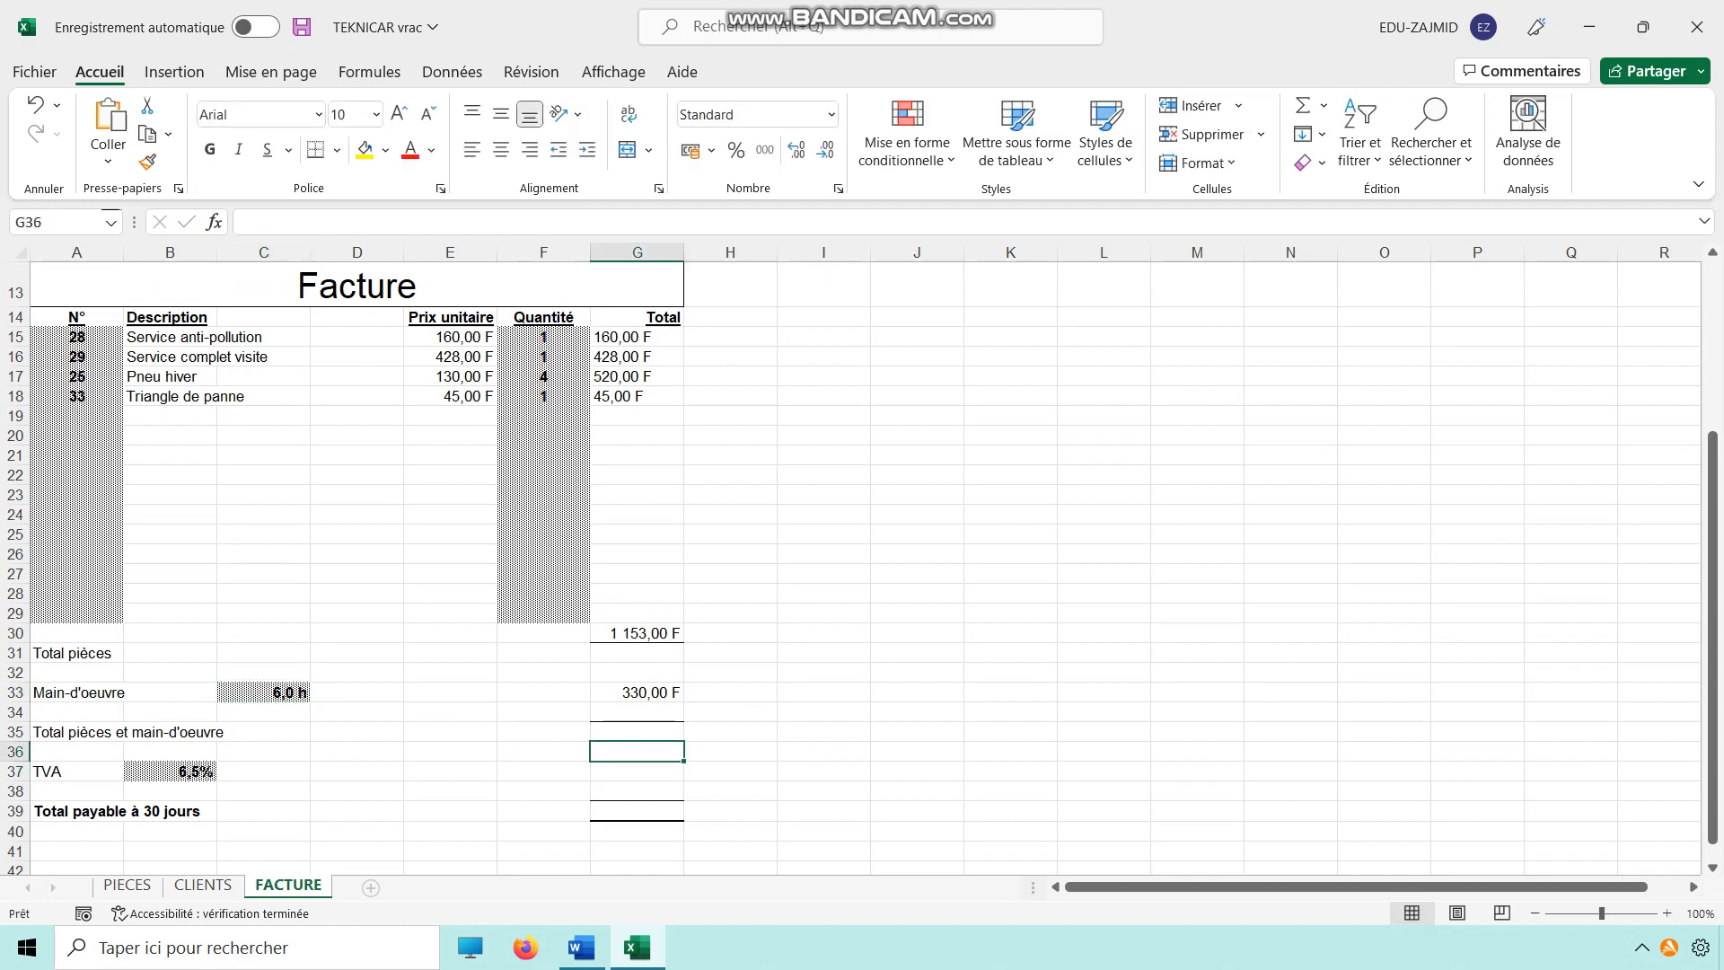
{"action": "type", "text": "="}
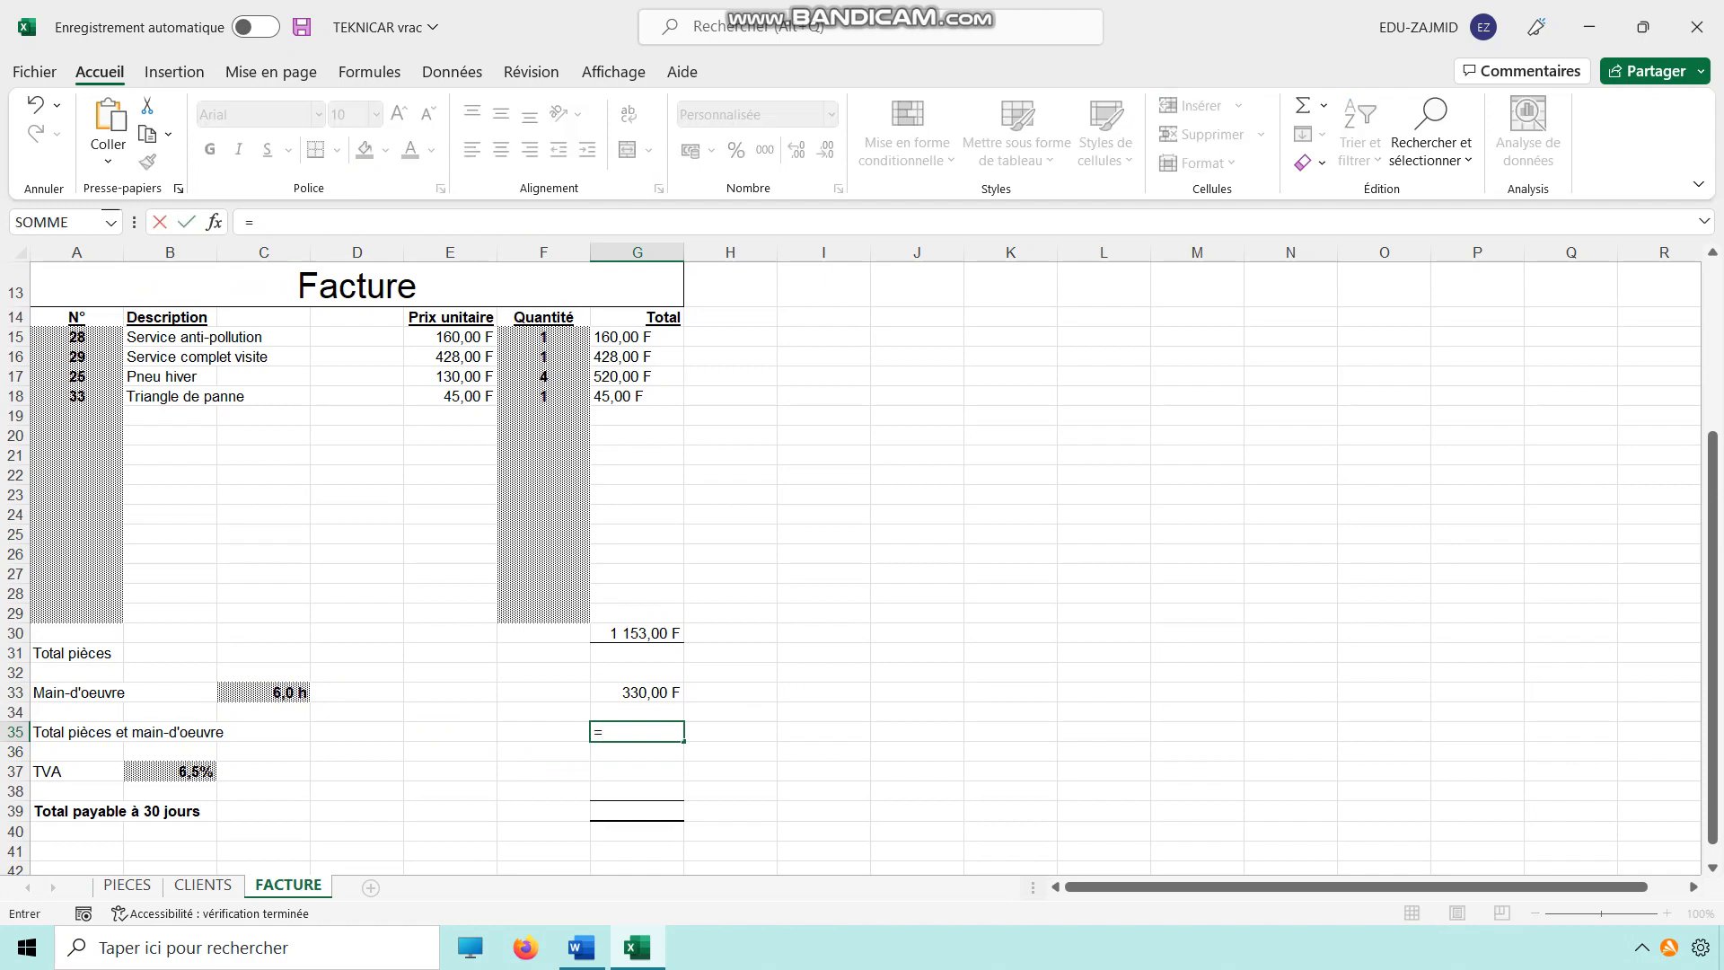
{"action": "key", "text": "Up"}
{"action": "key", "text": "Up"}
{"action": "key", "text": "Up"}
{"action": "key", "text": "Up"}
{"action": "key", "text": "Up"}
{"action": "type", "text": "+"}
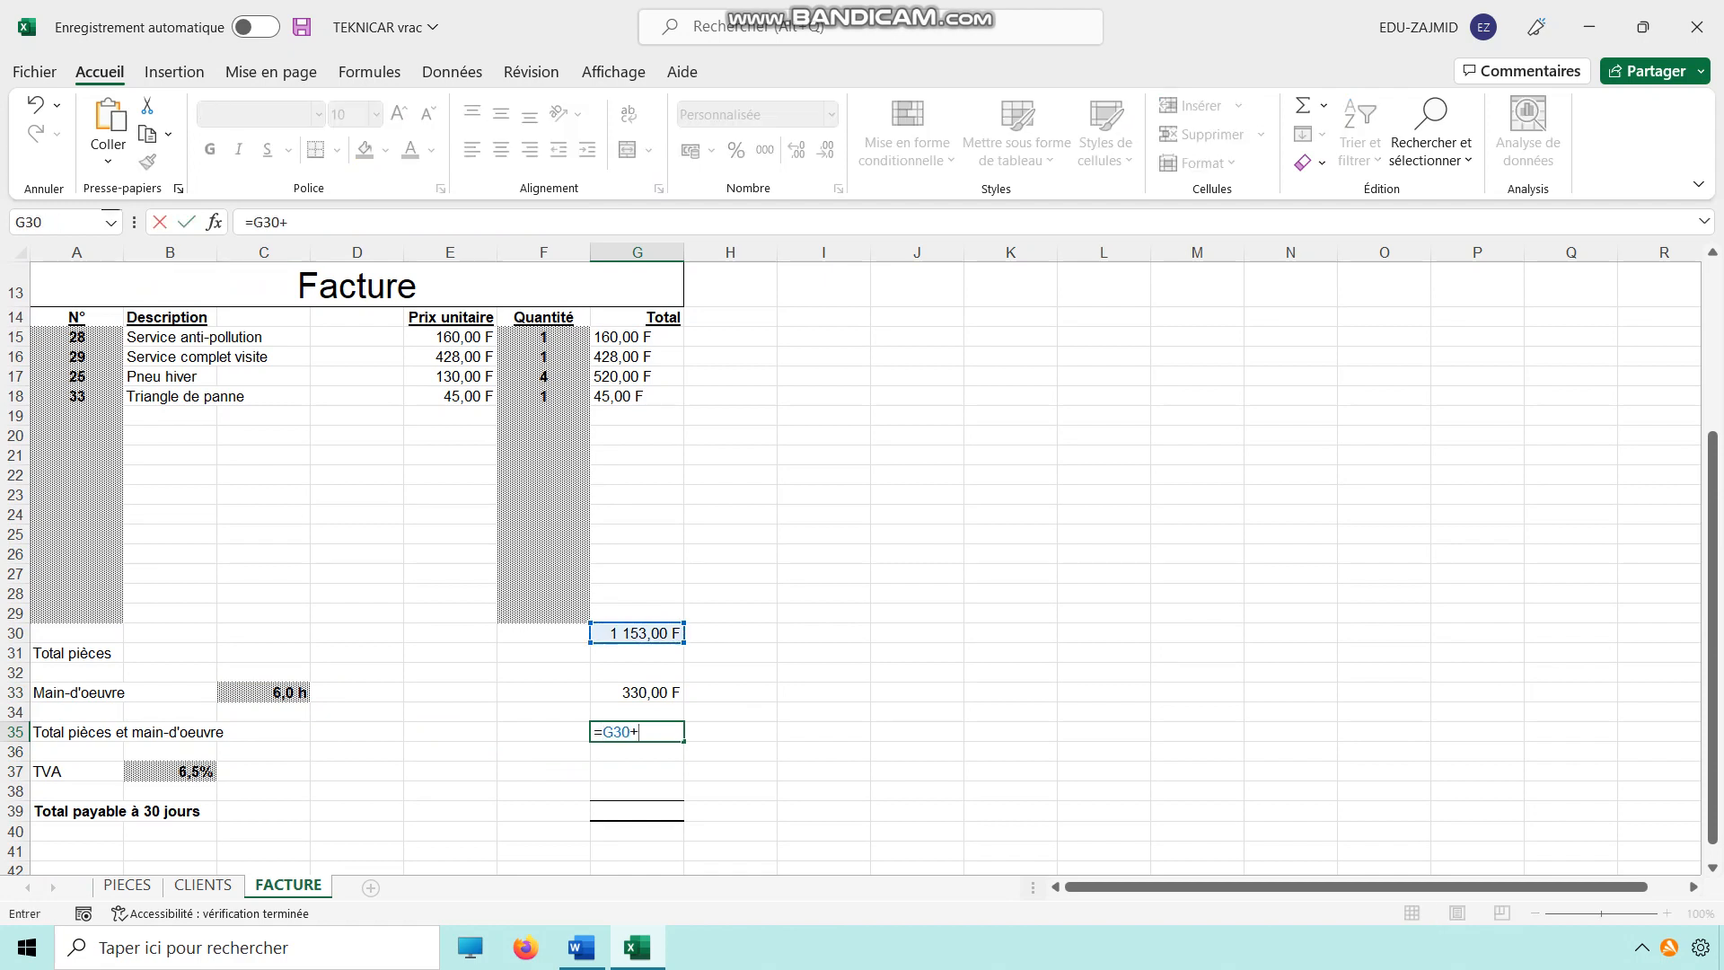
{"action": "key", "text": "Up"}
{"action": "key", "text": "Up"}
{"action": "key", "text": "Return"}
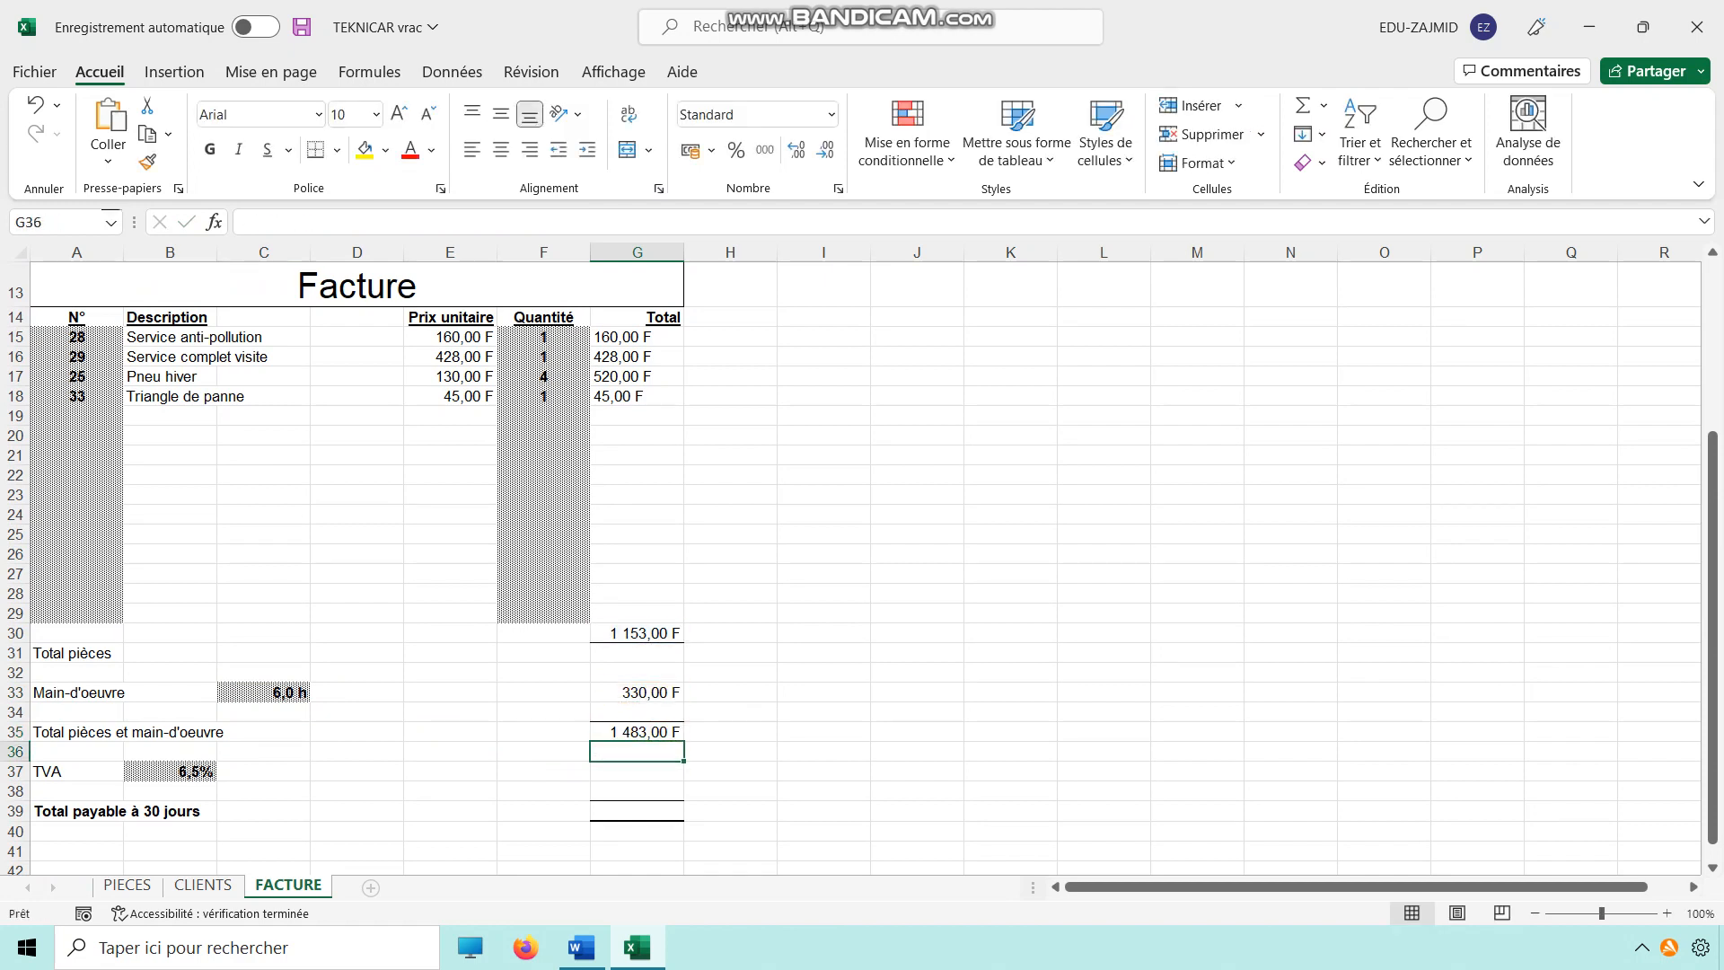
Calculate the TVA amount in G37 with the formula =B37*G35
{"action": "key", "text": "Down"}
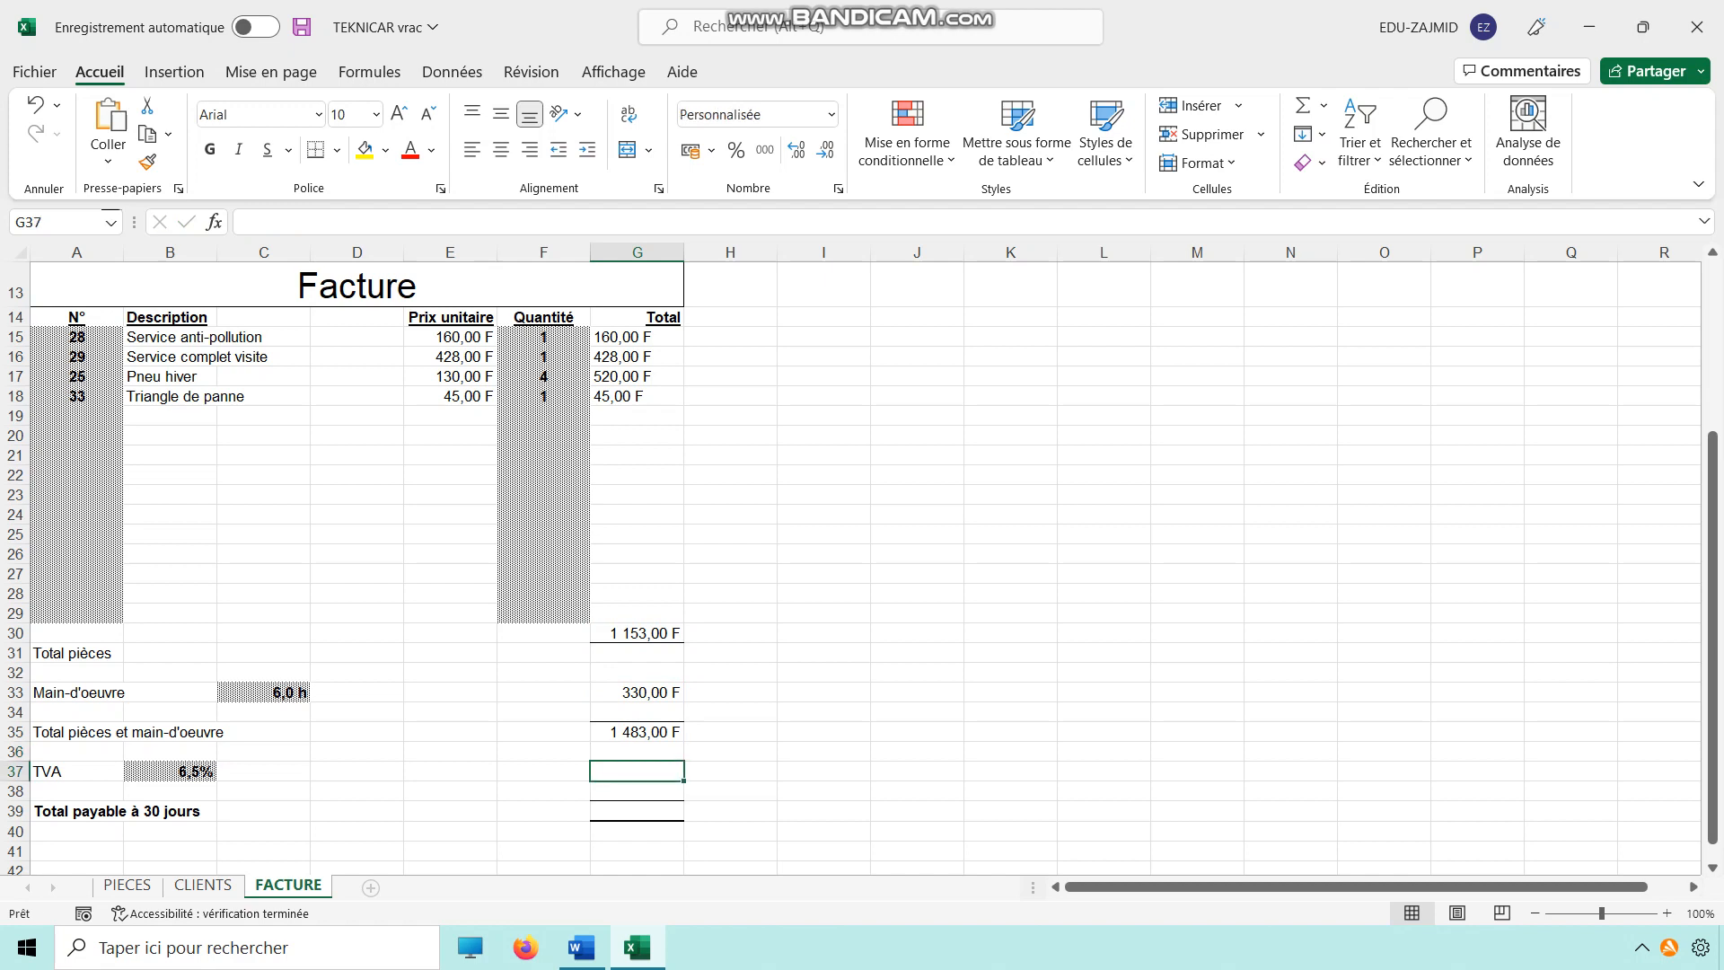
{"action": "type", "text": "="}
{"action": "left_click", "coordinate": [170, 771]}
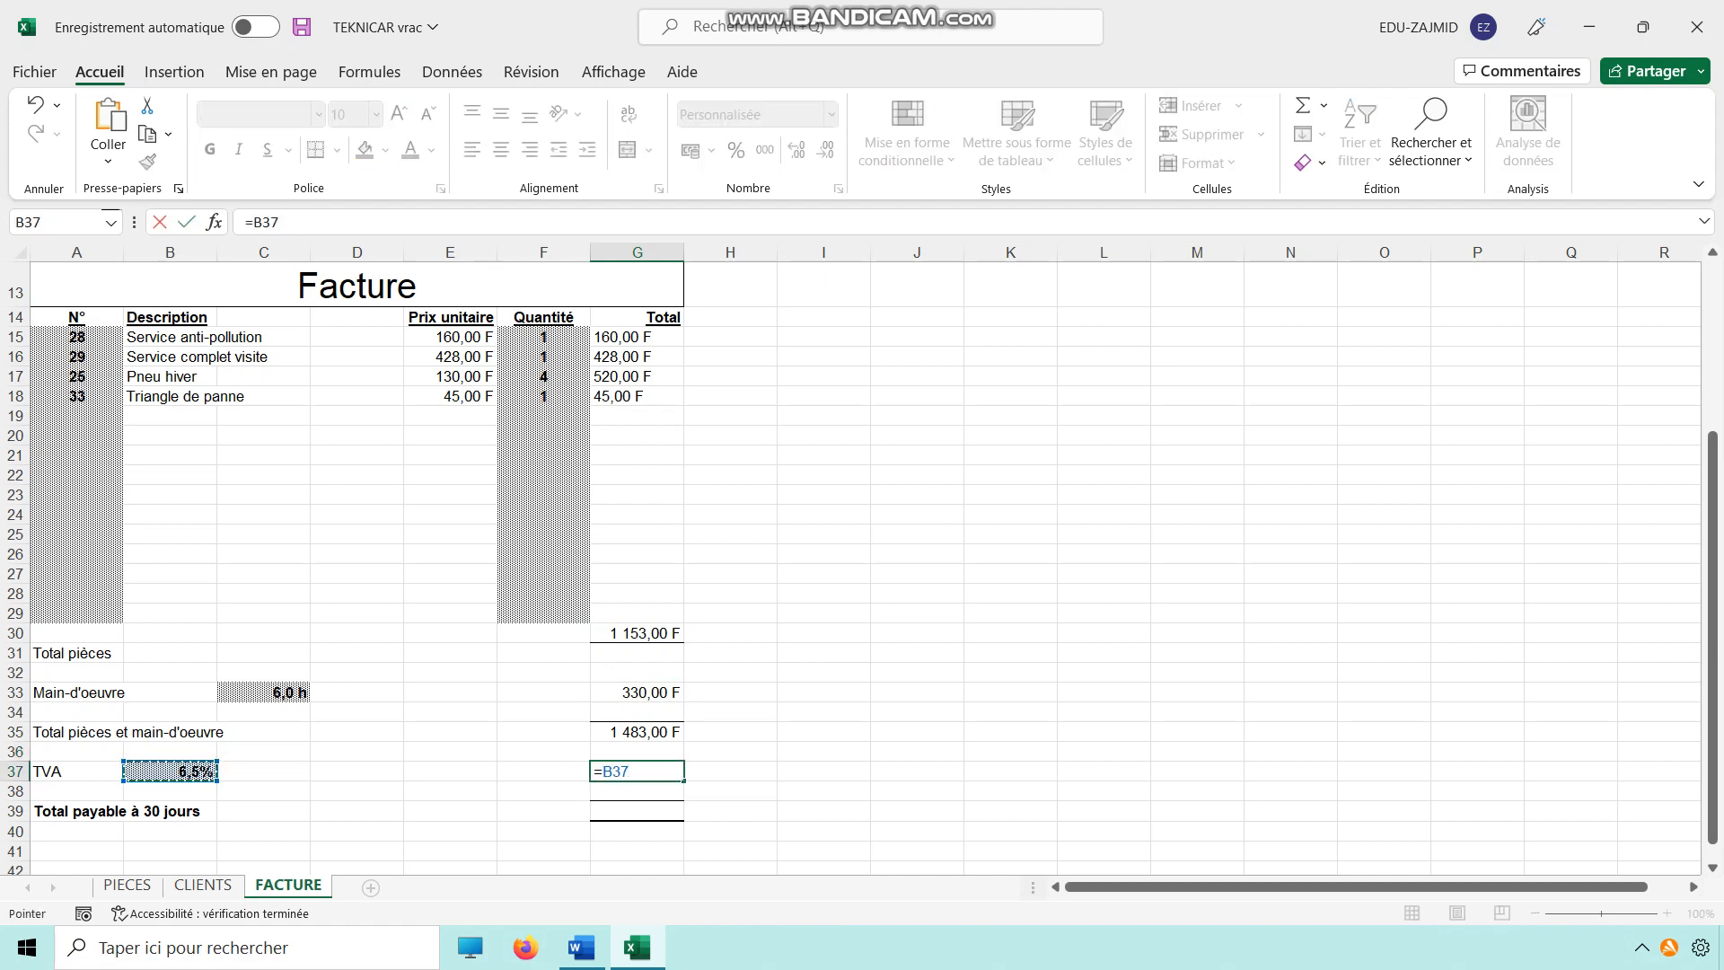
{"action": "type", "text": "*"}
{"action": "left_click", "coordinate": [637, 732]}
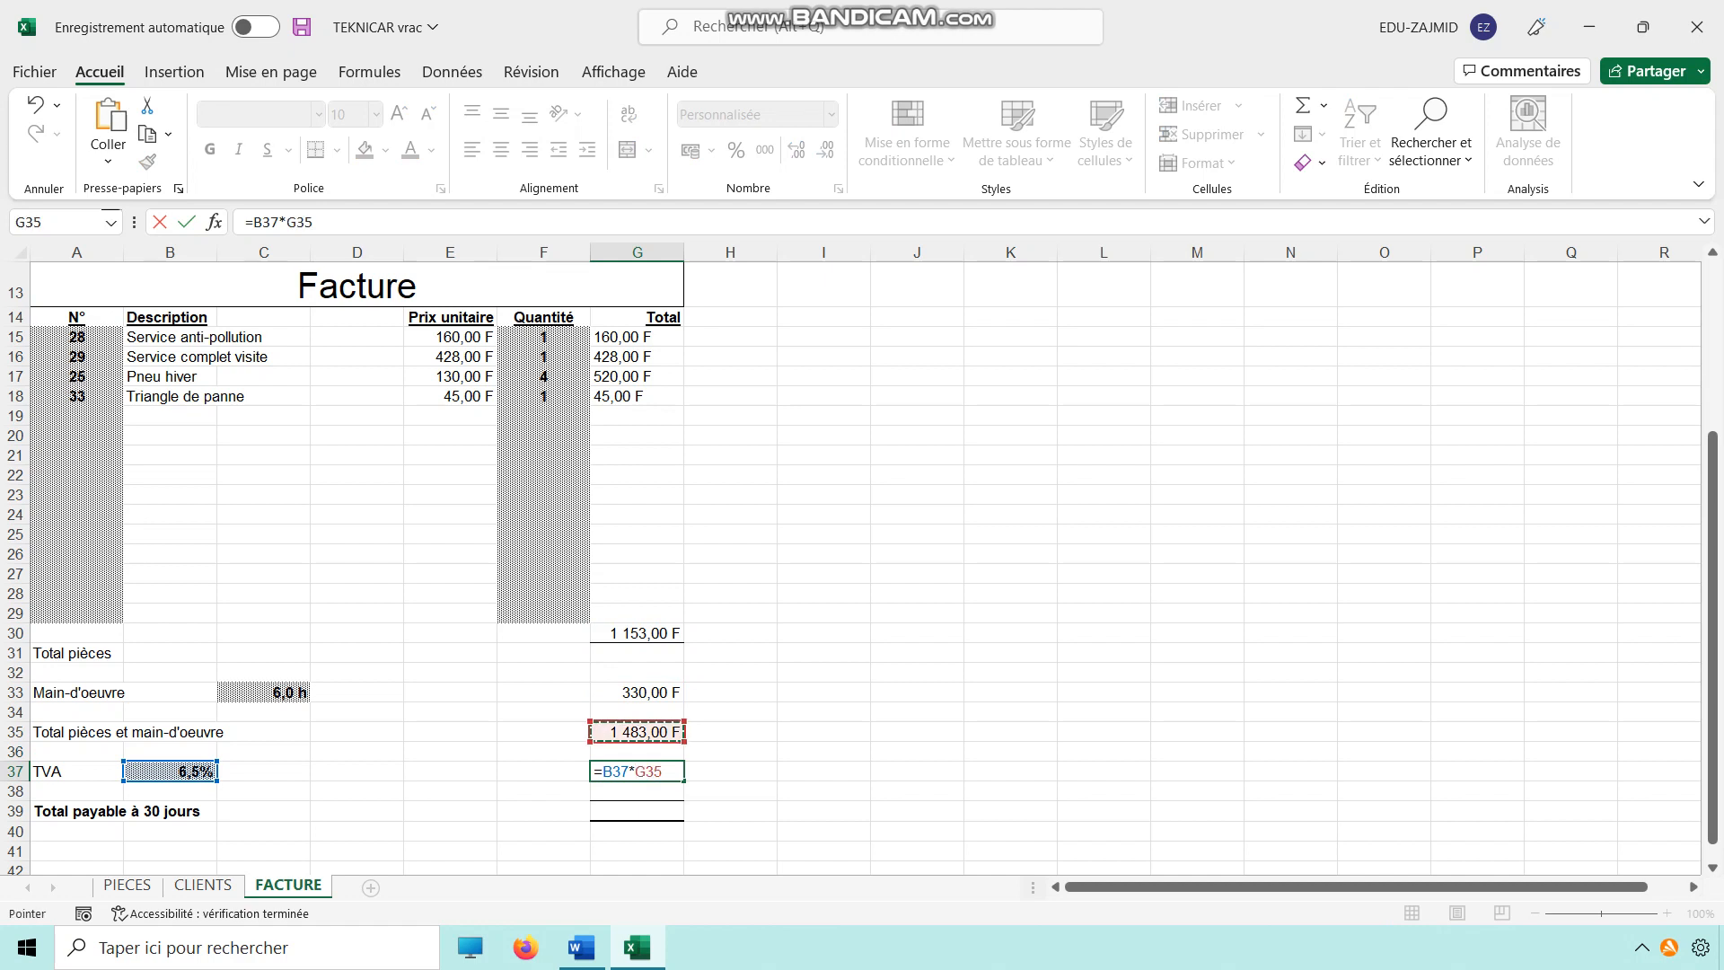
{"action": "type", "text": "+"}
{"action": "left_click", "coordinate": [675, 771]}
{"action": "key", "text": "BackSpace"}
{"action": "key", "text": "Return"}
Calculate the total payable in G39 by adding G35 and G37 with the SOMME function
{"action": "left_click", "coordinate": [730, 811]}
{"action": "left_click", "coordinate": [636, 810]}
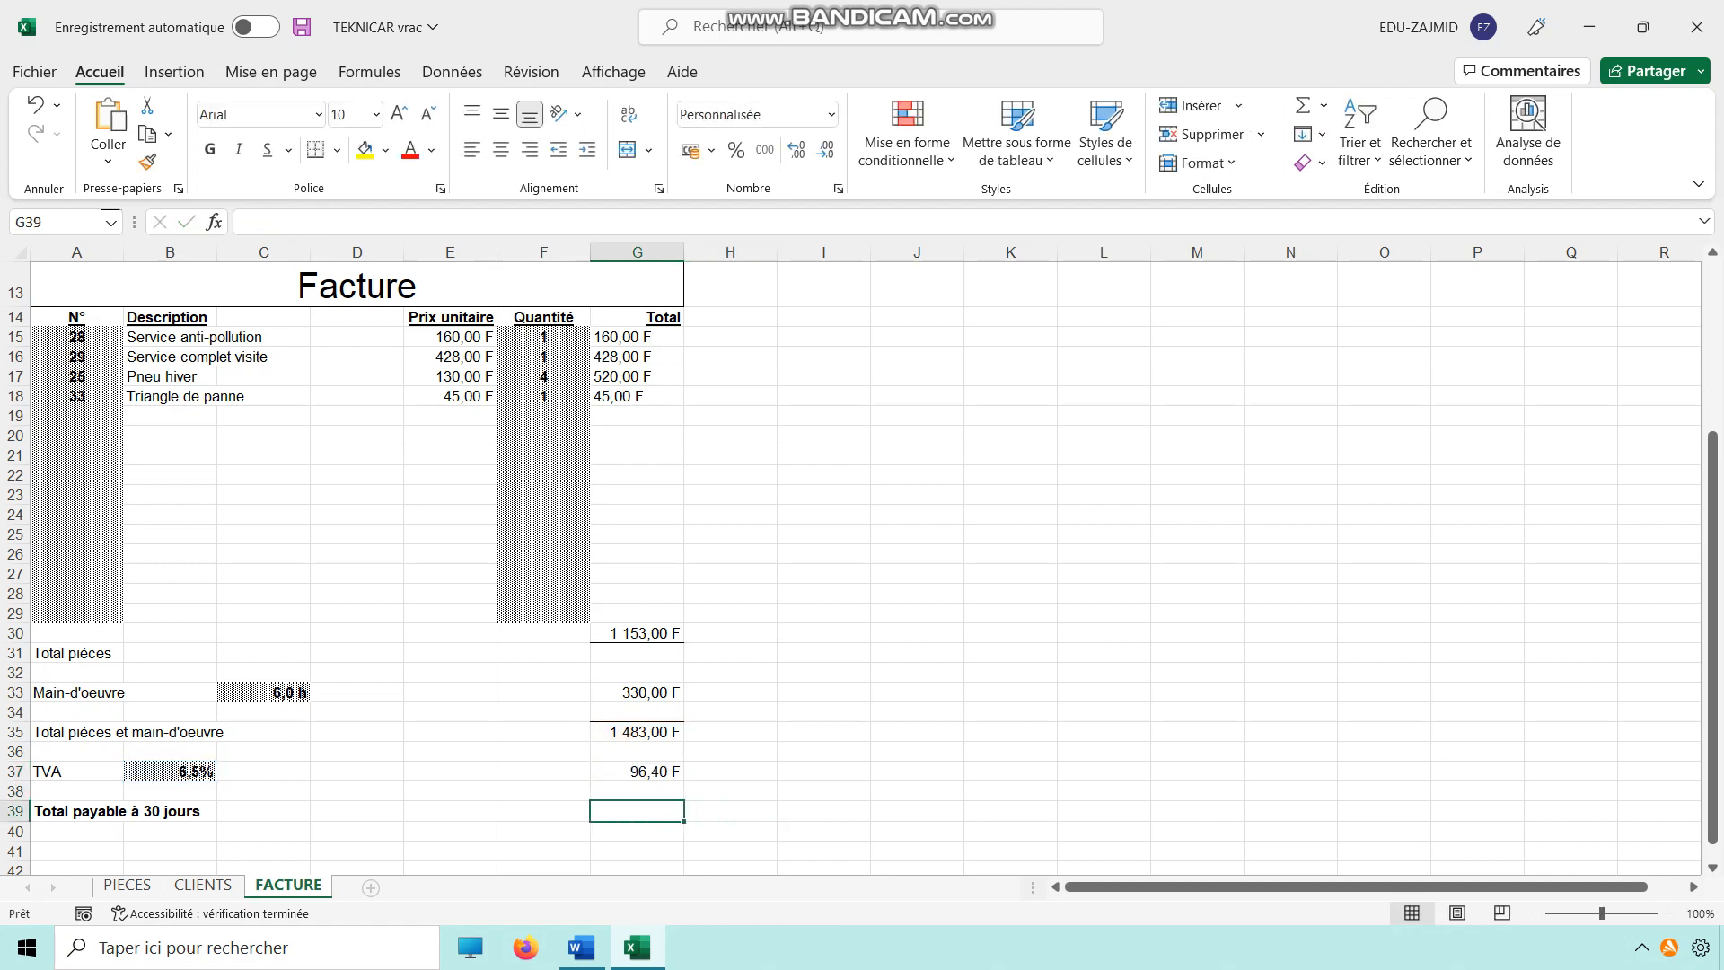
{"action": "type", "text": "=somme("}
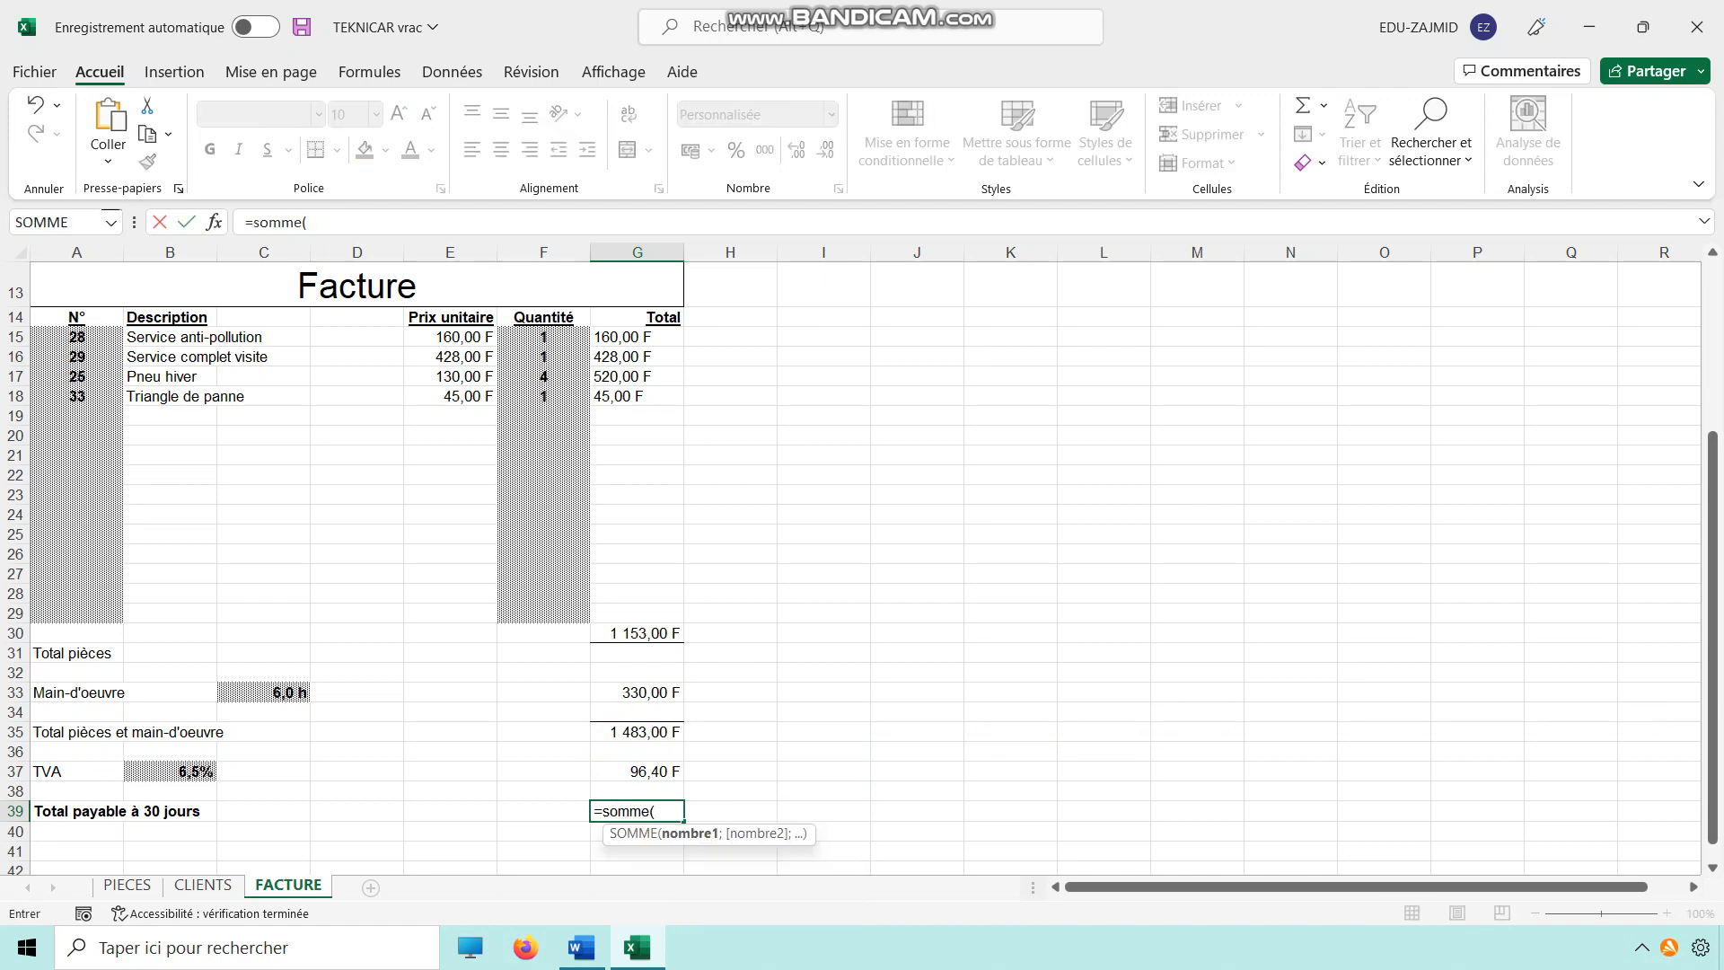
{"action": "key", "text": "Up"}
{"action": "key", "text": "Up"}
{"action": "key", "text": "Up"}
{"action": "key", "text": "Up"}
{"action": "type", "text": ";"}
{"action": "key", "text": "Up"}
{"action": "key", "text": "Up"}
{"action": "key", "text": "Return"}
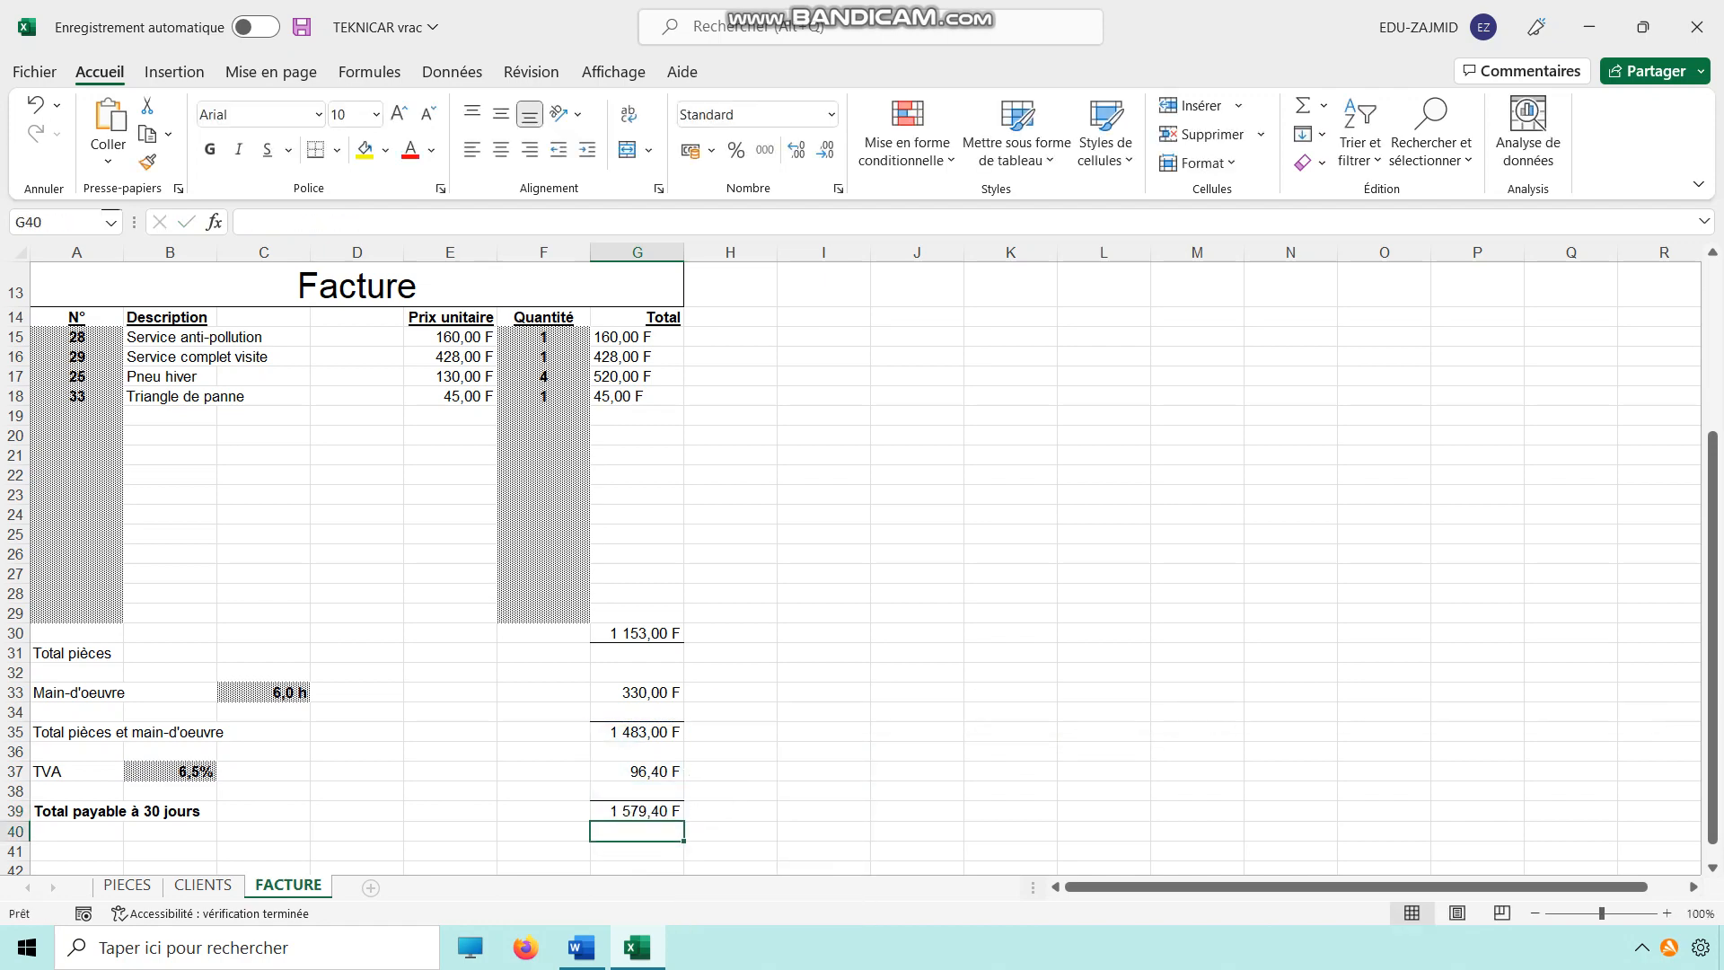
{"action": "scroll", "coordinate": [862, 557], "scroll_direction": "down", "scroll_amount": 2}
{"action": "scroll", "coordinate": [863, 556], "scroll_direction": "up", "scroll_amount": 3}
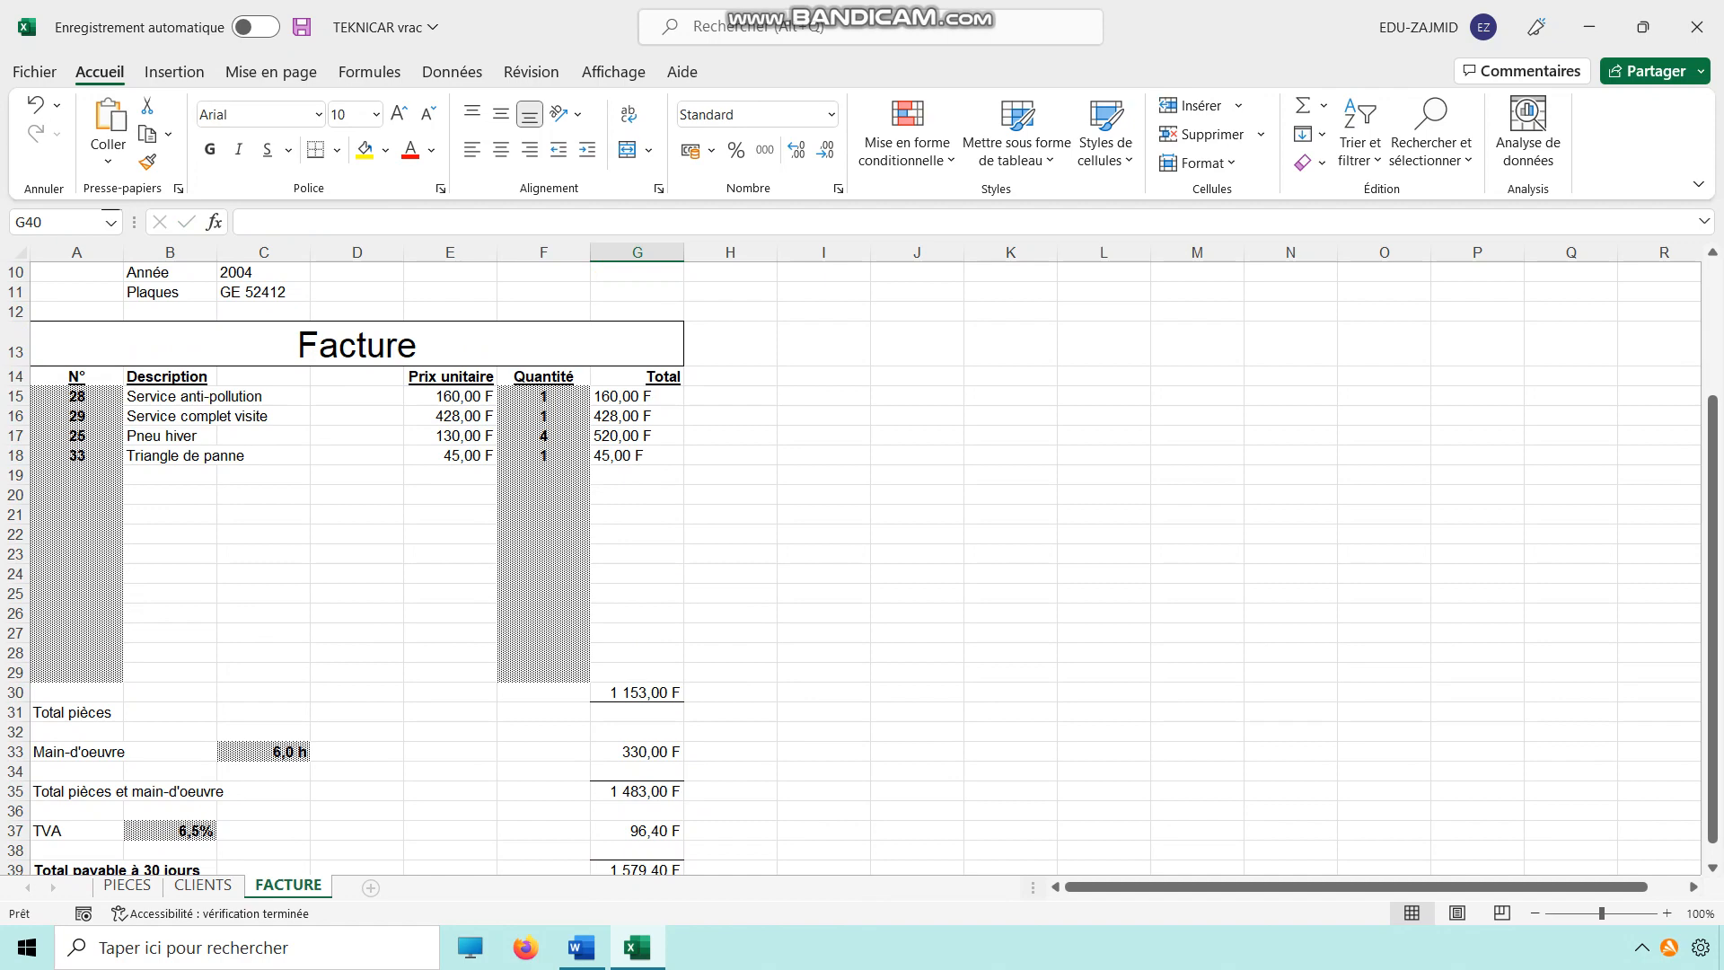
{"action": "scroll", "coordinate": [862, 556], "scroll_direction": "up", "scroll_amount": 3}
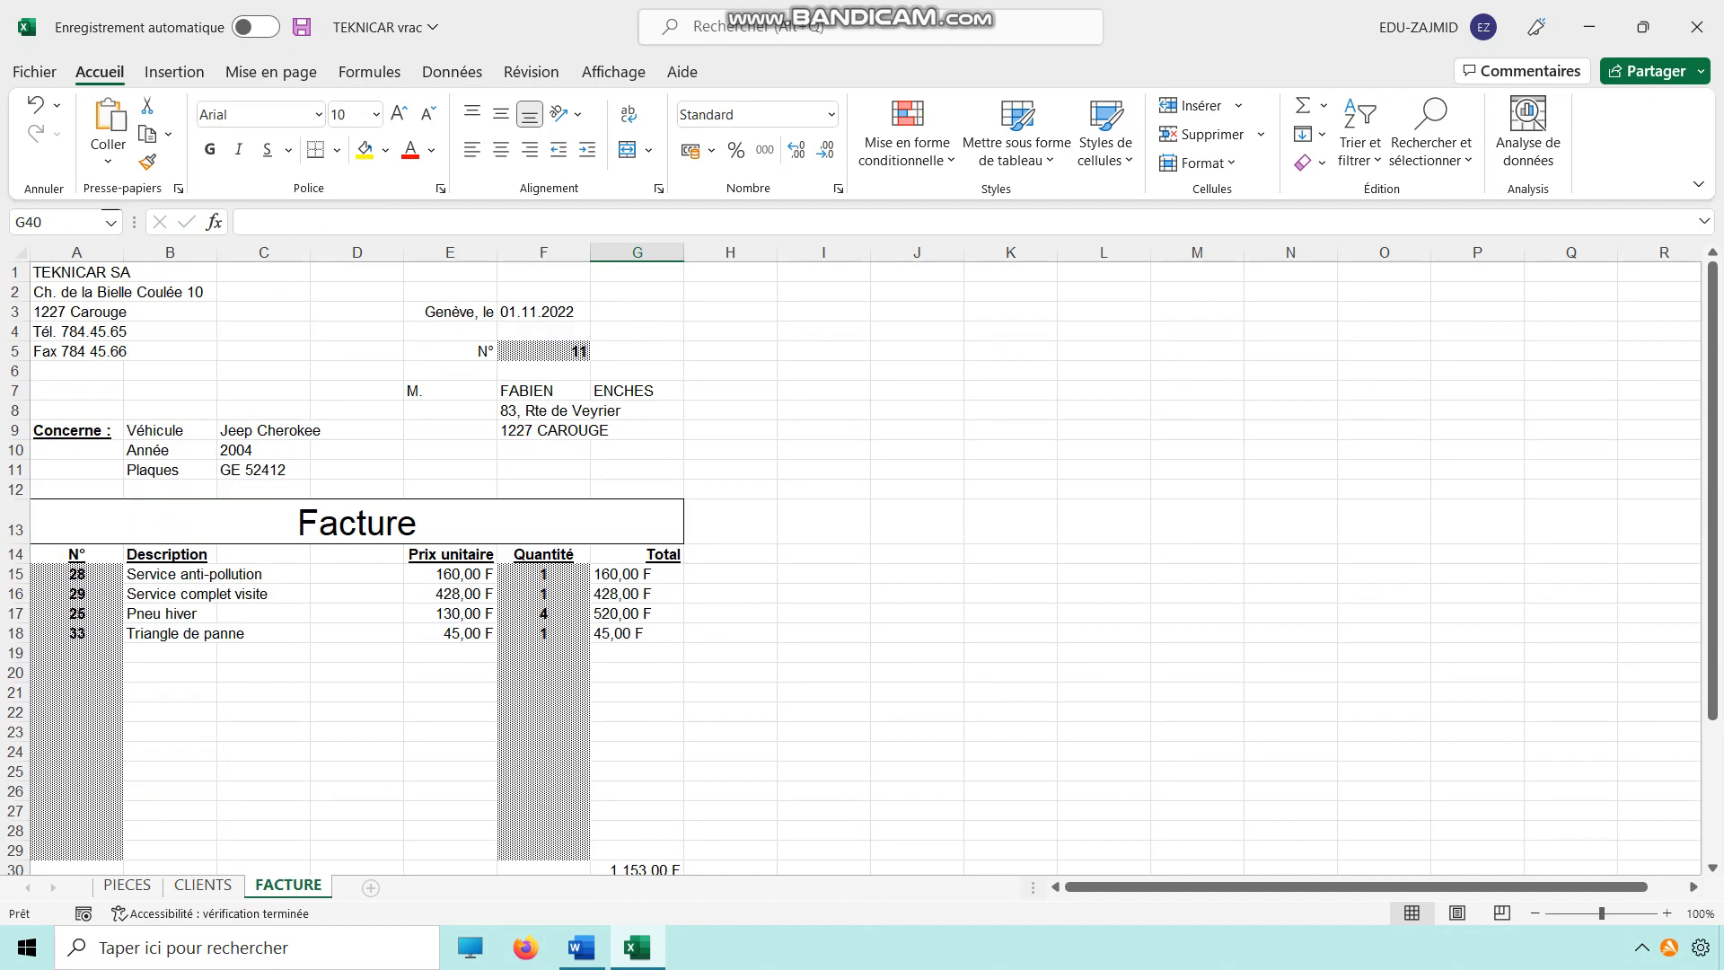
{"action": "scroll", "coordinate": [862, 557], "scroll_direction": "down", "scroll_amount": 3}
{"action": "scroll", "coordinate": [862, 556], "scroll_direction": "down", "scroll_amount": 2}
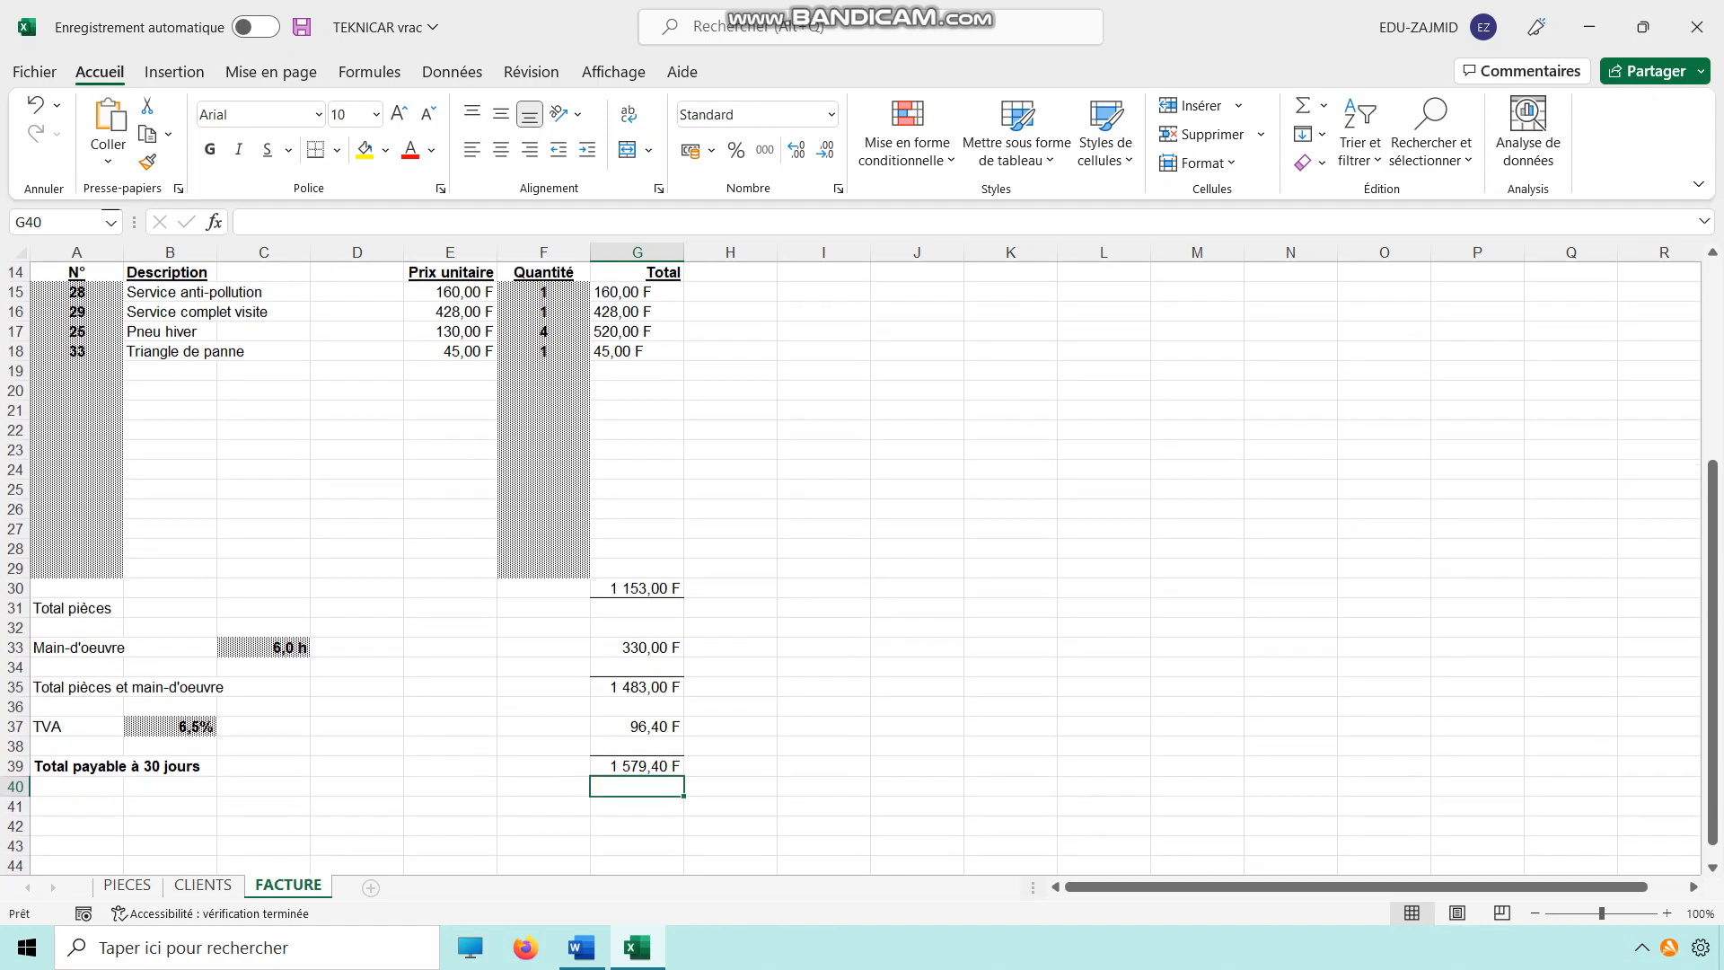